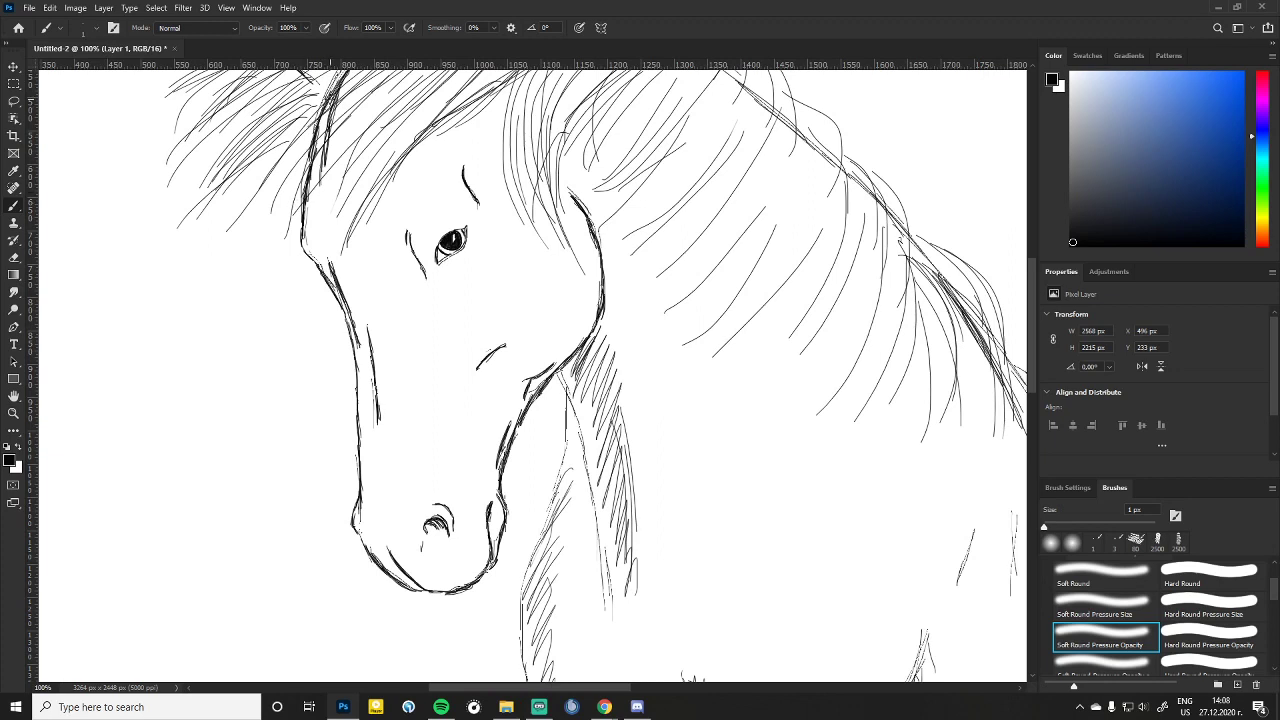
Step: Hatch shading along the horse's forehead edge and beside the line down the nose bridge
mouse_move(328, 98)
mouse_down()
mouse_move(310, 234)
mouse_move(321, 215)
mouse_move(318, 248)
mouse_move(338, 284)
mouse_up()
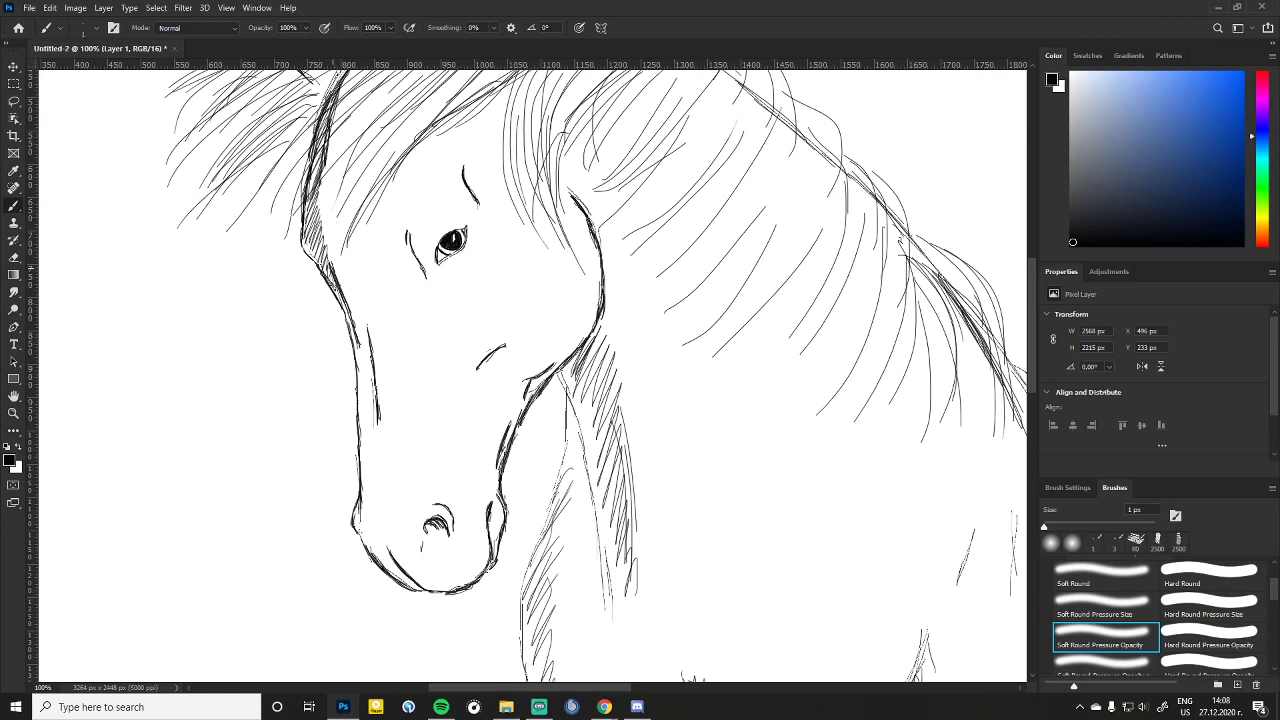
key(ctrl+z)
mouse_move(368, 340)
mouse_down()
mouse_move(380, 325)
mouse_move(384, 410)
mouse_move(386, 386)
mouse_up()
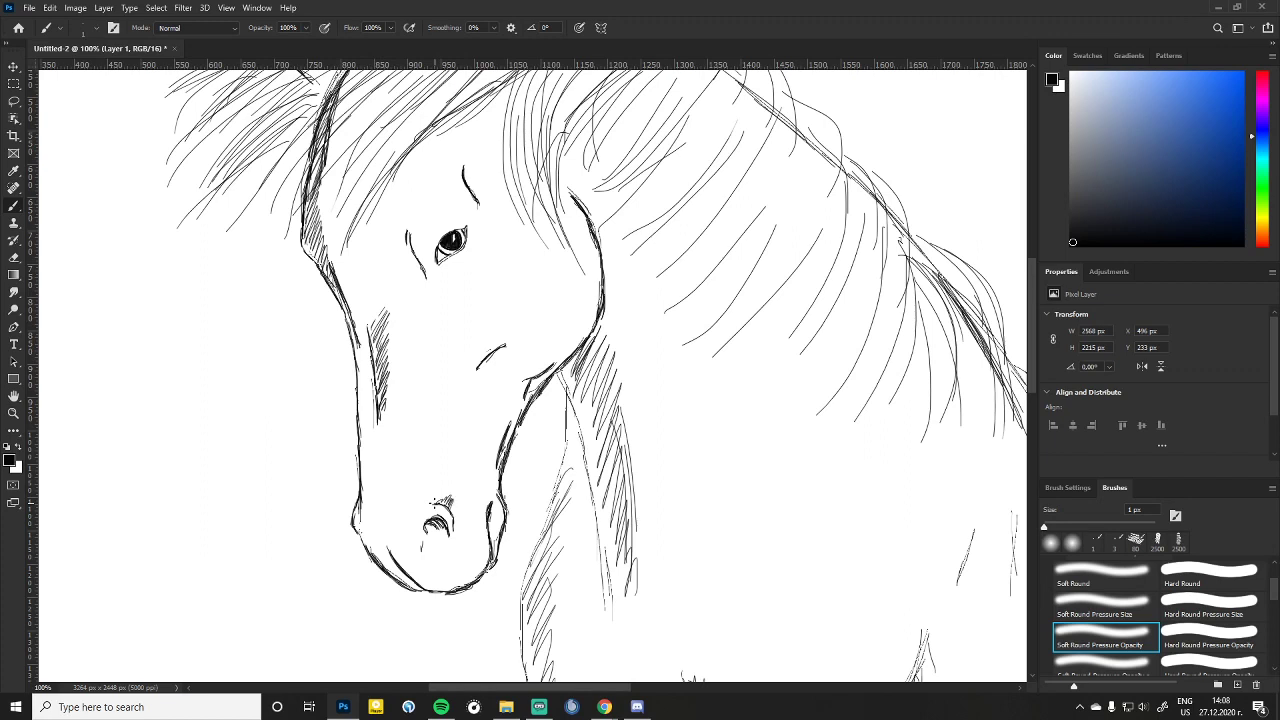
Step: Hatch the curve above the nostril, add strokes below the nostril and fill in the short cheek mark
drag(450, 504, 462, 520)
click(422, 543)
drag(479, 367, 496, 351)
Step: With the Soft Round Pressure Opacity and Flow brush, draw eyelashes along the upper lid and darken the eye outline
key(ctrl+plus)
key(ctrl+plus)
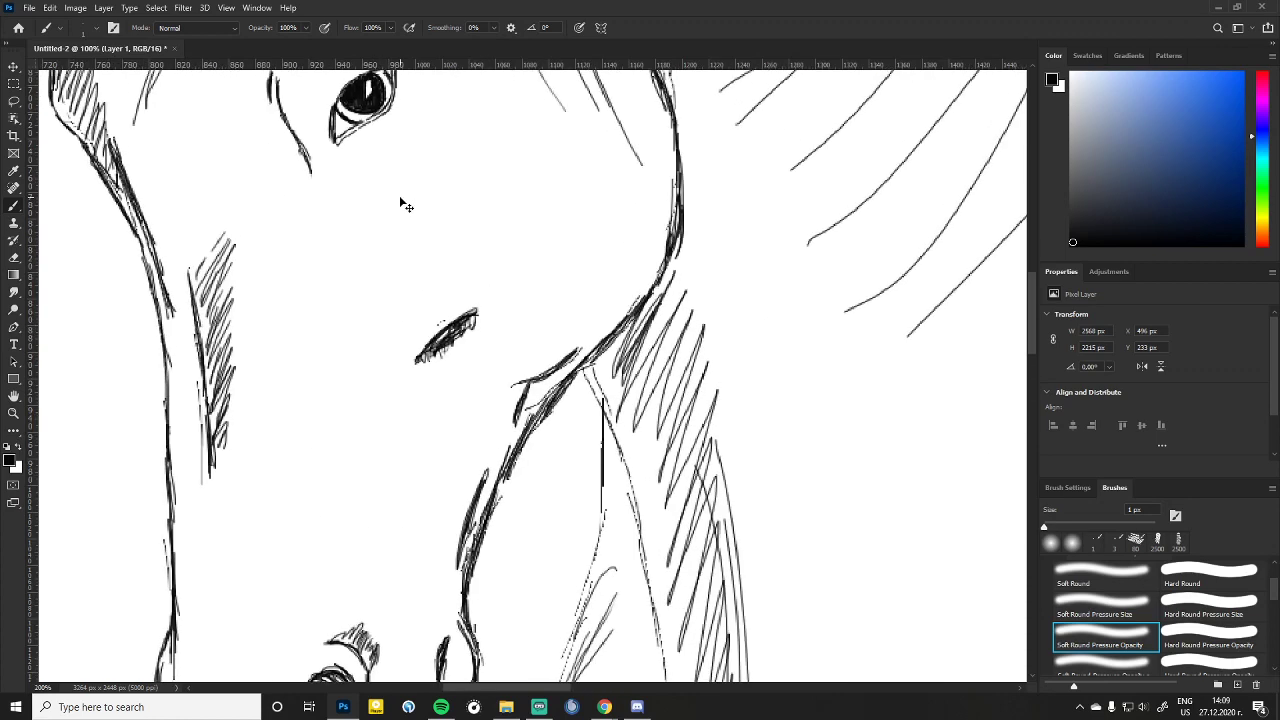
scroll(389, 197, up, 3)
scroll(375, 193, up, 8)
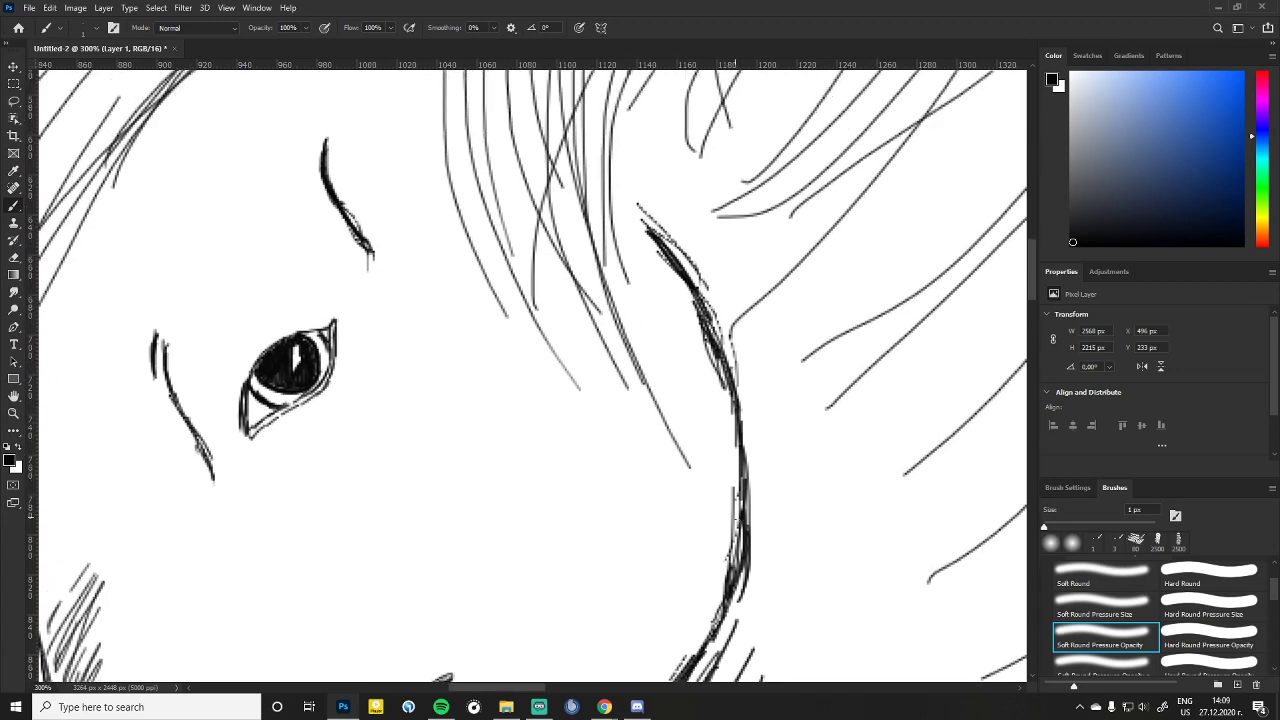
scroll(1177, 626, down, 1)
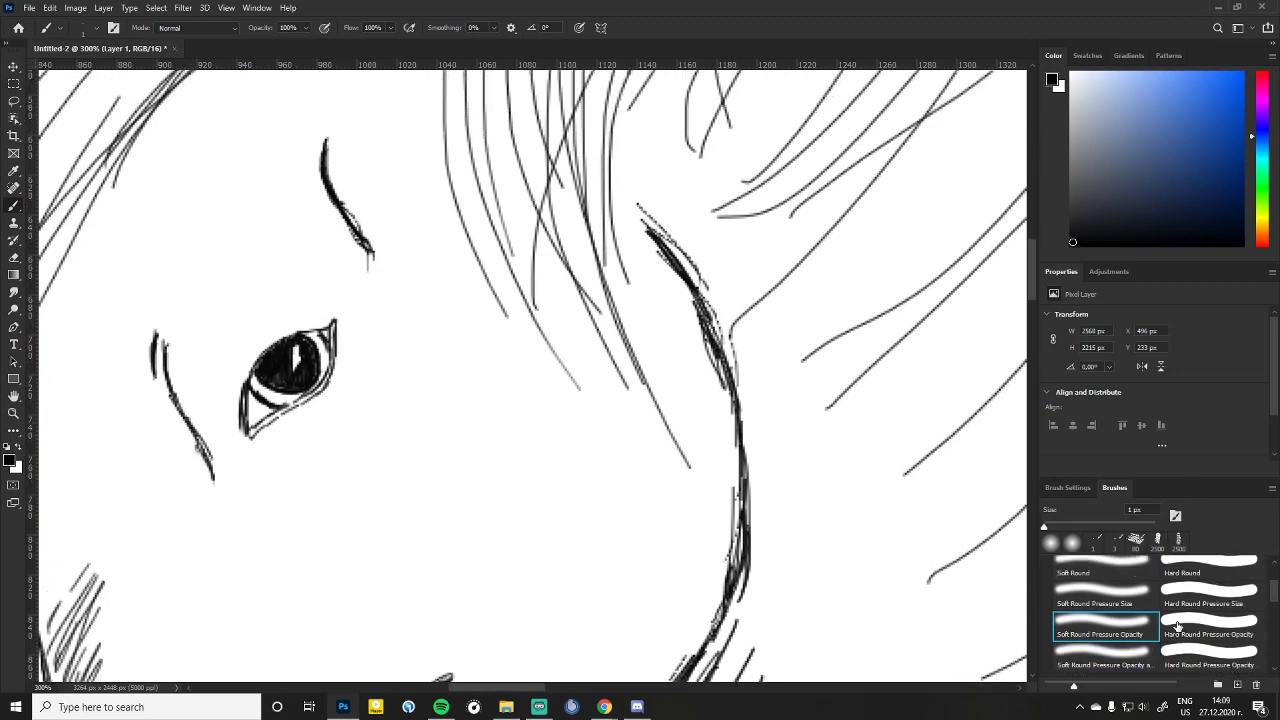
click(1100, 664)
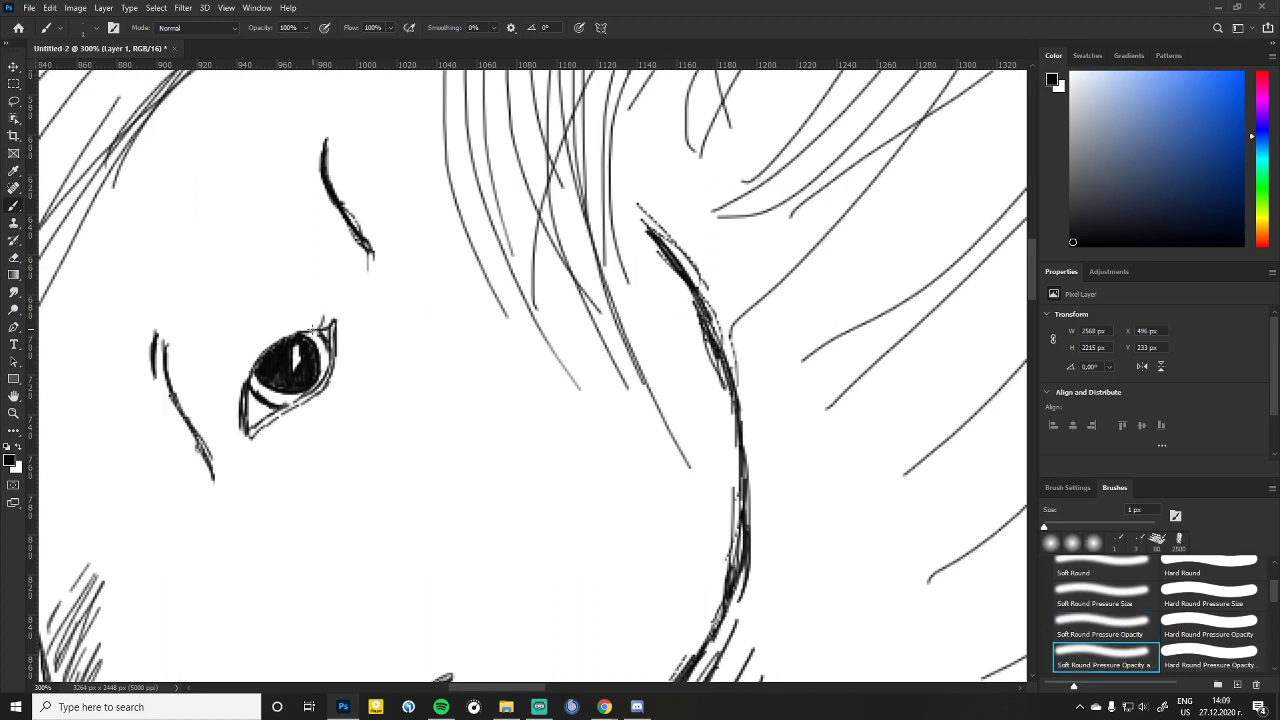
mouse_move(312, 328)
mouse_down()
mouse_move(280, 324)
mouse_move(240, 363)
mouse_move(243, 434)
mouse_move(328, 378)
mouse_move(338, 306)
mouse_up()
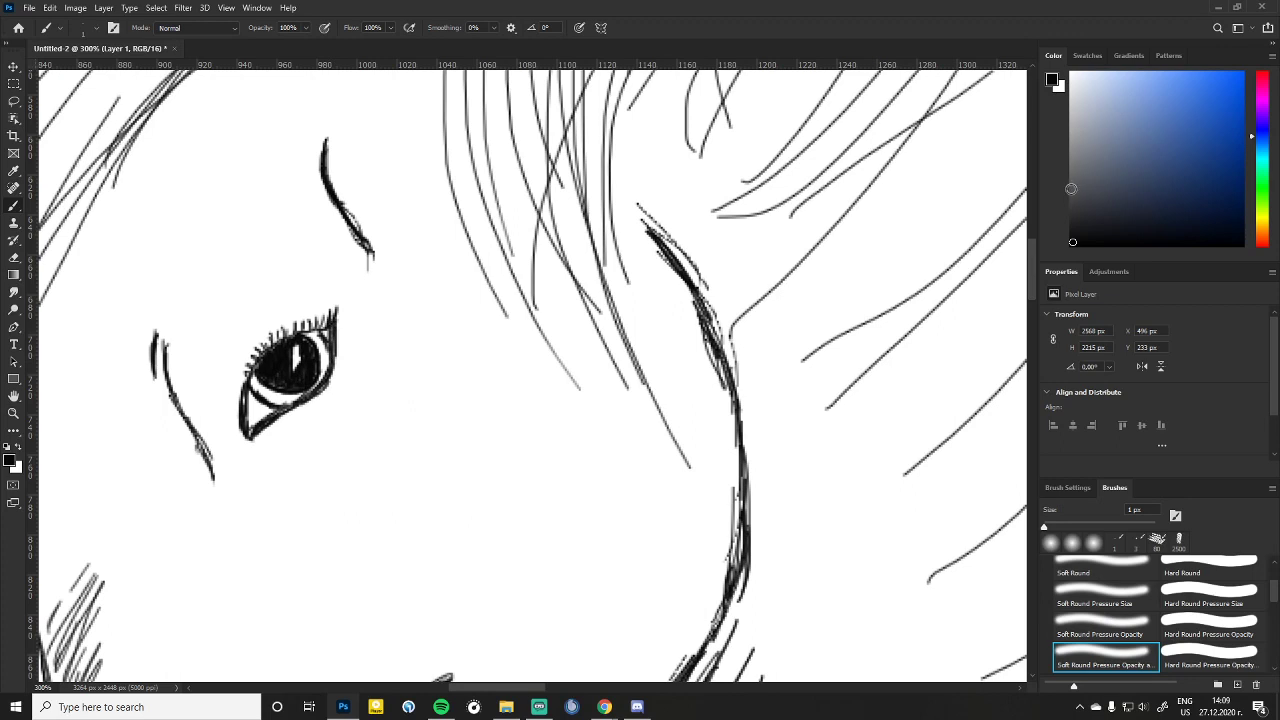
Step: Shade the iris dark grey and the eye's inner corner a lighter grey, adding a few near-black strokes in the corner
click(1073, 194)
mouse_move(318, 342)
mouse_down()
mouse_move(321, 376)
mouse_move(254, 383)
mouse_move(270, 400)
mouse_move(298, 398)
mouse_up()
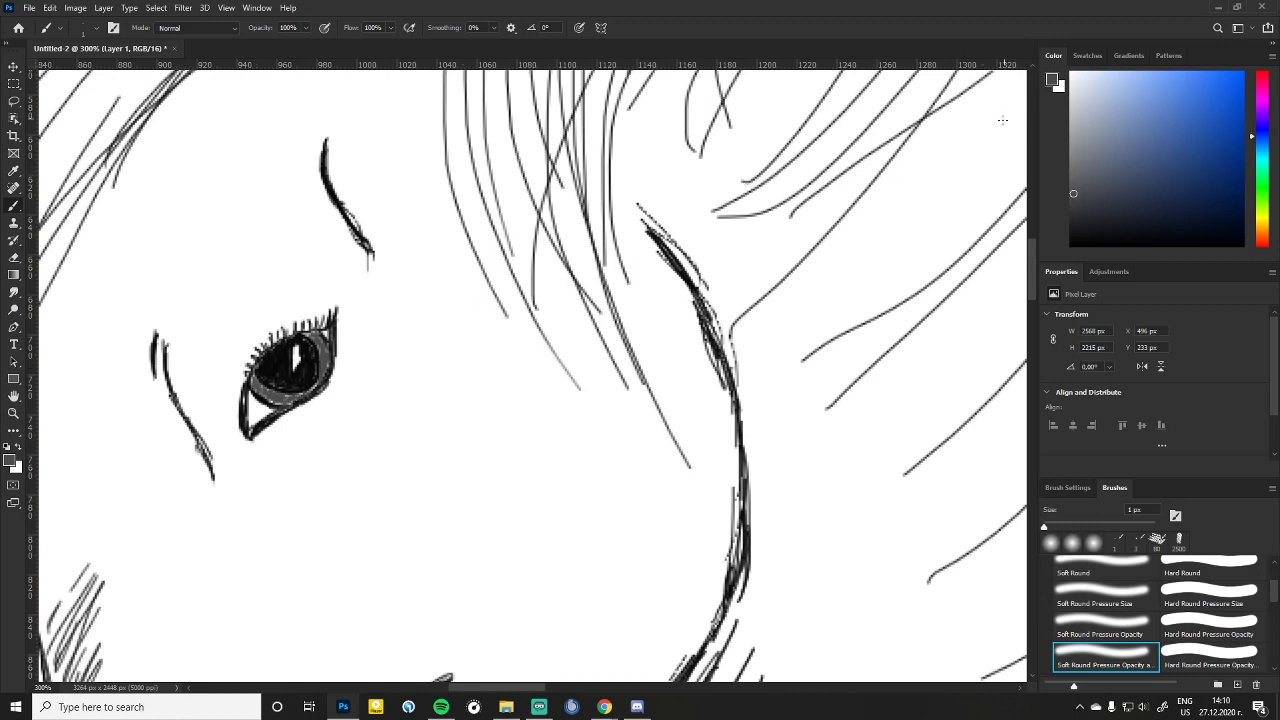
drag(1074, 188, 1071, 167)
click(1072, 153)
mouse_move(256, 404)
mouse_down()
mouse_move(253, 416)
mouse_move(251, 398)
mouse_move(260, 414)
mouse_move(262, 400)
mouse_up()
drag(262, 408, 271, 412)
click(1077, 221)
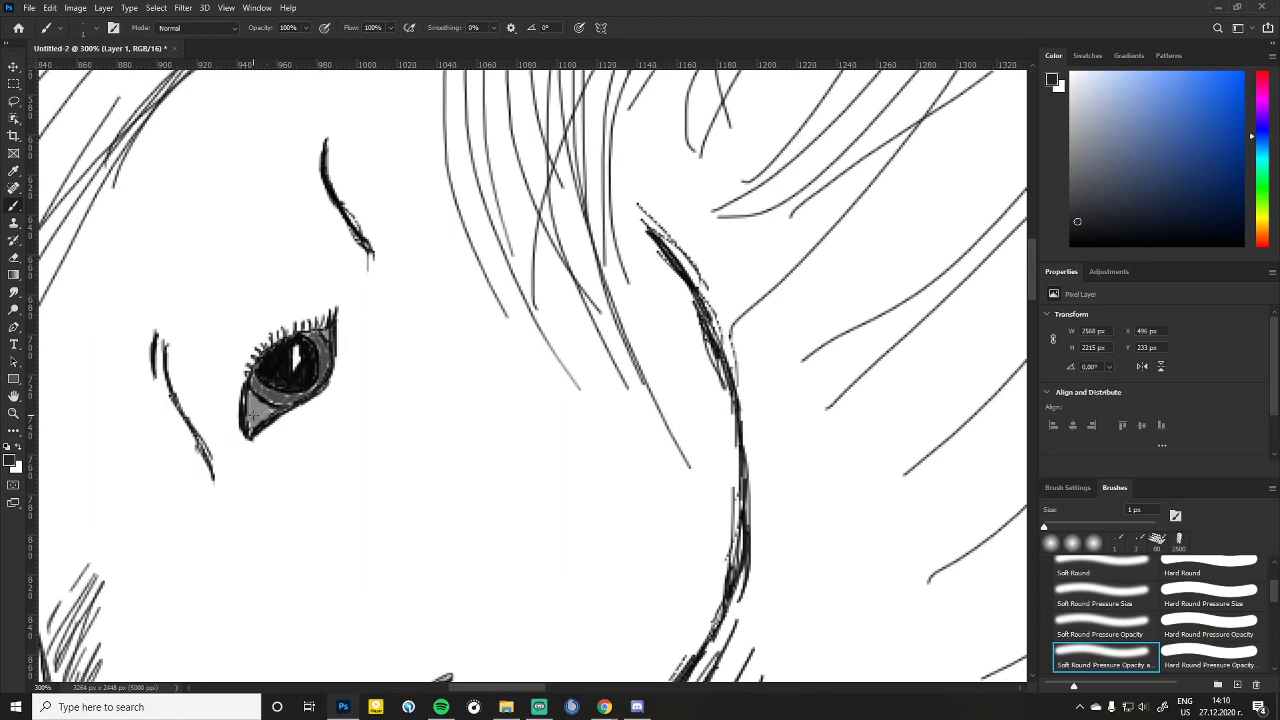
mouse_move(250, 412)
mouse_down()
mouse_move(257, 422)
mouse_move(256, 402)
mouse_up()
Step: Hatch diagonal near-black shading between the eye and the curved line beside its inner corner
drag(171, 344, 184, 328)
mouse_move(172, 372)
mouse_down()
mouse_move(186, 340)
mouse_move(189, 405)
mouse_move(200, 390)
mouse_move(216, 408)
mouse_up()
drag(212, 460, 222, 434)
mouse_move(218, 472)
mouse_down()
mouse_move(227, 426)
mouse_move(214, 410)
mouse_up()
mouse_move(187, 424)
mouse_down()
mouse_move(205, 402)
mouse_move(195, 392)
mouse_up()
drag(177, 412, 197, 362)
drag(179, 386, 182, 344)
drag(166, 352, 178, 328)
drag(168, 344, 180, 330)
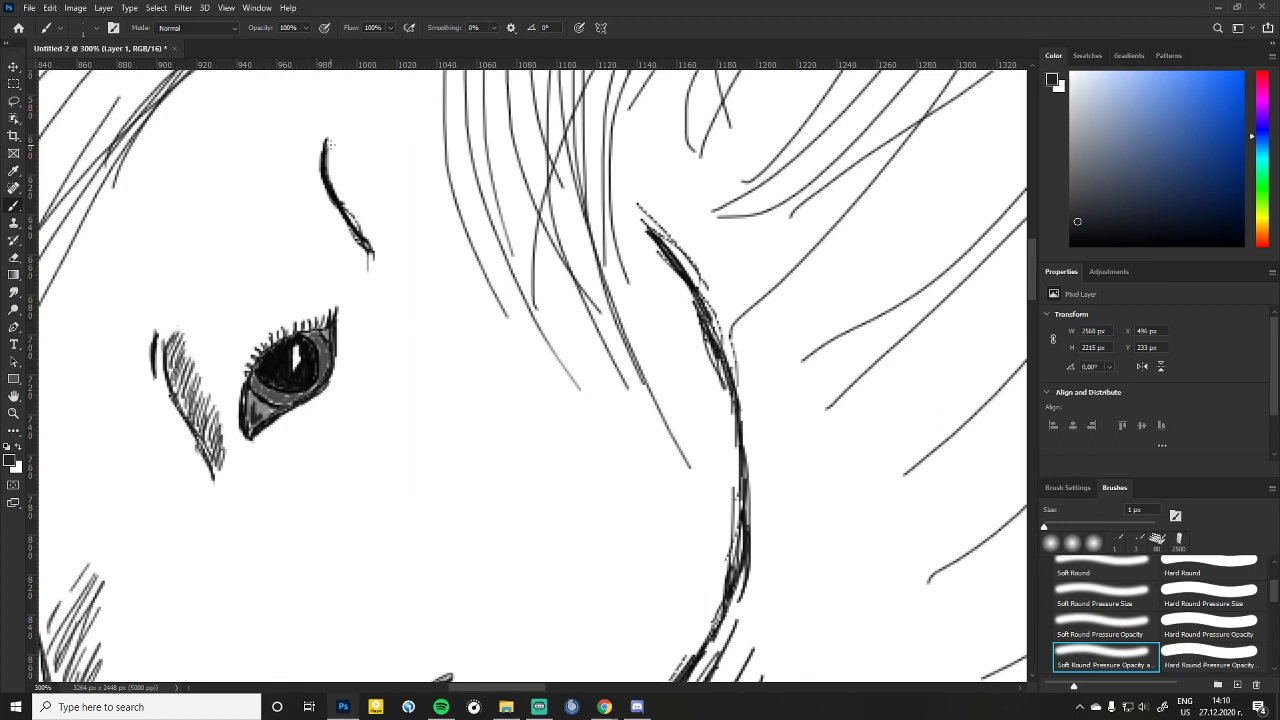
Step: Hatch diagonal shading along the curved brow line above the eye
drag(326, 152, 340, 132)
drag(332, 160, 352, 140)
mouse_move(338, 186)
mouse_down()
mouse_move(355, 150)
mouse_move(350, 170)
mouse_up()
drag(350, 206, 358, 164)
drag(344, 210, 362, 186)
drag(348, 228, 370, 198)
mouse_move(358, 242)
mouse_down()
mouse_move(377, 206)
mouse_move(376, 222)
mouse_up()
mouse_move(372, 236)
mouse_down()
mouse_move(386, 224)
mouse_move(356, 186)
mouse_up()
drag(350, 216, 358, 194)
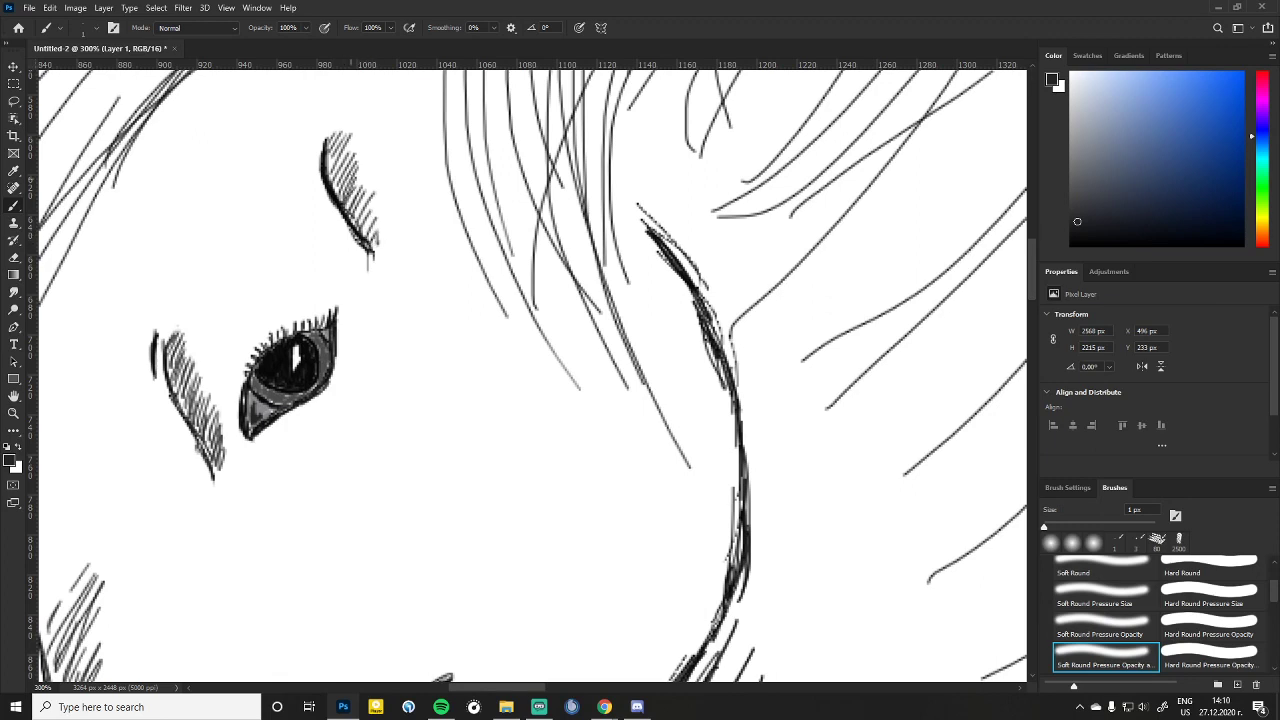
key(e)
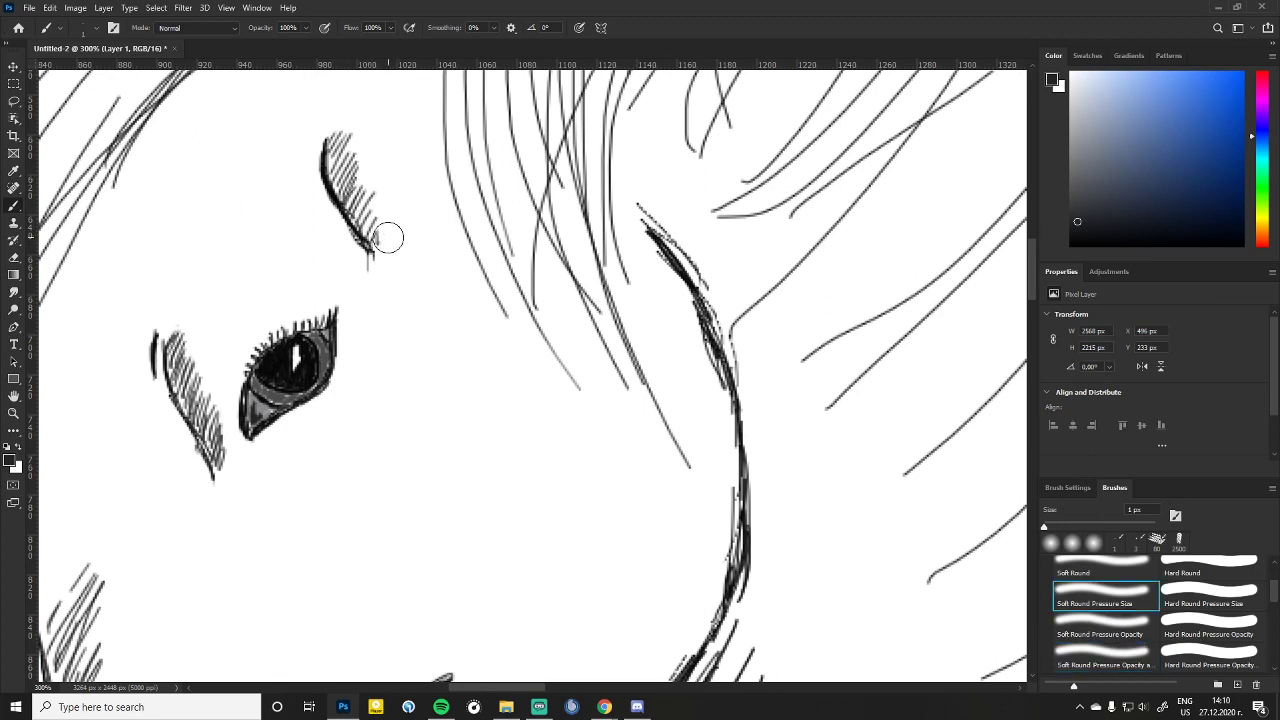
key(ctrl+z)
key(ctrl+z)
Step: Darken the iris and pupil around the white highlight with near-black strokes, ending with the Soft Round Pressure Opacity and Flow brush
key(ctrl+minus)
key(ctrl+minus)
key(ctrl+minus)
key(ctrl+plus)
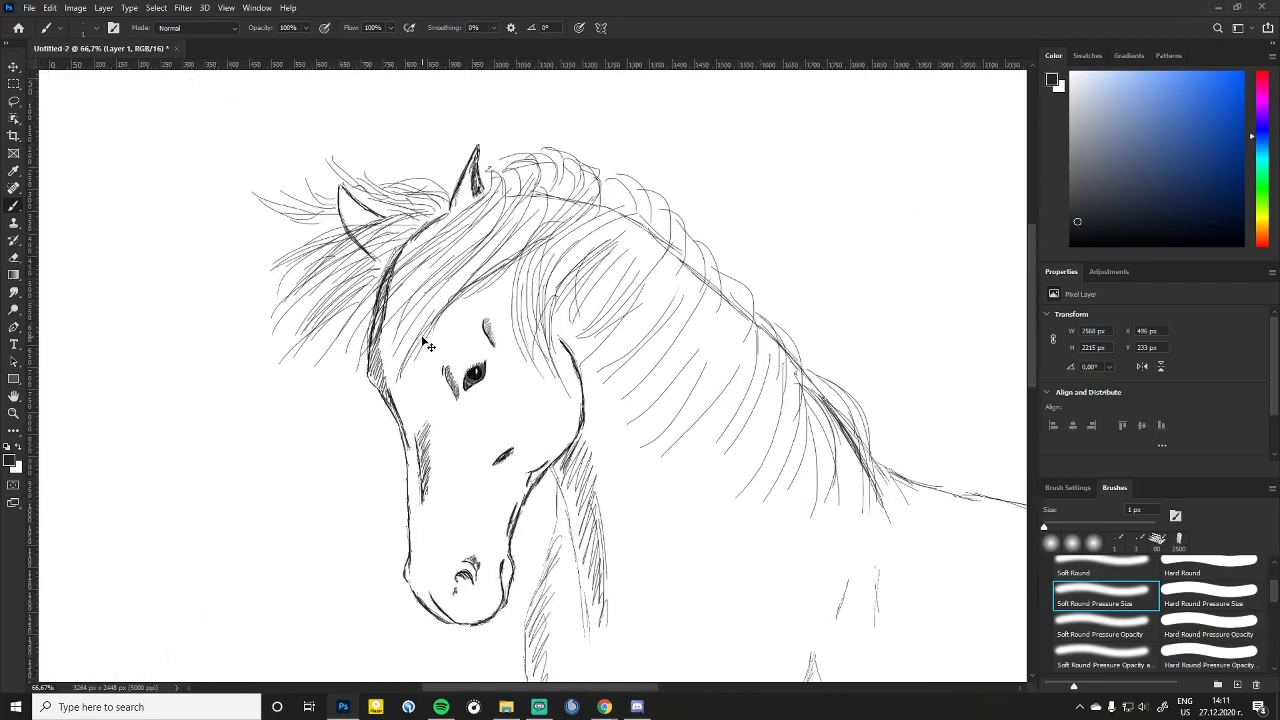
key(ctrl+plus)
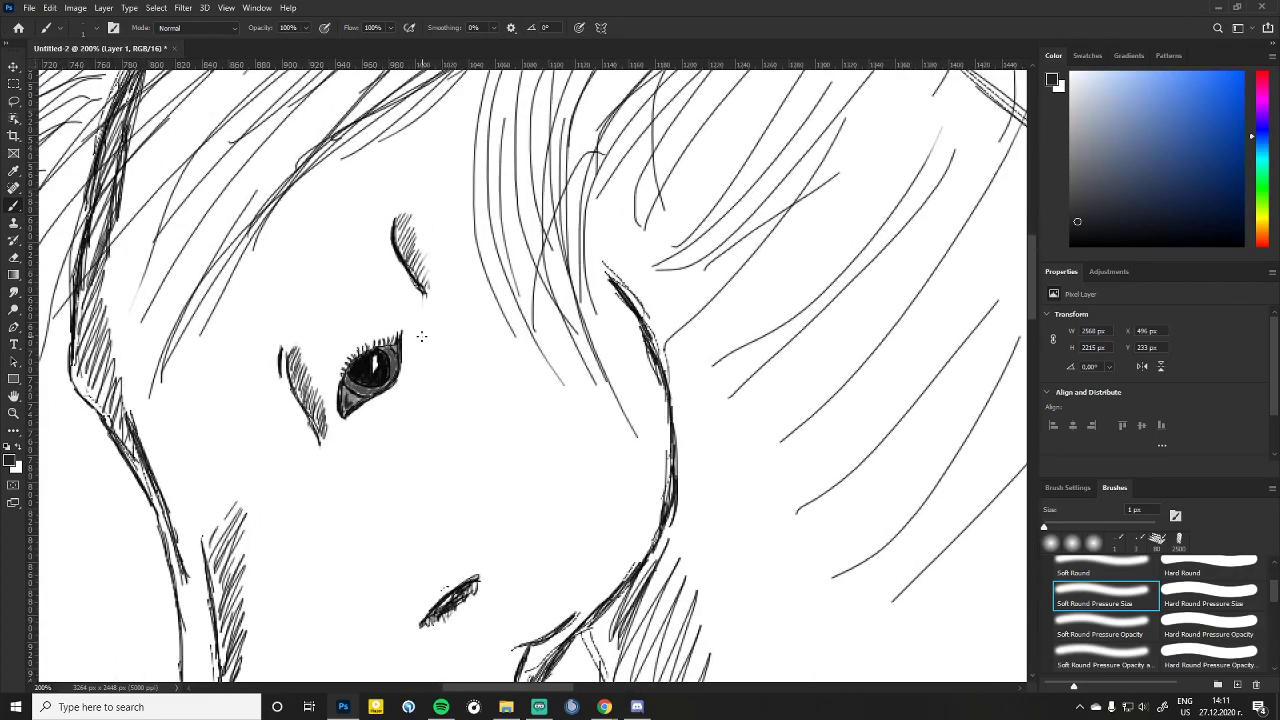
key(ctrl+plus)
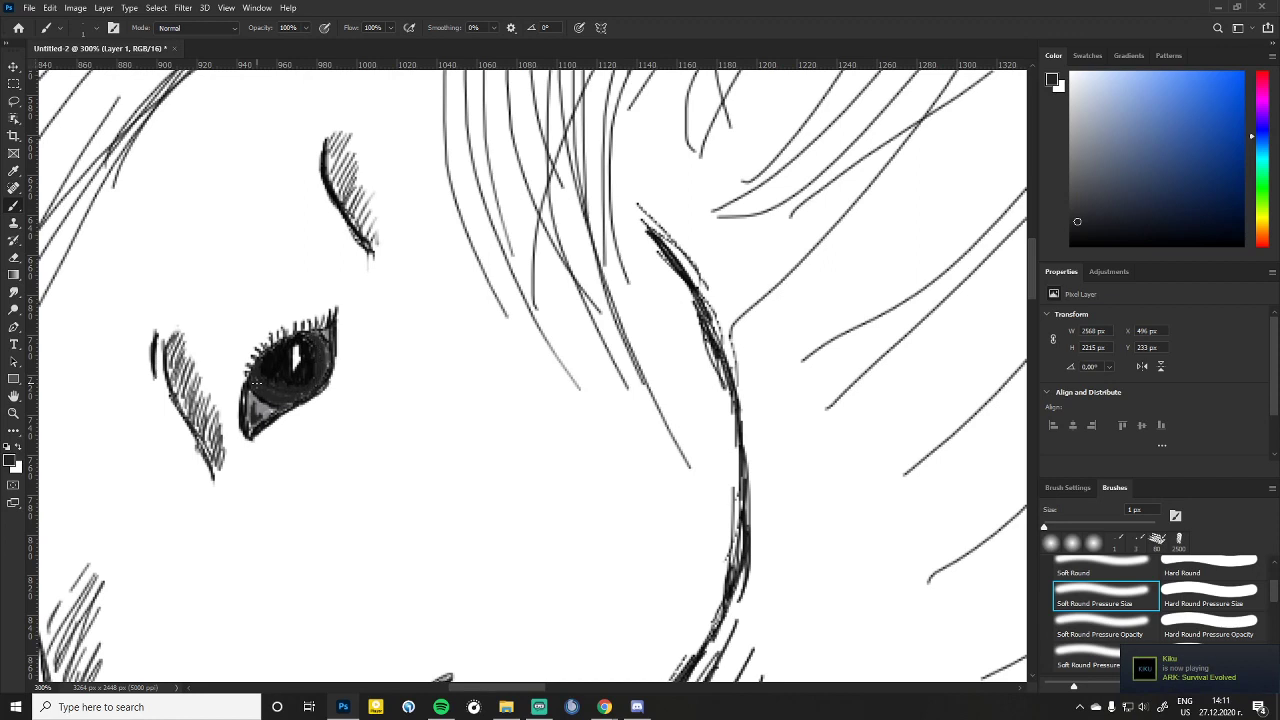
key(period)
key(period)
key(period)
key(period)
drag(281, 360, 282, 379)
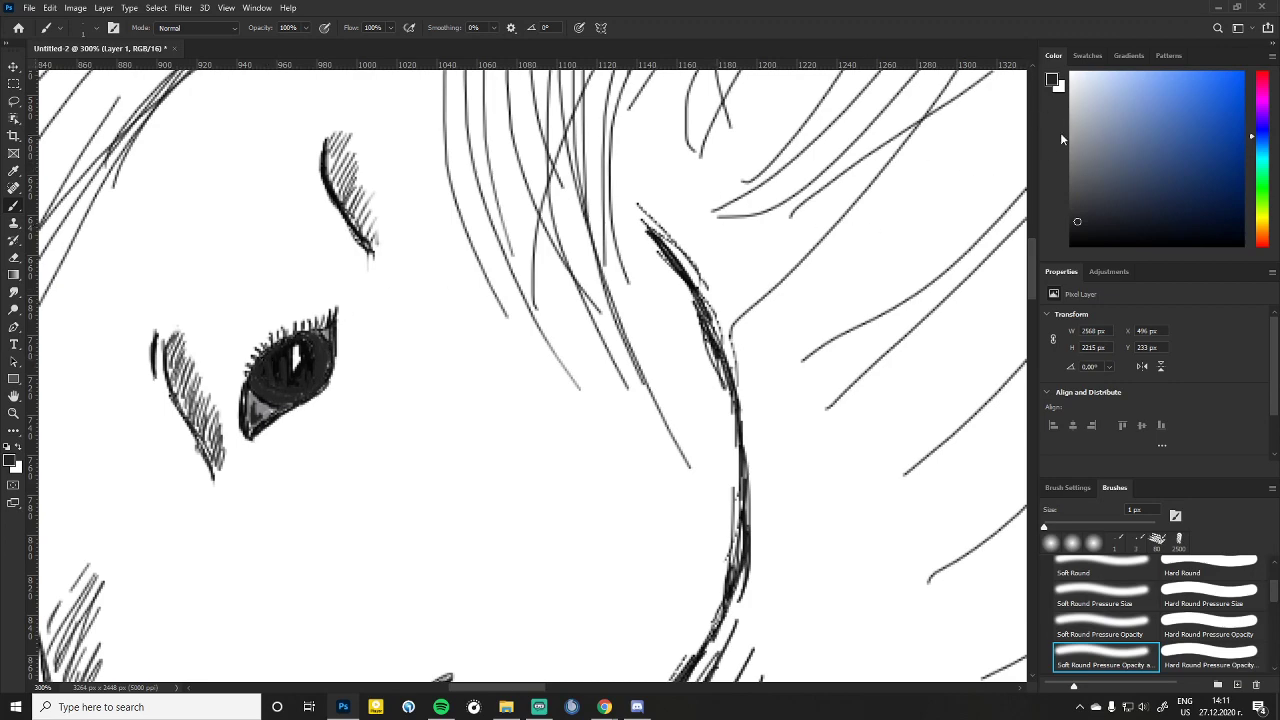
Step: Hatch the inside of the far ear with vertical strokes along its curved outer edge
key(ctrl+minus)
key(ctrl+minus)
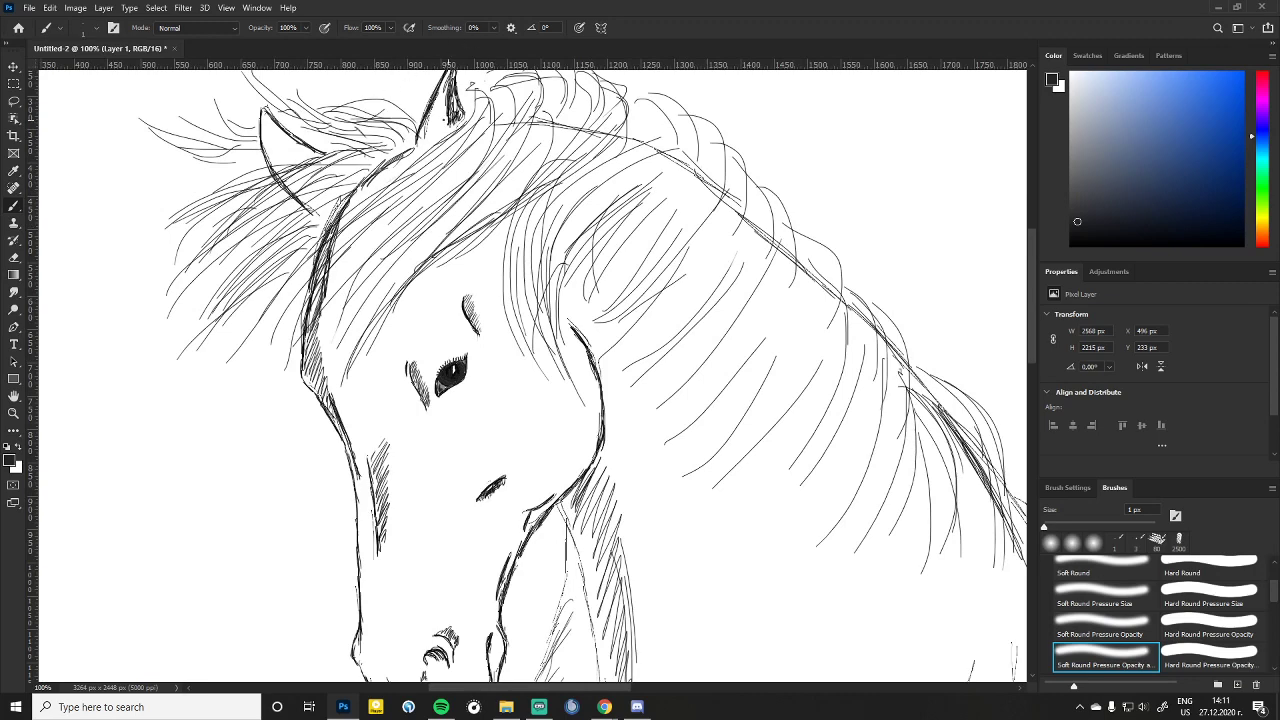
scroll(490, 172, up, 3)
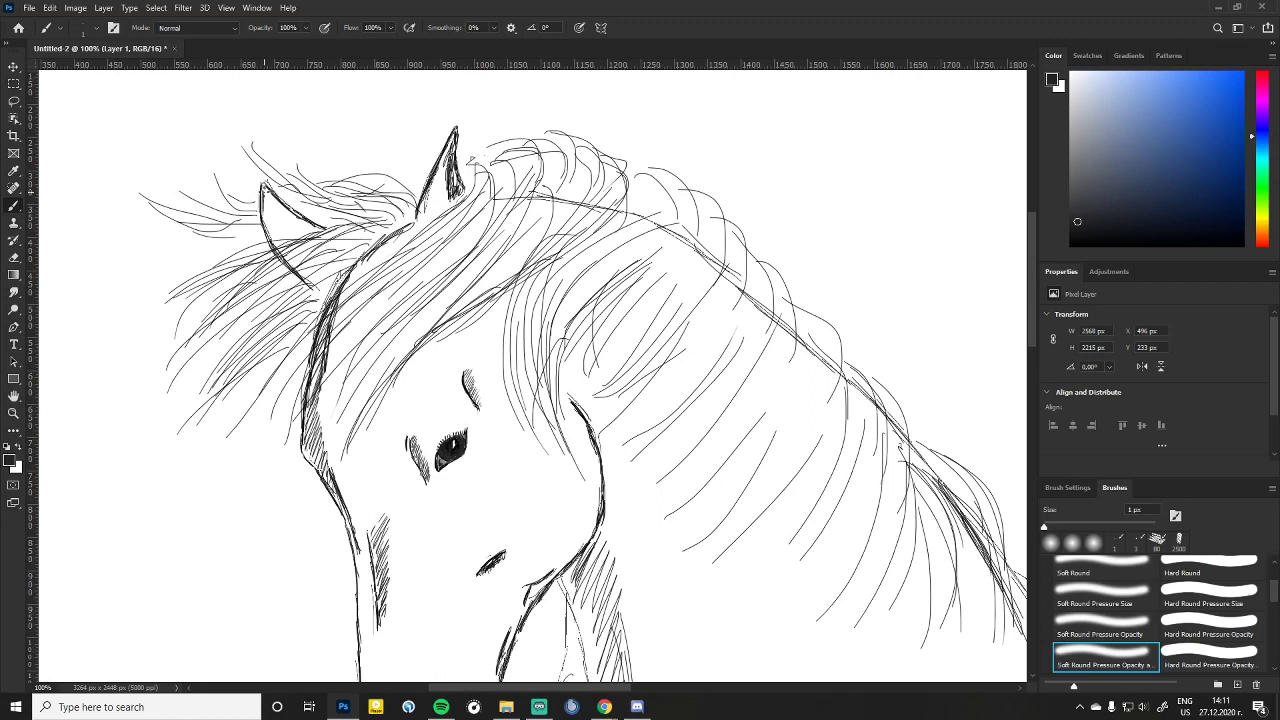
drag(262, 190, 284, 256)
drag(284, 220, 290, 264)
drag(290, 226, 296, 268)
drag(294, 238, 304, 276)
drag(302, 246, 306, 278)
drag(304, 252, 312, 284)
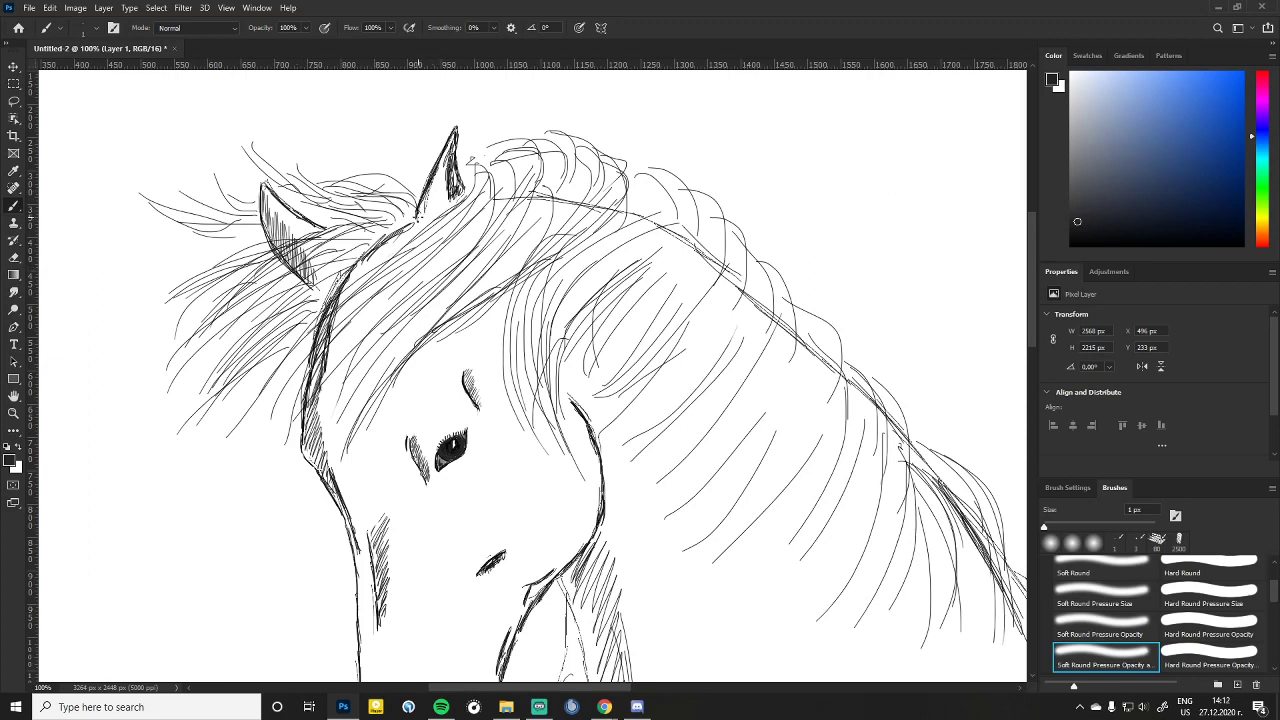
Step: Deepen the hatching along the edges of both ears, the forehead edge and the nose bridge
drag(432, 186, 421, 208)
drag(428, 204, 417, 216)
drag(257, 196, 264, 214)
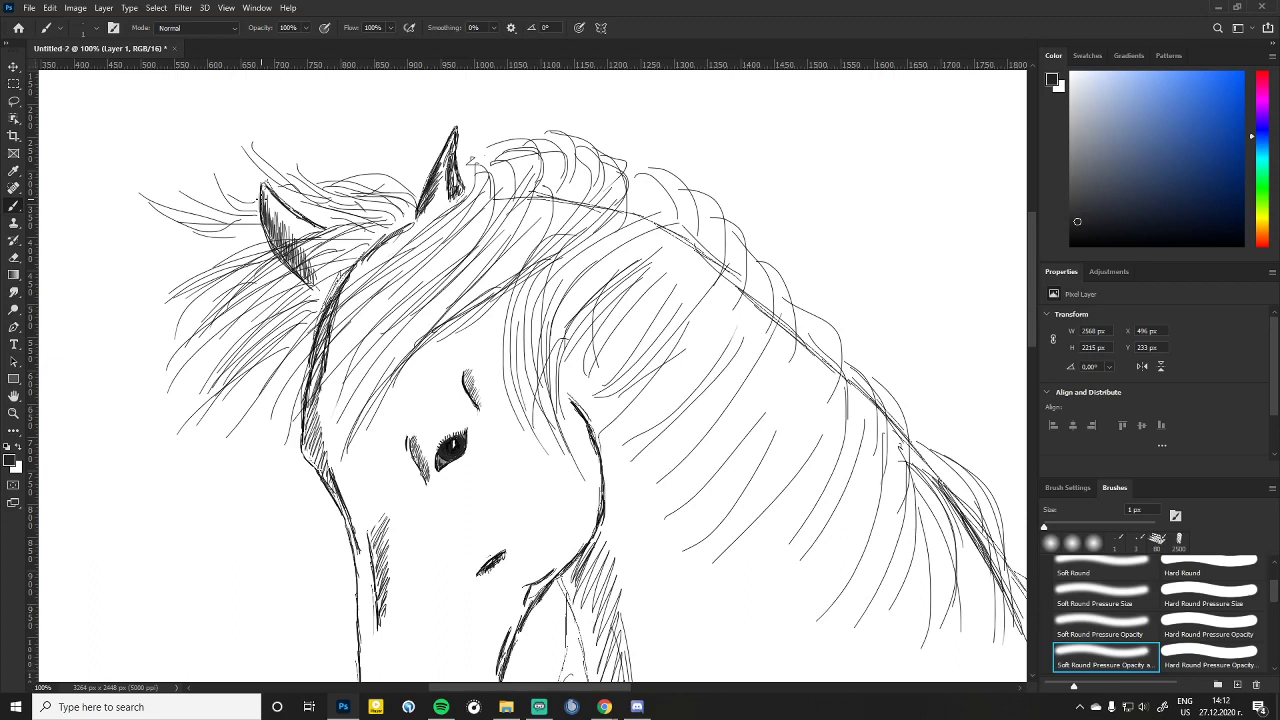
drag(315, 365, 308, 421)
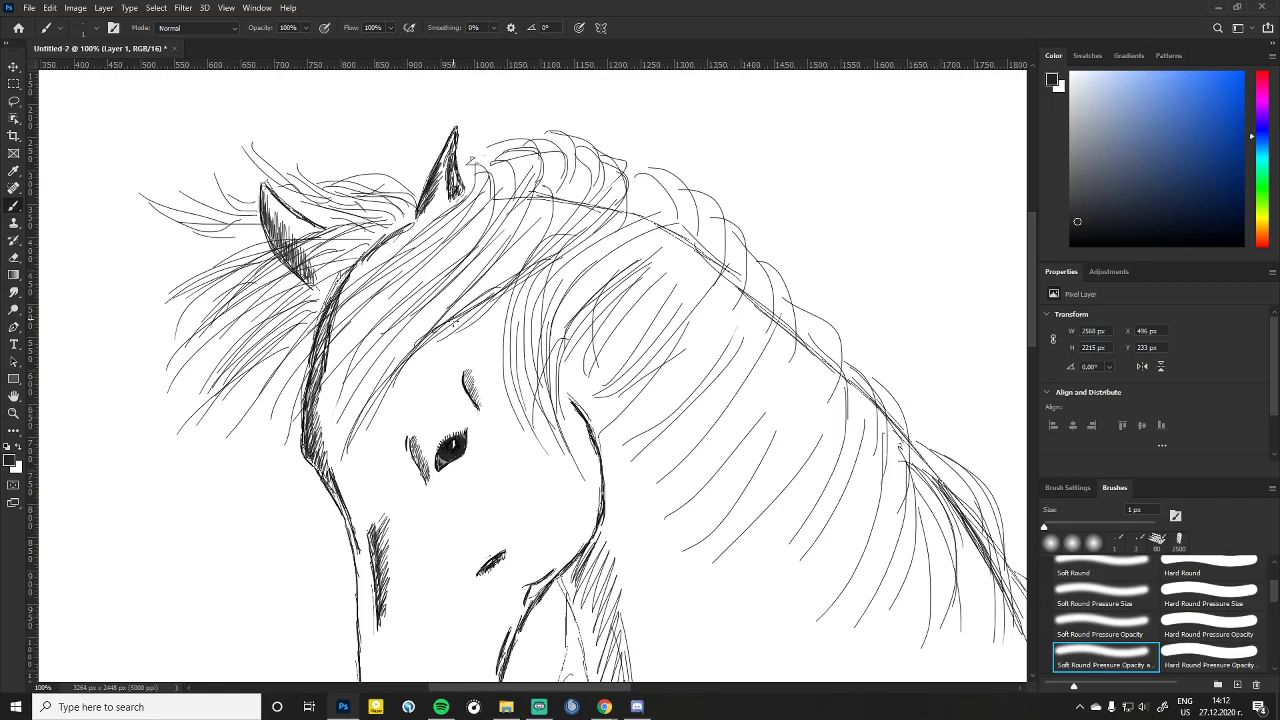
Step: Shade the narrow fold beside the lower jaw line and darken the hatching above and inside the nostril
scroll(477, 400, down, 5)
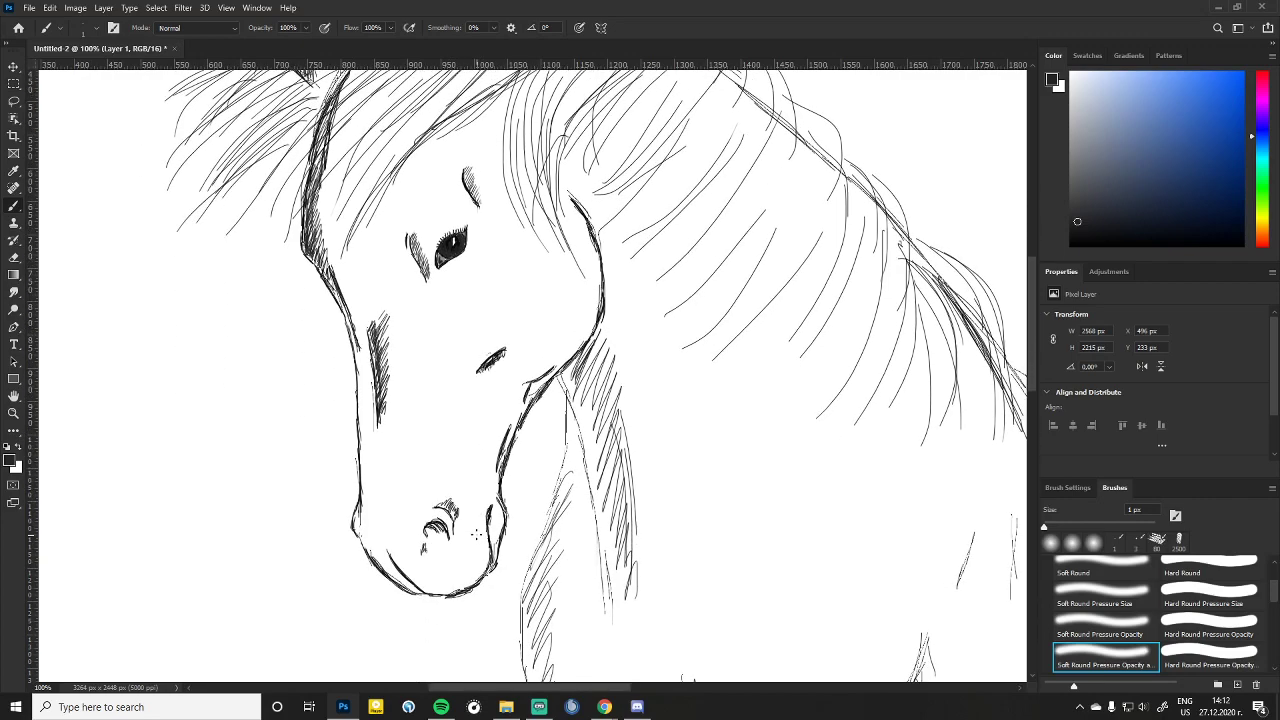
scroll(477, 400, down, 1)
key(ctrl+plus)
key(ctrl+plus)
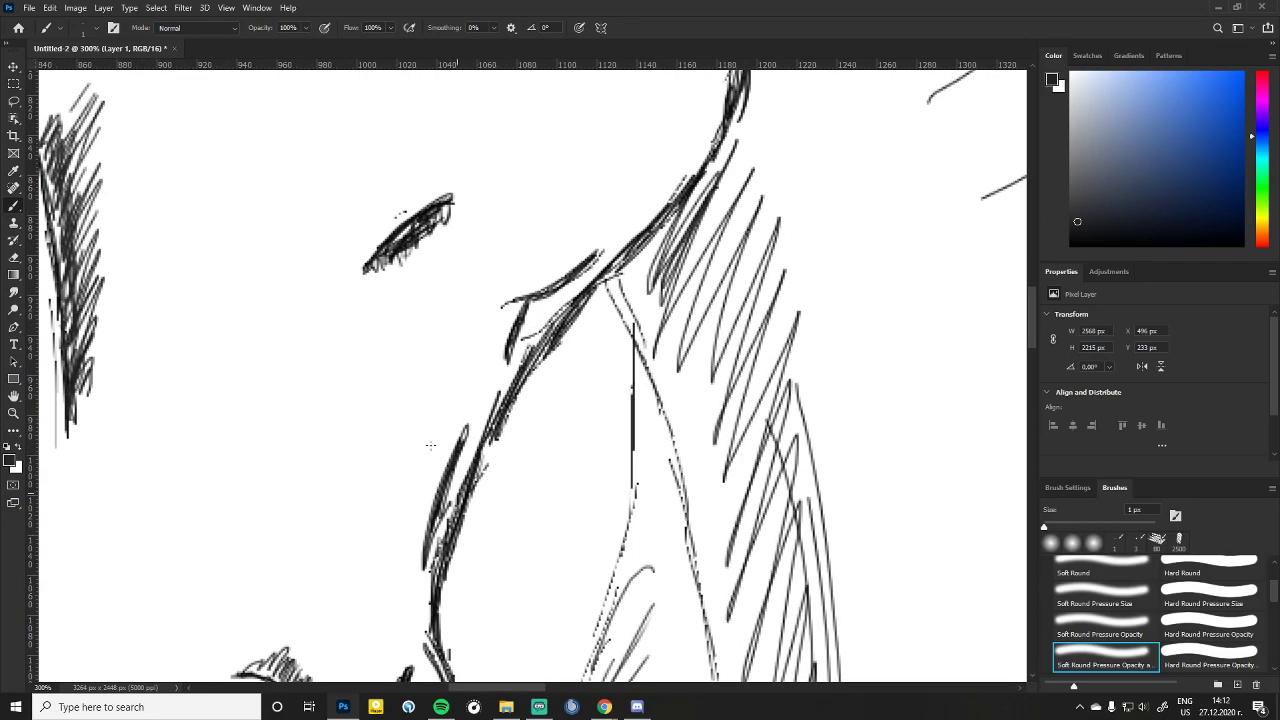
scroll(383, 368, down, 3)
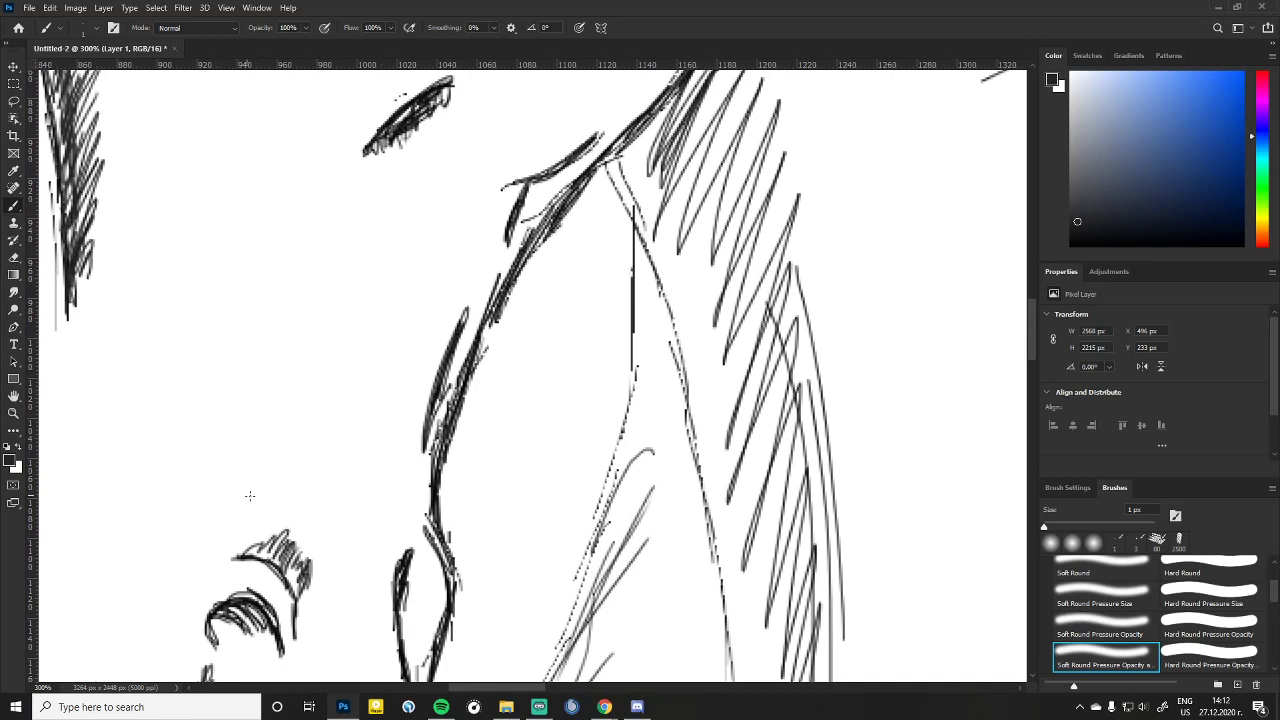
drag(466, 322, 428, 448)
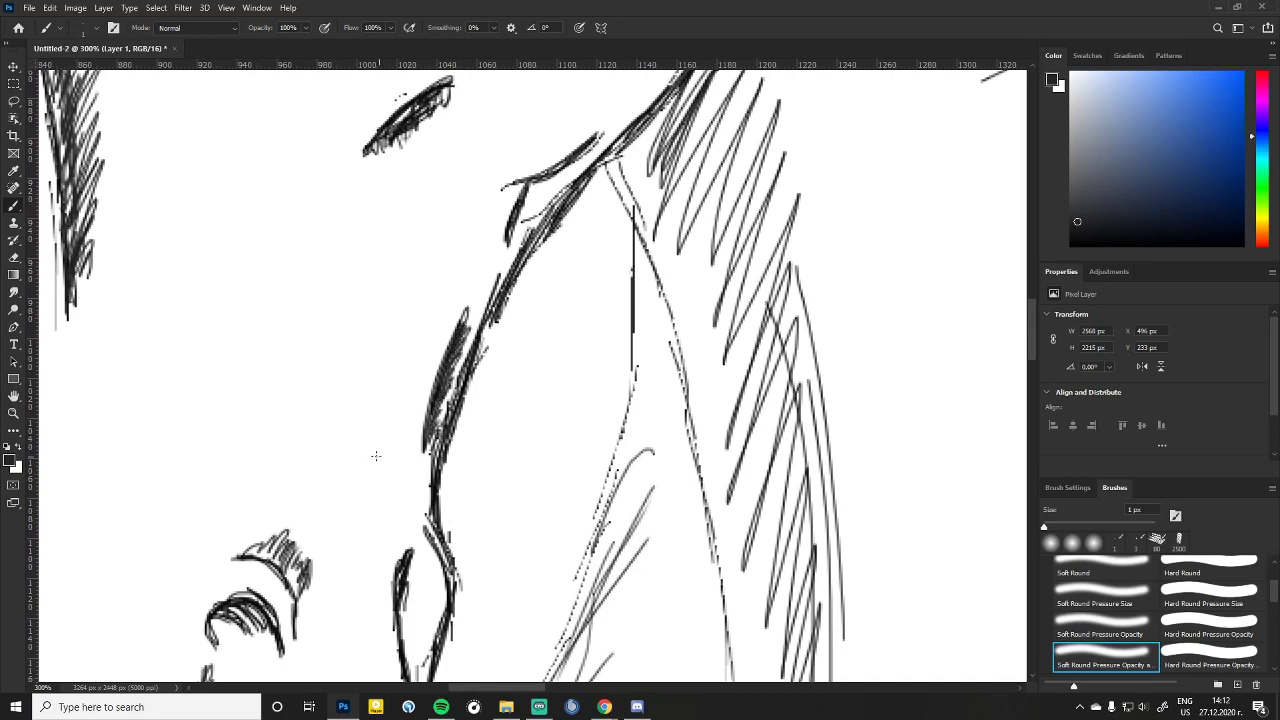
mouse_move(250, 546)
mouse_down()
mouse_move(238, 555)
mouse_move(266, 548)
mouse_move(300, 586)
mouse_up()
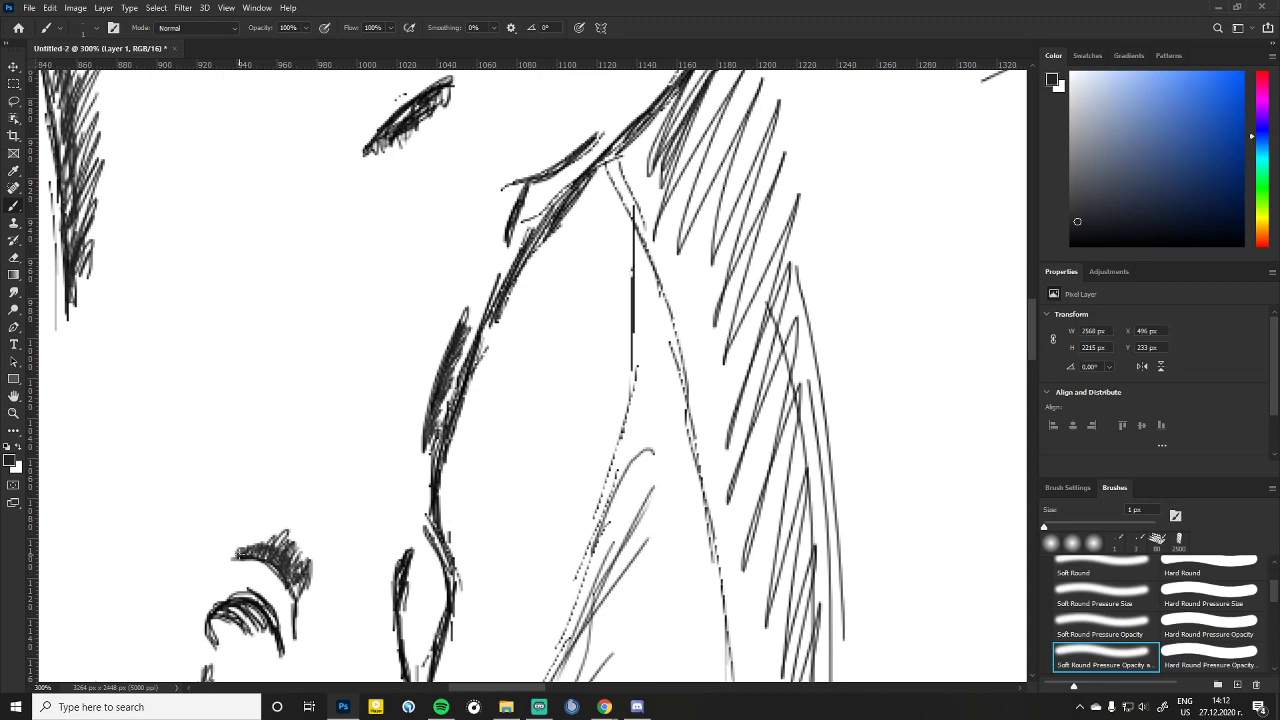
mouse_move(224, 618)
mouse_down()
mouse_move(268, 608)
mouse_move(238, 607)
mouse_up()
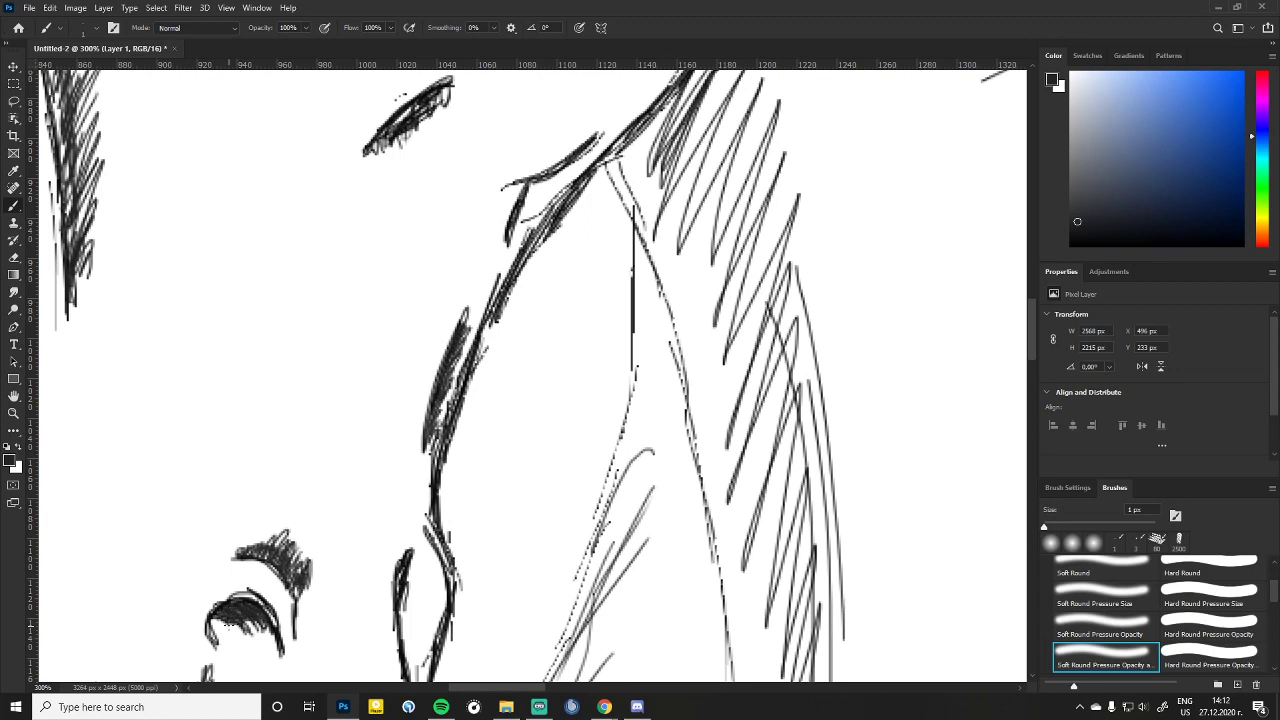
Step: Thicken the outer contour of the chin and hatch along the curved line inside it
mouse_move(432, 528)
mouse_down()
mouse_move(458, 564)
mouse_move(458, 636)
mouse_up()
drag(452, 590, 440, 666)
drag(398, 594, 412, 666)
drag(408, 628, 410, 650)
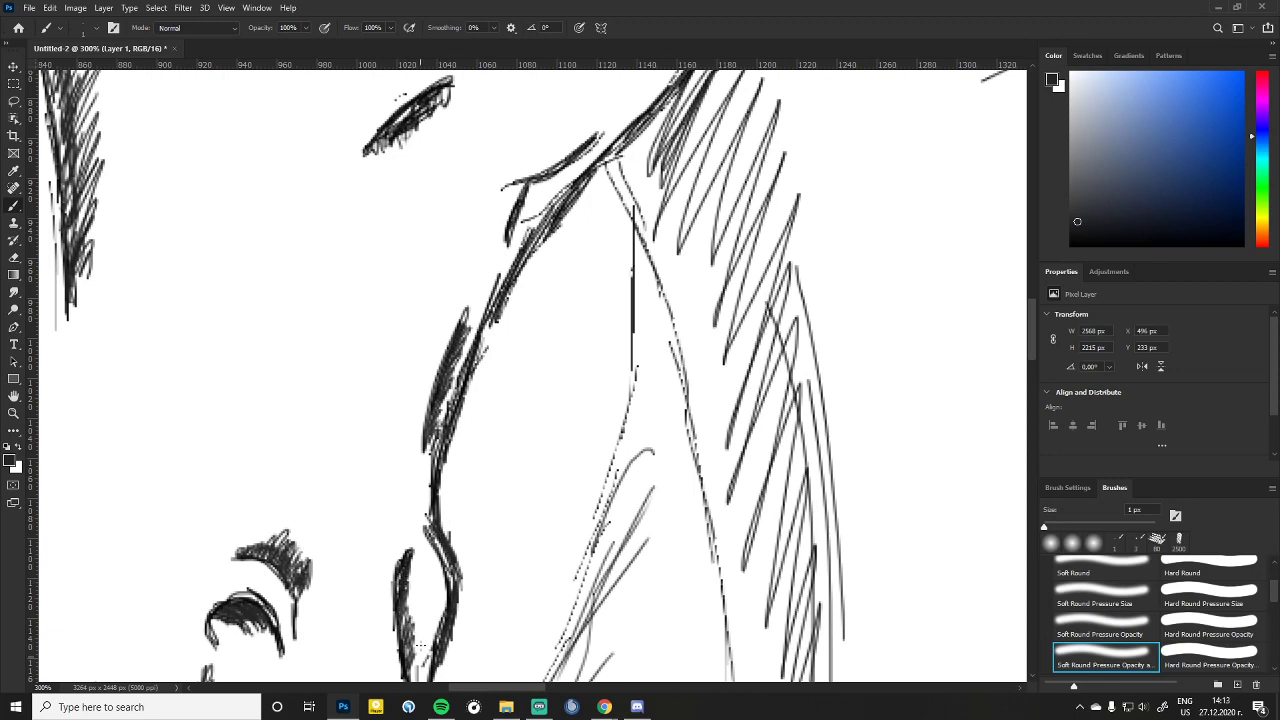
Step: Retrace the upper part of the rear line running down from beneath the jaw with darker strokes
scroll(503, 438, down, 5)
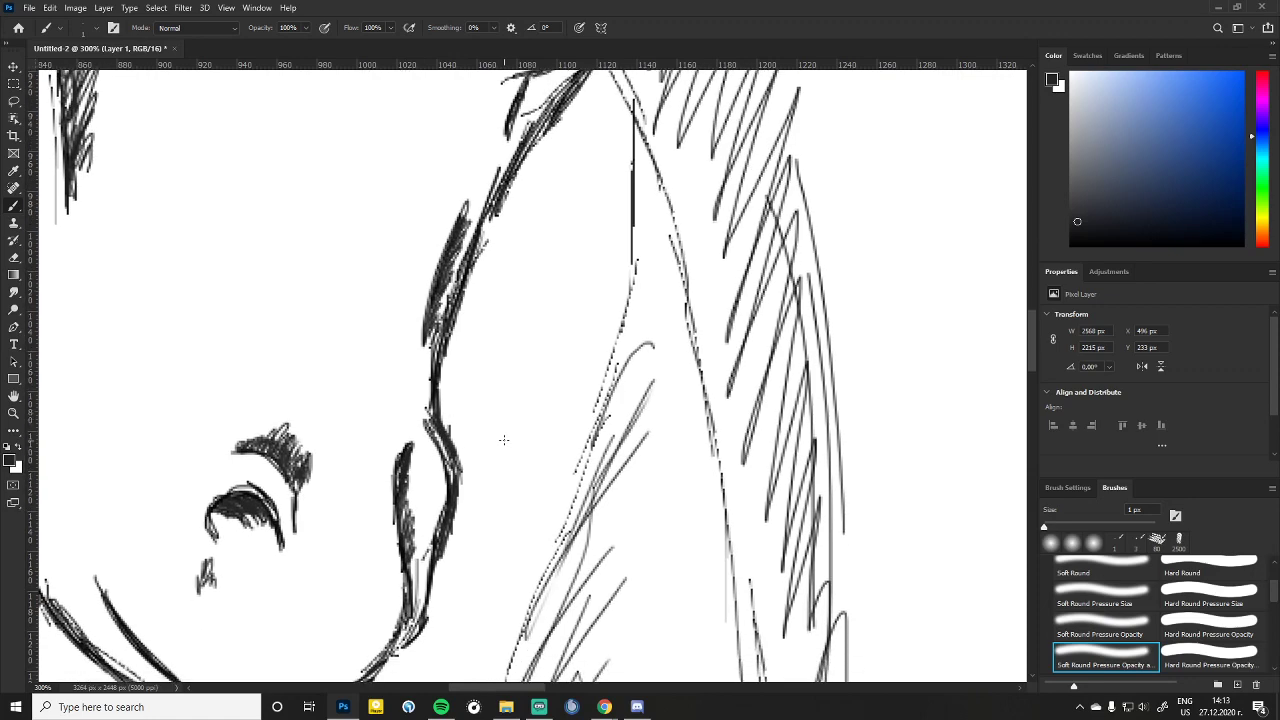
scroll(503, 439, up, 3)
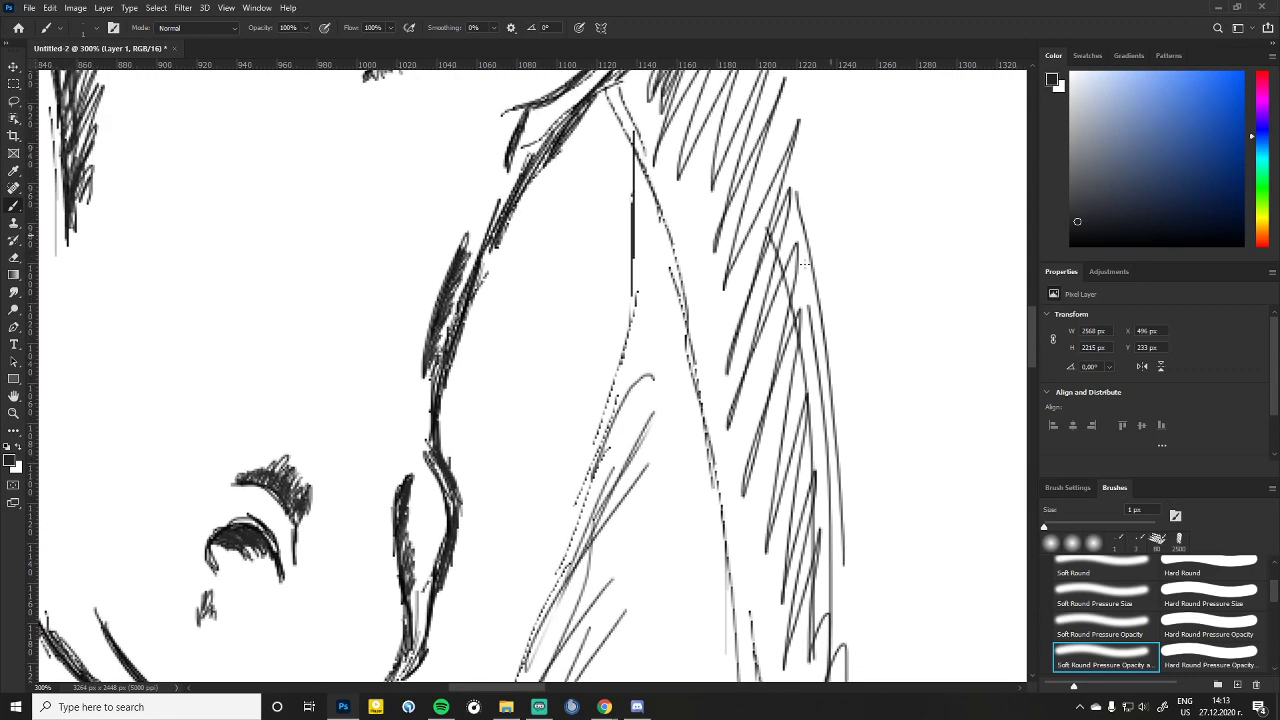
drag(610, 98, 654, 195)
mouse_move(618, 122)
mouse_down()
mouse_move(610, 101)
mouse_move(690, 304)
mouse_up()
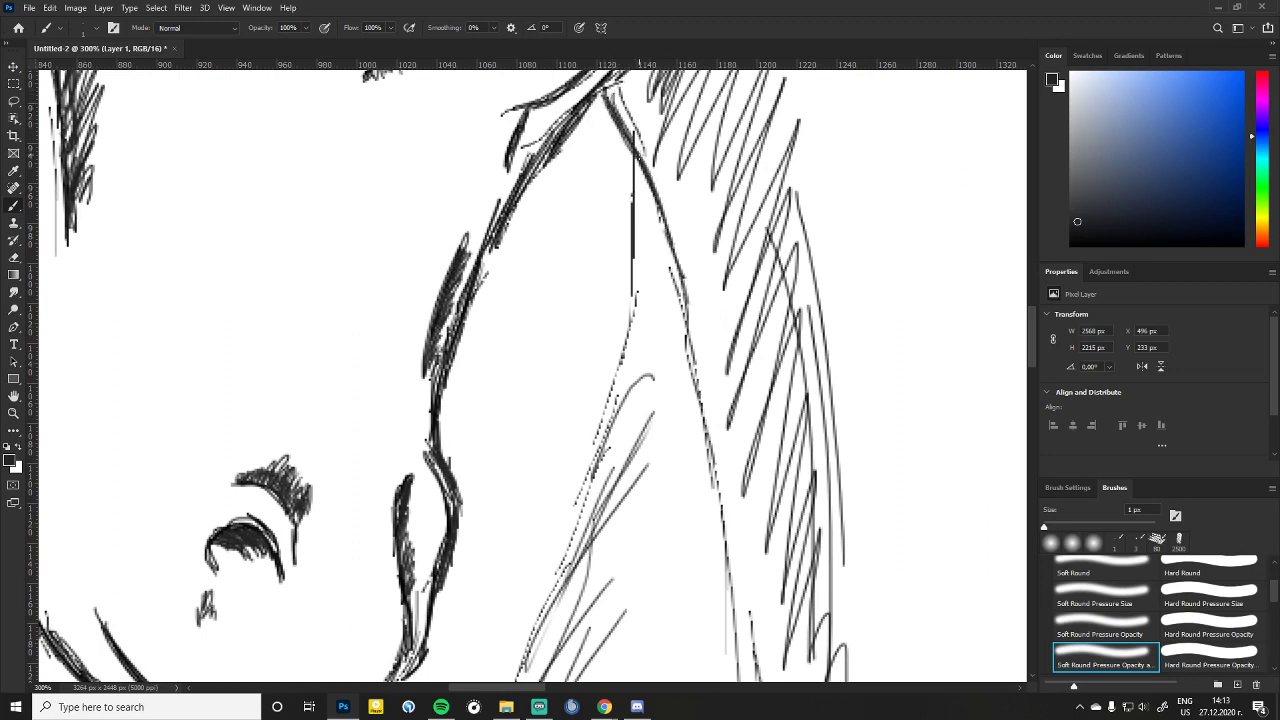
Step: Retrace the front line below the jaw with darker strokes, following its curve down along the hatched area
drag(637, 155, 633, 280)
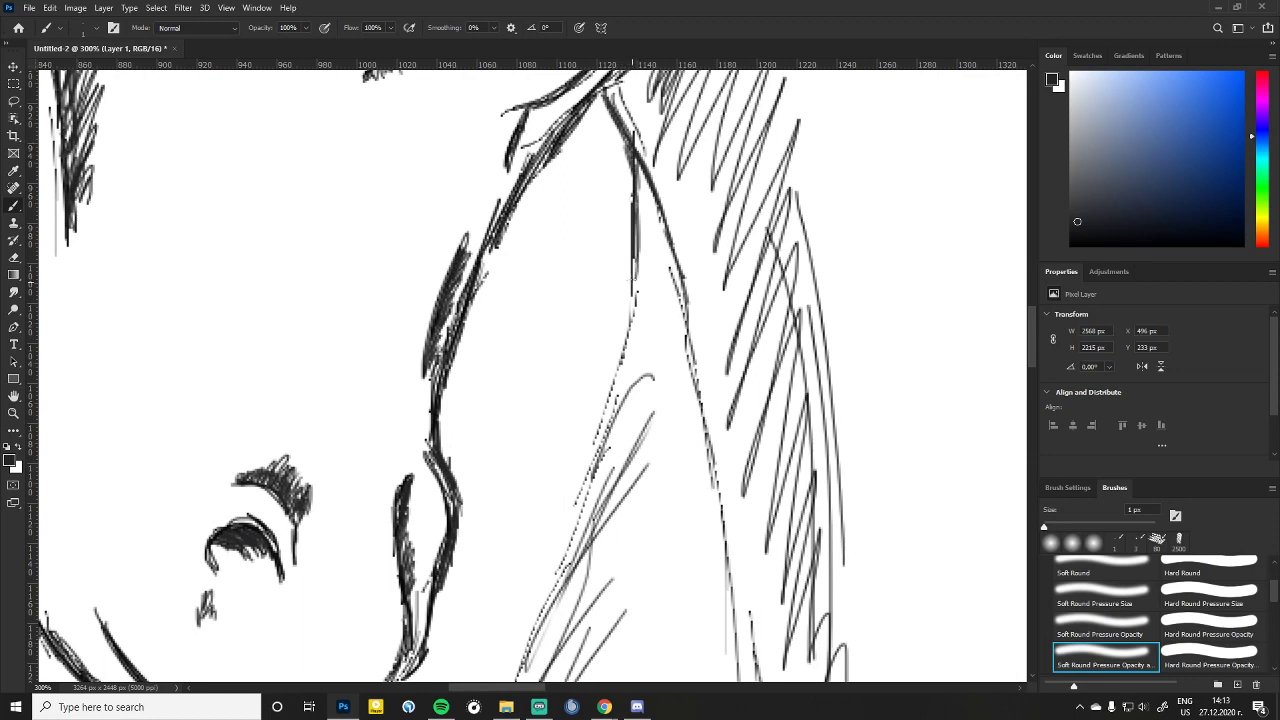
drag(636, 224, 632, 312)
drag(632, 256, 624, 370)
drag(634, 318, 614, 412)
drag(628, 352, 620, 382)
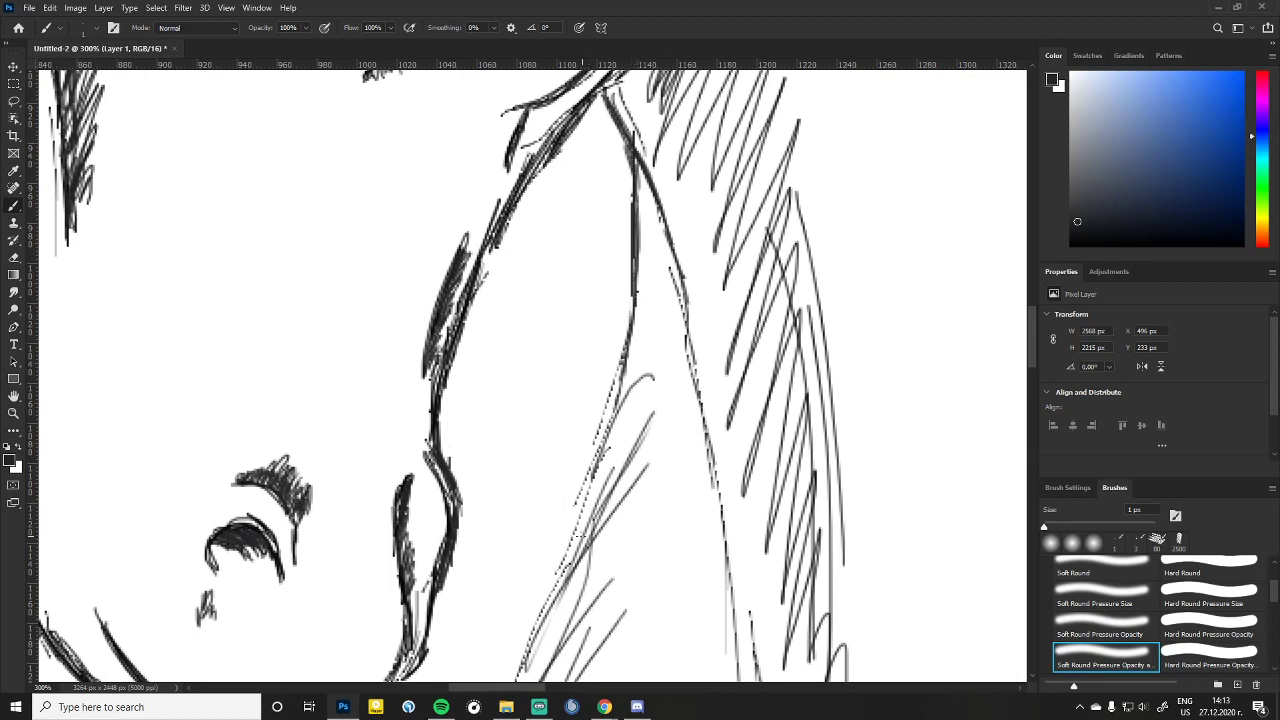
mouse_move(576, 518)
mouse_down()
mouse_move(624, 350)
mouse_move(542, 604)
mouse_up()
drag(580, 540, 522, 652)
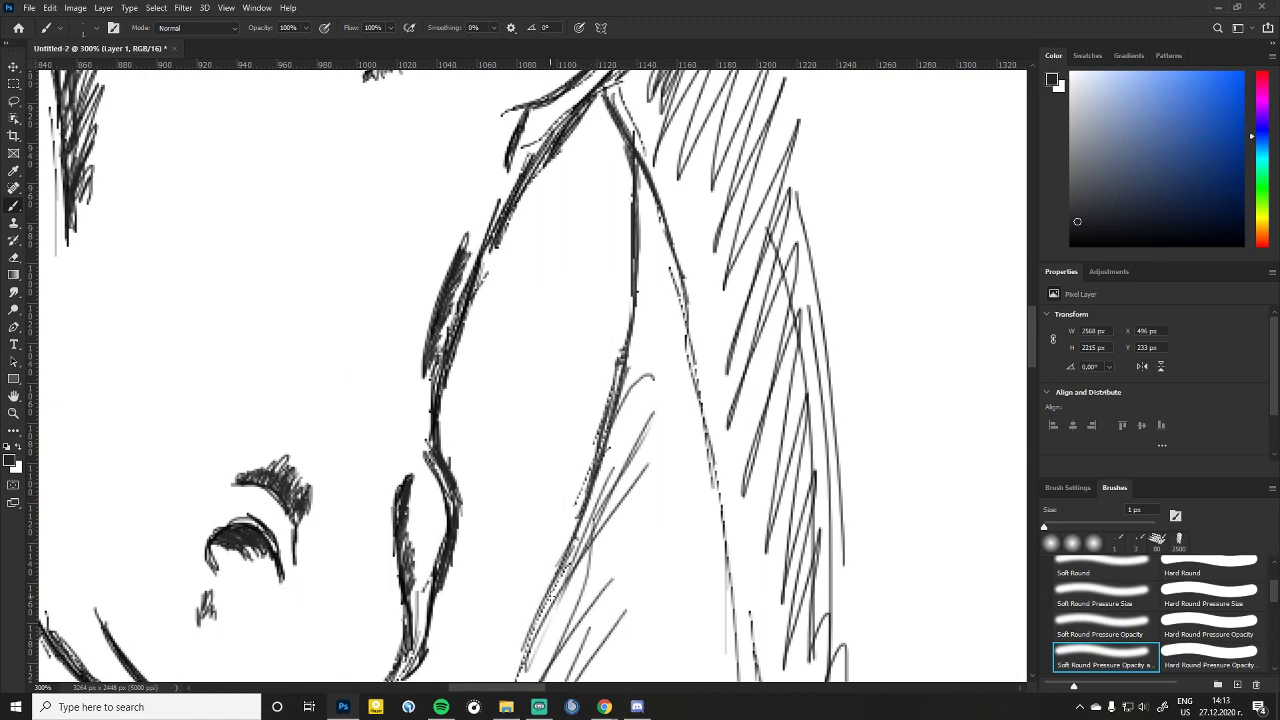
drag(556, 592, 516, 692)
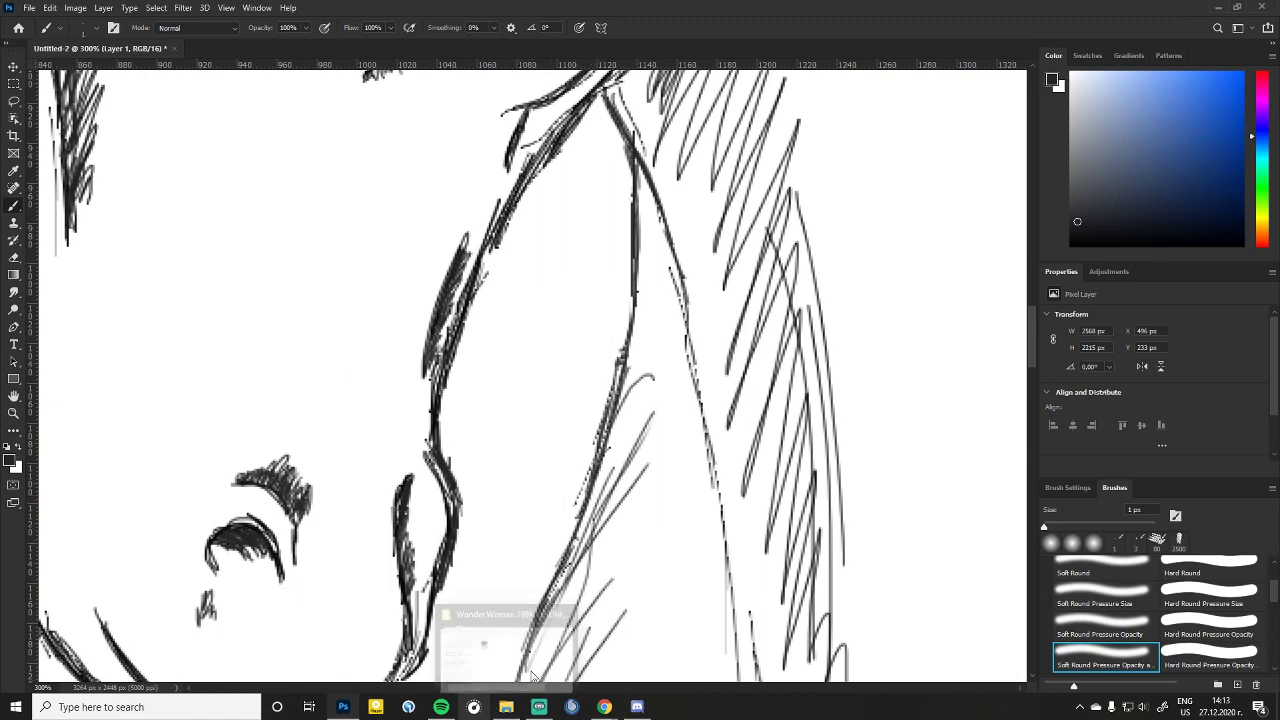
Step: Retrace the upper half of the front neck contour with darker strokes along the left edge of the hatching
scroll(752, 260, down, 5)
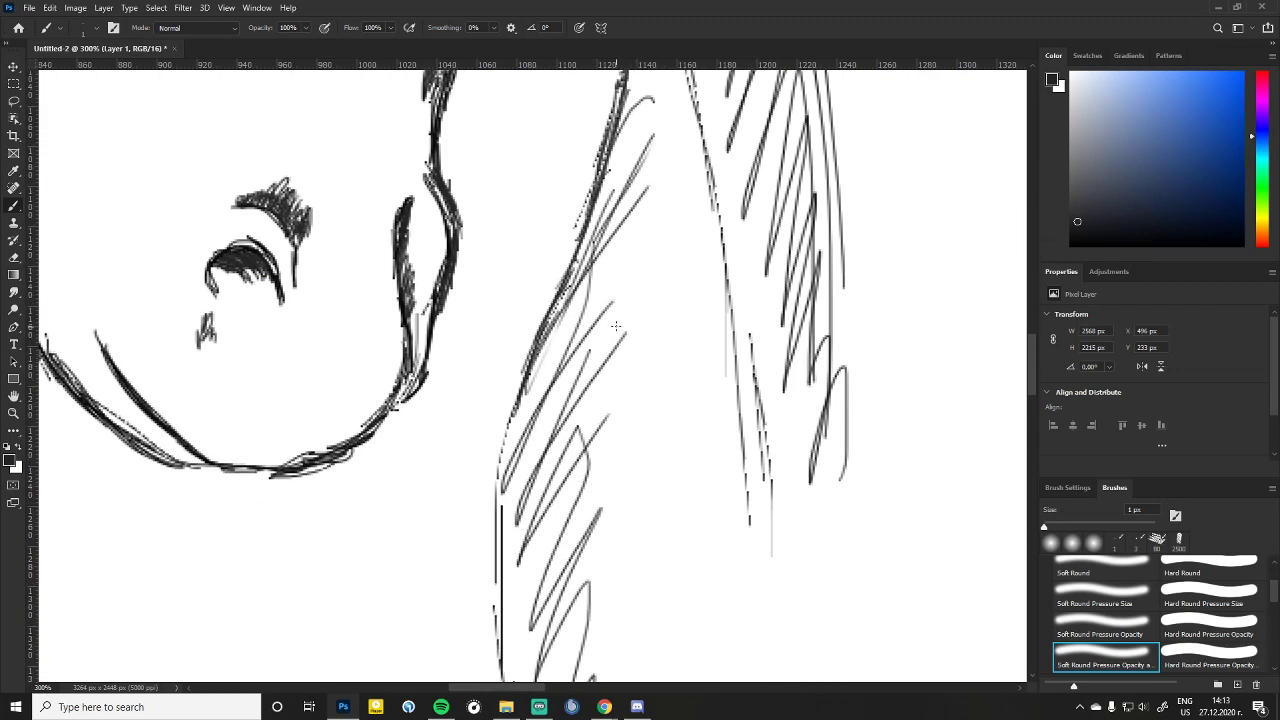
scroll(605, 328, down, 3)
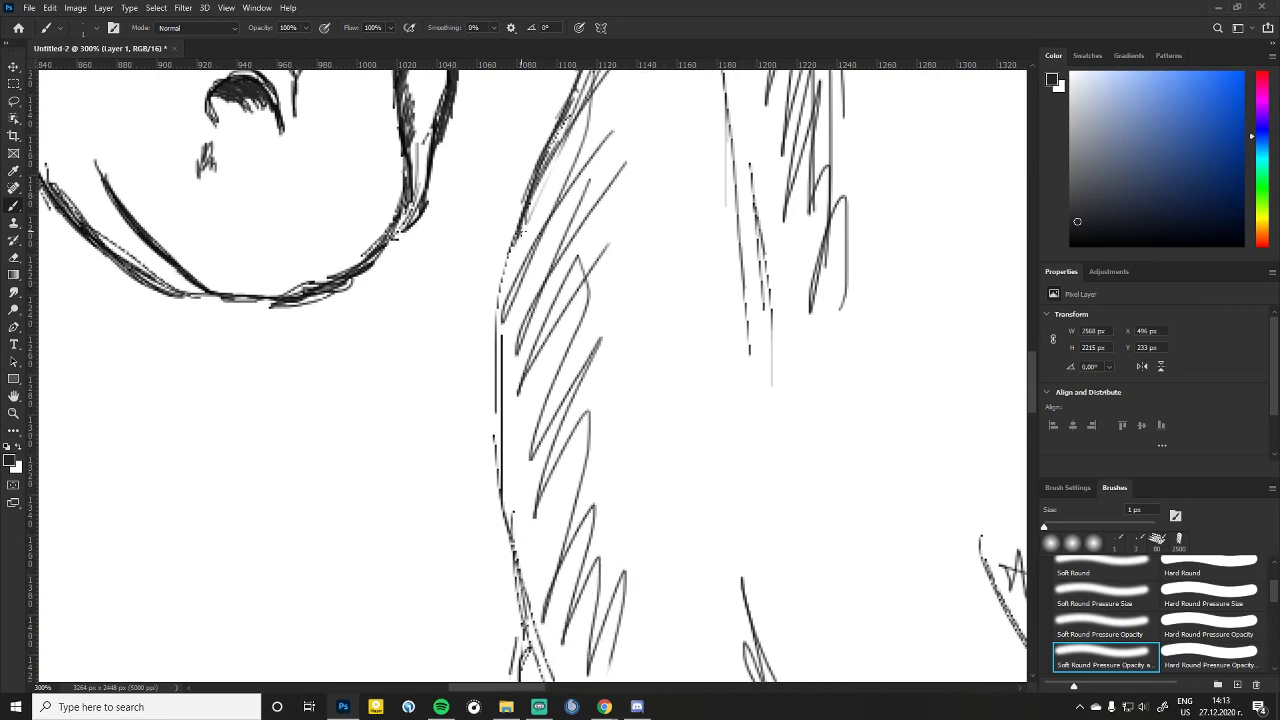
mouse_move(521, 232)
mouse_down()
mouse_move(499, 290)
mouse_move(512, 275)
mouse_move(504, 420)
mouse_up()
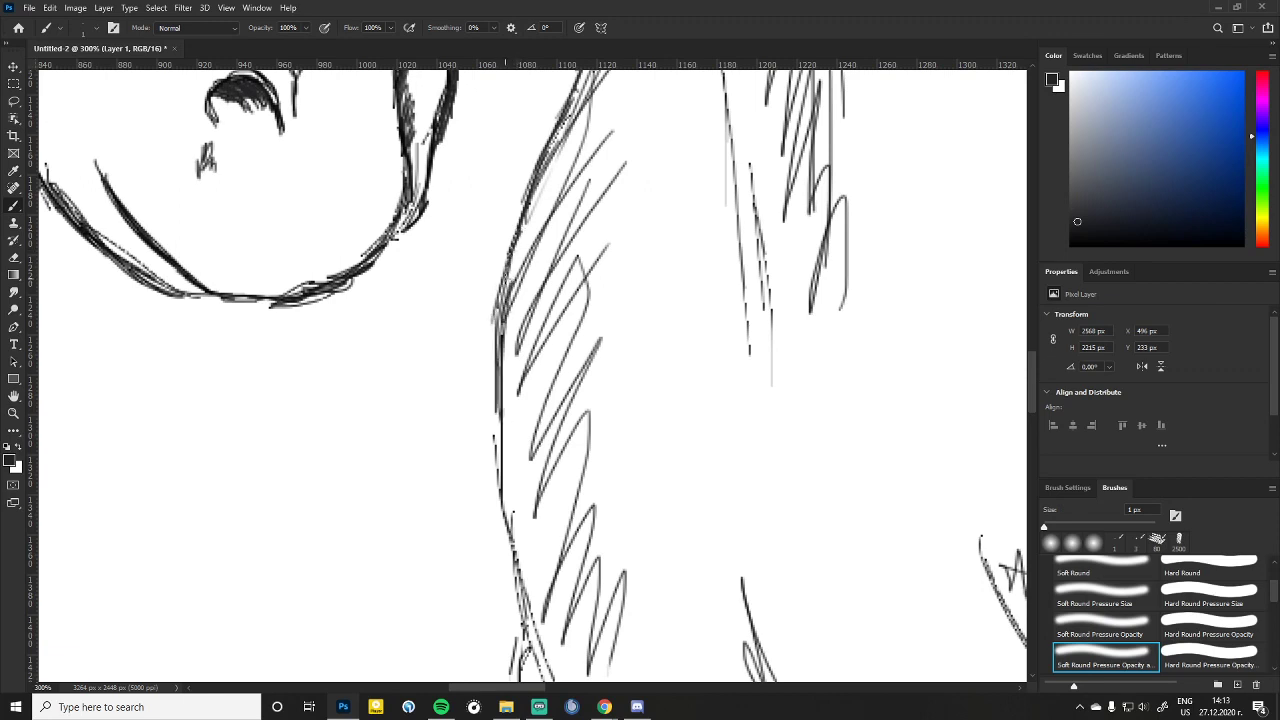
drag(502, 278, 502, 468)
drag(496, 342, 506, 530)
drag(498, 376, 512, 550)
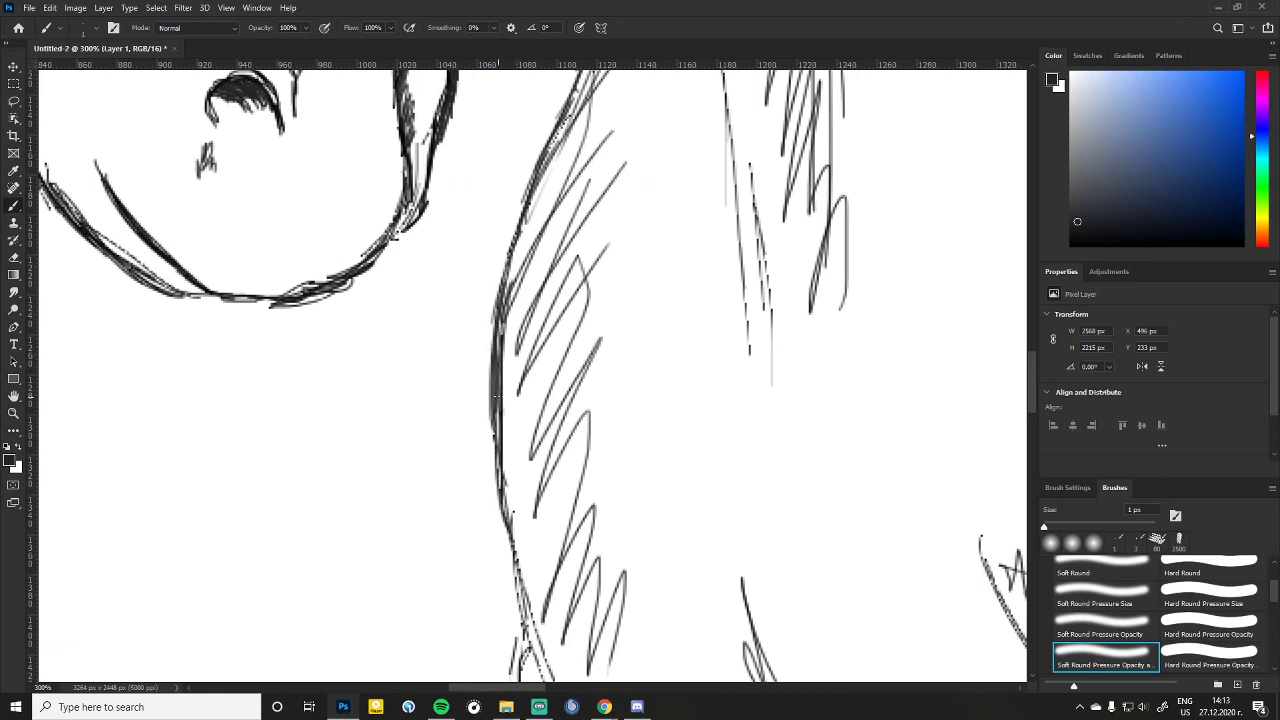
Step: Darken the lower half of the front neck contour, following its curve down toward the chest
drag(496, 448, 522, 604)
drag(502, 514, 538, 676)
drag(514, 586, 544, 680)
drag(504, 504, 518, 590)
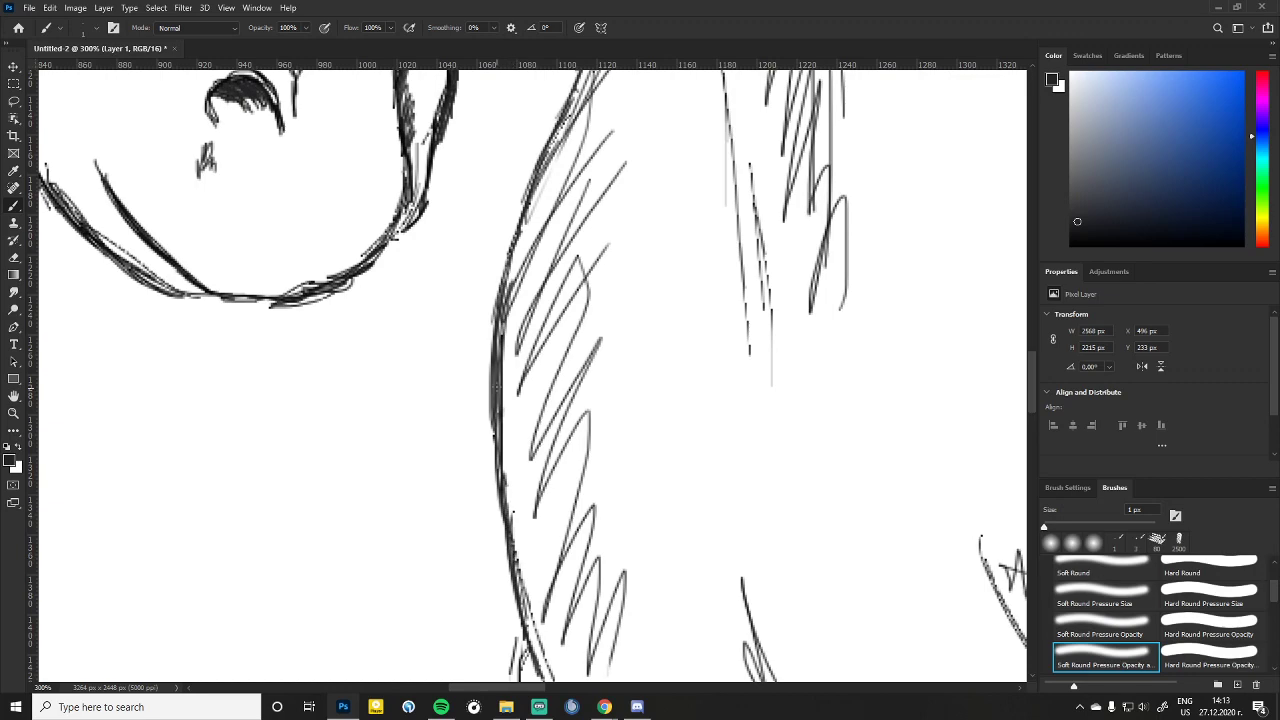
drag(494, 406, 508, 556)
drag(516, 582, 532, 622)
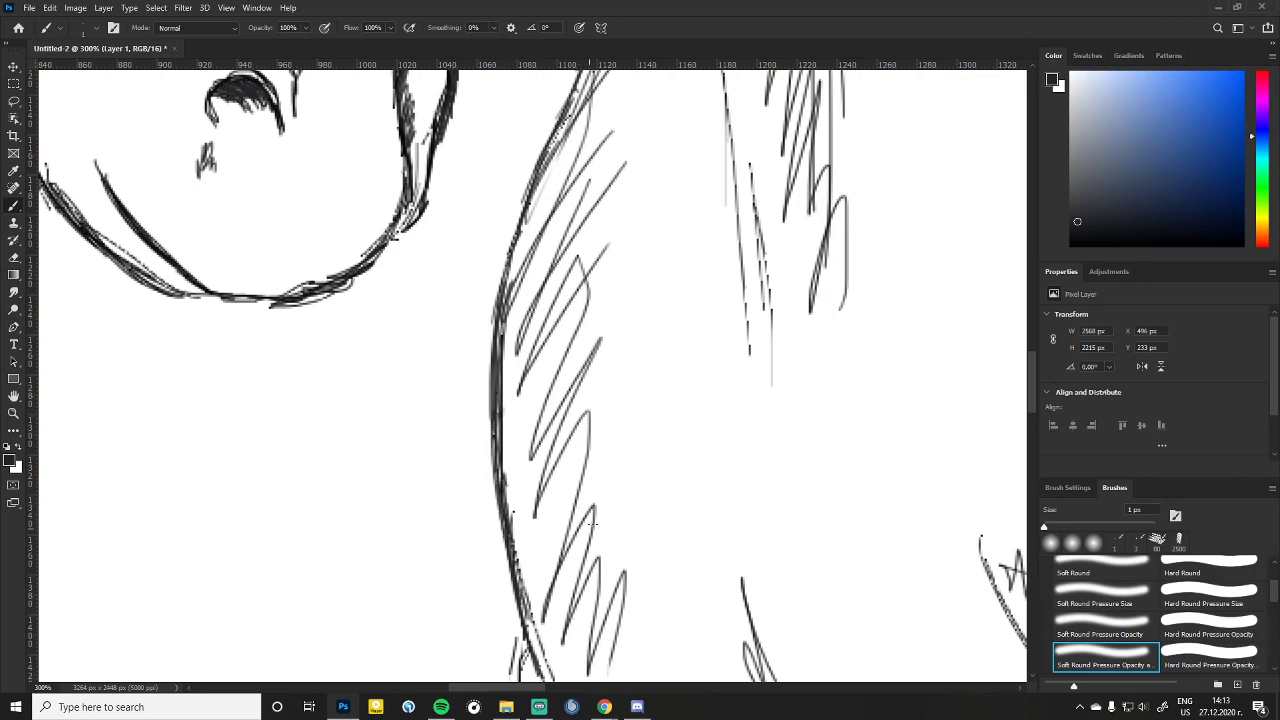
Step: Fill the neck band behind the jaw with dense dark hatching and add mid-grey strokes along its outer edge
key(ctrl+minus)
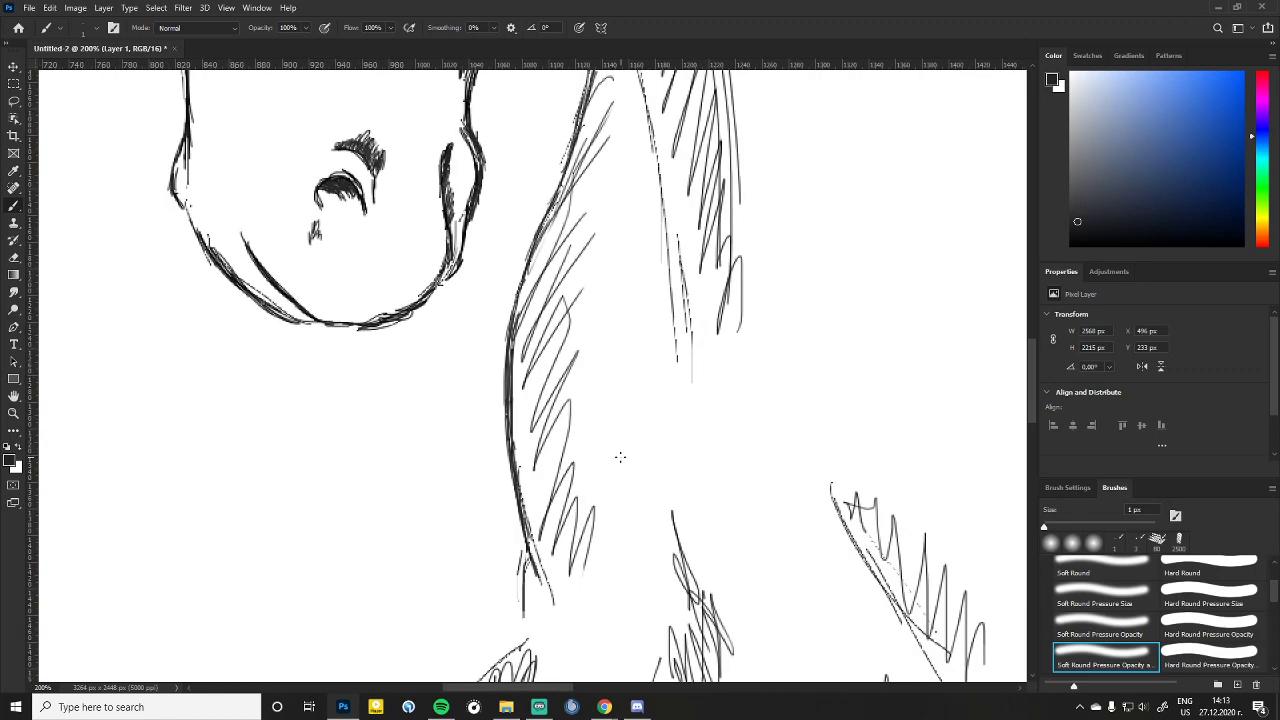
key(ctrl+minus)
scroll(620, 457, up, 2)
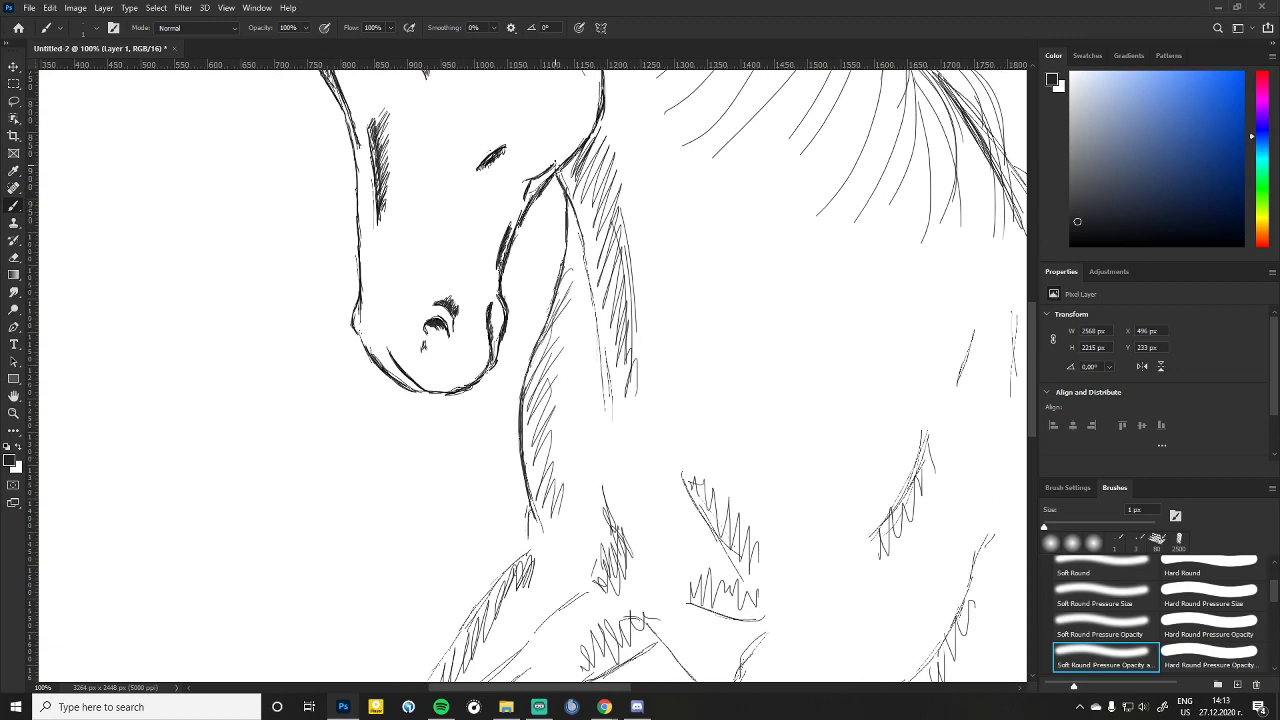
mouse_move(556, 168)
mouse_down()
mouse_move(578, 207)
mouse_move(604, 412)
mouse_move(605, 364)
mouse_up()
mouse_move(558, 188)
mouse_down()
mouse_move(570, 164)
mouse_move(574, 182)
mouse_move(568, 158)
mouse_move(594, 242)
mouse_move(598, 230)
mouse_move(616, 400)
mouse_move(636, 362)
mouse_move(588, 145)
mouse_up()
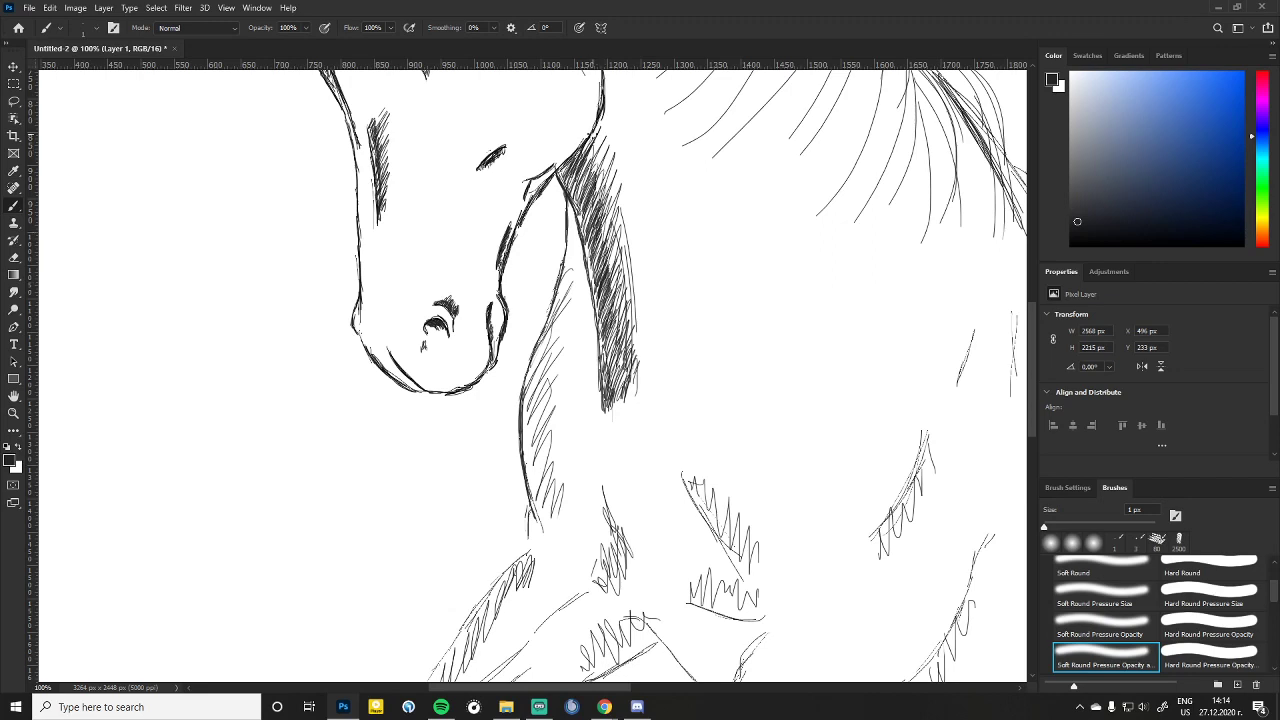
click(1072, 186)
mouse_move(588, 150)
mouse_down()
mouse_move(604, 122)
mouse_move(596, 150)
mouse_move(640, 384)
mouse_up()
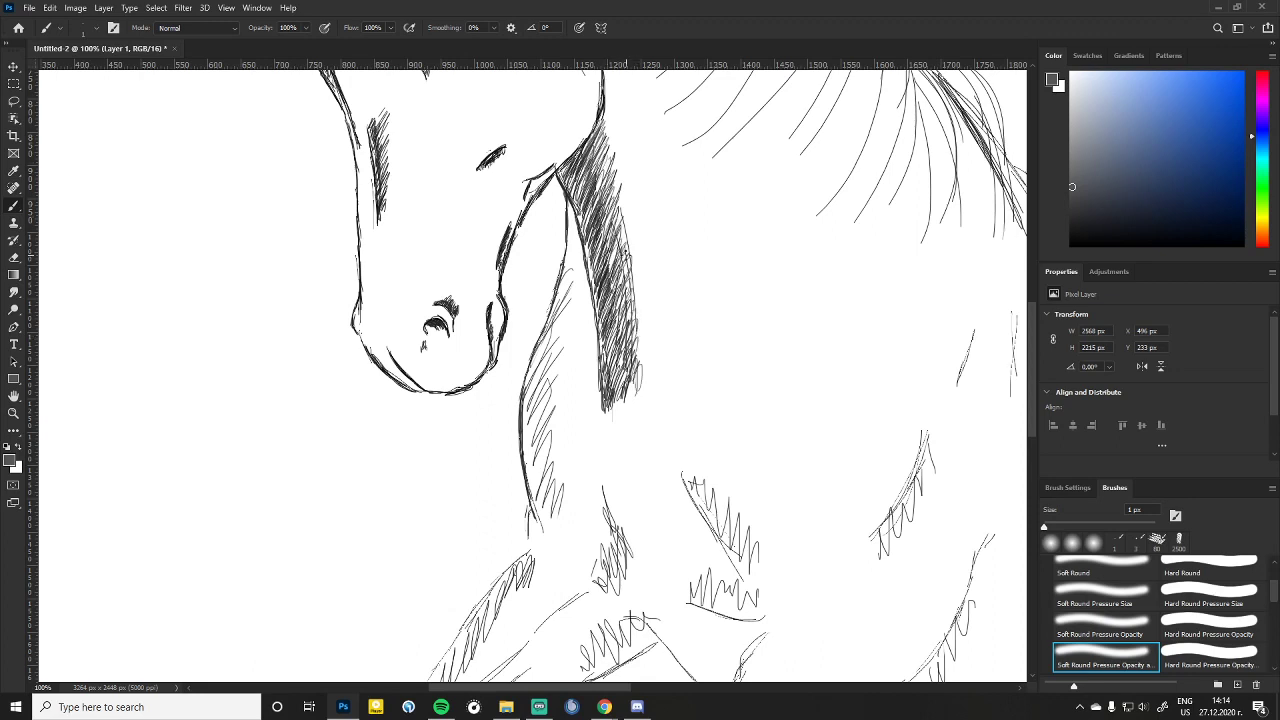
Step: Hatch the front neck band densely in near-black and extend the shading with mid-grey strokes up its inner edge
click(1073, 224)
mouse_move(548, 527)
mouse_down()
mouse_move(534, 458)
mouse_move(546, 525)
mouse_move(534, 436)
mouse_move(547, 527)
mouse_move(534, 404)
mouse_move(547, 526)
mouse_move(536, 375)
mouse_move(538, 360)
mouse_move(546, 526)
mouse_move(548, 330)
mouse_move(547, 527)
mouse_up()
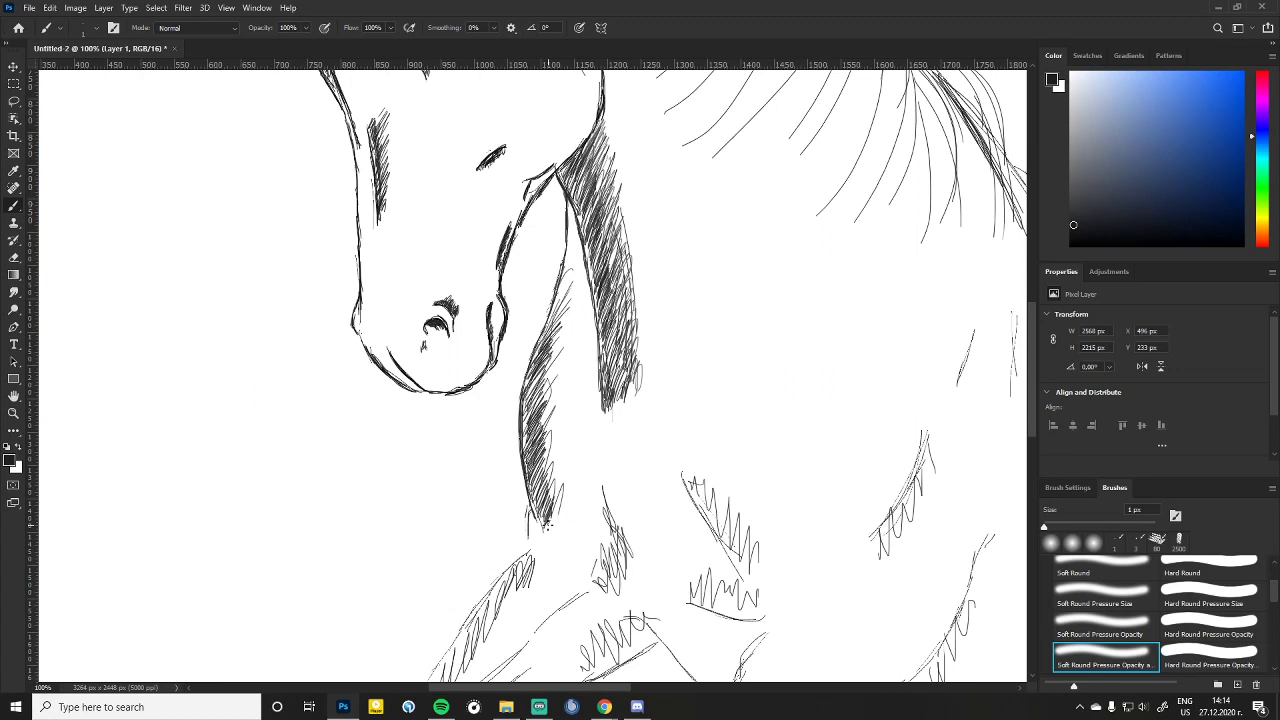
drag(554, 326, 560, 292)
drag(1054, 202, 1047, 188)
mouse_move(552, 504)
mouse_down()
mouse_move(538, 436)
mouse_move(554, 336)
mouse_up()
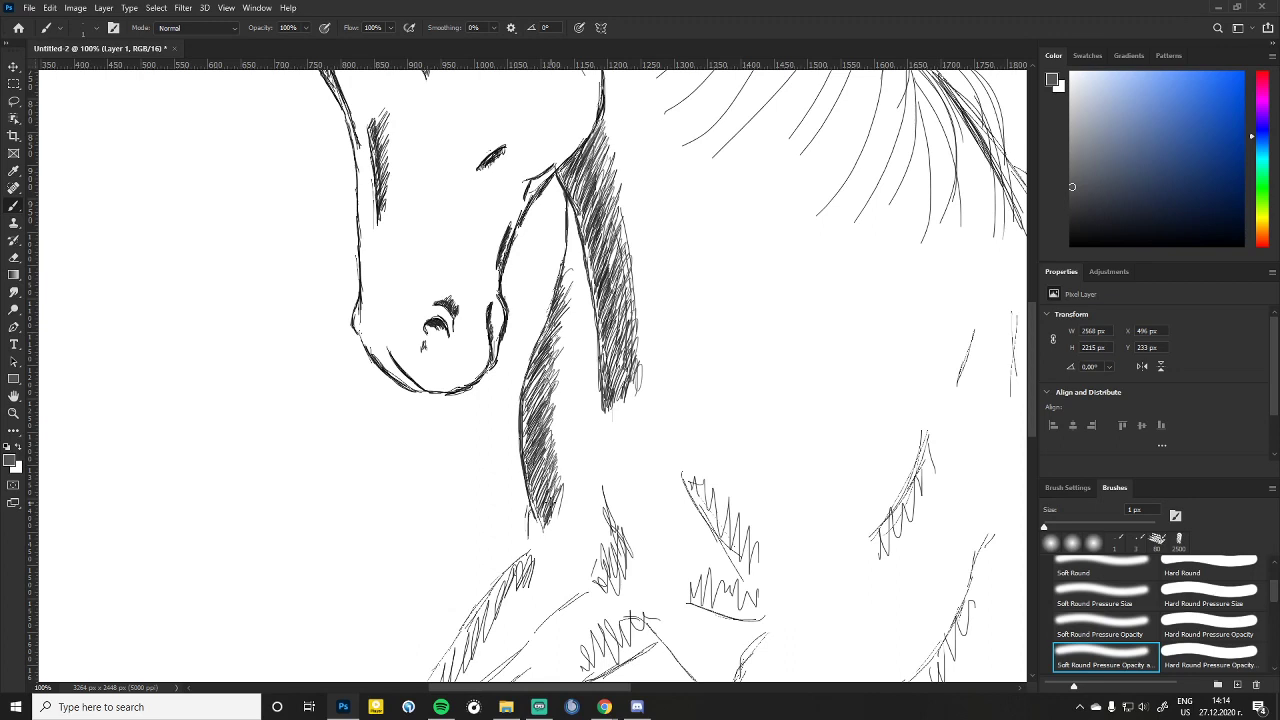
mouse_move(536, 388)
mouse_down()
mouse_move(556, 356)
mouse_move(552, 366)
mouse_up()
Step: Darken the short chest line below the front neck band with black strokes
click(1071, 244)
drag(528, 508, 528, 556)
mouse_move(530, 502)
mouse_down()
mouse_move(522, 562)
mouse_move(525, 550)
mouse_up()
drag(529, 498, 529, 520)
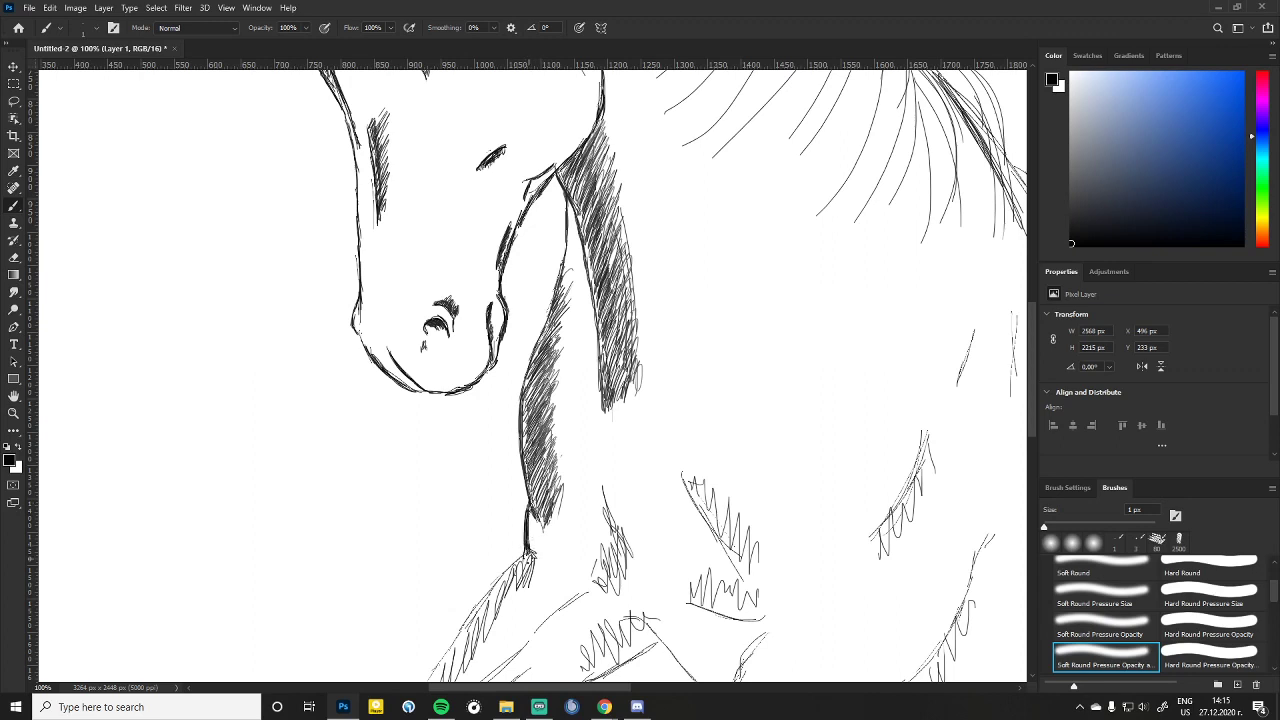
Step: Retrace the curved muscle lines on the chest, shoulder and flank with dark black strokes
mouse_move(618, 514)
mouse_down()
mouse_move(628, 540)
mouse_move(606, 492)
mouse_move(646, 551)
mouse_up()
mouse_move(685, 481)
mouse_down()
mouse_move(740, 562)
mouse_move(721, 541)
mouse_up()
drag(921, 437, 872, 540)
drag(914, 484, 866, 542)
mouse_move(928, 432)
mouse_down()
mouse_move(865, 543)
mouse_move(898, 516)
mouse_move(876, 538)
mouse_move(884, 528)
mouse_up()
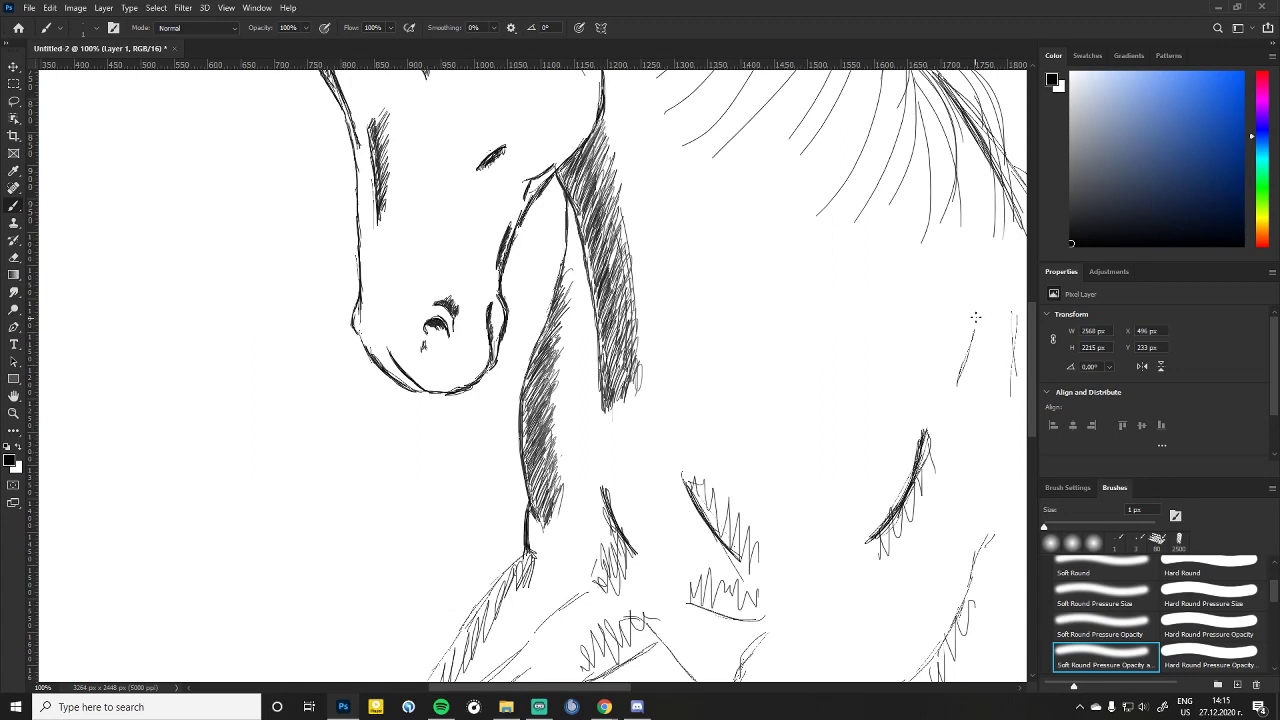
drag(980, 322, 947, 394)
Step: Hatch the front of the muzzle in black and extend the shading in mid-grey up the nose edge
scroll(651, 405, down, 4)
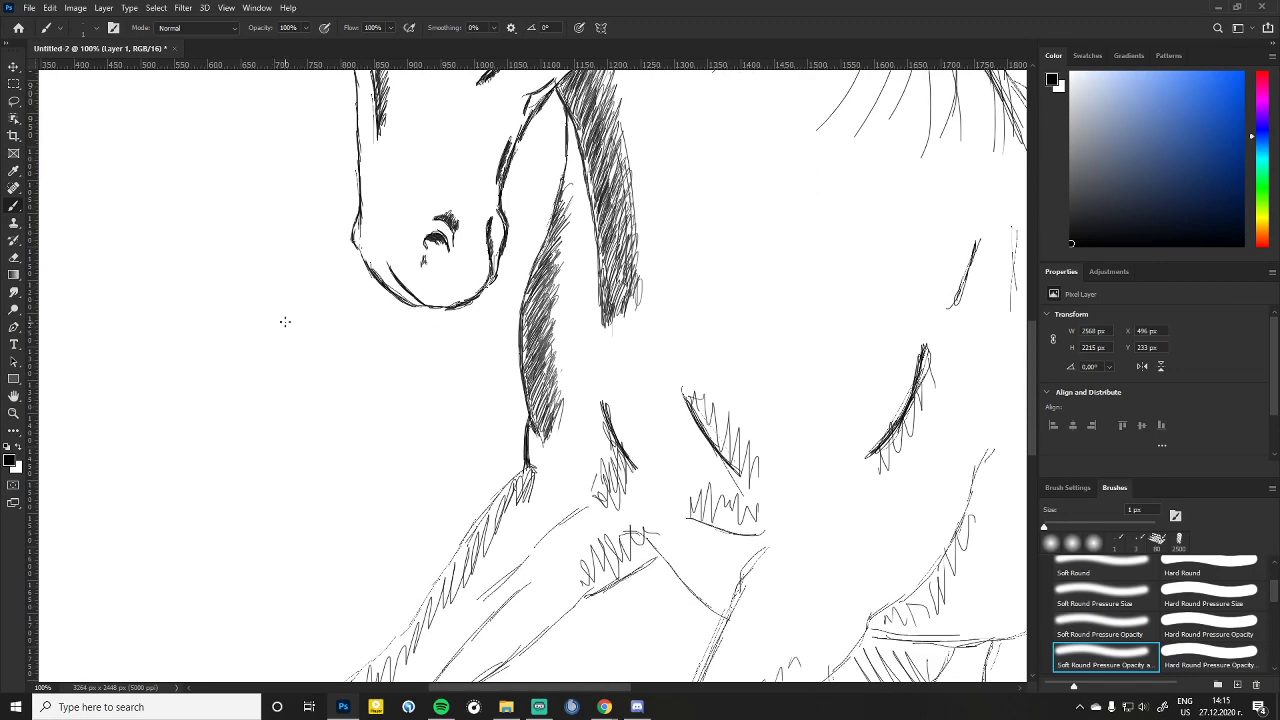
drag(351, 224, 375, 269)
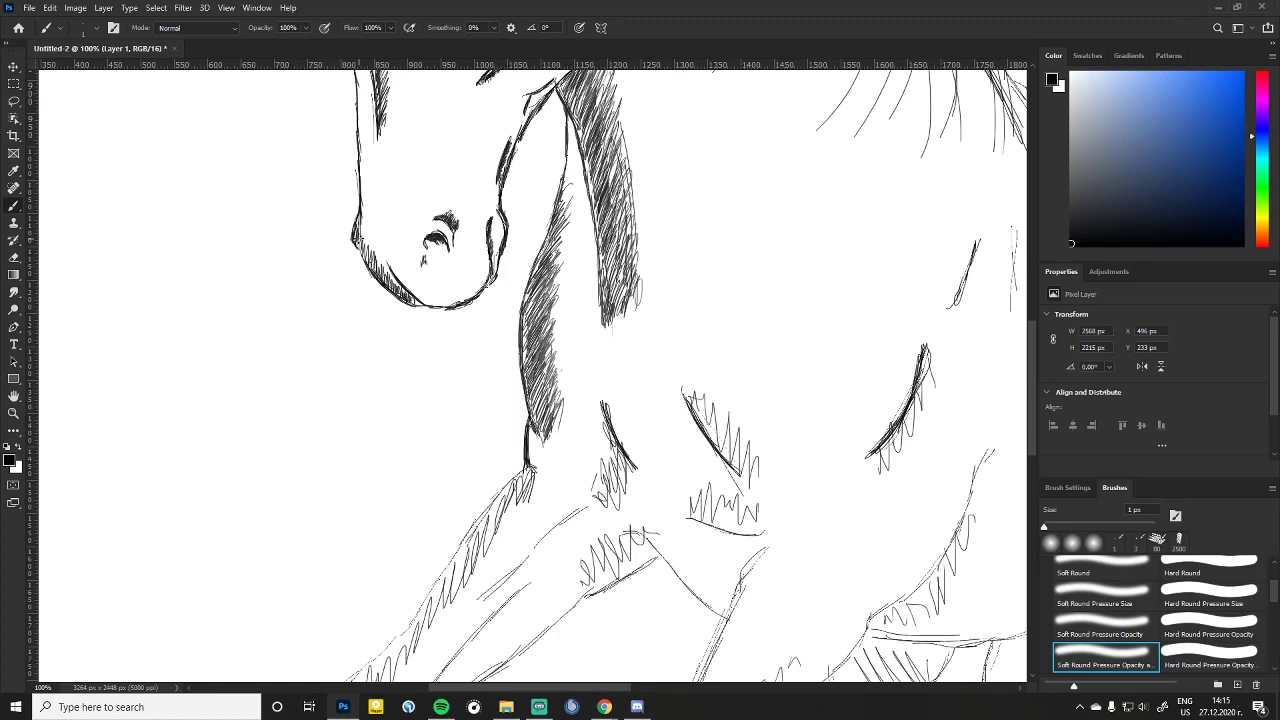
click(1074, 185)
drag(403, 293, 411, 303)
drag(383, 270, 369, 247)
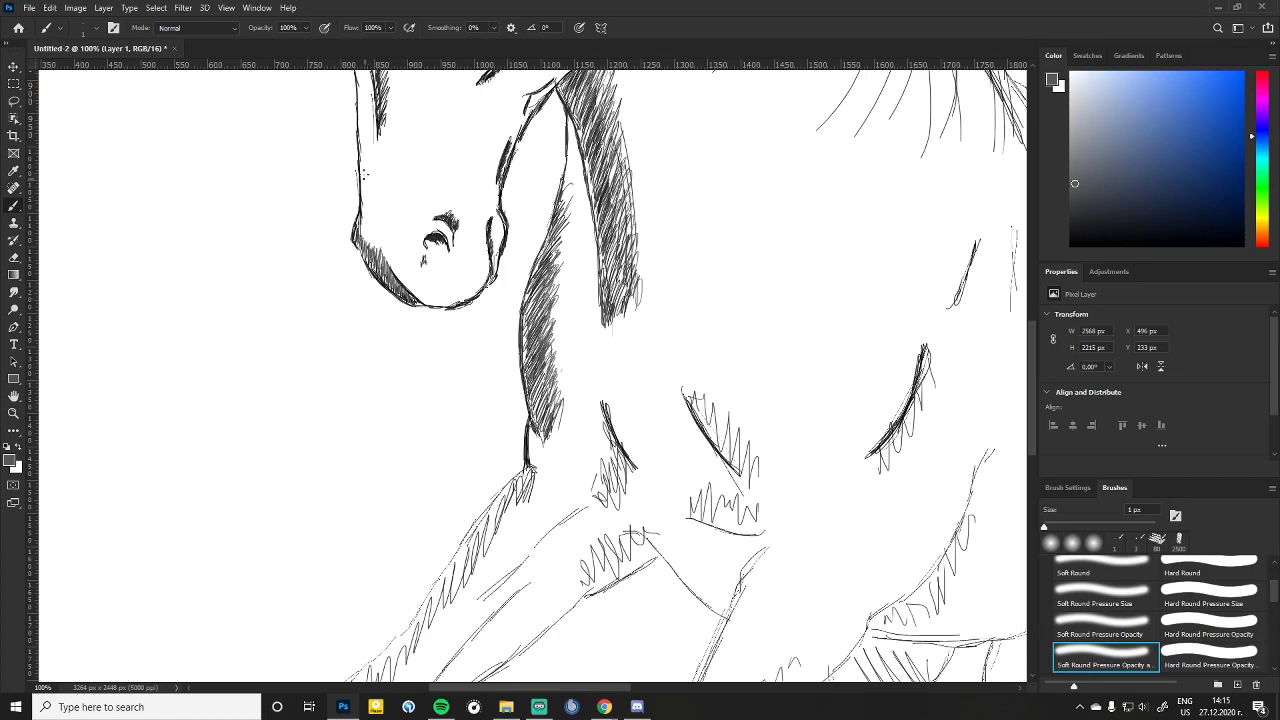
drag(368, 220, 362, 157)
drag(368, 206, 362, 185)
Step: Darken the front contour of the raised foreleg in black from the chest down along the upper leg
click(1073, 247)
scroll(634, 403, down, 5)
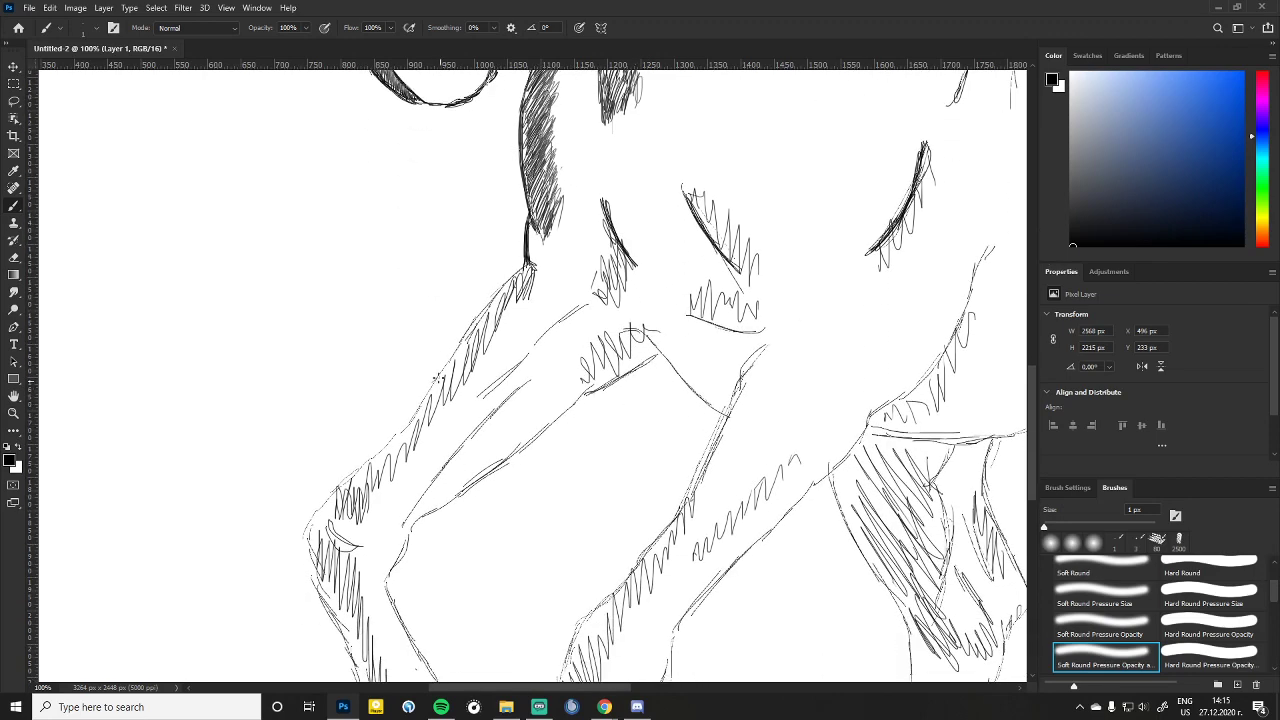
mouse_move(517, 270)
mouse_down()
mouse_move(450, 362)
mouse_move(477, 321)
mouse_up()
drag(526, 266, 510, 286)
mouse_move(478, 330)
mouse_down()
mouse_move(412, 426)
mouse_move(464, 338)
mouse_move(422, 404)
mouse_move(432, 398)
mouse_up()
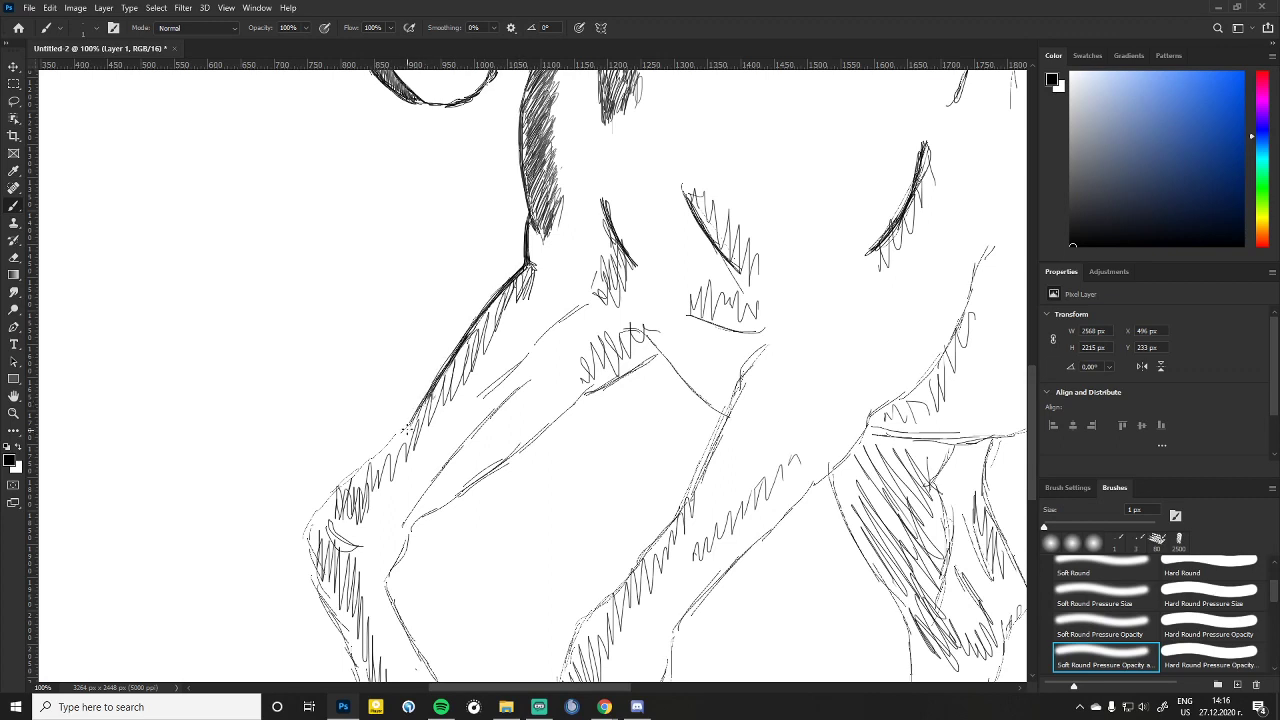
Step: Thicken the contour around the raised foreleg's knee, including the front just below it and the hollow behind it
mouse_move(370, 462)
mouse_down()
mouse_move(403, 434)
mouse_move(309, 531)
mouse_move(314, 508)
mouse_move(338, 490)
mouse_move(309, 531)
mouse_move(339, 490)
mouse_move(307, 521)
mouse_move(313, 569)
mouse_move(318, 499)
mouse_move(408, 424)
mouse_up()
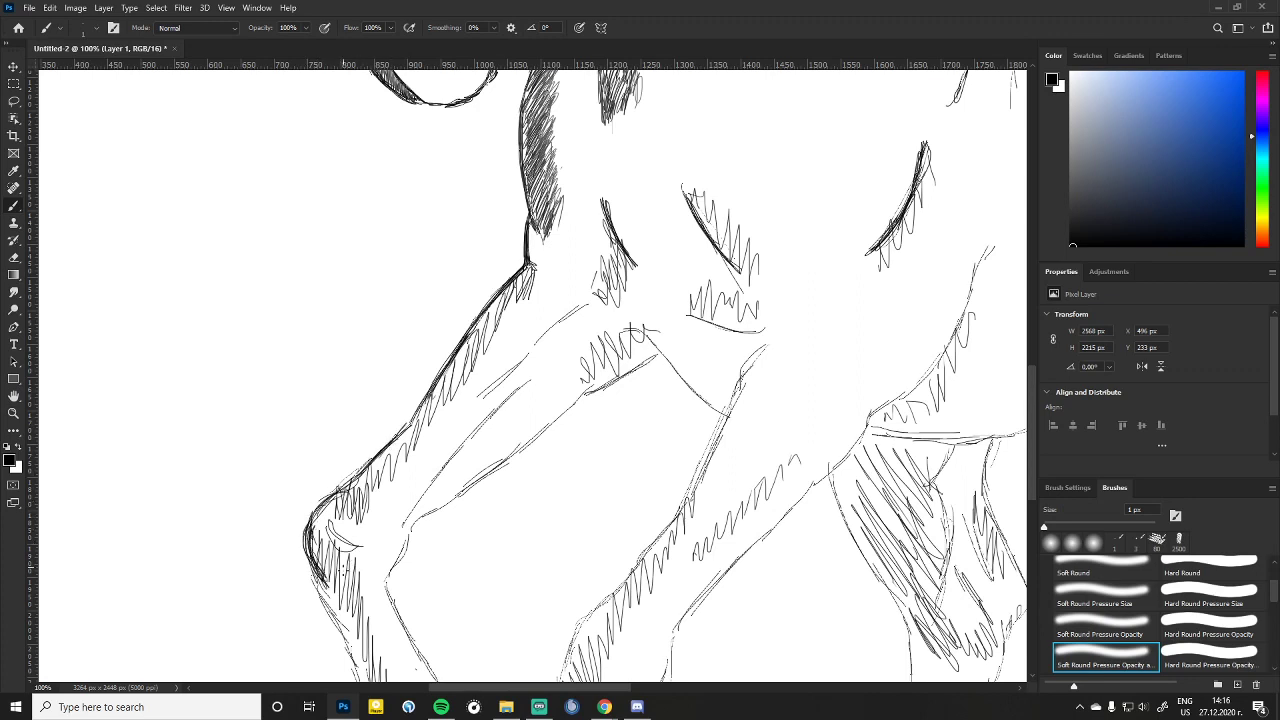
drag(309, 588, 352, 636)
drag(403, 540, 386, 588)
Step: Darken the inner muscle lines along the upper part of the raised foreleg
drag(422, 504, 506, 394)
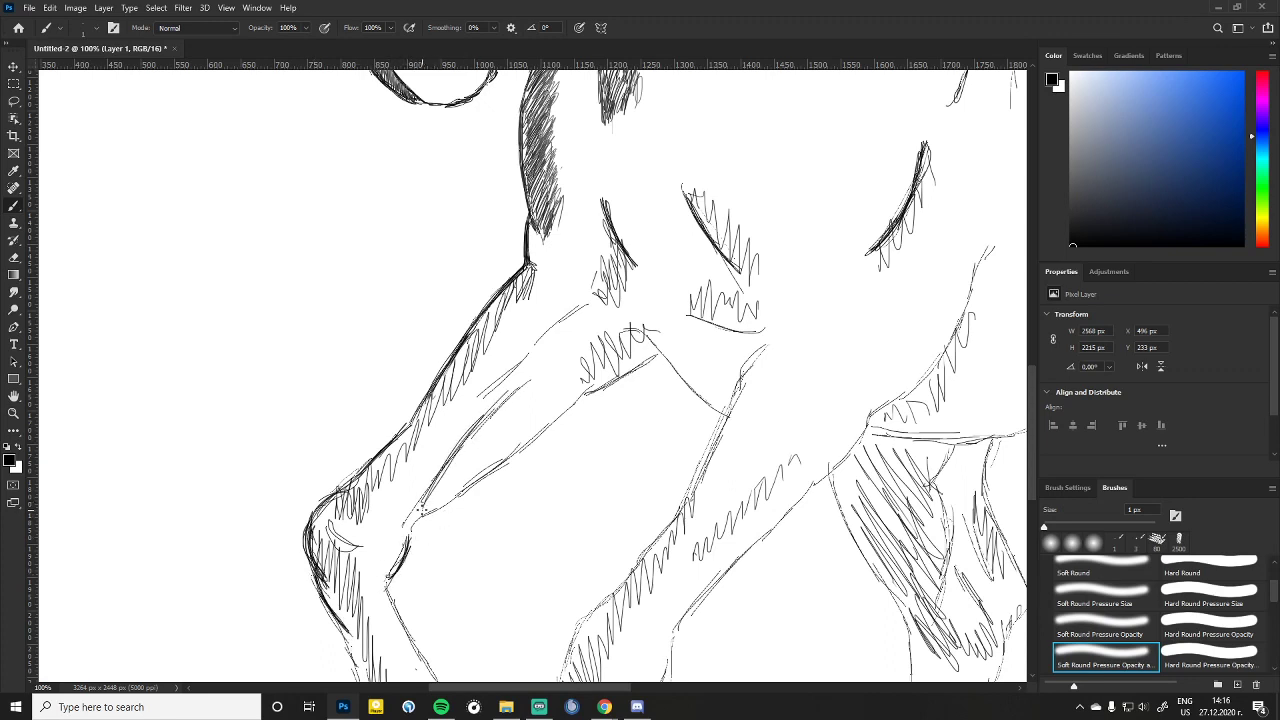
drag(456, 450, 512, 388)
mouse_move(438, 471)
mouse_down()
mouse_move(532, 372)
mouse_move(434, 484)
mouse_move(474, 424)
mouse_up()
drag(546, 334, 586, 304)
drag(586, 304, 544, 336)
mouse_move(478, 403)
mouse_down()
mouse_move(522, 366)
mouse_move(471, 399)
mouse_up()
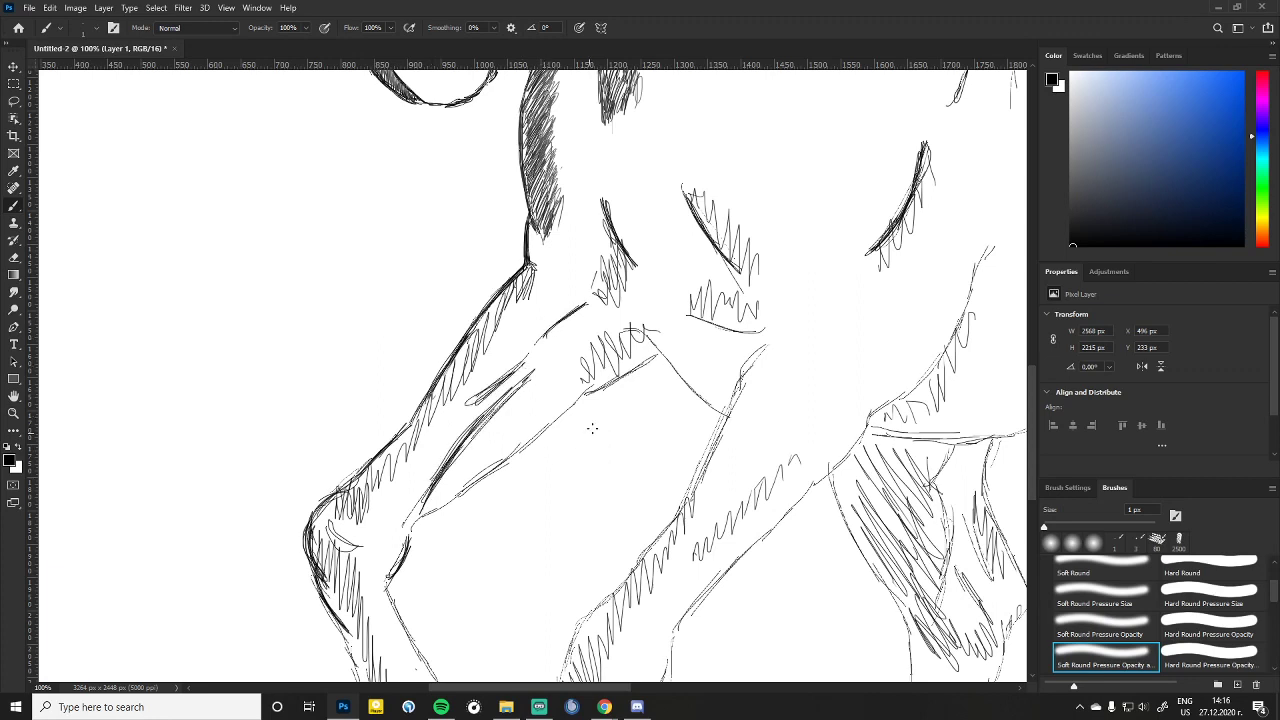
Step: Retrace the underside of the raised foreleg and the diagonal chest line joining it to the standing foreleg
mouse_move(590, 386)
mouse_down()
mouse_move(520, 456)
mouse_move(436, 509)
mouse_move(540, 432)
mouse_up()
mouse_move(587, 394)
mouse_down()
mouse_move(654, 360)
mouse_move(592, 387)
mouse_up()
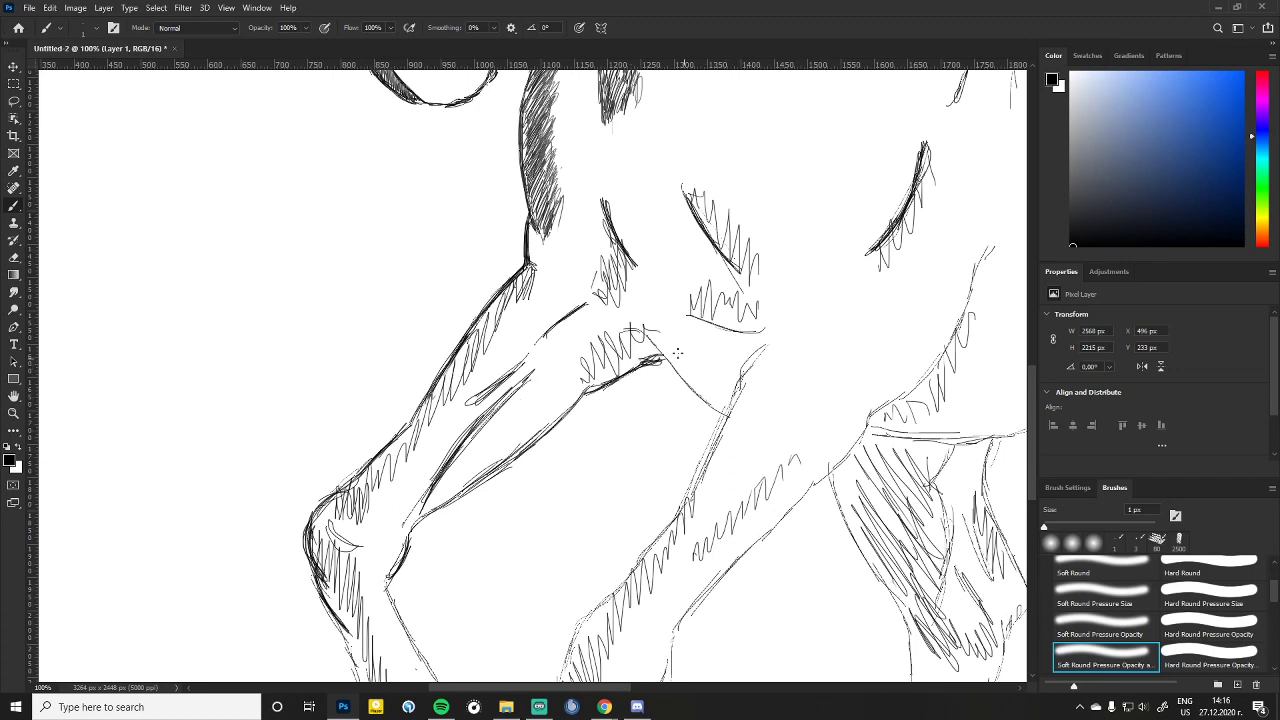
drag(646, 340, 702, 400)
mouse_move(656, 362)
mouse_down()
mouse_move(722, 414)
mouse_move(768, 345)
mouse_up()
Step: Thicken the front contour along the upper part of the standing foreleg
drag(730, 398, 766, 344)
drag(722, 422, 746, 374)
drag(710, 454, 745, 375)
mouse_move(702, 466)
mouse_down()
mouse_move(735, 396)
mouse_move(724, 418)
mouse_up()
drag(687, 503, 730, 398)
mouse_move(738, 386)
mouse_down()
mouse_move(768, 340)
mouse_move(742, 386)
mouse_up()
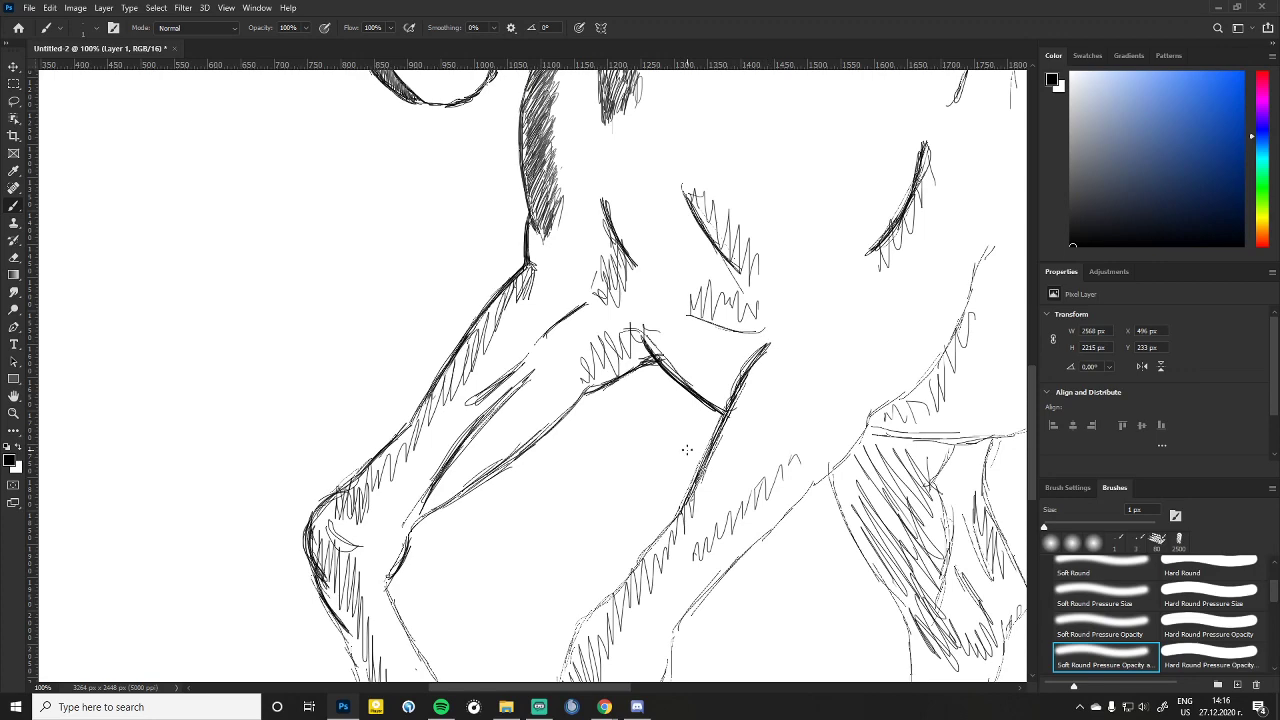
Step: Darken the standing foreleg's front contour down to the knee and outline the knee's front, base and back
scroll(686, 446, down, 5)
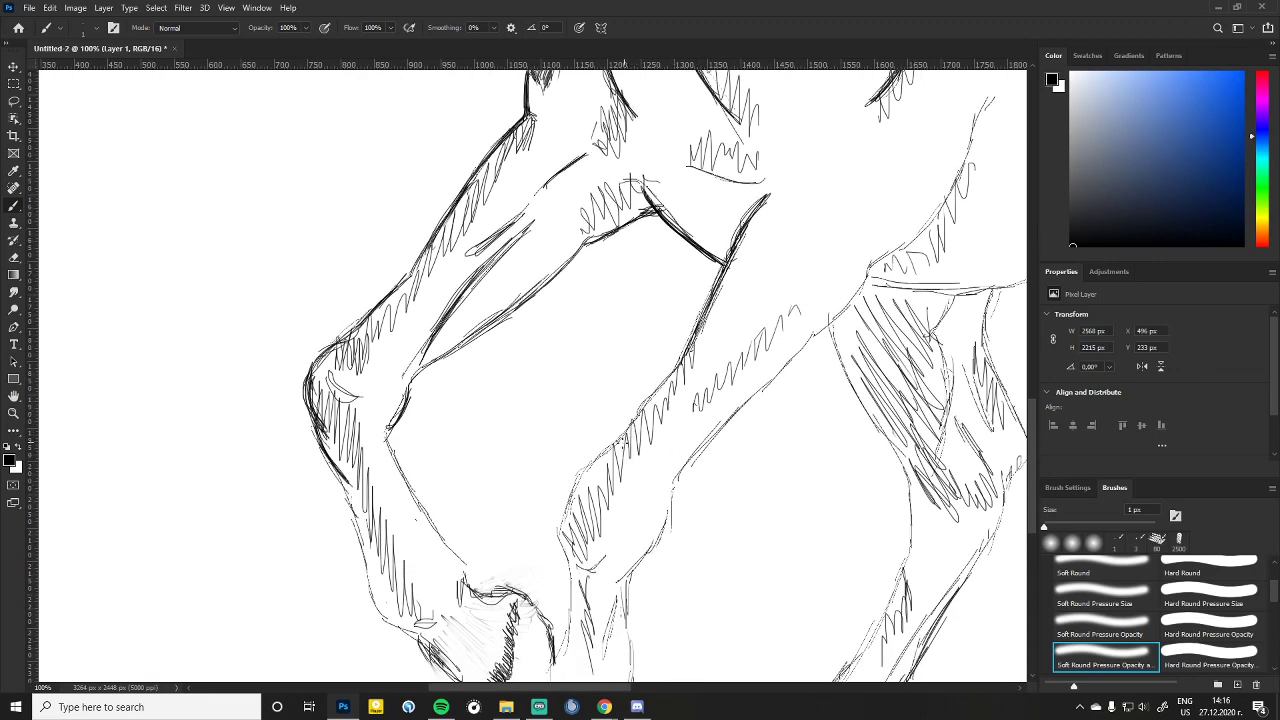
drag(614, 448, 682, 366)
drag(614, 442, 566, 516)
mouse_move(580, 468)
mouse_down()
mouse_move(560, 562)
mouse_move(560, 528)
mouse_up()
drag(614, 452, 580, 470)
mouse_move(668, 498)
mouse_down()
mouse_move(658, 544)
mouse_move(628, 576)
mouse_move(578, 572)
mouse_up()
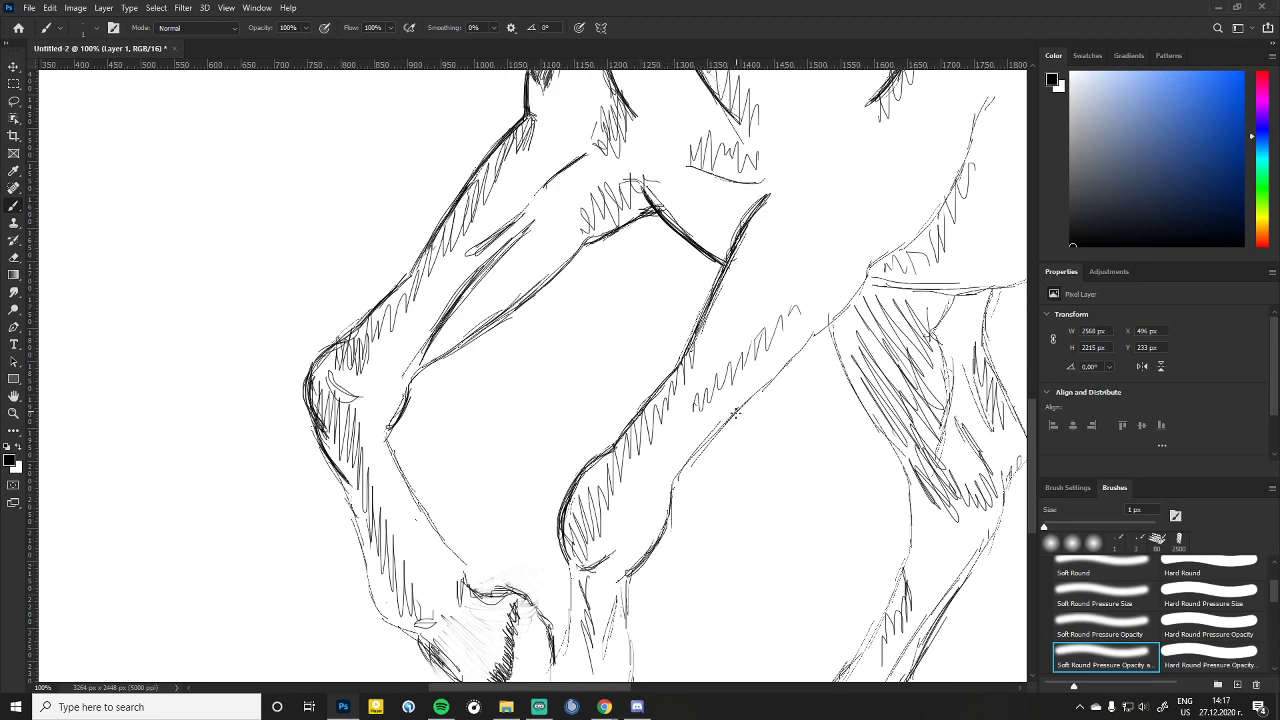
Step: Retrace the rear contour of the standing foreleg from above the knee up to the elbow
mouse_move(736, 414)
mouse_down()
mouse_move(672, 490)
mouse_move(688, 464)
mouse_up()
drag(770, 388, 730, 426)
drag(794, 358, 762, 390)
mouse_move(828, 330)
mouse_down()
mouse_move(736, 412)
mouse_move(754, 398)
mouse_up()
mouse_move(870, 280)
mouse_down()
mouse_move(804, 350)
mouse_move(832, 324)
mouse_up()
drag(868, 270, 820, 340)
drag(868, 278, 796, 360)
drag(864, 290, 824, 342)
Step: Darken the curved body line rising from the standing foreleg's elbow
drag(993, 93, 958, 184)
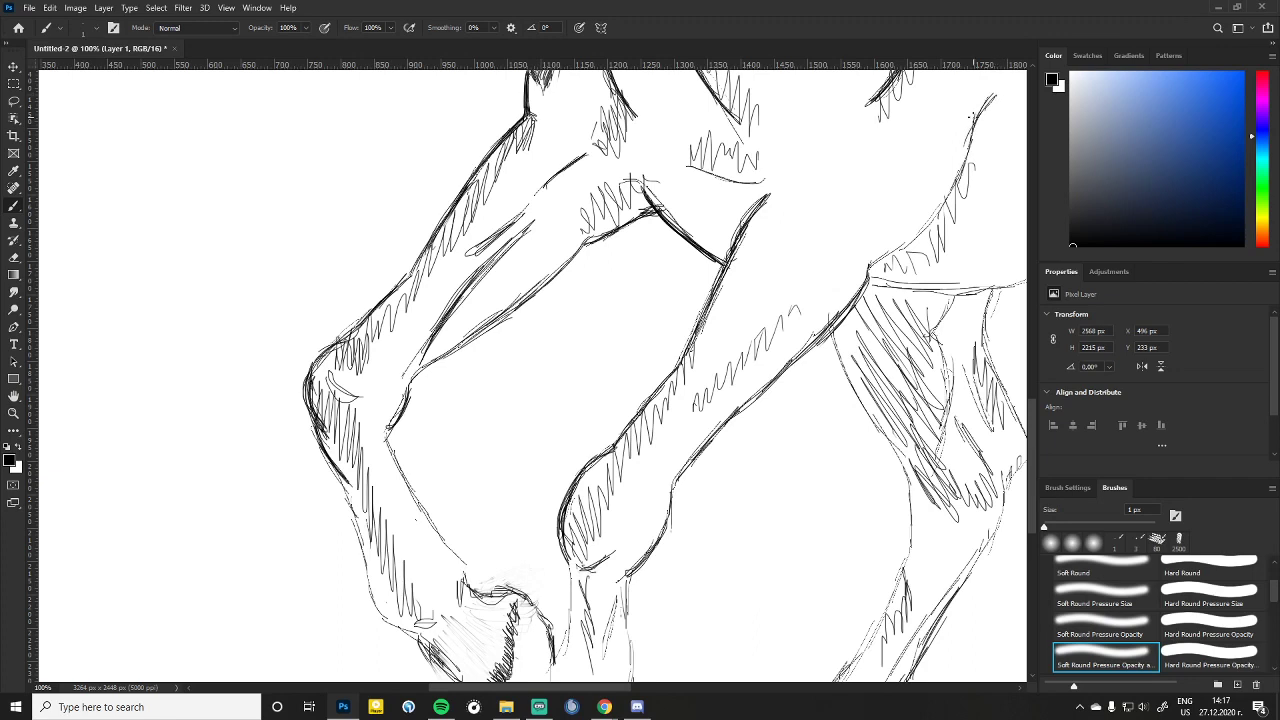
mouse_move(974, 126)
mouse_down()
mouse_move(928, 228)
mouse_move(866, 266)
mouse_up()
drag(932, 226, 876, 266)
Step: Retrace the rear contour of the raised foreleg from the knee down to the fetlock
scroll(314, 209, down, 5)
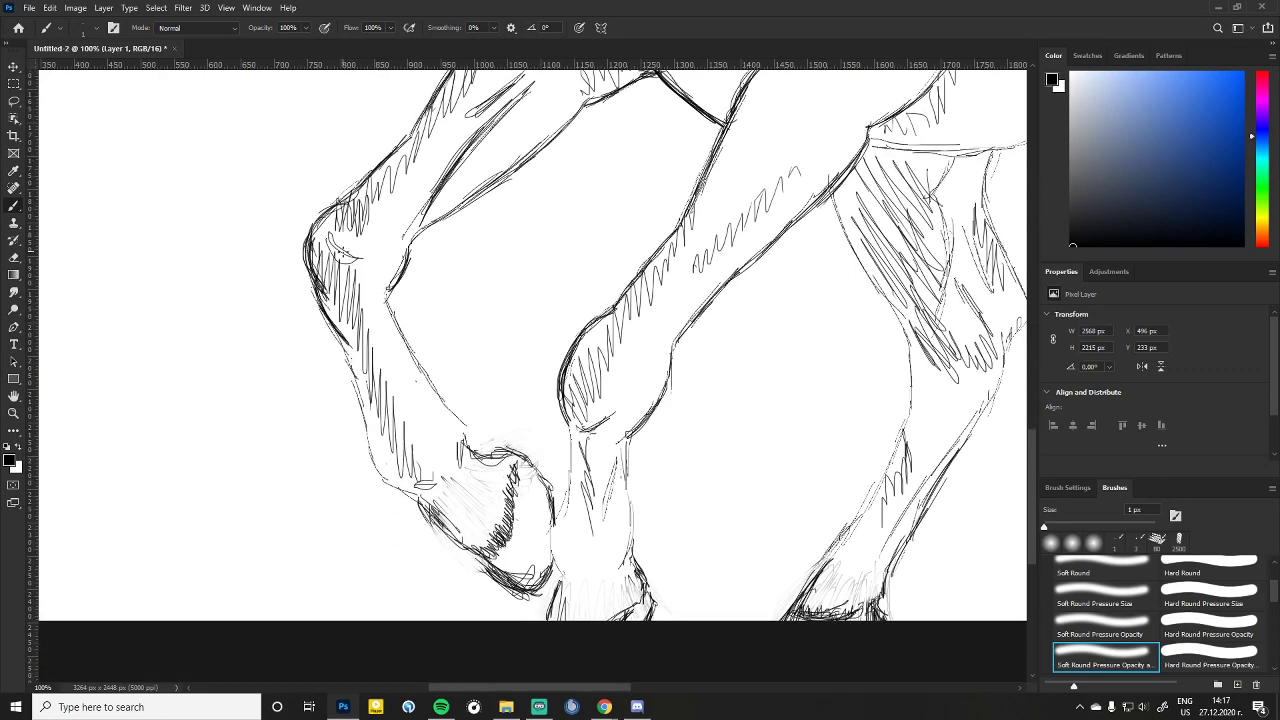
drag(386, 300, 432, 382)
drag(402, 332, 470, 448)
drag(442, 406, 490, 460)
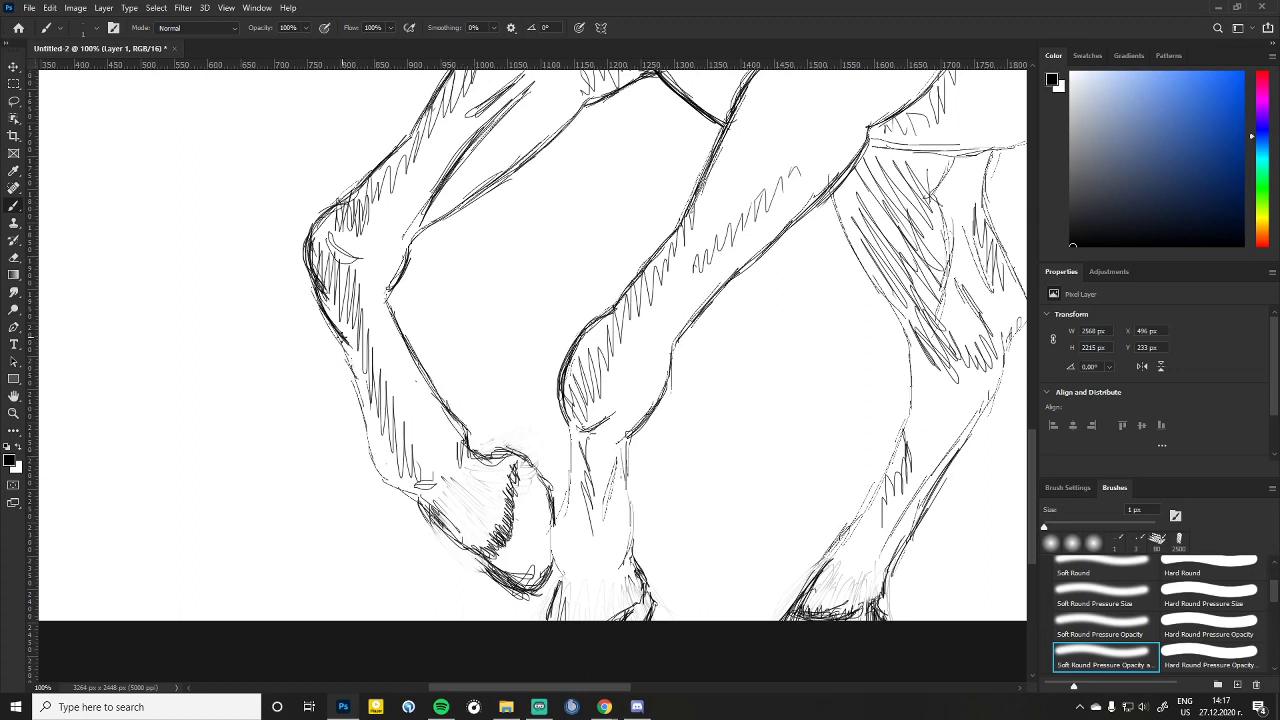
Step: Darken the front contour of the raised foreleg from below the knee down to the top of the hoof
drag(340, 340, 368, 424)
drag(352, 366, 376, 466)
mouse_move(364, 406)
mouse_down()
mouse_move(392, 486)
mouse_move(440, 496)
mouse_move(406, 486)
mouse_up()
drag(370, 440, 386, 476)
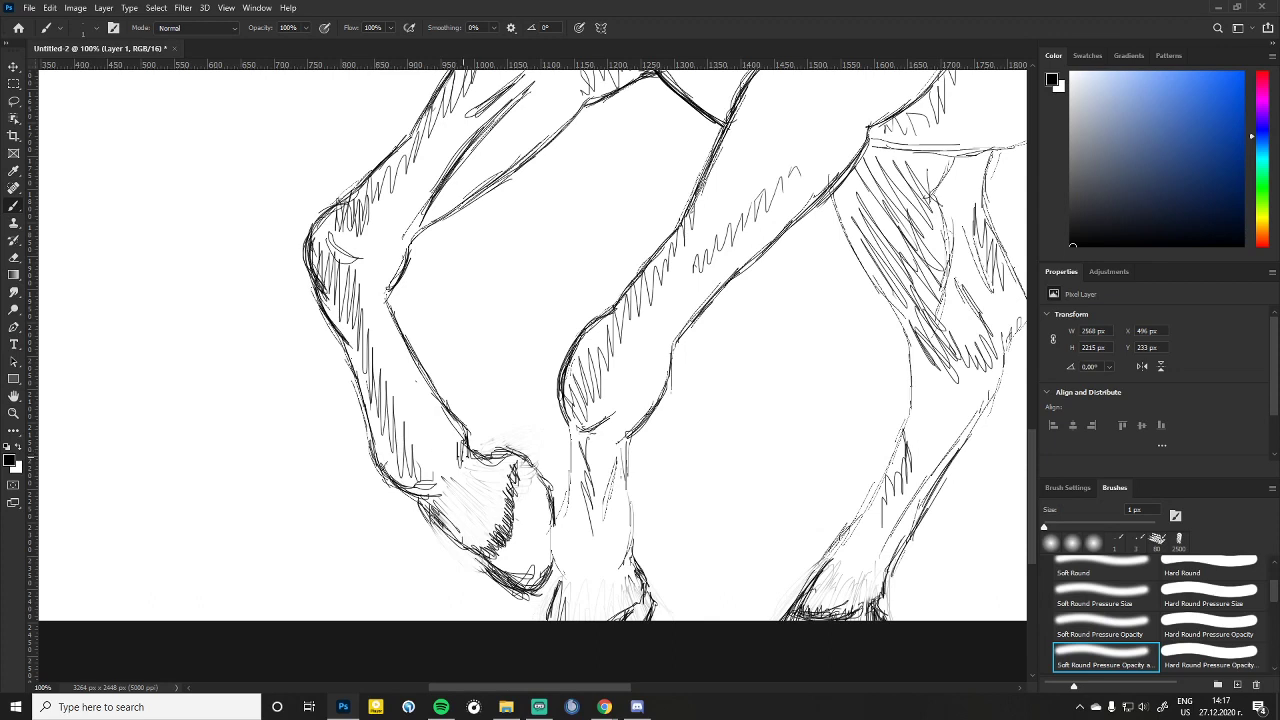
Step: Thicken the outline of the raised hoof along its front, bottom and rear edges
drag(458, 450, 464, 472)
mouse_move(432, 516)
mouse_down()
mouse_move(502, 590)
mouse_move(458, 550)
mouse_up()
mouse_move(458, 552)
mouse_down()
mouse_move(512, 594)
mouse_move(540, 586)
mouse_up()
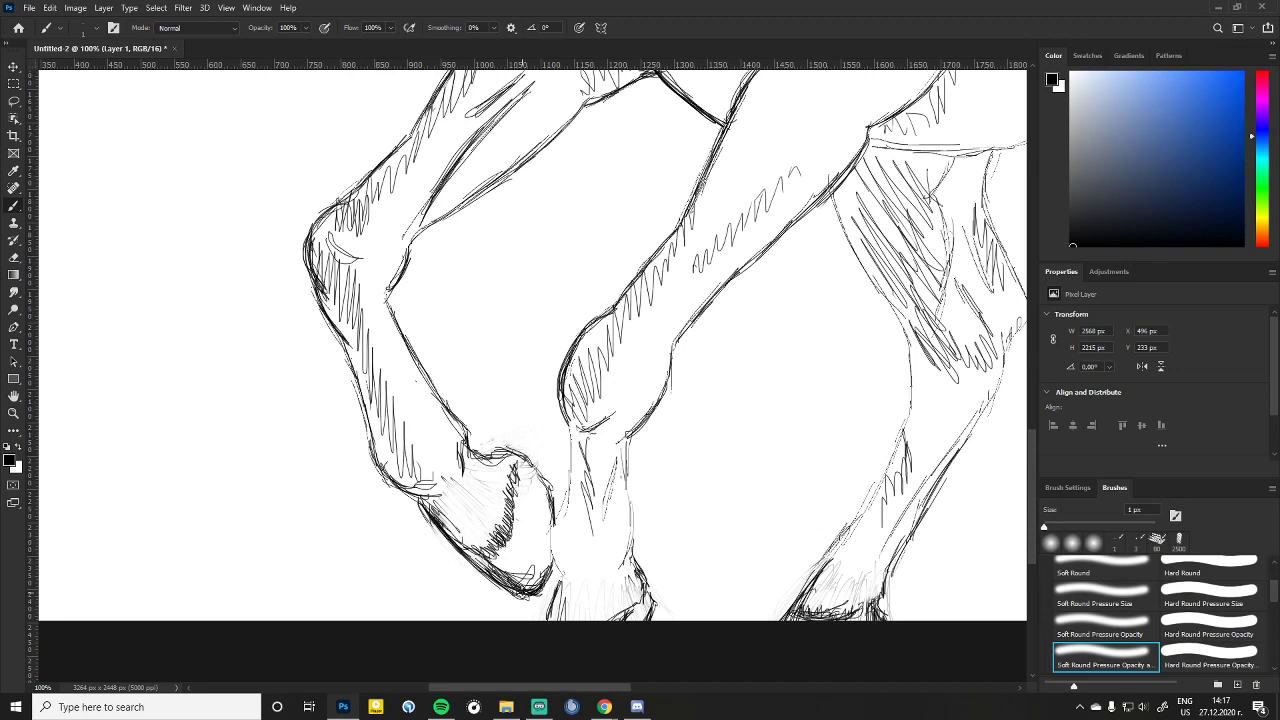
mouse_move(558, 508)
mouse_down()
mouse_move(554, 582)
mouse_move(552, 568)
mouse_up()
drag(548, 486, 556, 518)
drag(520, 460, 540, 470)
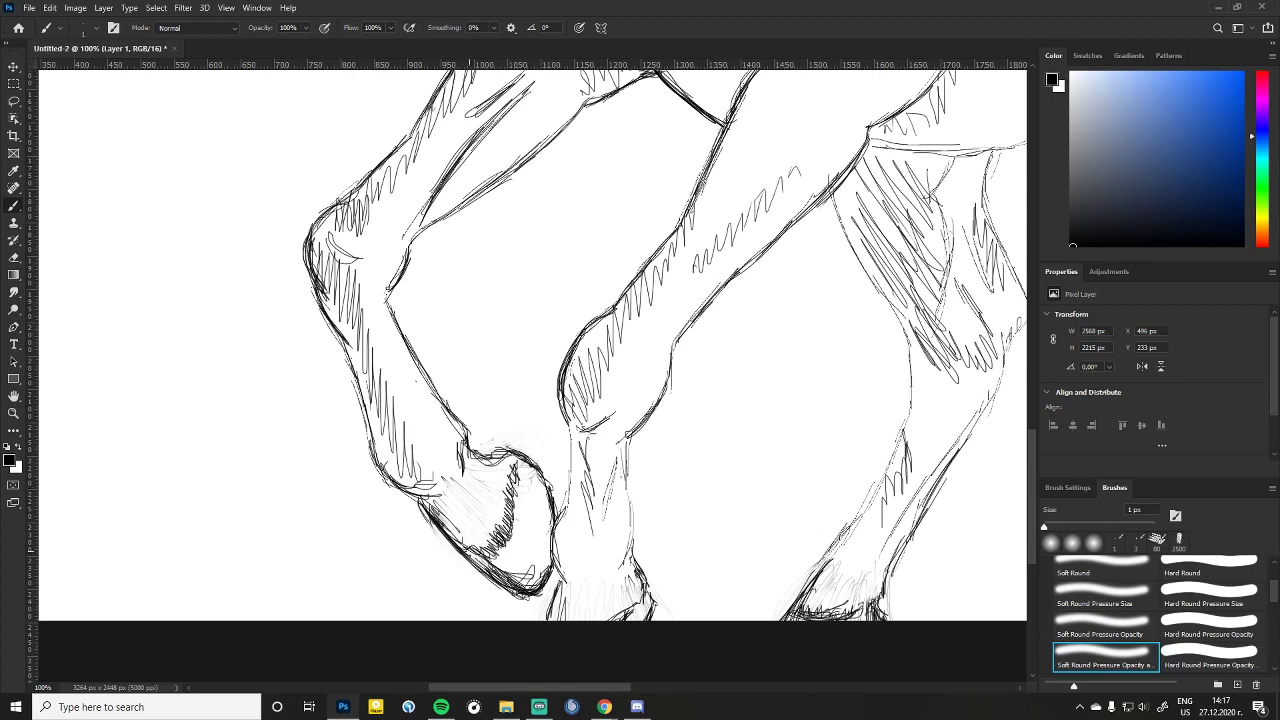
Step: Shade the lower inside of the raised hoof and darken the notch at the fetlock
mouse_move(466, 548)
mouse_down()
mouse_move(498, 570)
mouse_move(506, 542)
mouse_up()
drag(496, 520, 510, 538)
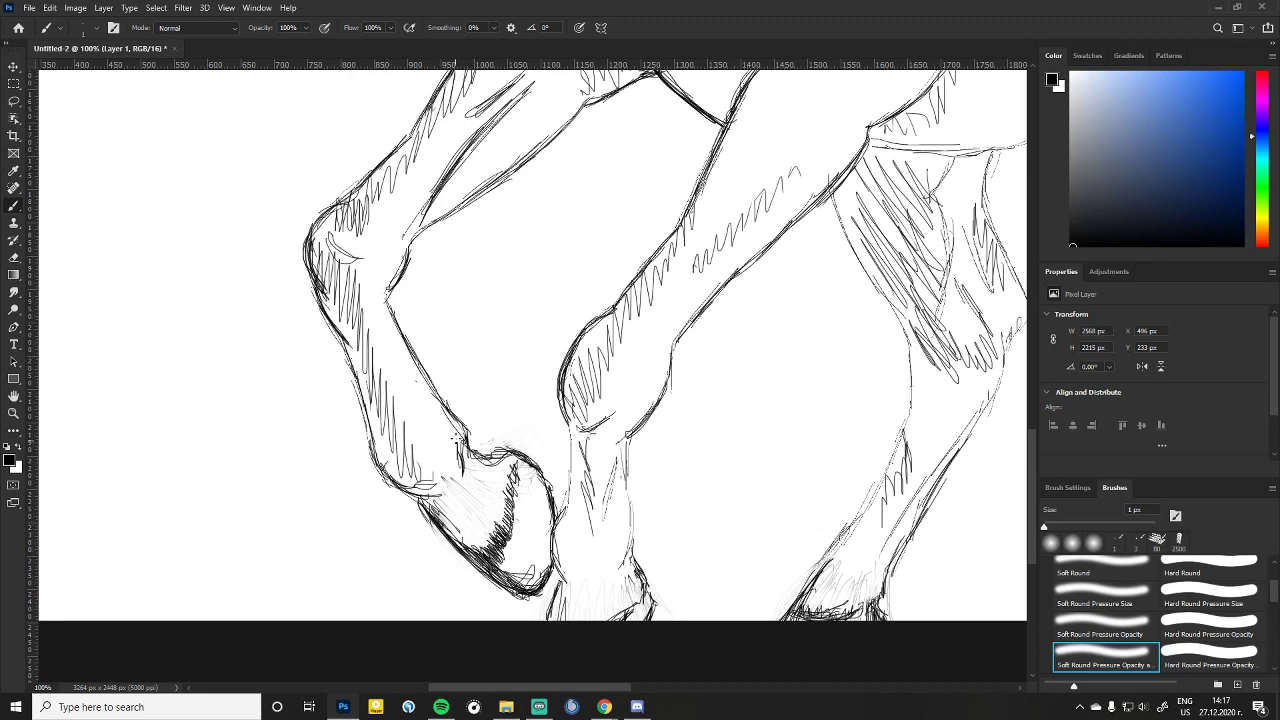
drag(458, 440, 472, 438)
Step: Retrace both sides of the standing foreleg's lower section and touch up its rear contour above
mouse_move(560, 518)
mouse_down()
mouse_move(570, 462)
mouse_move(564, 500)
mouse_up()
mouse_move(560, 418)
mouse_down()
mouse_move(570, 490)
mouse_move(556, 530)
mouse_move(572, 586)
mouse_up()
drag(554, 514, 558, 574)
drag(564, 584, 572, 592)
drag(626, 478, 628, 576)
drag(634, 512, 634, 536)
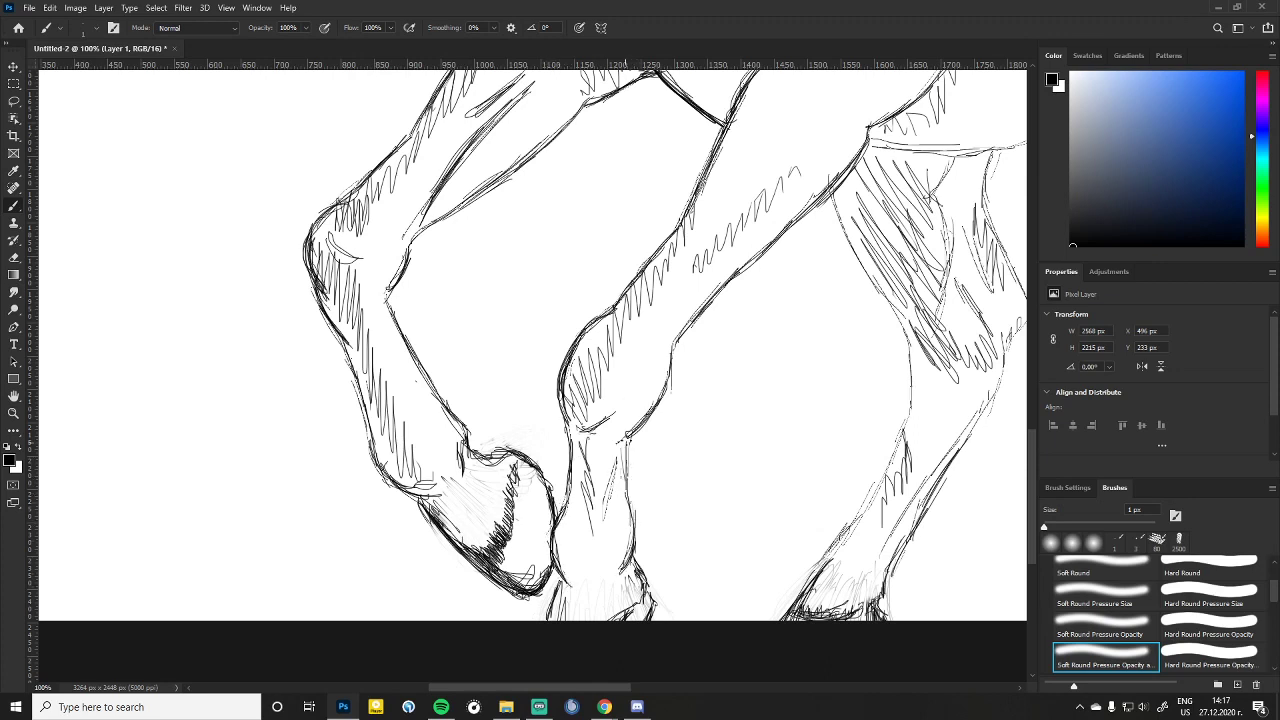
mouse_move(626, 436)
mouse_down()
mouse_move(630, 492)
mouse_move(666, 372)
mouse_move(784, 228)
mouse_up()
mouse_move(742, 266)
mouse_down()
mouse_move(838, 196)
mouse_move(866, 146)
mouse_move(834, 190)
mouse_move(884, 296)
mouse_up()
Step: Darken the front contour of the hind leg from the belly down toward the hoof
drag(838, 202, 896, 320)
mouse_move(854, 244)
mouse_down()
mouse_move(914, 352)
mouse_move(914, 418)
mouse_up()
mouse_move(910, 356)
mouse_down()
mouse_move(914, 410)
mouse_move(860, 518)
mouse_up()
drag(908, 422, 890, 470)
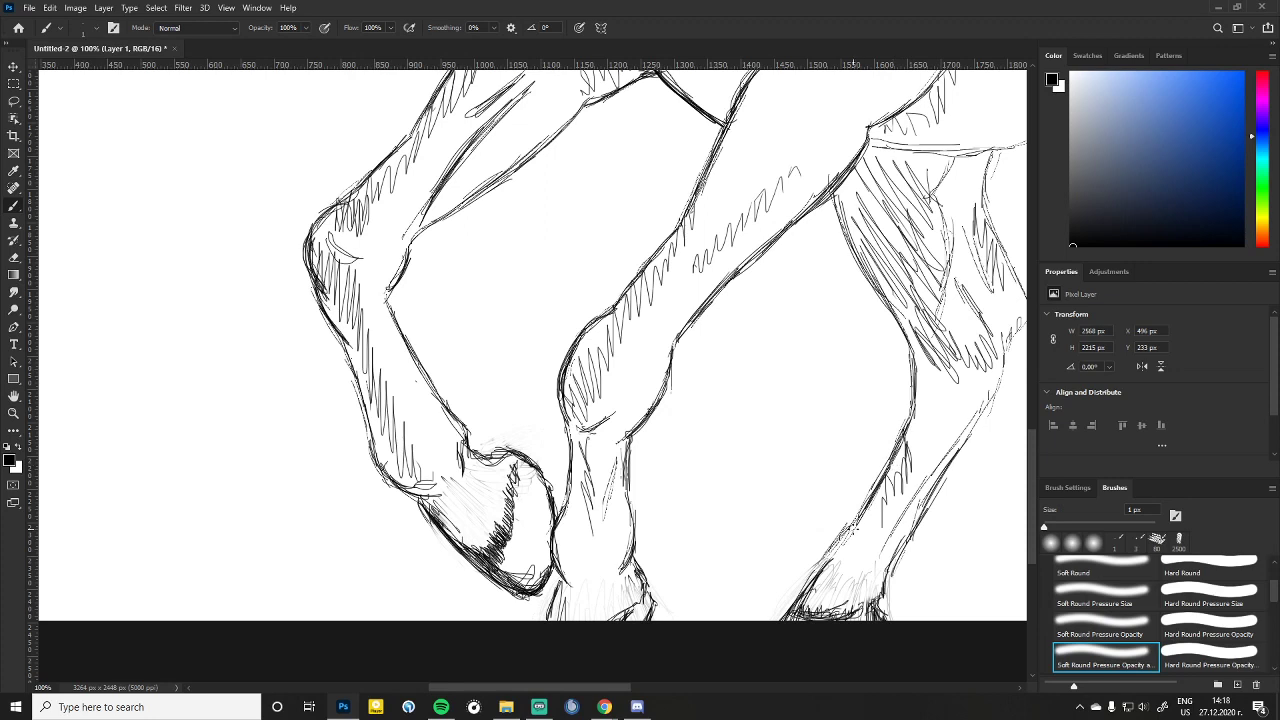
Step: Darken the lower front contour of the far hind leg and fill in the dark top band of its hoof
drag(858, 514, 782, 618)
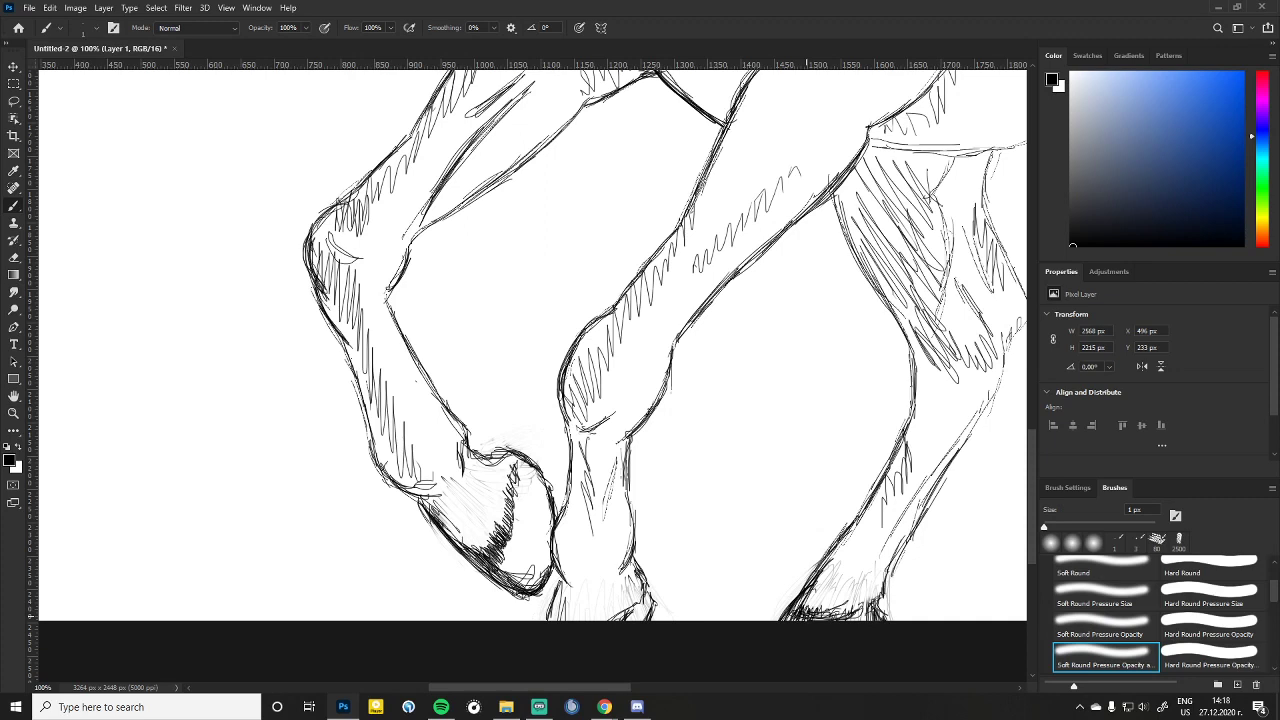
drag(832, 616, 858, 620)
drag(869, 604, 863, 616)
drag(811, 610, 801, 622)
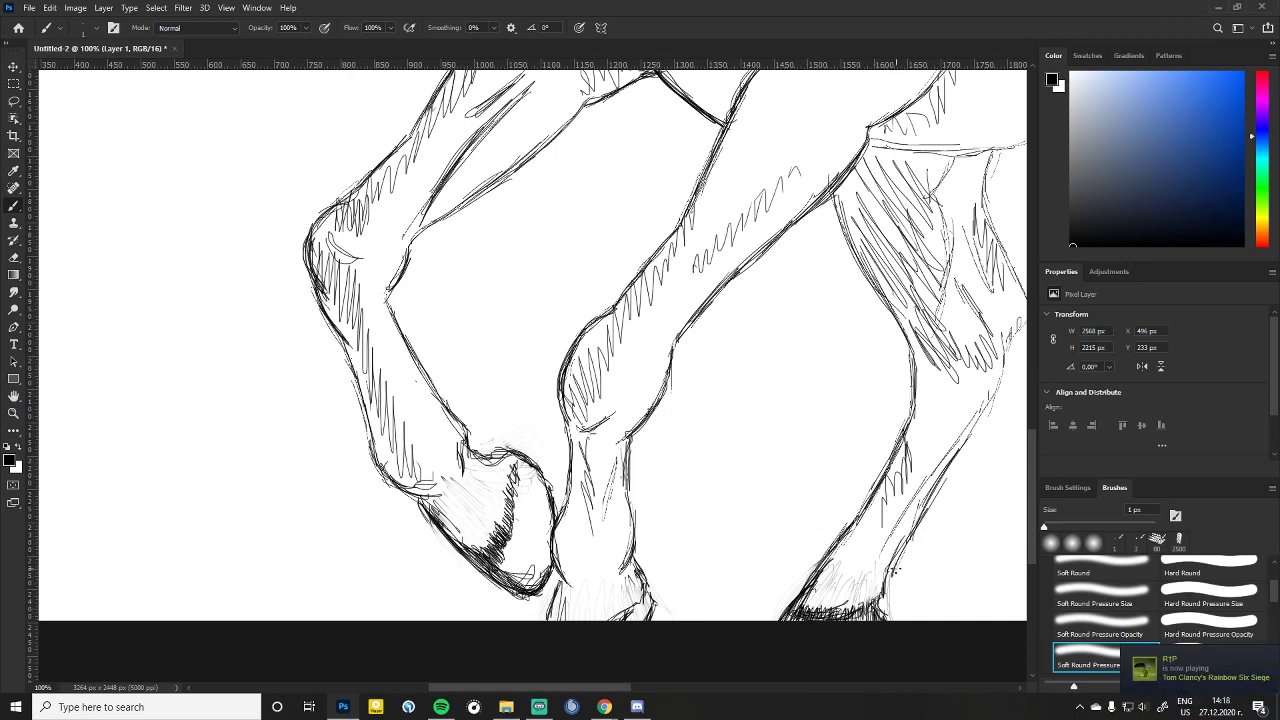
Step: Retrace the rear contour of the far hind leg from the hoof up to the hock
drag(893, 568, 876, 601)
drag(912, 522, 886, 596)
mouse_move(945, 474)
mouse_down()
mouse_move(898, 562)
mouse_move(918, 534)
mouse_up()
drag(960, 452, 894, 544)
drag(980, 414, 932, 484)
mouse_move(1000, 378)
mouse_down()
mouse_move(954, 450)
mouse_move(984, 406)
mouse_up()
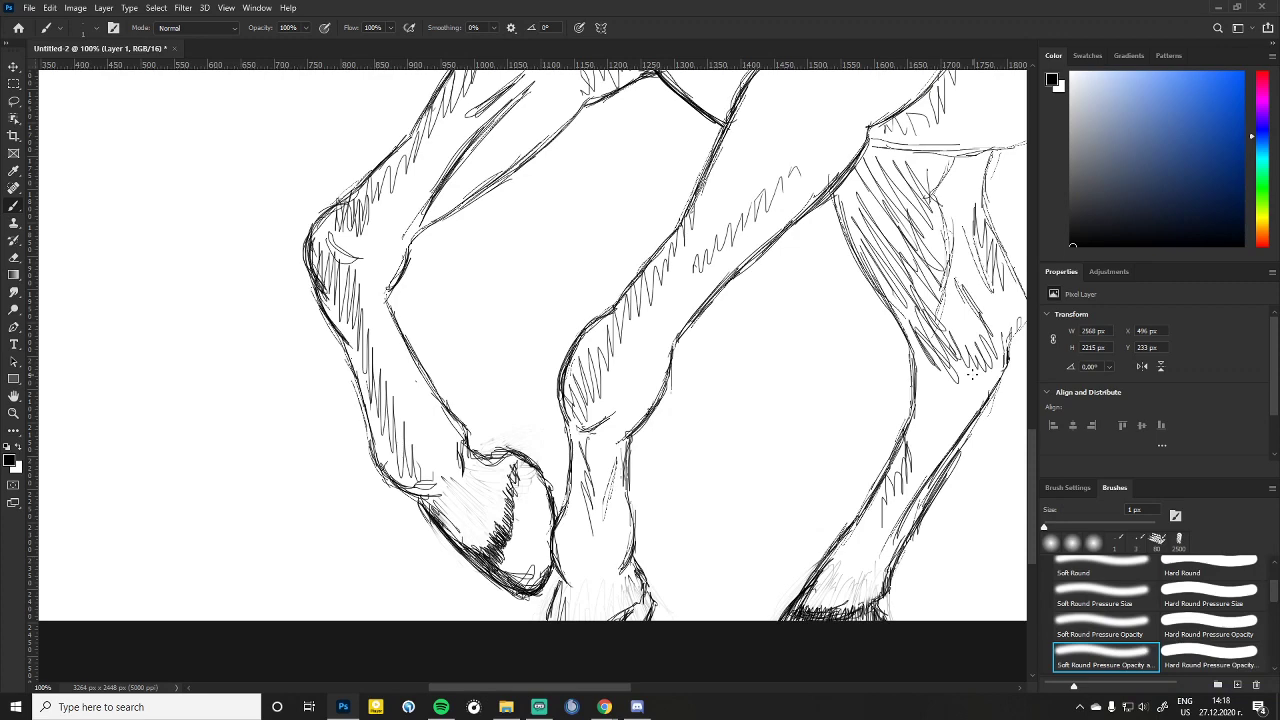
Step: Darken the far hind leg's rear contour from the hock up to the belly and the inner line beside its hatching
key(ctrl+minus)
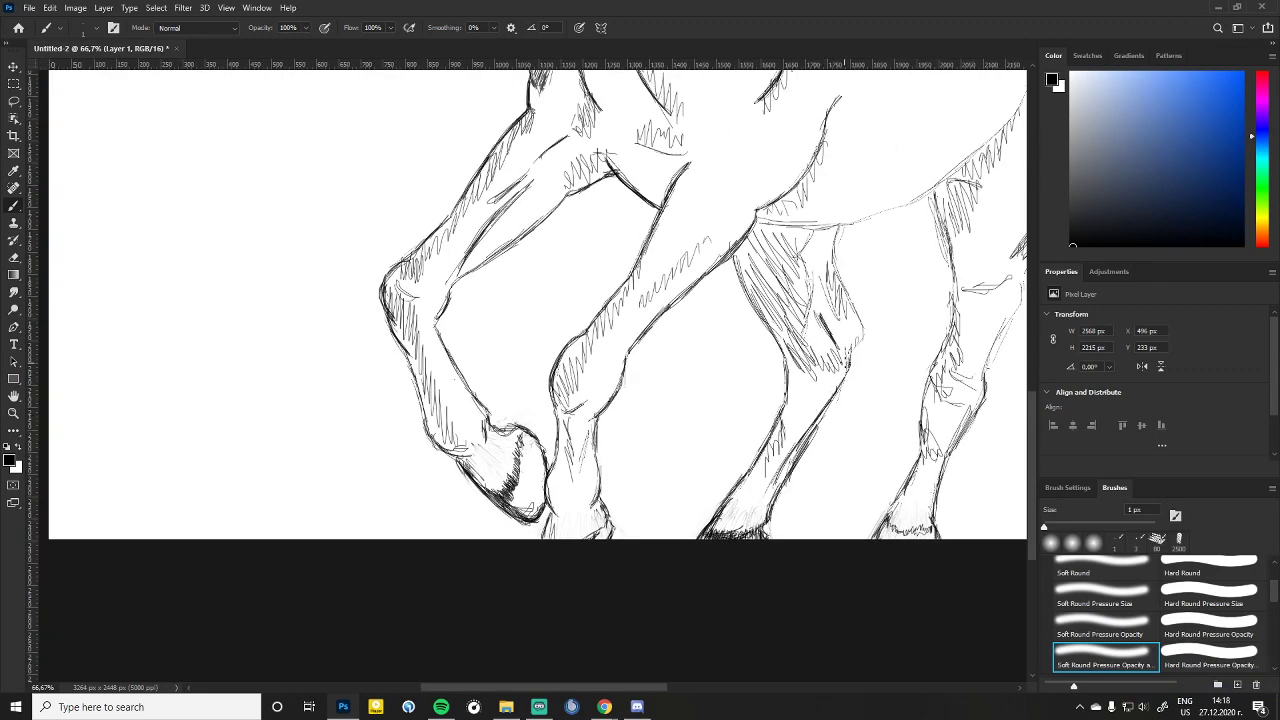
mouse_move(845, 364)
mouse_down()
mouse_move(848, 302)
mouse_move(860, 330)
mouse_move(836, 254)
mouse_up()
mouse_move(839, 247)
mouse_down()
mouse_move(853, 223)
mouse_move(806, 312)
mouse_move(805, 342)
mouse_up()
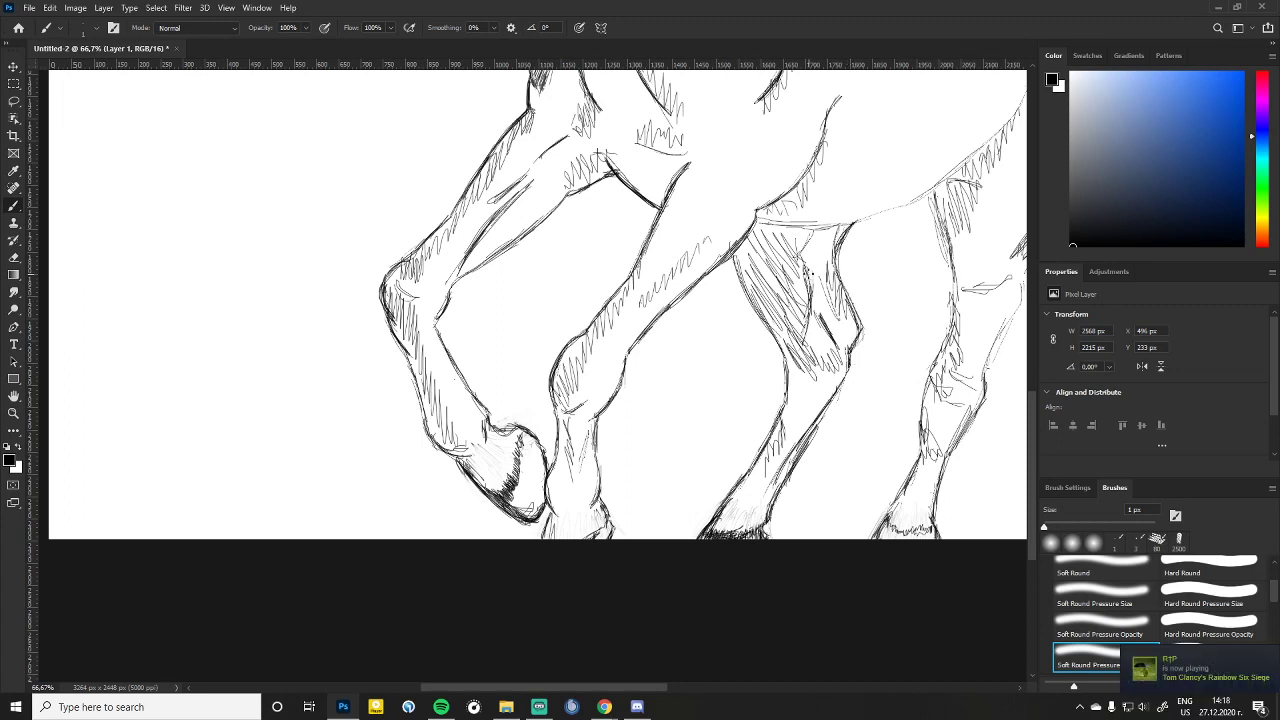
mouse_move(806, 272)
mouse_down()
mouse_move(808, 334)
mouse_move(804, 245)
mouse_up()
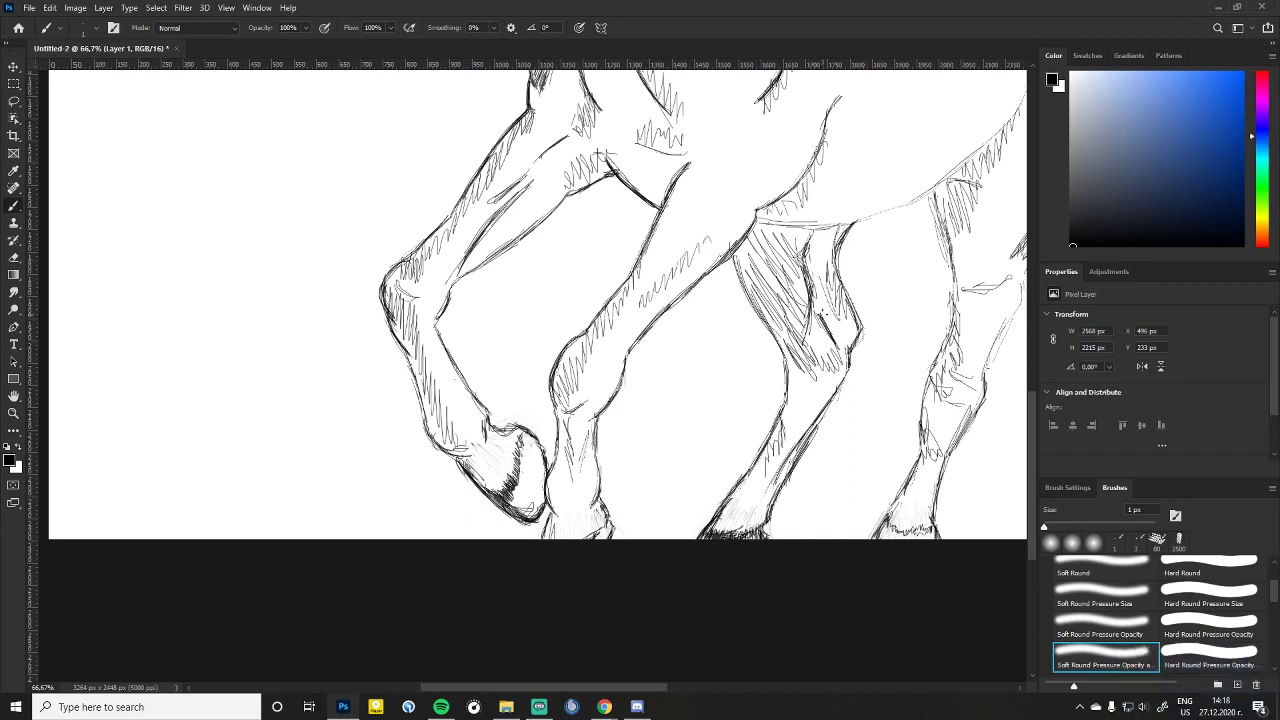
Step: Retrace the front and rear contours of the near hind leg from the hoof up to the thigh
mouse_move(932, 356)
mouse_down()
mouse_move(918, 474)
mouse_move(882, 530)
mouse_up()
mouse_move(968, 416)
mouse_down()
mouse_move(944, 462)
mouse_move(956, 438)
mouse_up()
drag(988, 376, 978, 404)
mouse_move(1016, 310)
mouse_down()
mouse_move(990, 354)
mouse_move(1004, 334)
mouse_up()
mouse_move(964, 290)
mouse_down()
mouse_move(1008, 276)
mouse_move(936, 362)
mouse_up()
drag(950, 198, 940, 246)
mouse_move(952, 202)
mouse_down()
mouse_move(936, 272)
mouse_move(960, 326)
mouse_up()
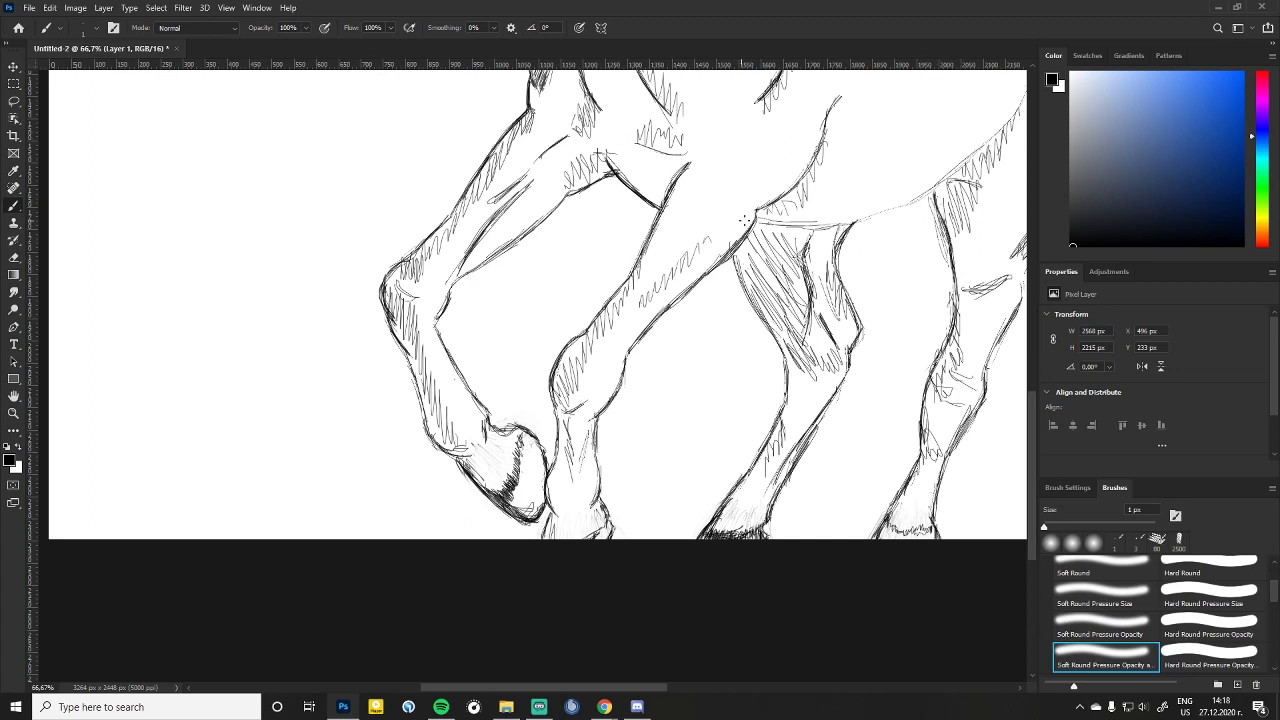
Step: Darken the belly line from behind the foreleg to the flank and thicken it where it meets the near thigh
mouse_move(768, 224)
mouse_down()
mouse_move(848, 226)
mouse_move(750, 216)
mouse_move(858, 222)
mouse_move(818, 222)
mouse_up()
mouse_move(884, 212)
mouse_down()
mouse_move(844, 220)
mouse_move(910, 210)
mouse_move(972, 168)
mouse_up()
drag(968, 172, 1000, 142)
mouse_move(926, 196)
mouse_down()
mouse_move(994, 148)
mouse_move(944, 180)
mouse_up()
mouse_move(948, 182)
mouse_down()
mouse_move(1016, 124)
mouse_move(994, 146)
mouse_up()
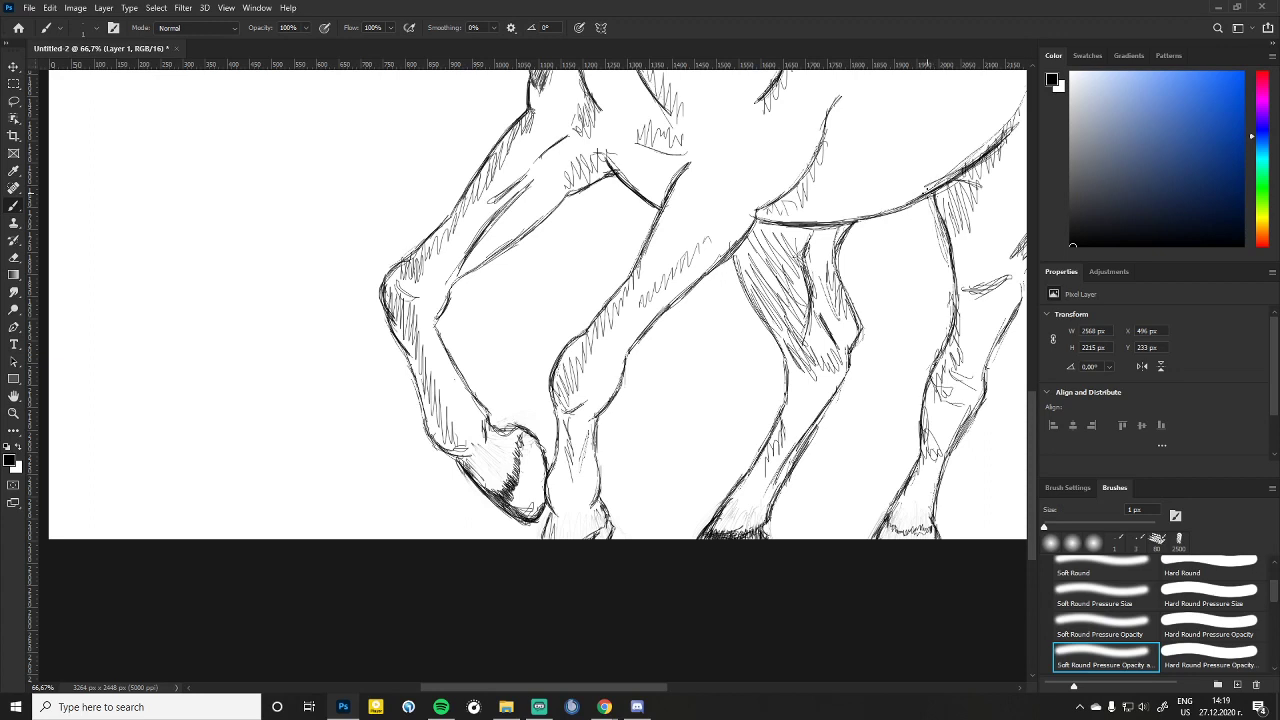
drag(914, 196, 978, 170)
Step: Retrace the rump contour from the tail base down the near hind leg and touch up the thigh front and flank fold
scroll(895, 220, up, 4)
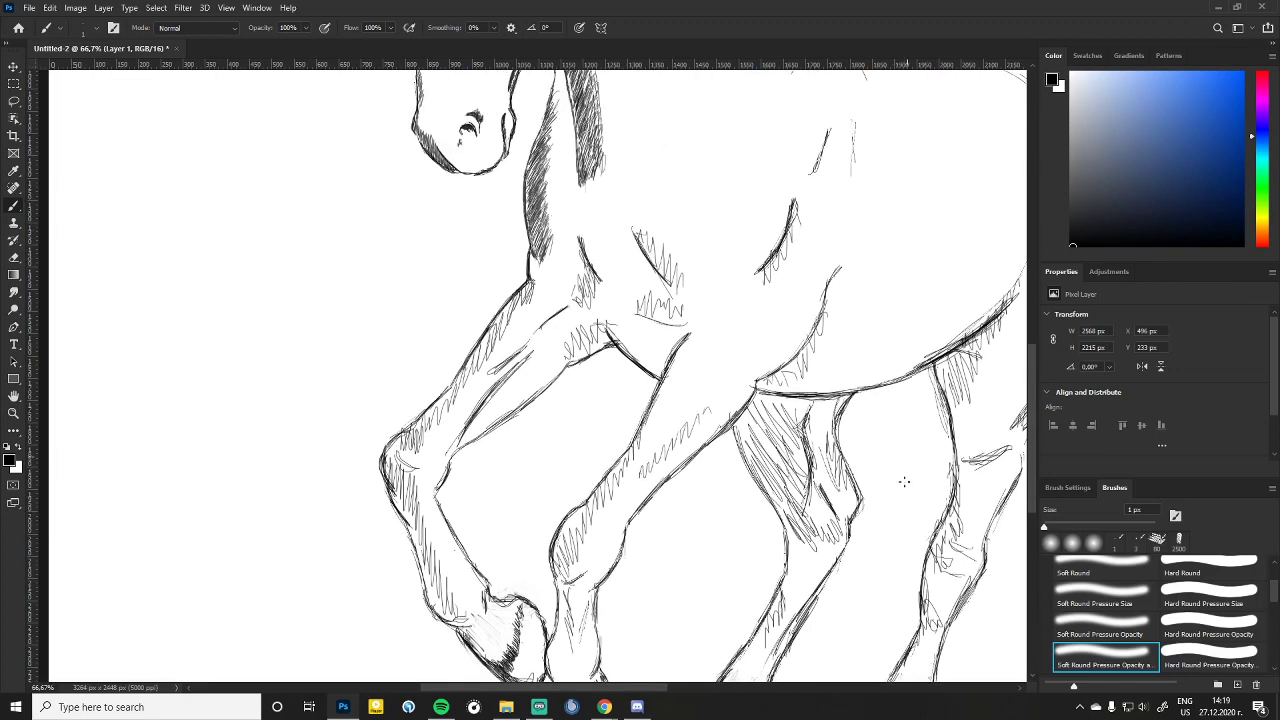
drag(655, 689, 734, 694)
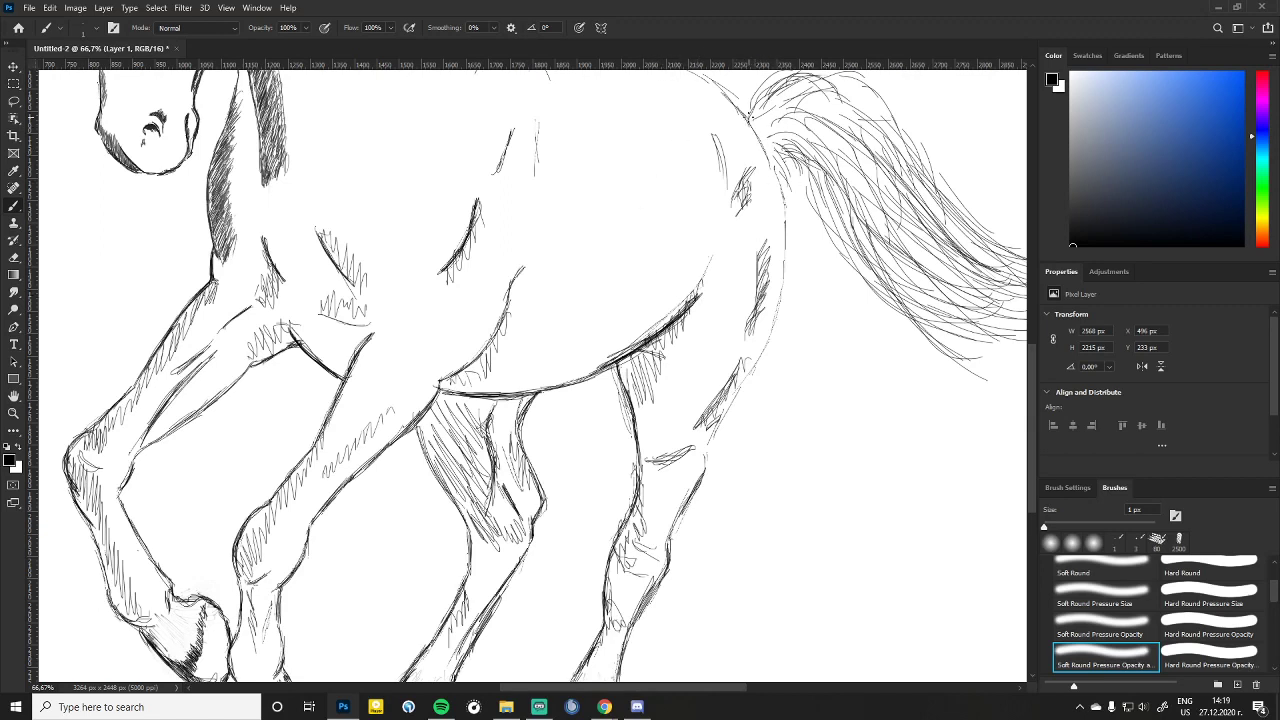
drag(749, 119, 781, 212)
drag(764, 154, 780, 213)
drag(767, 159, 783, 248)
mouse_move(776, 191)
mouse_down()
mouse_move(782, 316)
mouse_move(681, 510)
mouse_up()
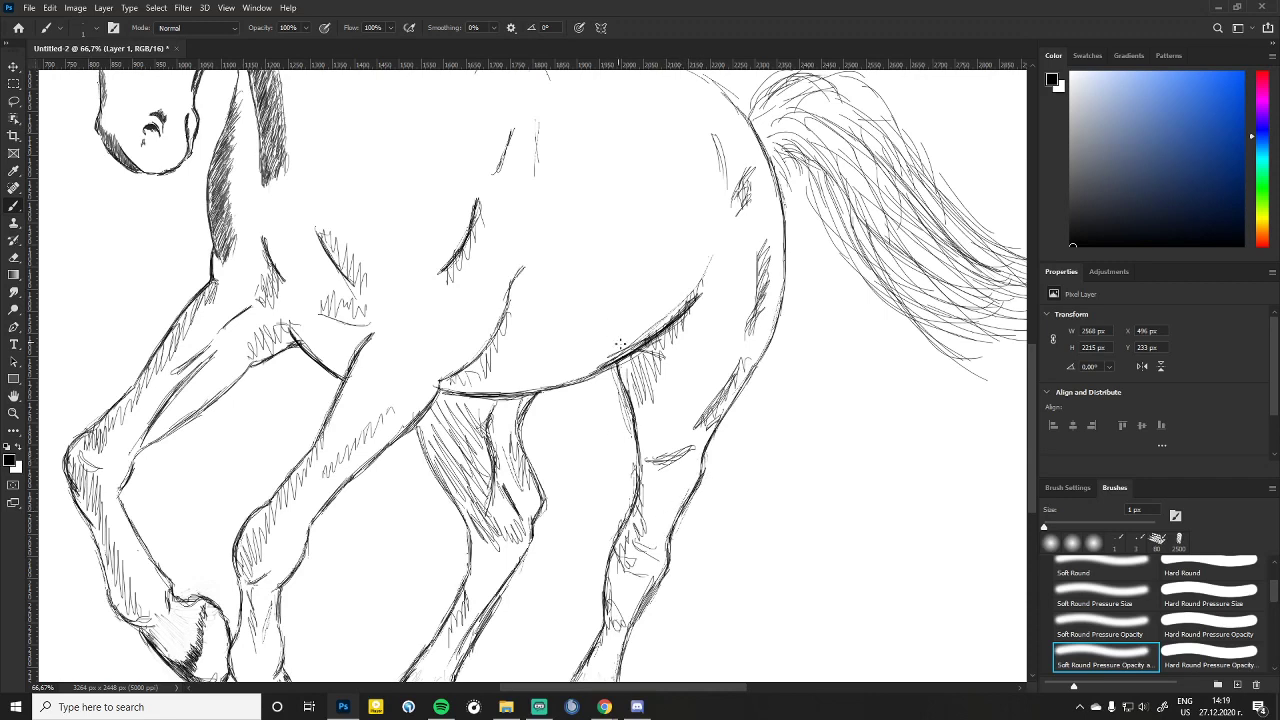
drag(622, 381, 631, 406)
drag(702, 285, 692, 312)
Step: Darken the rear crease mark behind the shoulder and the line at the base of the mane by the withers
scroll(703, 272, up, 5)
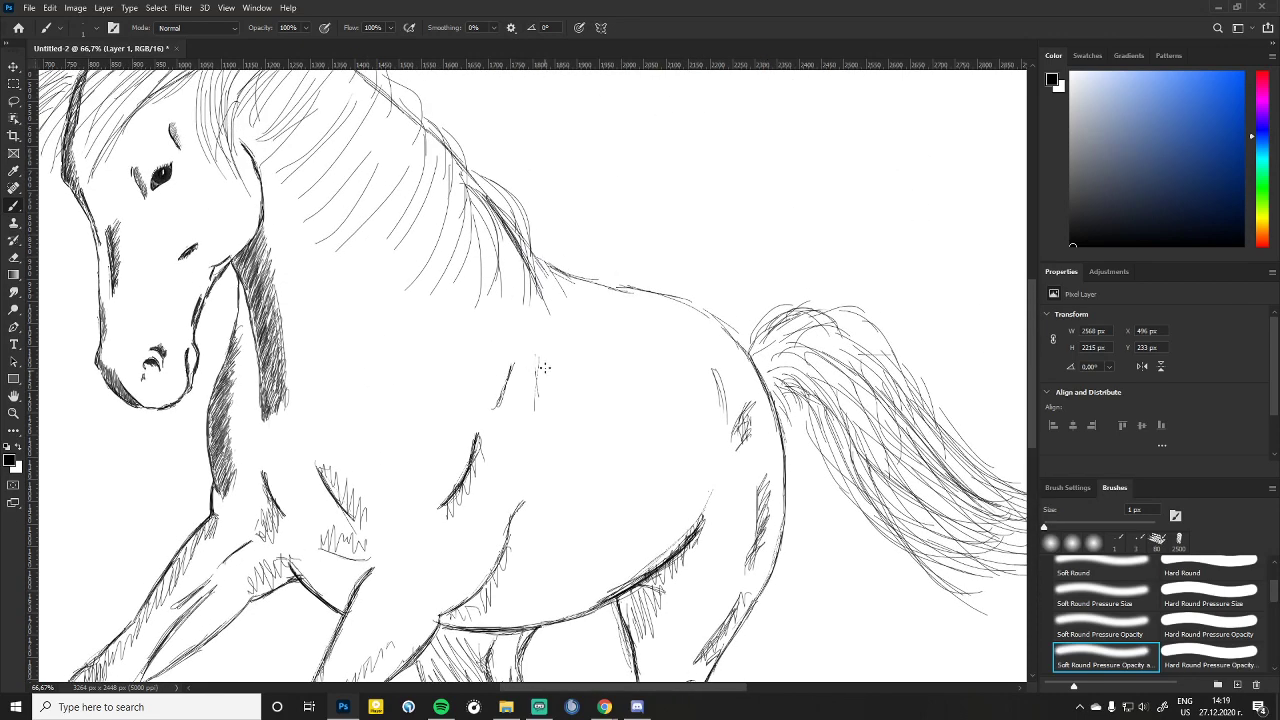
drag(540, 368, 533, 393)
drag(498, 214, 542, 298)
mouse_move(508, 230)
mouse_down()
mouse_move(529, 272)
mouse_move(565, 287)
mouse_up()
drag(518, 240, 551, 271)
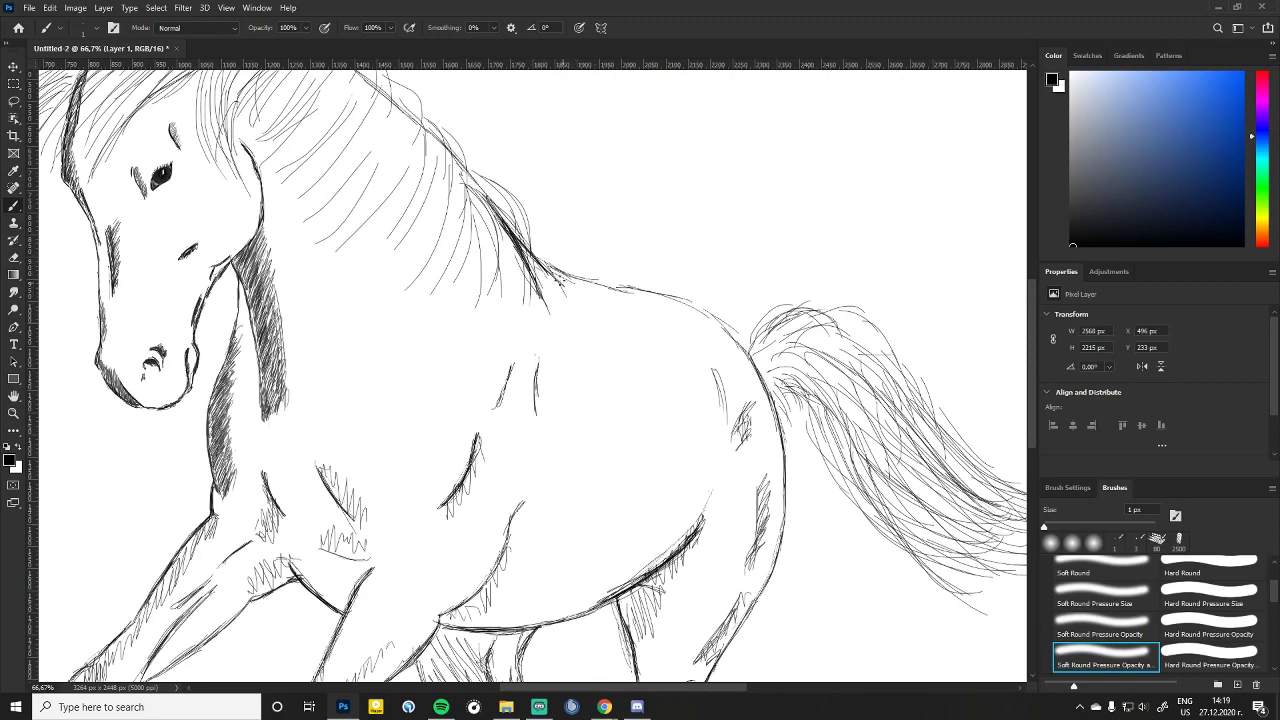
Step: Retrace the back line from the withers over the croup to the tail base
mouse_move(536, 264)
mouse_down()
mouse_move(608, 298)
mouse_move(590, 290)
mouse_up()
drag(554, 274, 632, 305)
drag(590, 294, 652, 304)
drag(548, 273, 682, 307)
mouse_move(682, 302)
mouse_down()
mouse_move(641, 313)
mouse_move(693, 307)
mouse_up()
mouse_move(641, 311)
mouse_down()
mouse_move(718, 318)
mouse_move(758, 360)
mouse_up()
drag(724, 324, 768, 376)
mouse_move(740, 340)
mouse_down()
mouse_move(778, 420)
mouse_move(748, 350)
mouse_up()
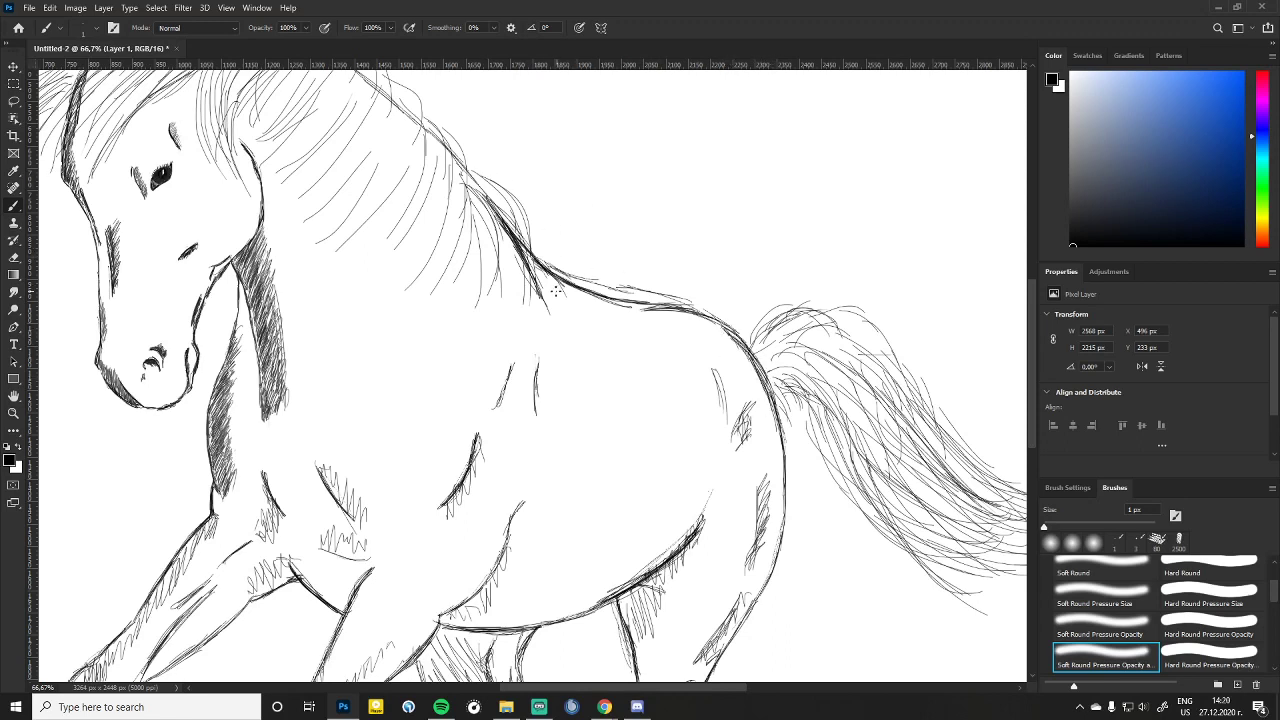
drag(561, 285, 656, 312)
Step: Erase the stray sketch lines above the back contour between the withers and the croup
click(14, 257)
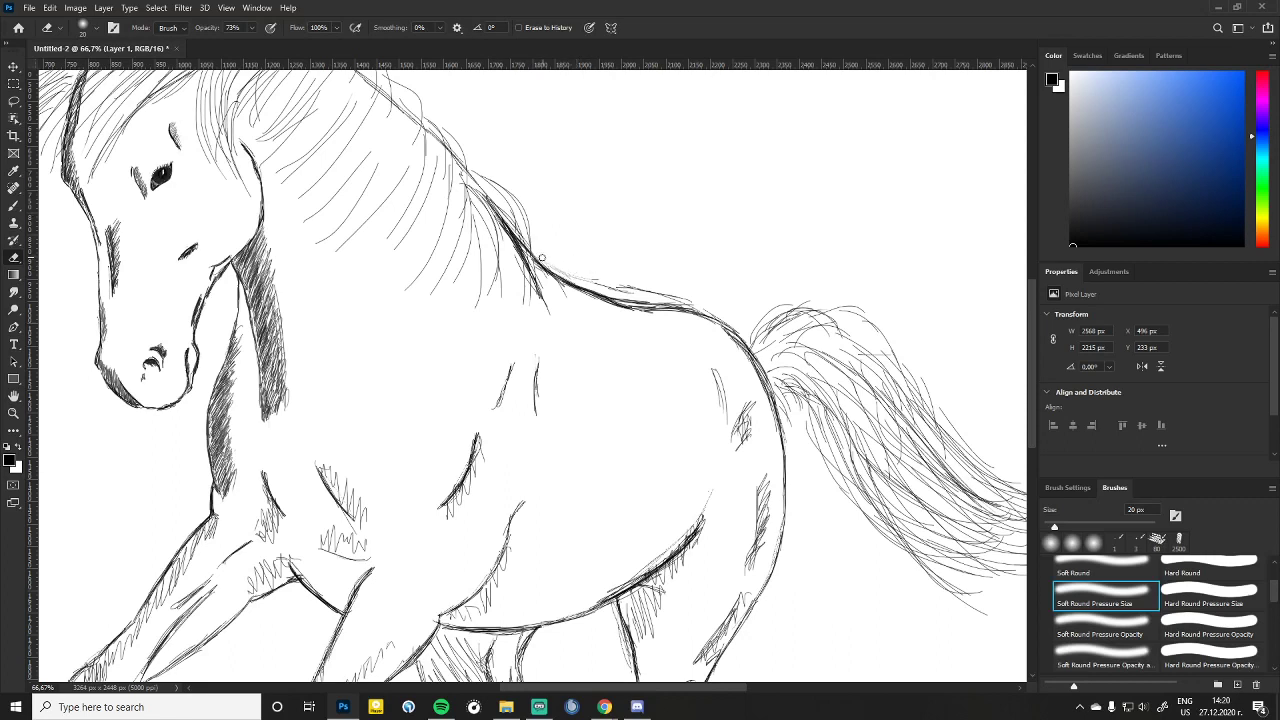
drag(542, 259, 616, 289)
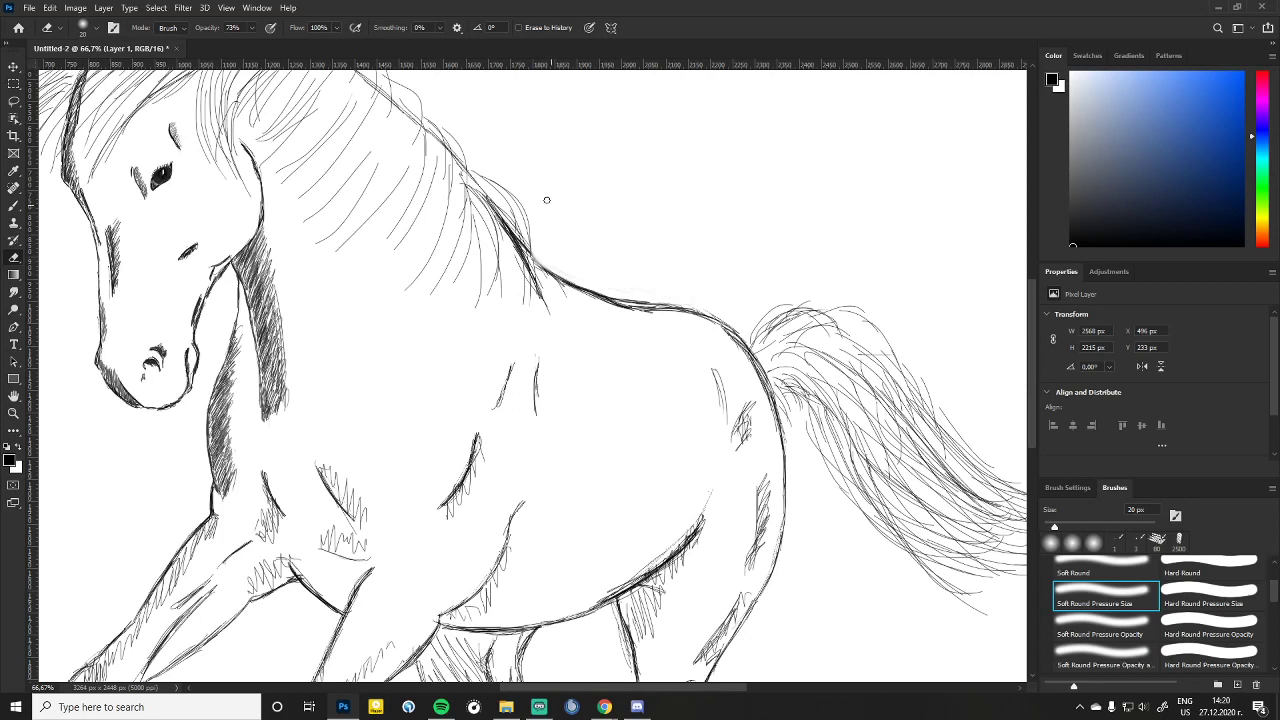
click(14, 206)
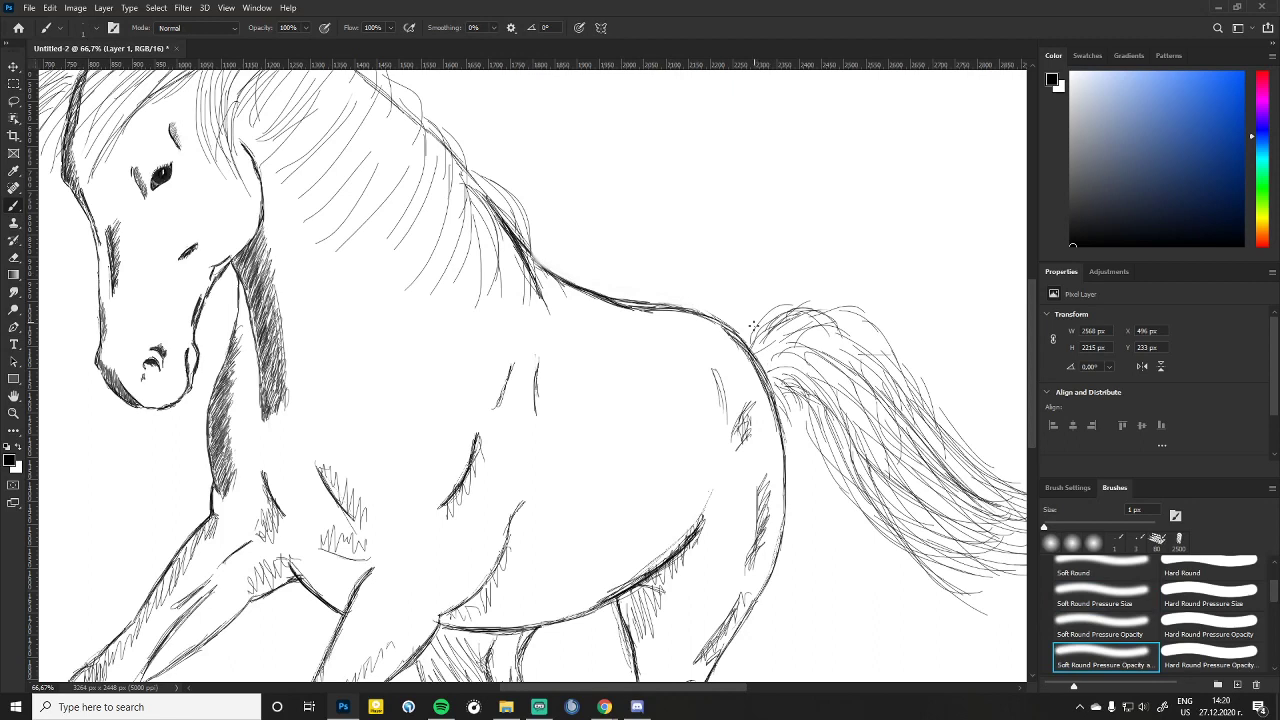
Step: Redraw the rump contour slightly farther out, from the croup past the tail base down to the buttock
drag(734, 334, 780, 400)
drag(755, 356, 788, 414)
drag(746, 344, 776, 386)
drag(754, 354, 786, 416)
mouse_move(727, 329)
mouse_down()
mouse_move(792, 420)
mouse_move(802, 480)
mouse_move(772, 580)
mouse_up()
mouse_move(792, 526)
mouse_down()
mouse_move(787, 538)
mouse_move(798, 446)
mouse_up()
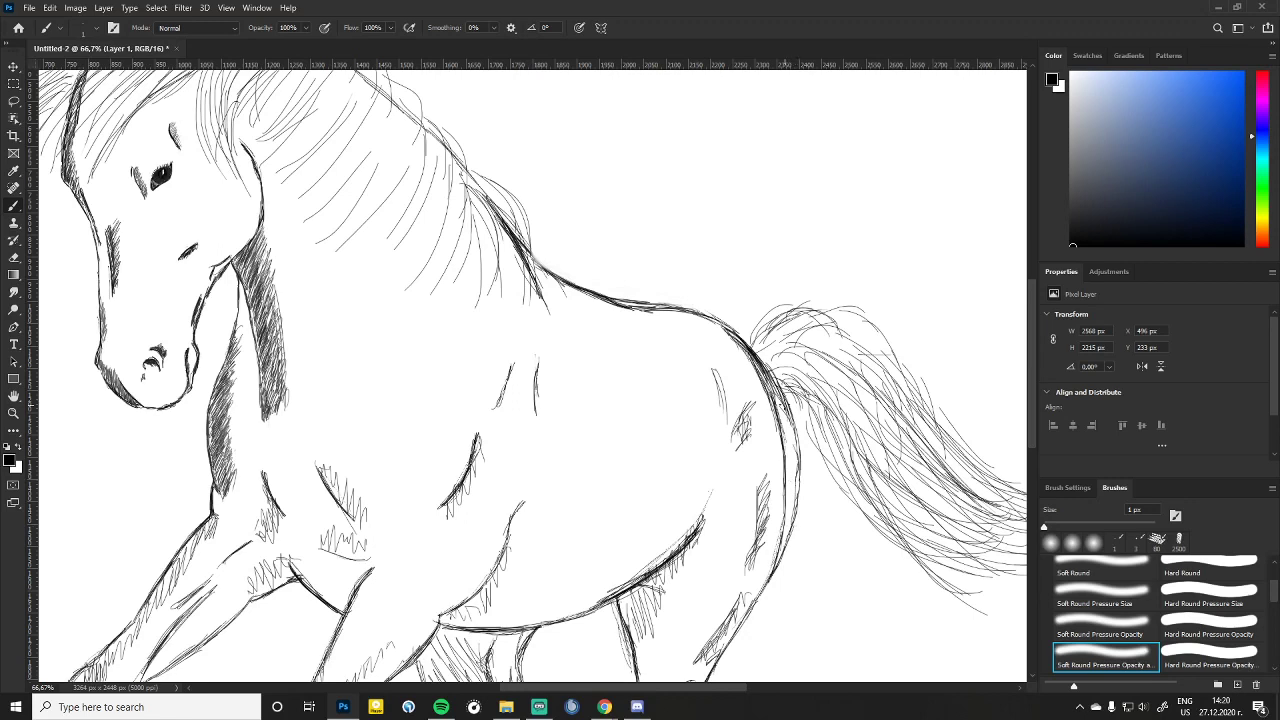
mouse_move(786, 402)
mouse_down()
mouse_move(792, 450)
mouse_move(790, 414)
mouse_up()
mouse_move(800, 478)
mouse_down()
mouse_move(791, 435)
mouse_move(800, 510)
mouse_move(781, 570)
mouse_up()
drag(760, 360, 778, 394)
mouse_move(738, 342)
mouse_down()
mouse_move(706, 322)
mouse_move(743, 348)
mouse_up()
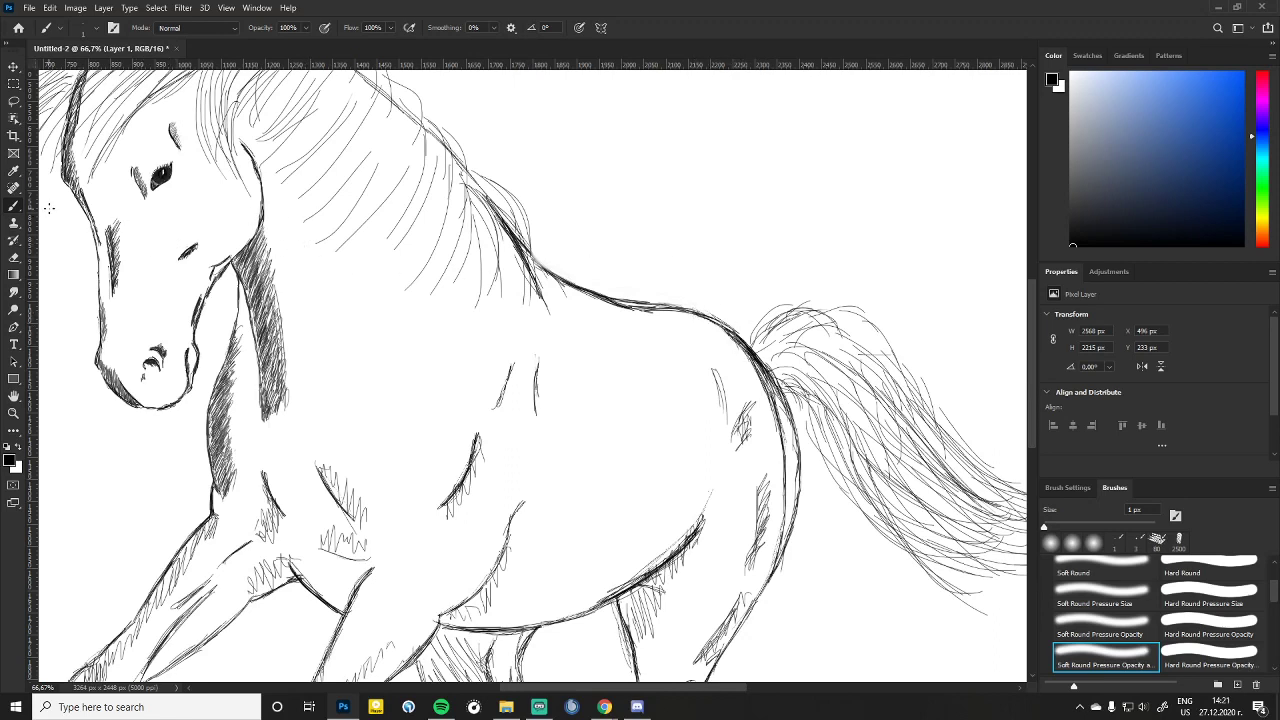
Step: Erase the old inner rump line and clean up the edge of the back contour
click(14, 257)
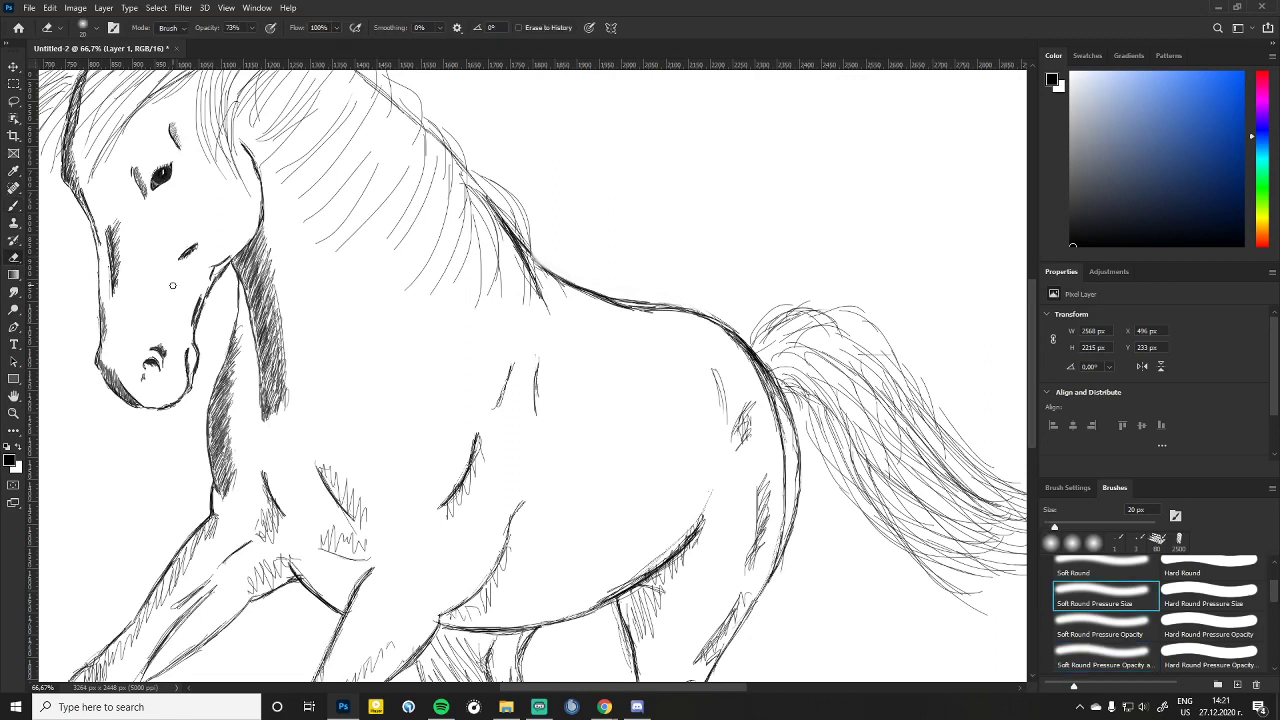
mouse_move(737, 360)
mouse_down()
mouse_move(755, 367)
mouse_move(748, 356)
mouse_move(761, 384)
mouse_move(784, 524)
mouse_move(782, 510)
mouse_up()
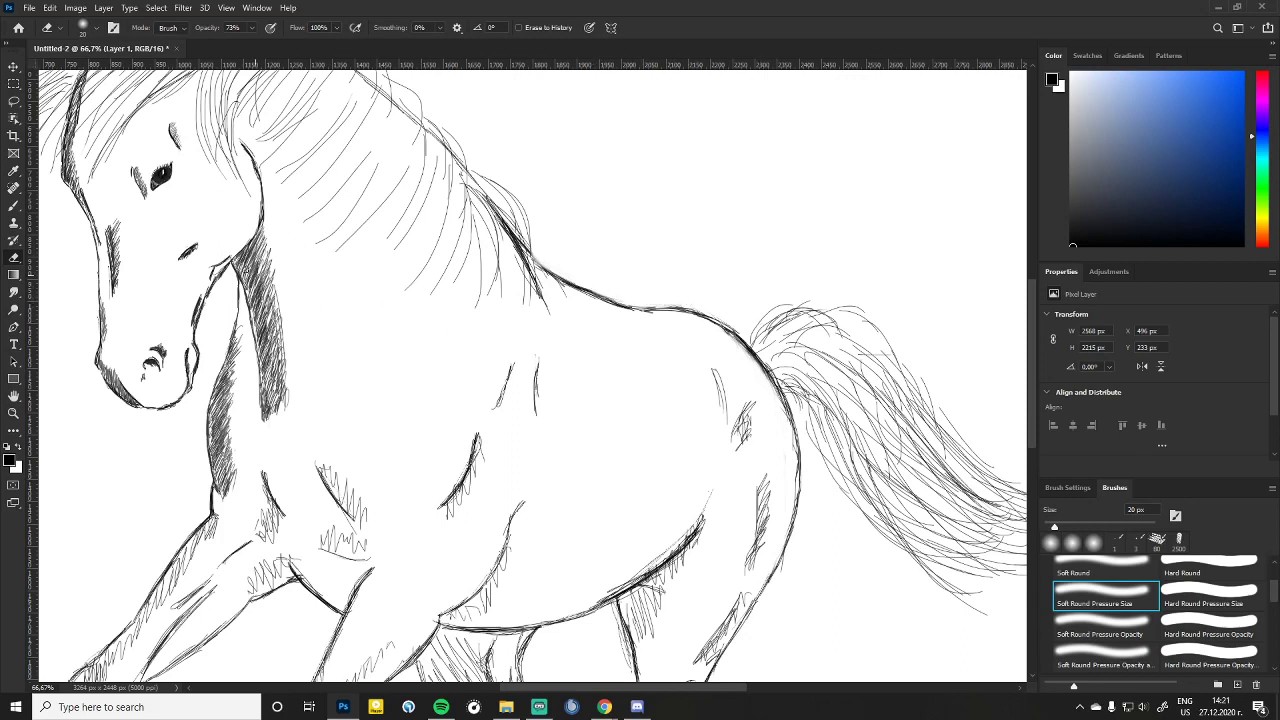
click(13, 208)
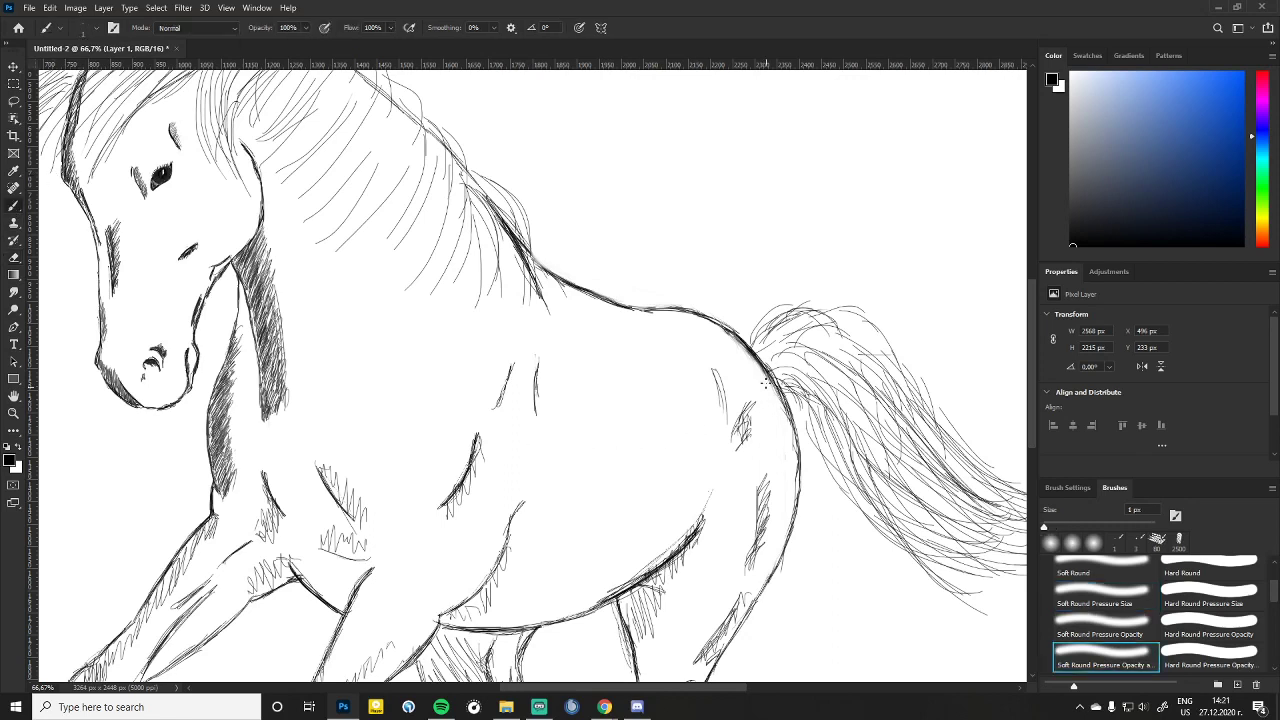
Step: Darken the muscle shading marks on the hip, buttock and rear thigh and at the flank fold
mouse_move(717, 367)
mouse_down()
mouse_move(724, 418)
mouse_move(713, 374)
mouse_up()
drag(745, 418, 743, 446)
drag(758, 494, 748, 560)
drag(706, 654, 746, 596)
drag(658, 586, 647, 592)
drag(667, 581, 640, 595)
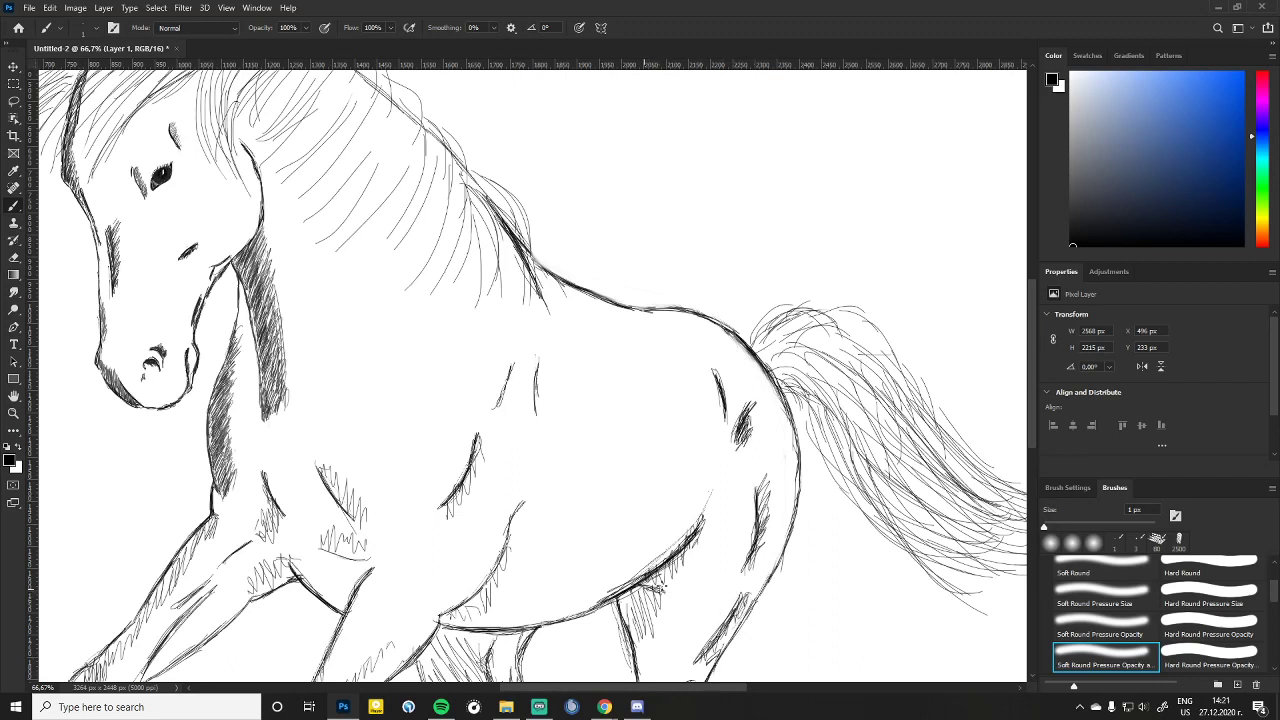
drag(762, 480, 753, 527)
drag(765, 515, 757, 528)
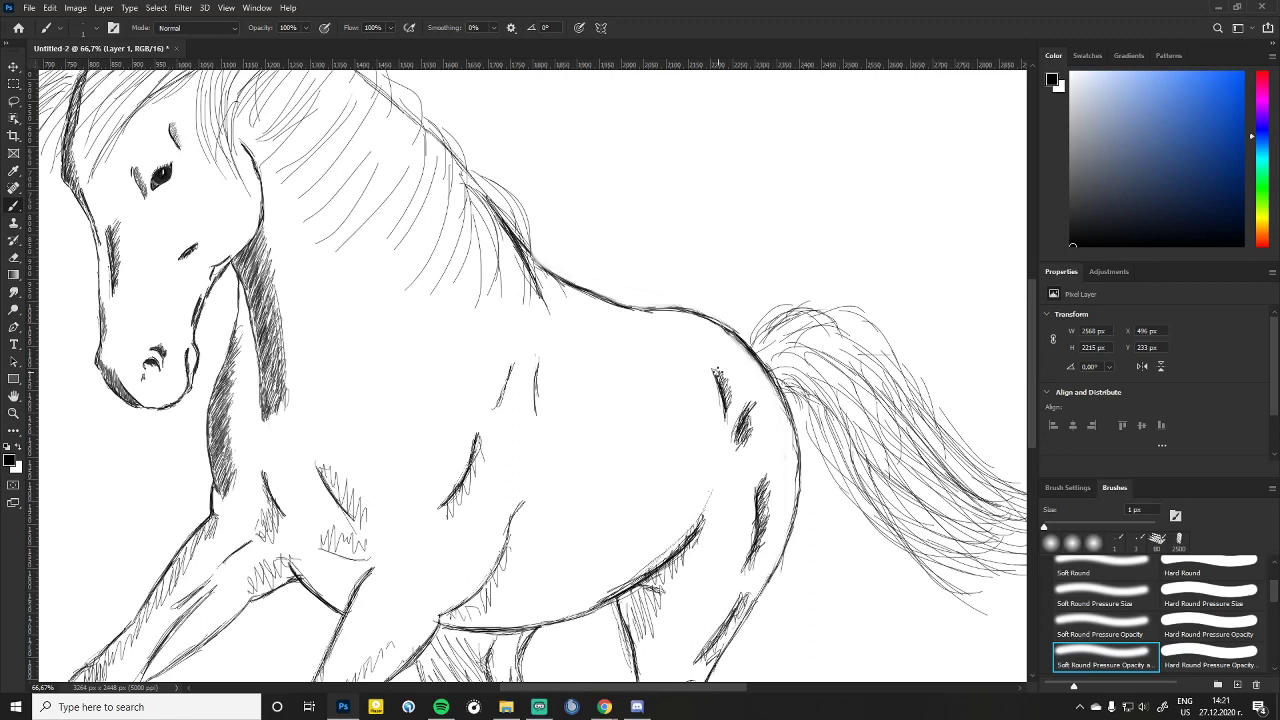
drag(733, 395, 730, 404)
Step: Hatch the two crease marks behind the shoulder and the two muscle marks on the chest above the standing foreleg
mouse_move(538, 375)
mouse_down()
mouse_move(540, 408)
mouse_move(498, 406)
mouse_move(509, 390)
mouse_up()
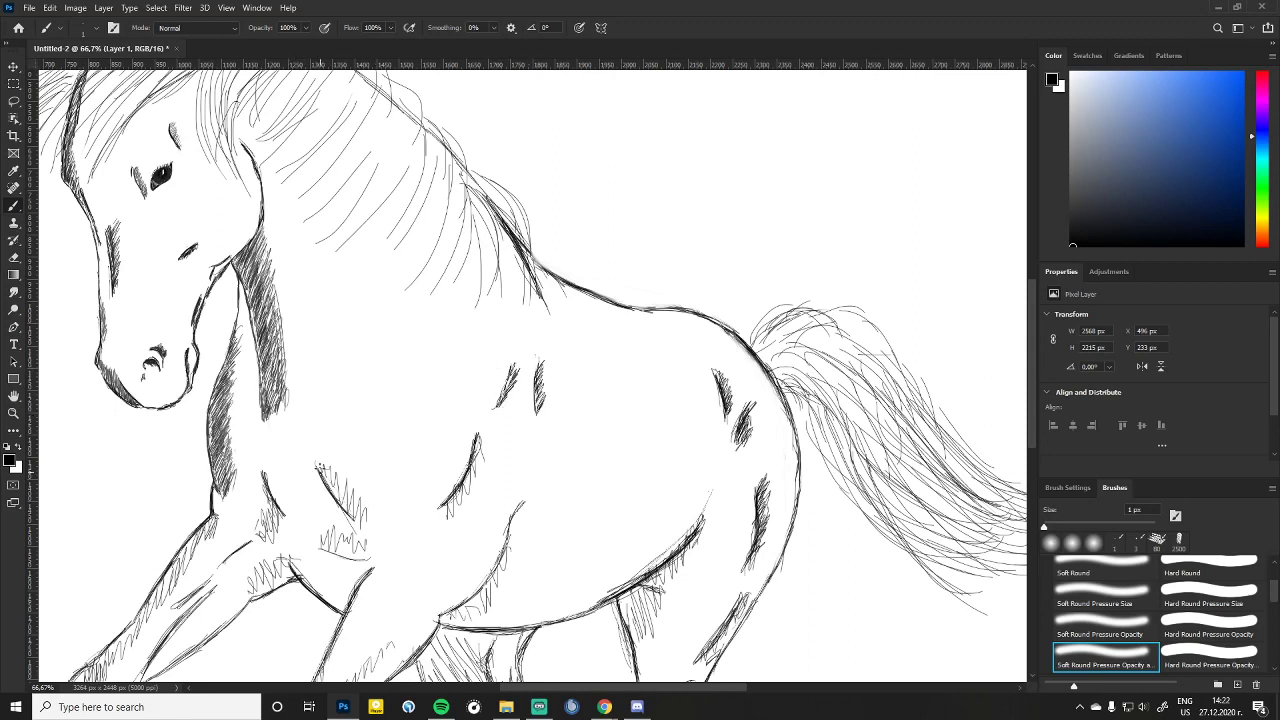
drag(327, 465, 343, 511)
mouse_move(350, 494)
mouse_down()
mouse_move(345, 557)
mouse_move(367, 566)
mouse_move(335, 550)
mouse_move(358, 560)
mouse_up()
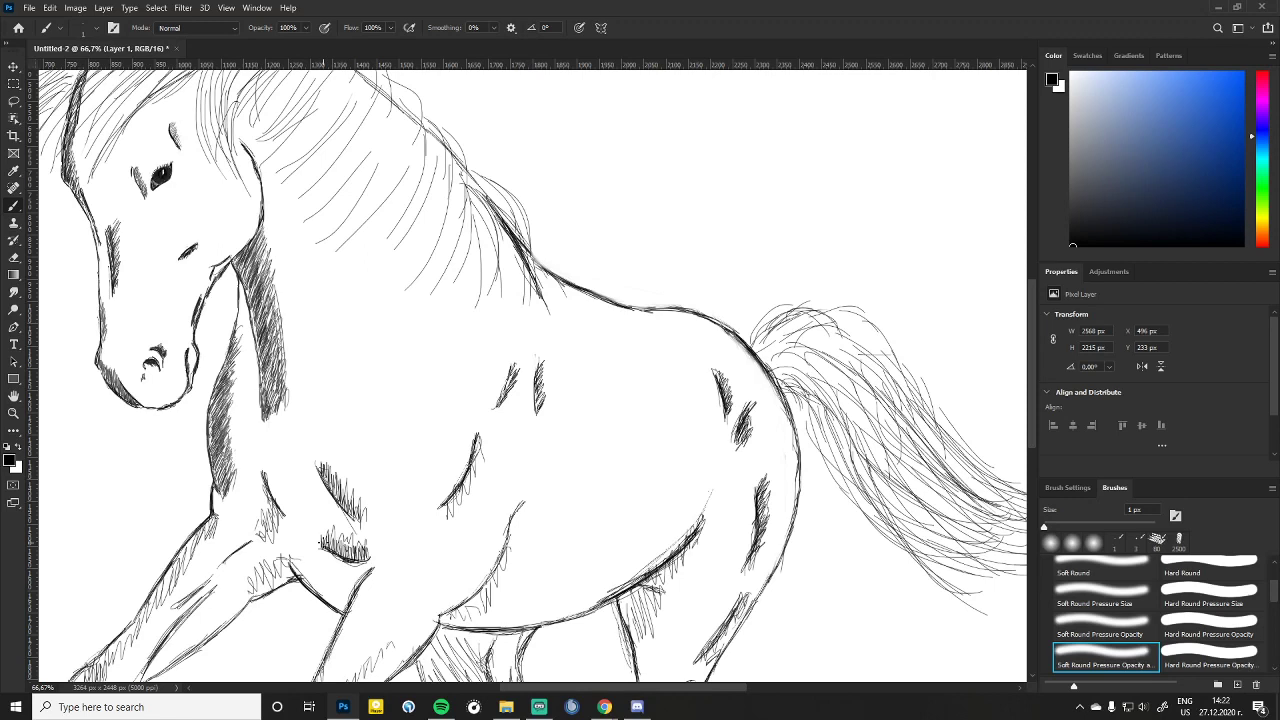
Step: Hatch the chest crease and the shaded area where the raised foreleg meets the chest
drag(212, 526, 208, 535)
mouse_move(206, 538)
mouse_down()
mouse_move(263, 540)
mouse_move(268, 520)
mouse_move(250, 606)
mouse_move(266, 590)
mouse_up()
drag(272, 566, 270, 584)
mouse_move(278, 568)
mouse_down()
mouse_move(272, 584)
mouse_move(287, 576)
mouse_move(257, 600)
mouse_up()
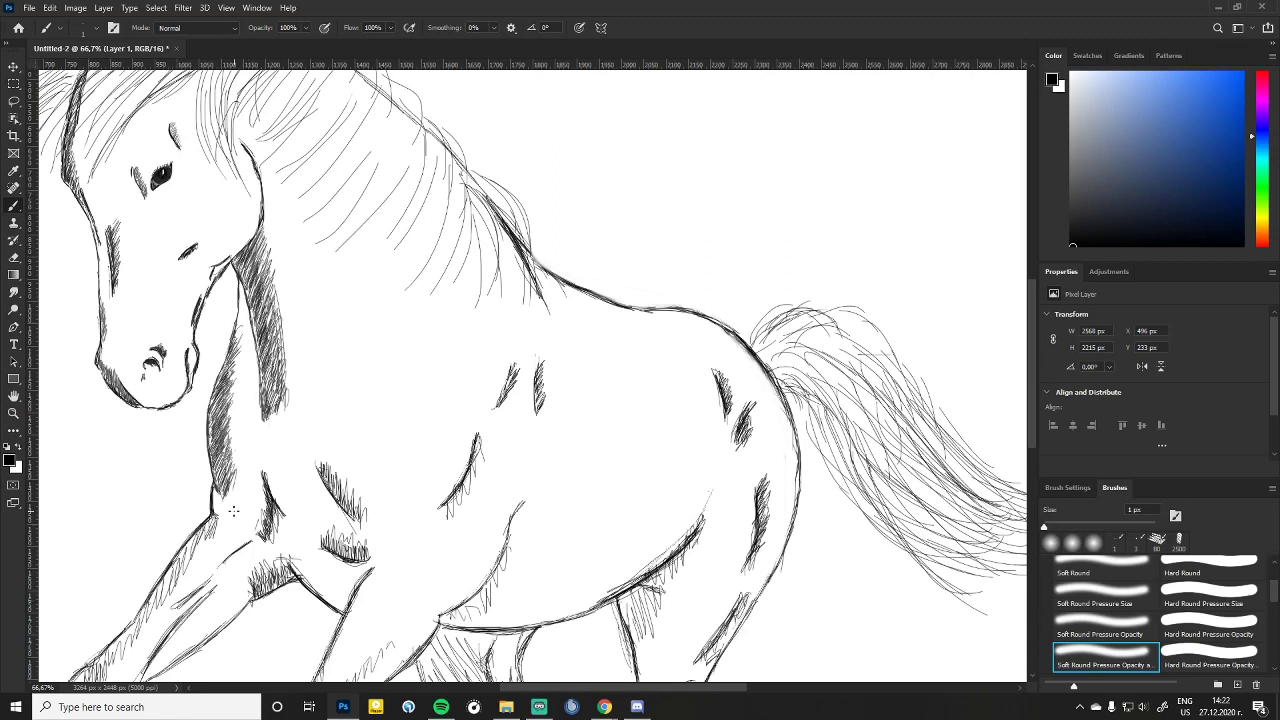
Step: Hatch the front edge of the raised foreleg's upper section and darken the muscle marks along its inside
drag(213, 520, 144, 630)
drag(146, 612, 137, 628)
mouse_move(152, 600)
mouse_down()
mouse_move(143, 622)
mouse_move(184, 599)
mouse_move(185, 613)
mouse_move(241, 555)
mouse_up()
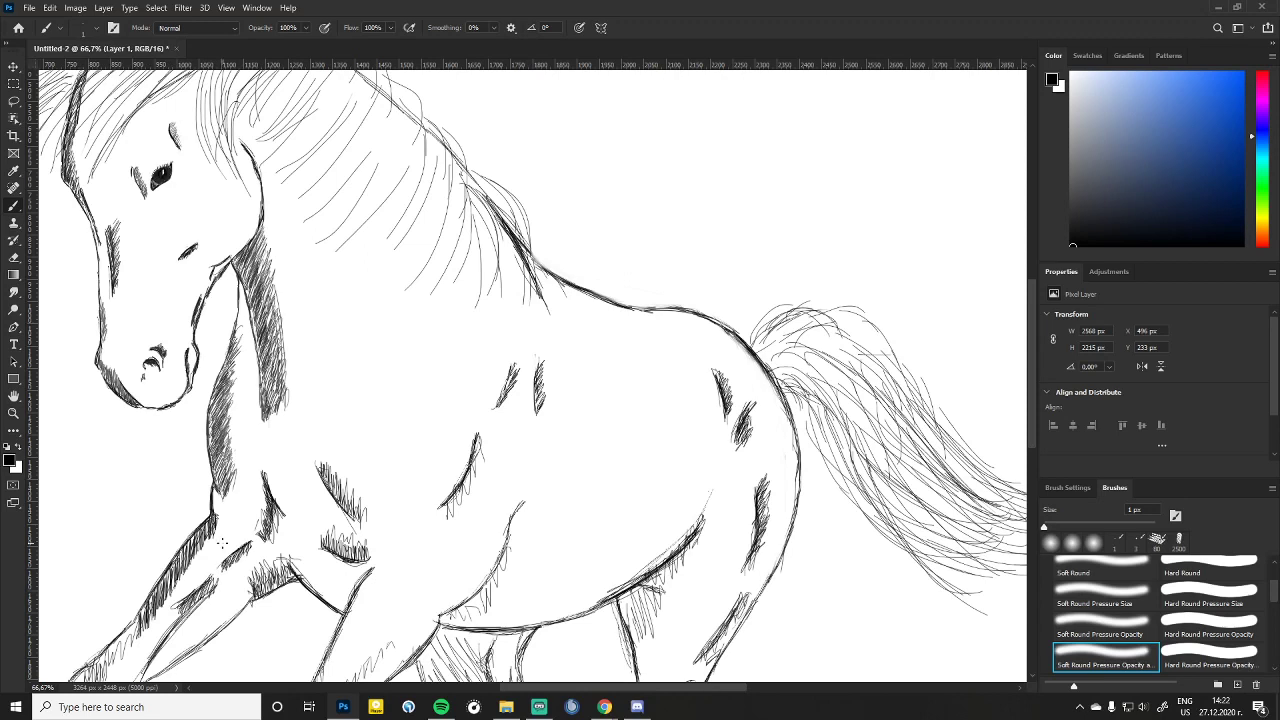
Step: Extend the dark hatching down to the top of the raised foreleg's knee
scroll(222, 541, down, 5)
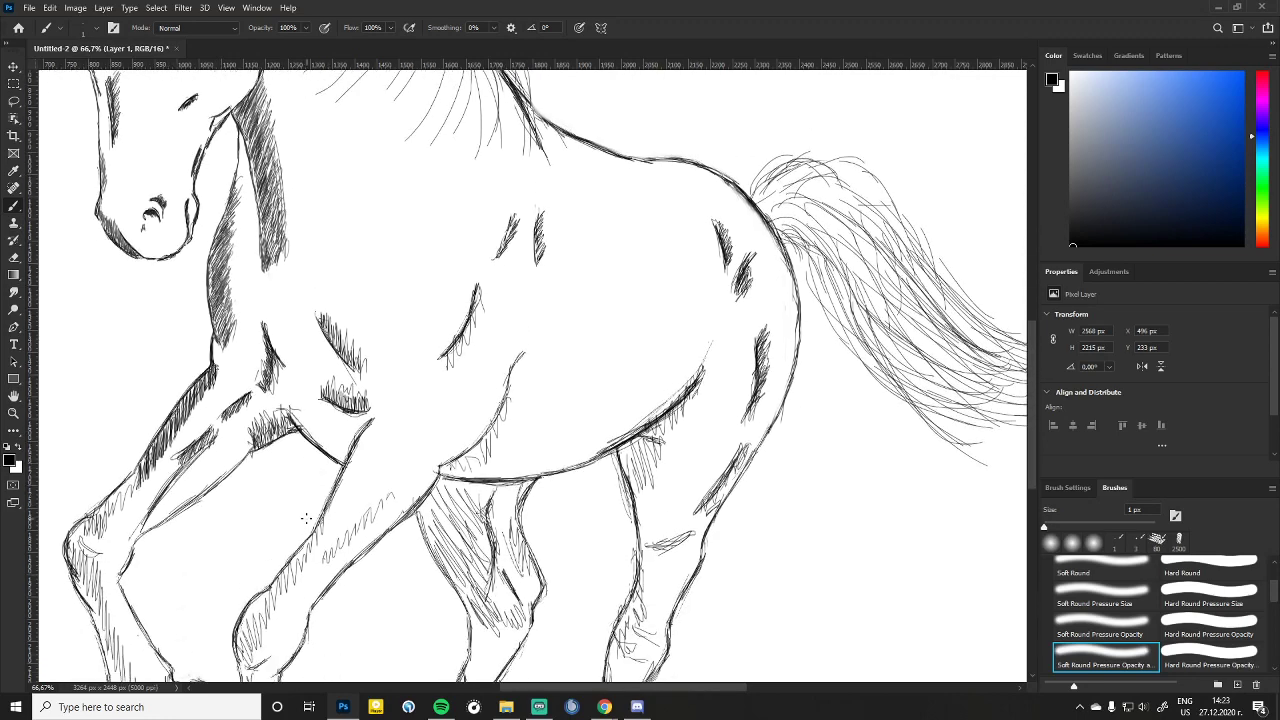
scroll(304, 517, down, 1)
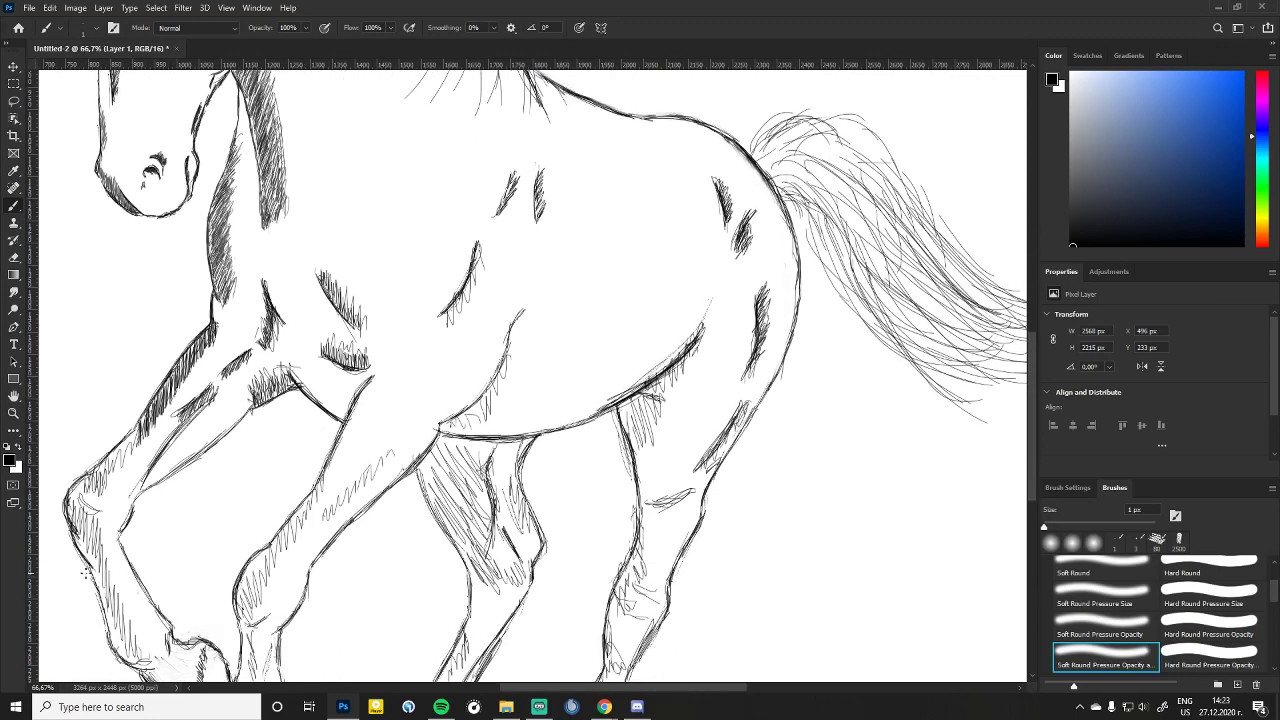
mouse_move(104, 468)
mouse_down()
mouse_move(140, 426)
mouse_move(93, 477)
mouse_up()
mouse_move(83, 491)
mouse_down()
mouse_move(87, 473)
mouse_move(91, 491)
mouse_up()
drag(91, 507, 95, 493)
drag(93, 509, 95, 495)
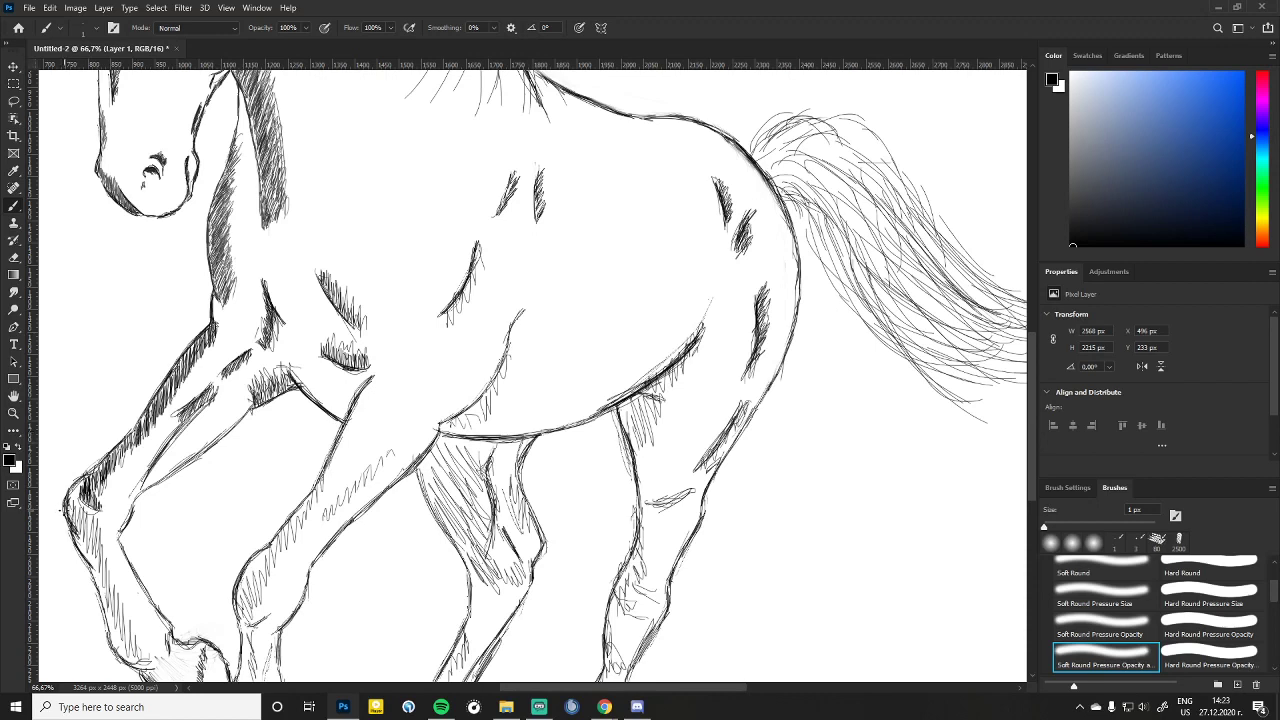
Step: Hatch the front side of the raised foreleg from the knee down to the fetlock with short dense strokes
drag(69, 520, 73, 502)
drag(70, 524, 78, 510)
drag(77, 532, 80, 512)
drag(77, 534, 83, 512)
drag(81, 534, 87, 518)
drag(89, 560, 91, 532)
drag(91, 570, 95, 542)
drag(94, 566, 99, 553)
mouse_move(102, 598)
mouse_down()
mouse_move(88, 557)
mouse_move(97, 574)
mouse_up()
mouse_move(111, 630)
mouse_down()
mouse_move(104, 592)
mouse_move(112, 608)
mouse_up()
drag(116, 644, 110, 608)
drag(112, 638, 108, 592)
drag(116, 642, 113, 620)
drag(117, 650, 117, 625)
drag(120, 656, 118, 627)
drag(127, 658, 125, 633)
drag(131, 664, 131, 642)
drag(137, 666, 125, 640)
drag(127, 656, 113, 612)
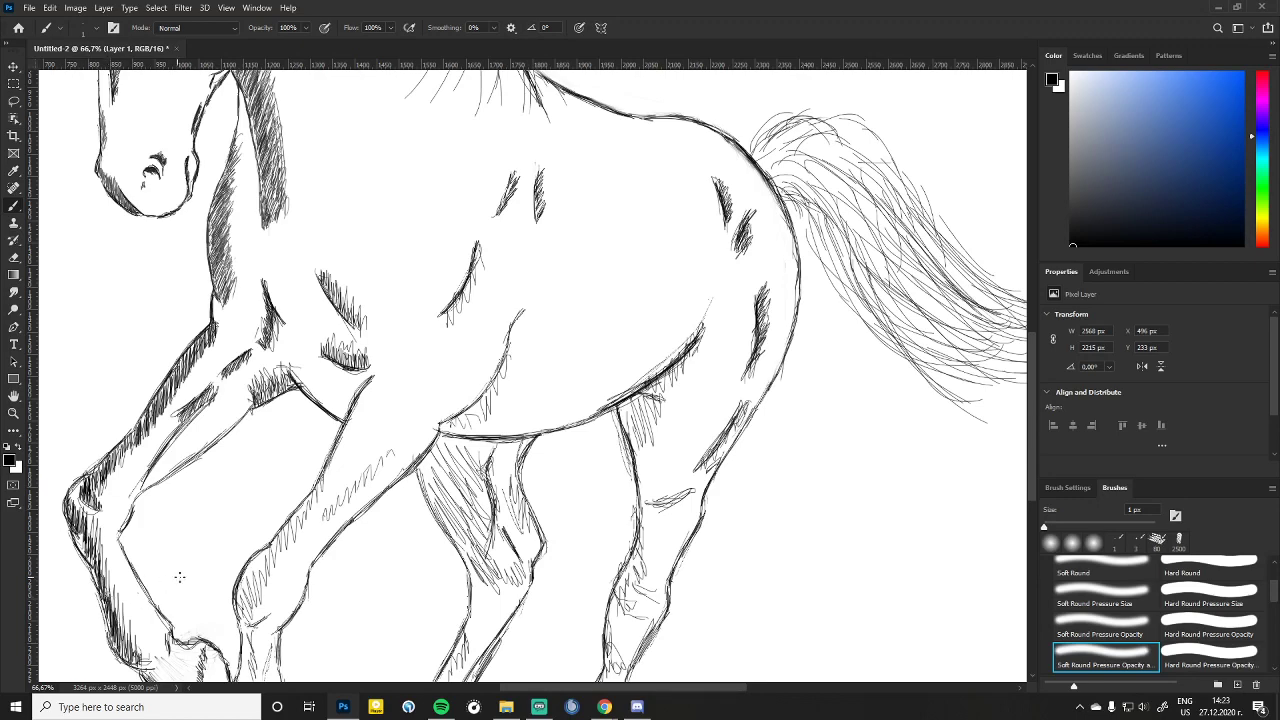
Step: Shade the raised foreleg's pastern and the front lower edge of its hoof with dense dark hatching
scroll(224, 541, down, 5)
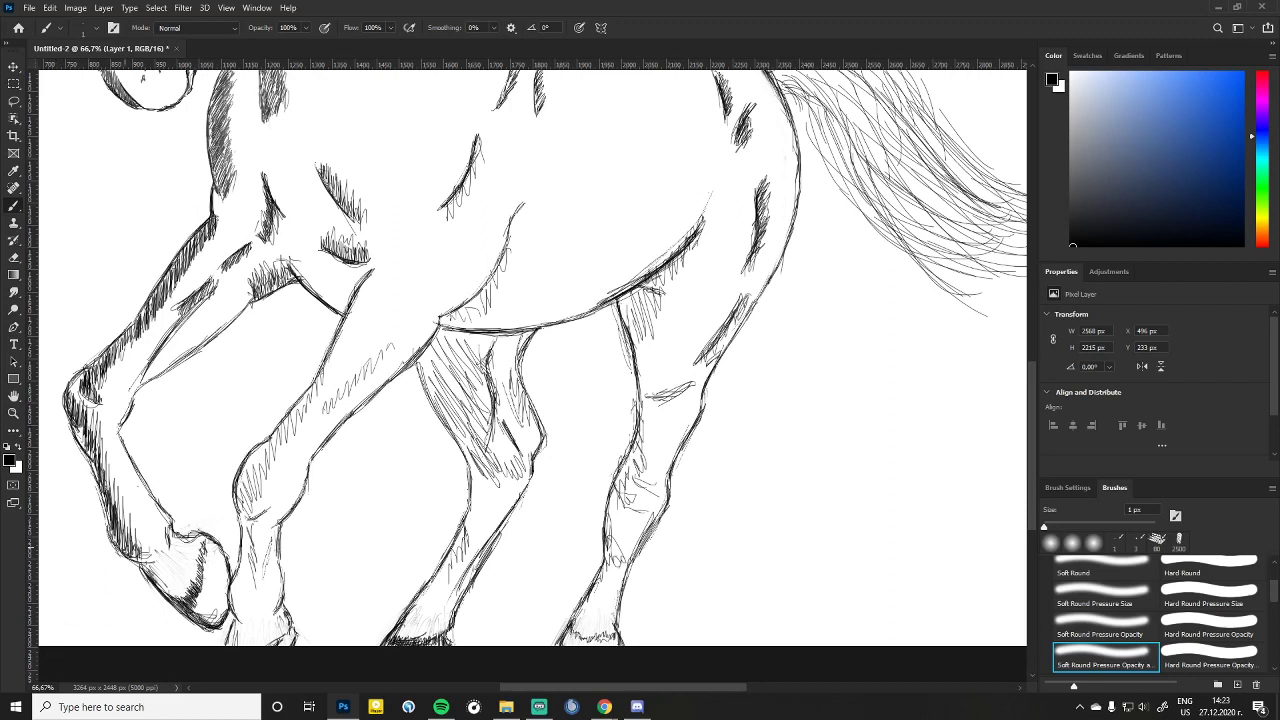
drag(137, 550, 181, 600)
drag(171, 577, 166, 593)
mouse_move(167, 575)
mouse_down()
mouse_move(170, 596)
mouse_move(224, 620)
mouse_up()
drag(224, 600, 228, 614)
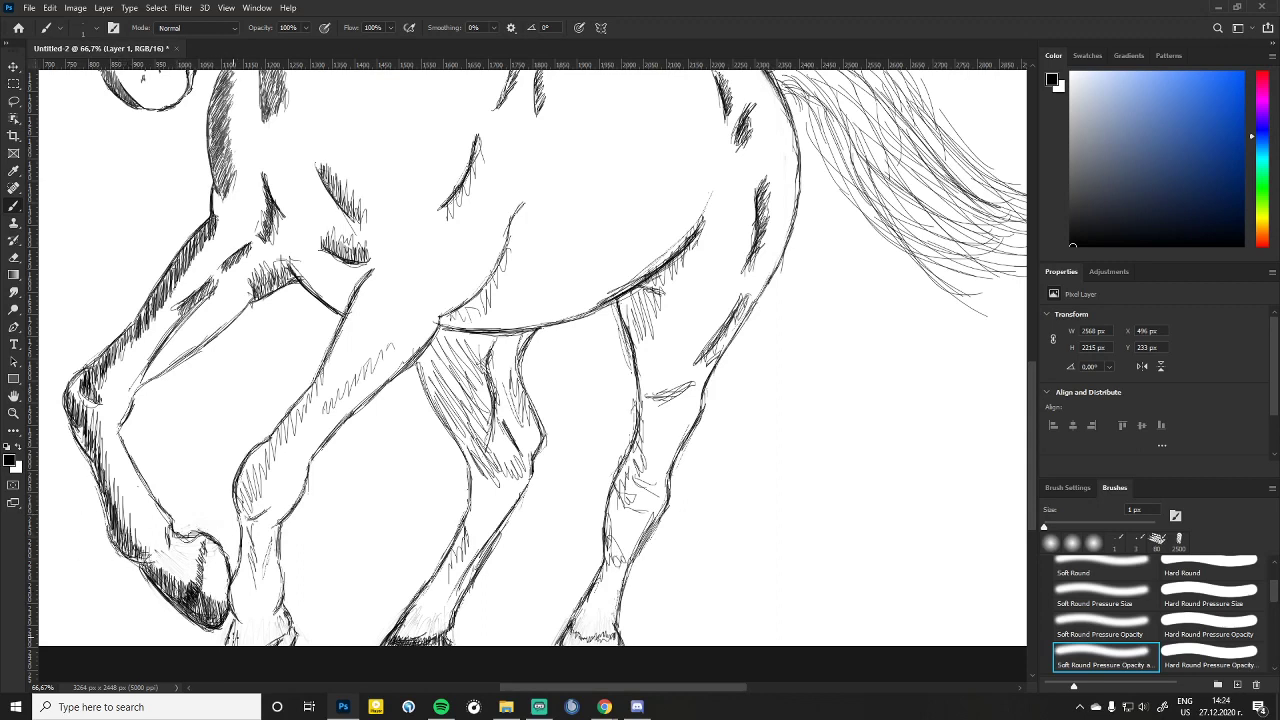
Step: Darken the front of the standing foreleg with dense hatching on its knee and from the cannon down to the pastern
mouse_move(232, 638)
mouse_down()
mouse_move(238, 628)
mouse_move(250, 639)
mouse_move(232, 608)
mouse_move(250, 526)
mouse_move(244, 575)
mouse_move(263, 575)
mouse_move(268, 556)
mouse_up()
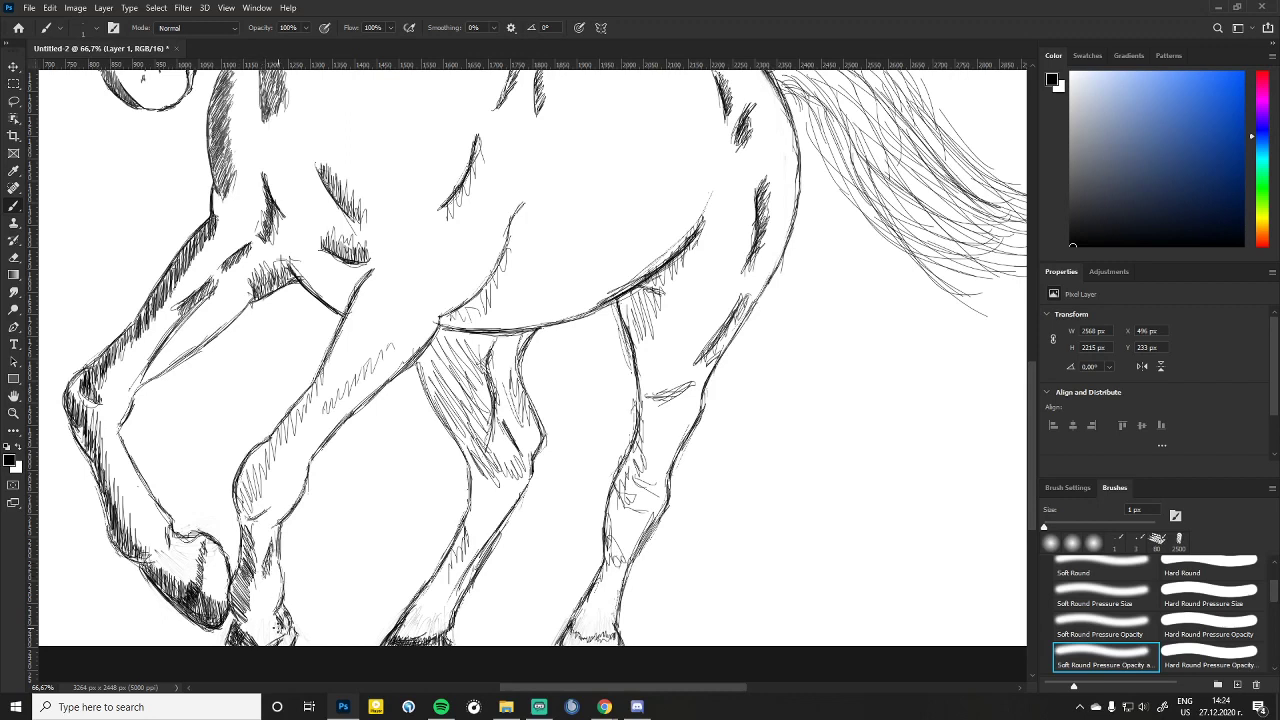
drag(278, 620, 282, 610)
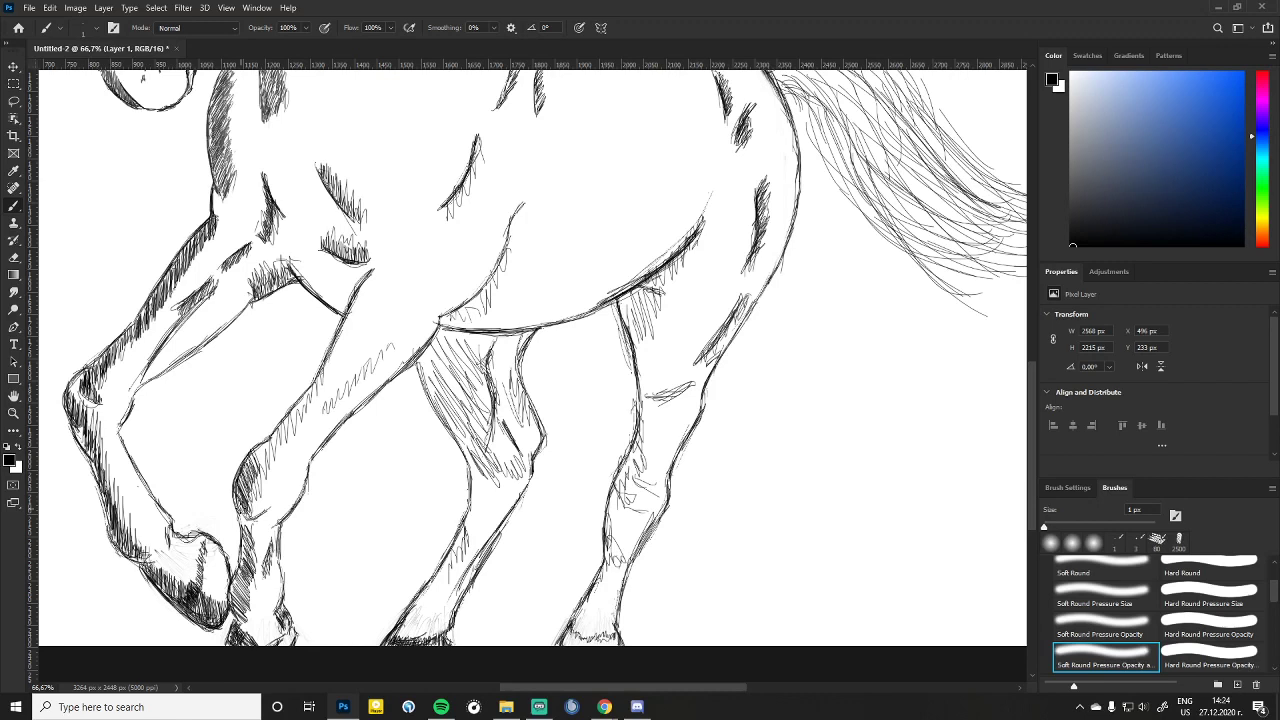
mouse_move(266, 444)
mouse_down()
mouse_move(245, 497)
mouse_move(252, 508)
mouse_move(263, 495)
mouse_up()
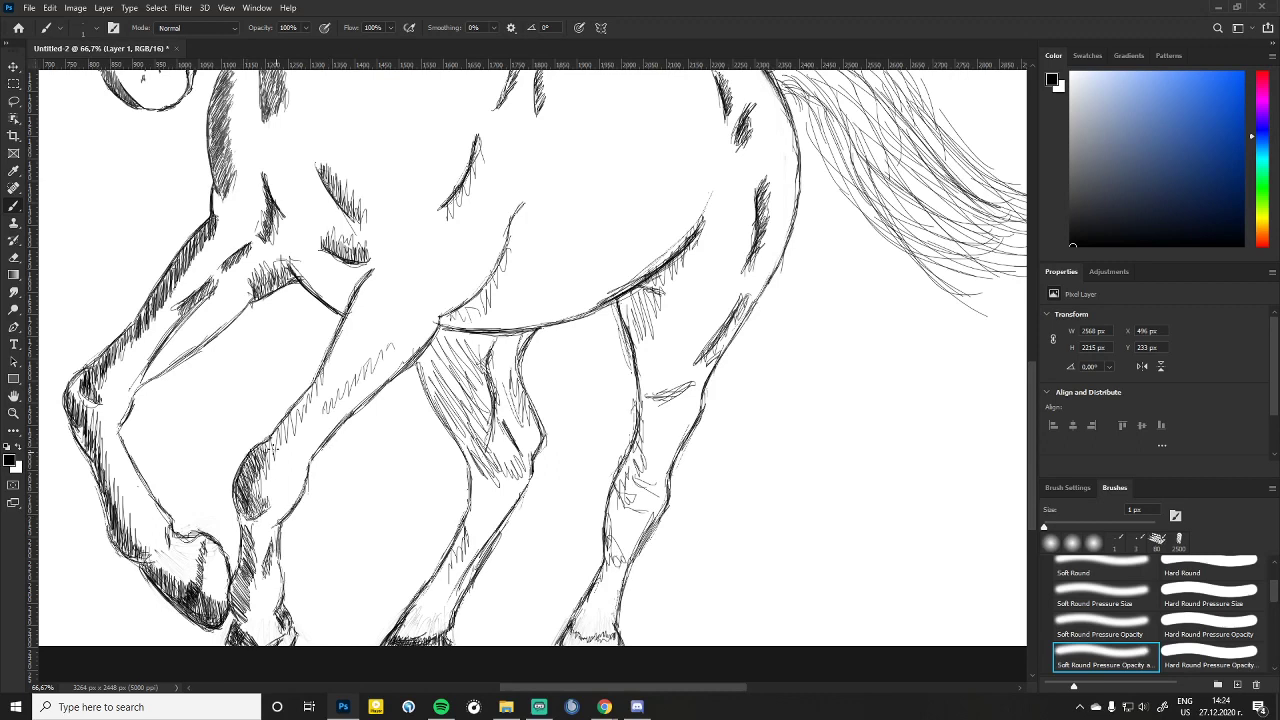
Step: Hatch the front edge of the standing foreleg's forearm just above the knee with short dark strokes
mouse_move(268, 442)
mouse_down()
mouse_move(257, 462)
mouse_move(280, 442)
mouse_up()
drag(288, 418, 286, 436)
drag(292, 410, 290, 432)
drag(296, 404, 294, 426)
drag(300, 402, 296, 420)
drag(304, 392, 300, 412)
drag(312, 388, 310, 406)
drag(318, 378, 312, 406)
drag(314, 396, 298, 420)
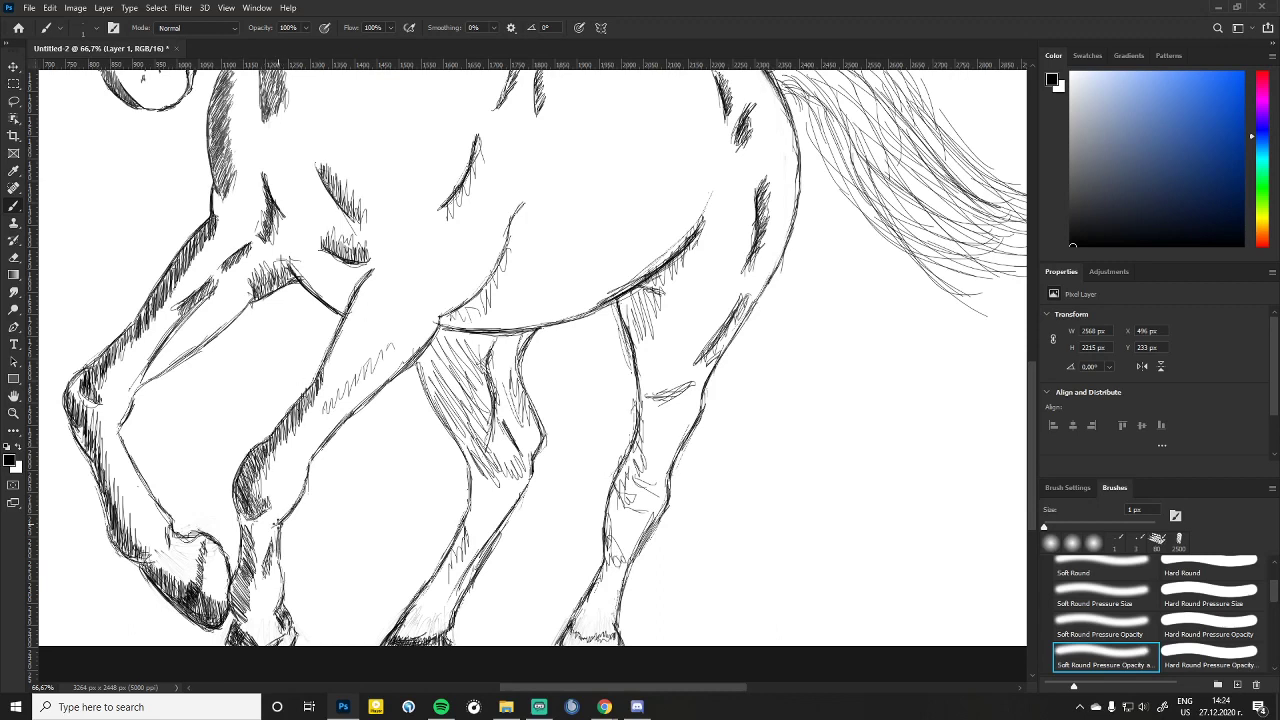
Step: Darken the back contour of the standing foreleg's knee and the long diagonal muscle mark along its rear forearm
drag(298, 500, 309, 463)
drag(322, 412, 384, 352)
drag(344, 394, 390, 348)
drag(360, 378, 400, 330)
drag(324, 414, 370, 370)
drag(368, 384, 383, 351)
mouse_move(381, 364)
mouse_down()
mouse_move(387, 351)
mouse_move(414, 357)
mouse_up()
drag(412, 360, 380, 390)
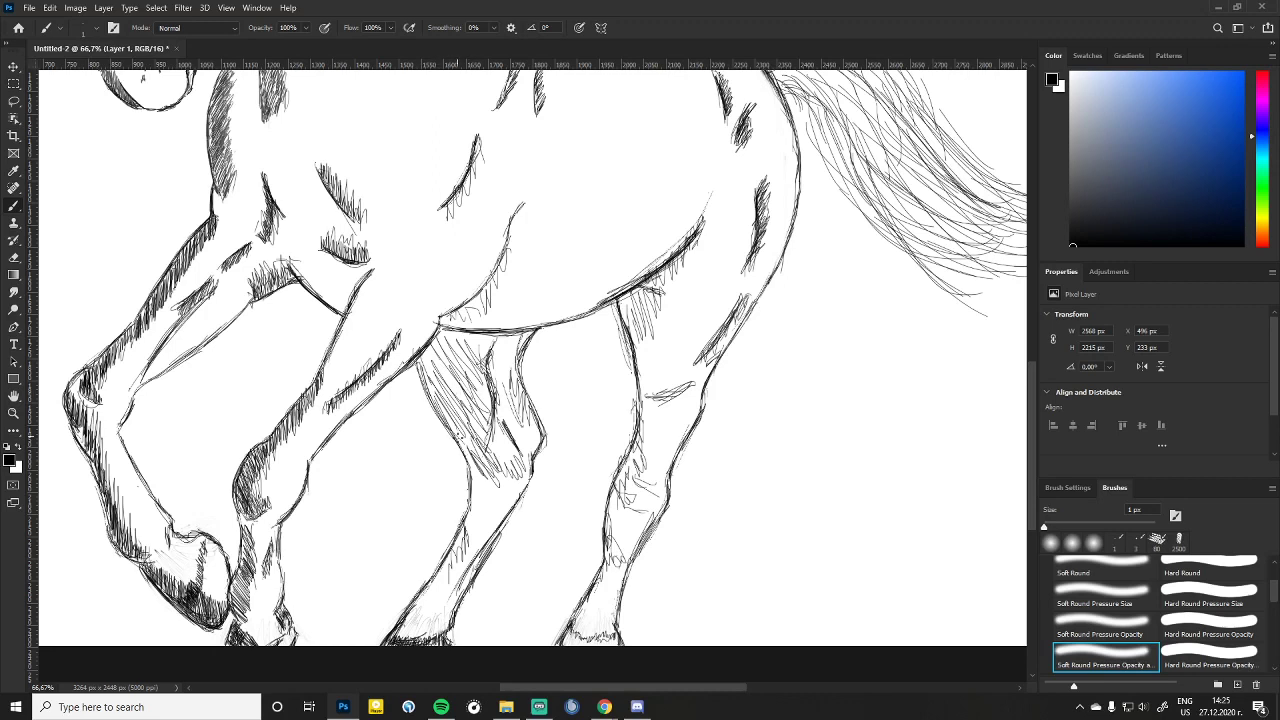
Step: Hatch the front edge of the far hind leg's upper section with dense dark strokes
drag(458, 436, 468, 450)
drag(440, 404, 462, 438)
drag(426, 380, 458, 430)
mouse_move(422, 382)
mouse_down()
mouse_move(450, 418)
mouse_move(428, 398)
mouse_up()
drag(416, 352, 432, 412)
mouse_move(424, 372)
mouse_down()
mouse_move(462, 450)
mouse_move(452, 394)
mouse_up()
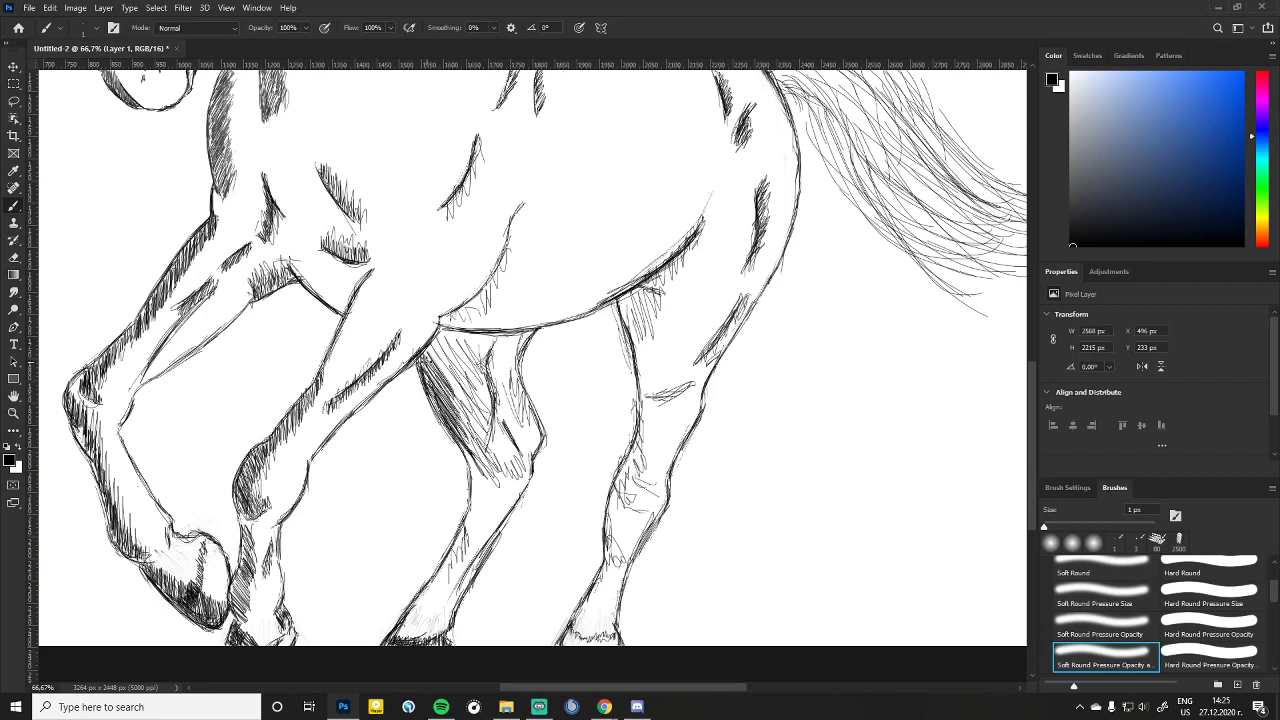
Step: Add dark hatching to the far hind leg directly beneath the belly and along the contour running down its middle
mouse_move(426, 350)
mouse_down()
mouse_move(454, 390)
mouse_move(470, 331)
mouse_up()
drag(461, 351, 470, 335)
drag(434, 374, 444, 344)
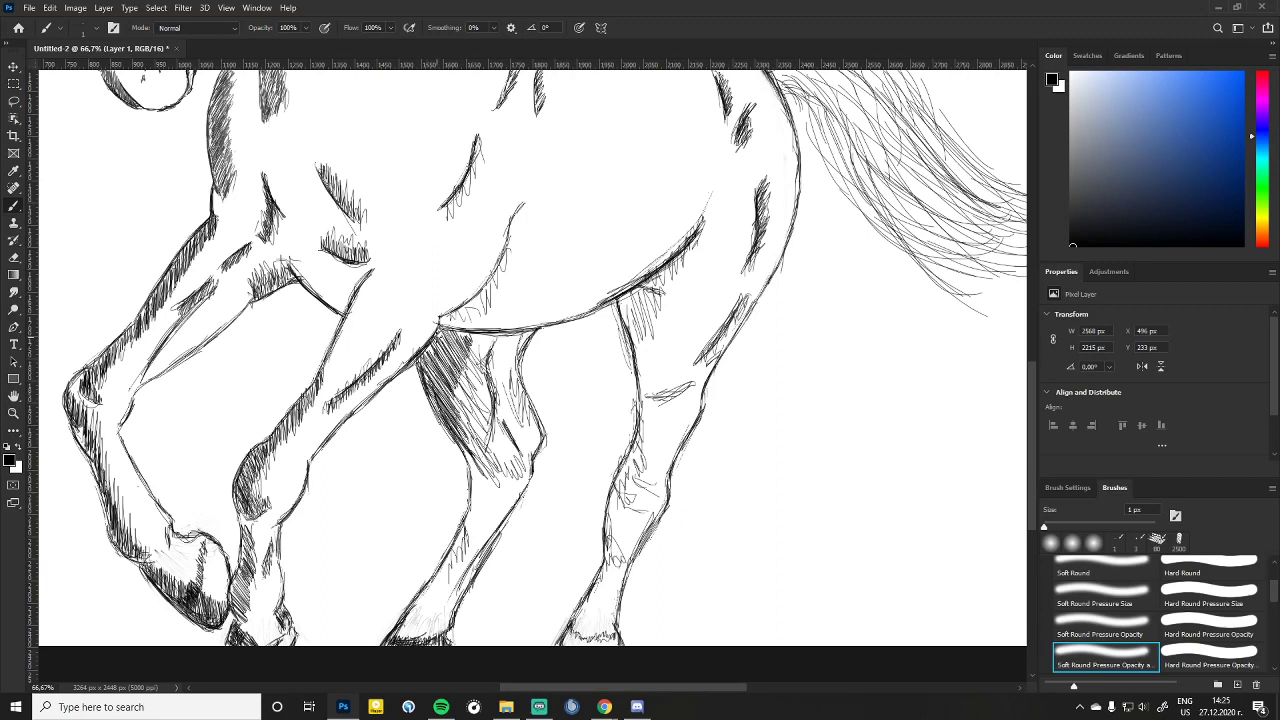
drag(454, 428, 478, 392)
mouse_move(458, 460)
mouse_down()
mouse_move(476, 424)
mouse_move(484, 434)
mouse_move(498, 412)
mouse_move(494, 442)
mouse_move(500, 430)
mouse_move(498, 348)
mouse_up()
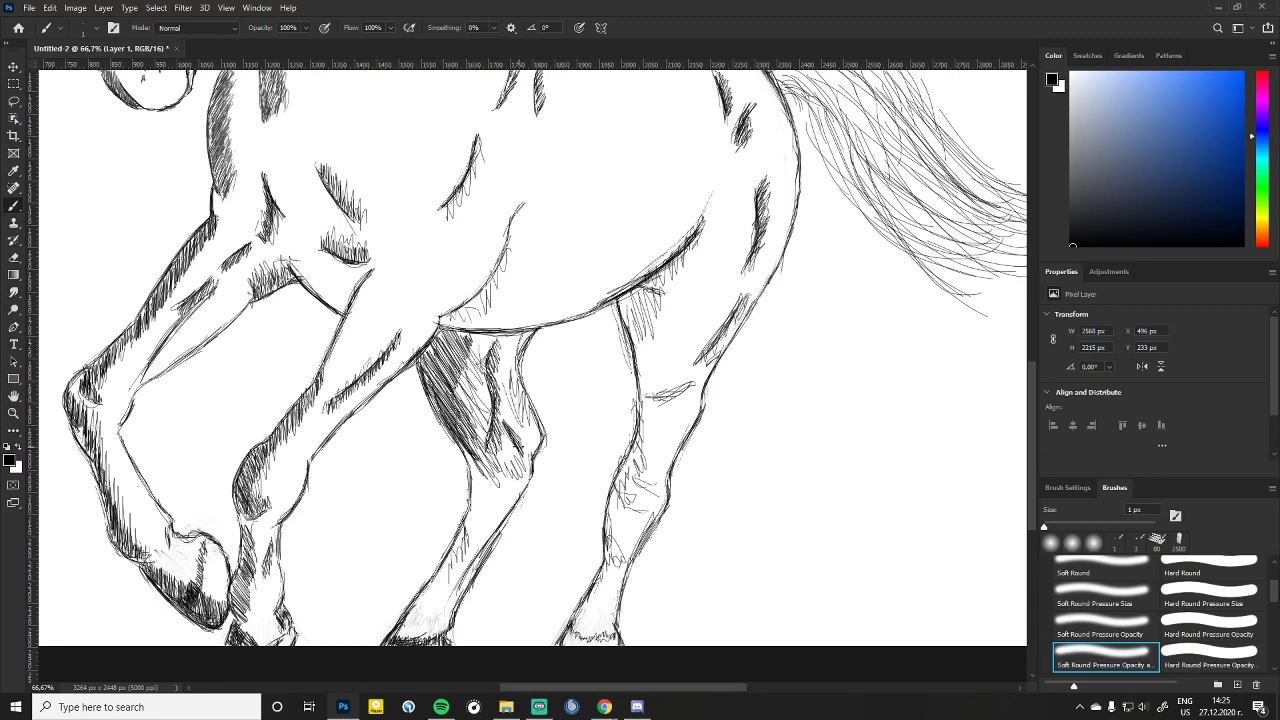
Step: Darken the far hind leg's rear muscle mark and hatch its joint and the front of the section below
drag(528, 428, 510, 382)
mouse_move(486, 480)
mouse_down()
mouse_move(484, 458)
mouse_move(509, 456)
mouse_move(508, 480)
mouse_move(520, 472)
mouse_up()
mouse_move(508, 496)
mouse_down()
mouse_move(504, 476)
mouse_move(468, 452)
mouse_move(474, 474)
mouse_up()
mouse_move(483, 517)
mouse_down()
mouse_move(474, 484)
mouse_move(446, 568)
mouse_move(462, 533)
mouse_up()
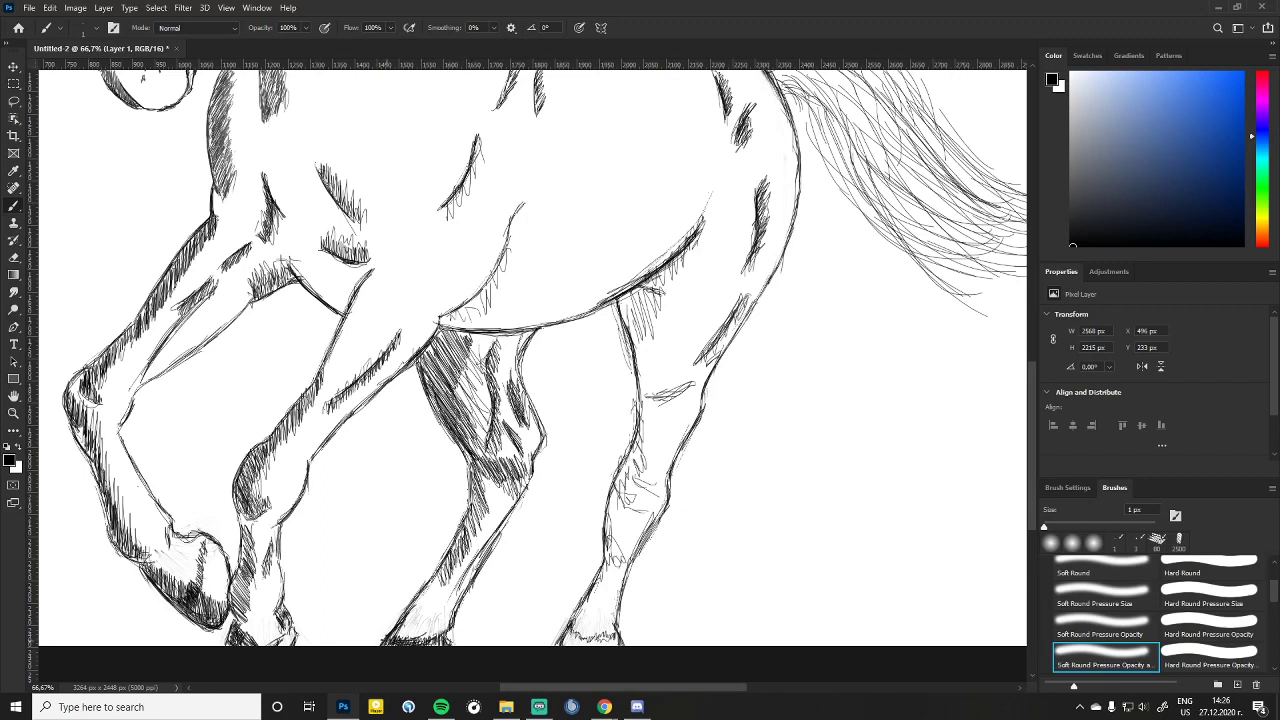
Step: Hatch the front side of the far hind leg's lower section down to the hoof with short dark strokes
drag(398, 644, 424, 598)
drag(418, 628, 426, 594)
drag(420, 624, 432, 592)
drag(422, 612, 434, 580)
drag(428, 606, 438, 578)
drag(436, 596, 440, 582)
drag(420, 610, 430, 594)
drag(432, 604, 458, 548)
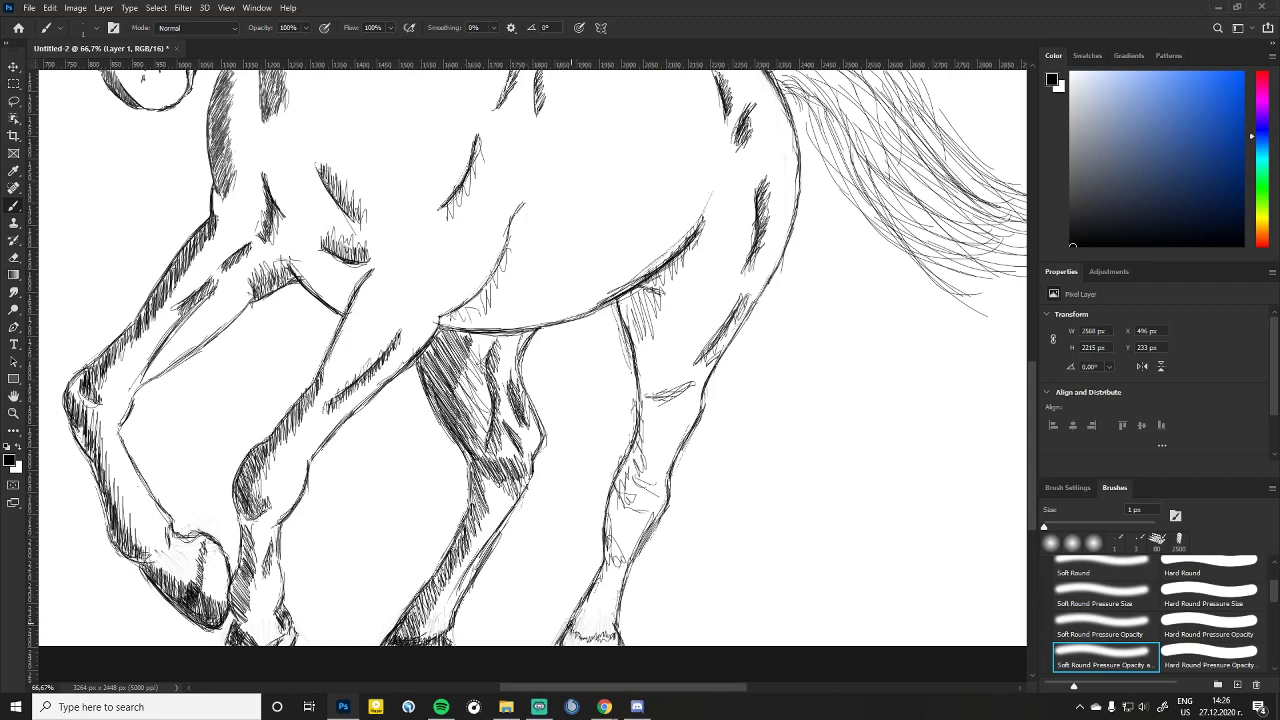
Step: Hatch the front of the near hind leg's pastern from the hoof up to the fetlock
mouse_move(562, 640)
mouse_down()
mouse_move(572, 616)
mouse_move(580, 631)
mouse_up()
drag(565, 647, 592, 600)
drag(586, 622, 594, 596)
drag(588, 614, 598, 586)
drag(596, 598, 602, 568)
drag(600, 586, 606, 570)
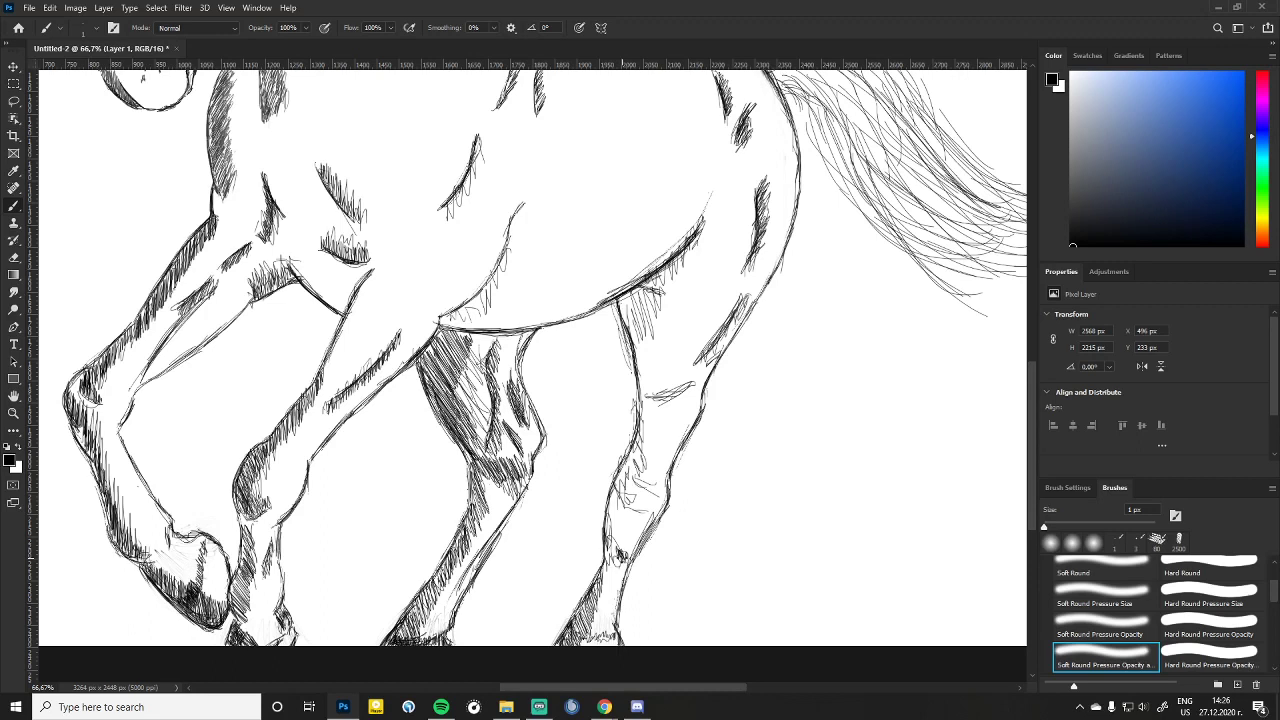
Step: Hatch the front edge of the near hind leg from the fetlock up past the hock with short dense strokes
drag(606, 564, 610, 544)
drag(606, 562, 618, 522)
drag(610, 544, 616, 518)
drag(610, 542, 617, 507)
drag(609, 527, 619, 501)
drag(611, 523, 619, 493)
drag(611, 513, 623, 485)
drag(613, 513, 626, 486)
drag(614, 512, 626, 480)
drag(618, 506, 628, 472)
drag(622, 496, 630, 468)
drag(622, 494, 632, 464)
drag(626, 484, 636, 452)
drag(630, 478, 642, 446)
drag(636, 468, 642, 442)
Step: Darken the inner marks of the near hind leg's hock and hatch around the crease above it
drag(620, 488, 630, 470)
drag(630, 520, 638, 506)
drag(628, 516, 632, 496)
drag(628, 514, 660, 396)
drag(656, 418, 666, 400)
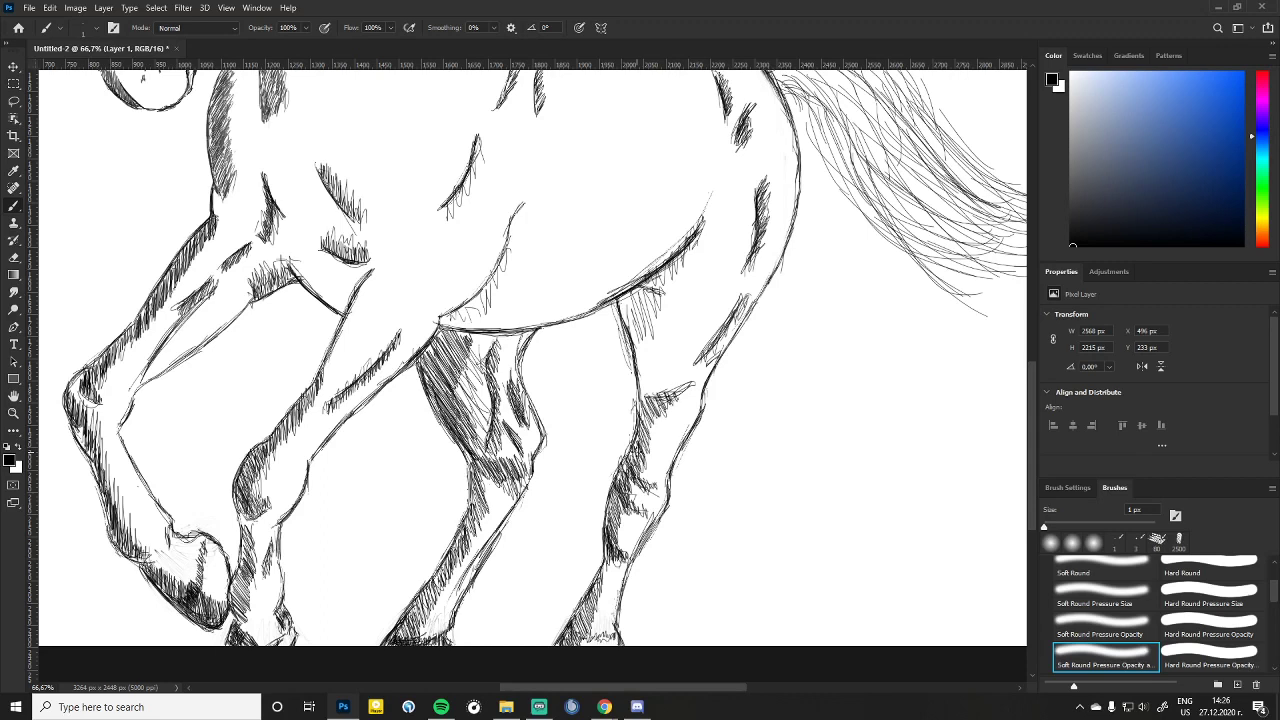
drag(650, 413, 740, 308)
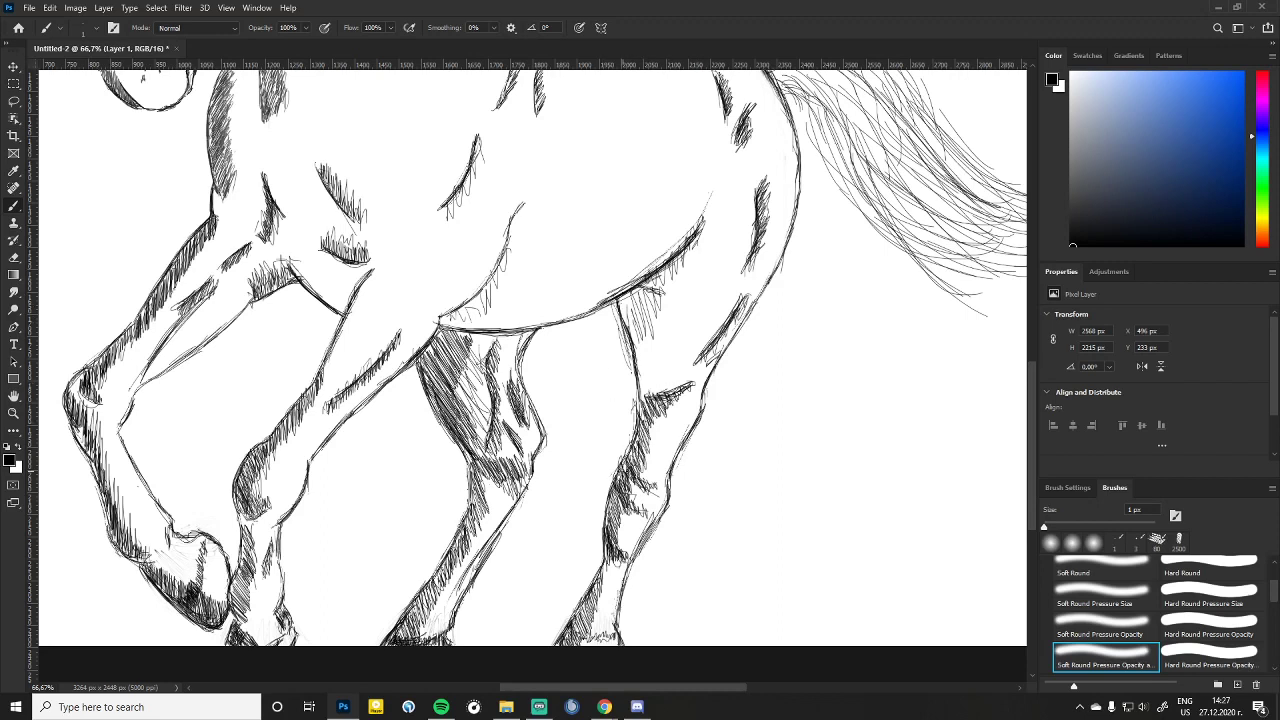
Step: Hatch the front of the near hind leg's thigh from the crease up to the flank fold and darken the fold
drag(642, 378, 658, 398)
mouse_move(636, 352)
mouse_down()
mouse_move(670, 396)
mouse_move(676, 378)
mouse_move(658, 400)
mouse_move(654, 378)
mouse_up()
mouse_move(668, 384)
mouse_down()
mouse_move(636, 348)
mouse_move(638, 366)
mouse_move(638, 344)
mouse_move(648, 362)
mouse_up()
mouse_move(626, 316)
mouse_down()
mouse_move(632, 361)
mouse_move(654, 350)
mouse_up()
mouse_move(624, 290)
mouse_down()
mouse_move(650, 350)
mouse_move(658, 314)
mouse_up()
mouse_move(650, 292)
mouse_down()
mouse_move(660, 312)
mouse_move(652, 292)
mouse_up()
drag(646, 288, 665, 297)
mouse_move(645, 284)
mouse_down()
mouse_move(664, 294)
mouse_move(673, 273)
mouse_up()
drag(684, 257, 677, 269)
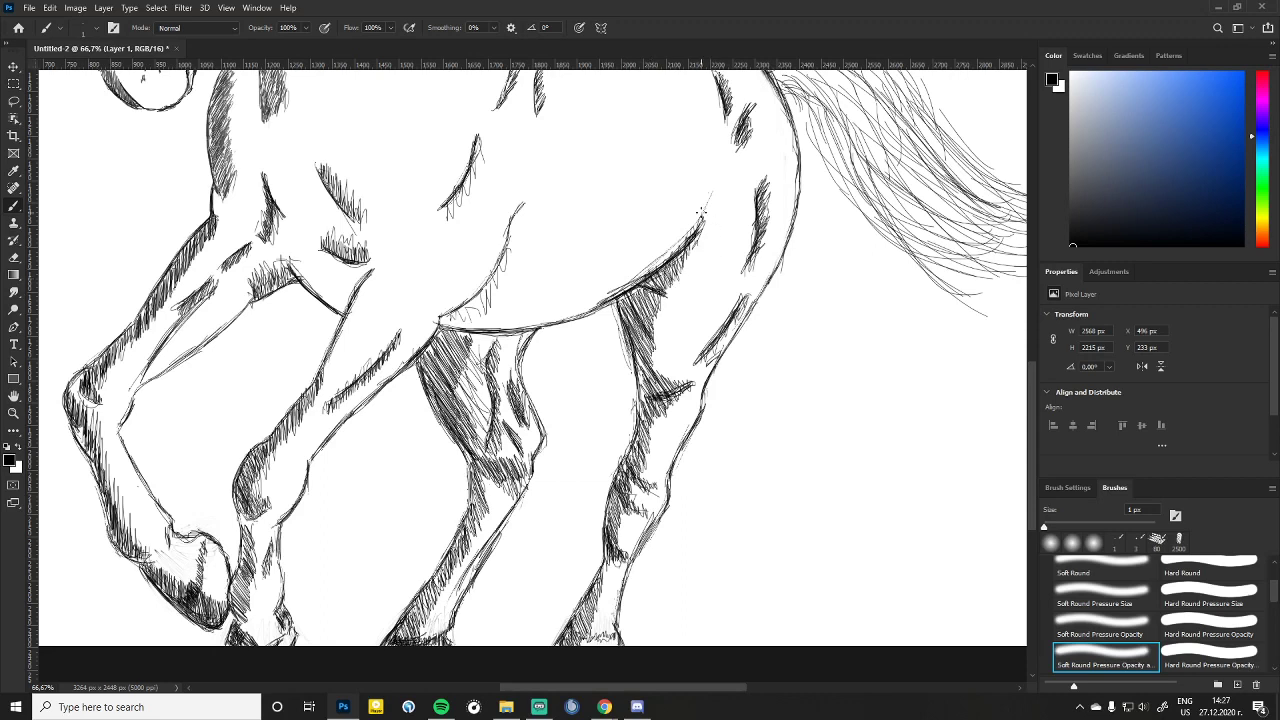
Step: Hatch along the curved line rising from the belly behind the standing foreleg
mouse_move(472, 300)
mouse_down()
mouse_move(440, 318)
mouse_move(464, 308)
mouse_up()
mouse_move(505, 246)
mouse_down()
mouse_move(492, 280)
mouse_move(500, 260)
mouse_up()
mouse_move(466, 310)
mouse_down()
mouse_move(458, 326)
mouse_move(485, 306)
mouse_up()
drag(502, 291, 489, 305)
drag(505, 277, 489, 295)
drag(504, 273, 497, 291)
drag(511, 261, 504, 278)
drag(514, 244, 506, 270)
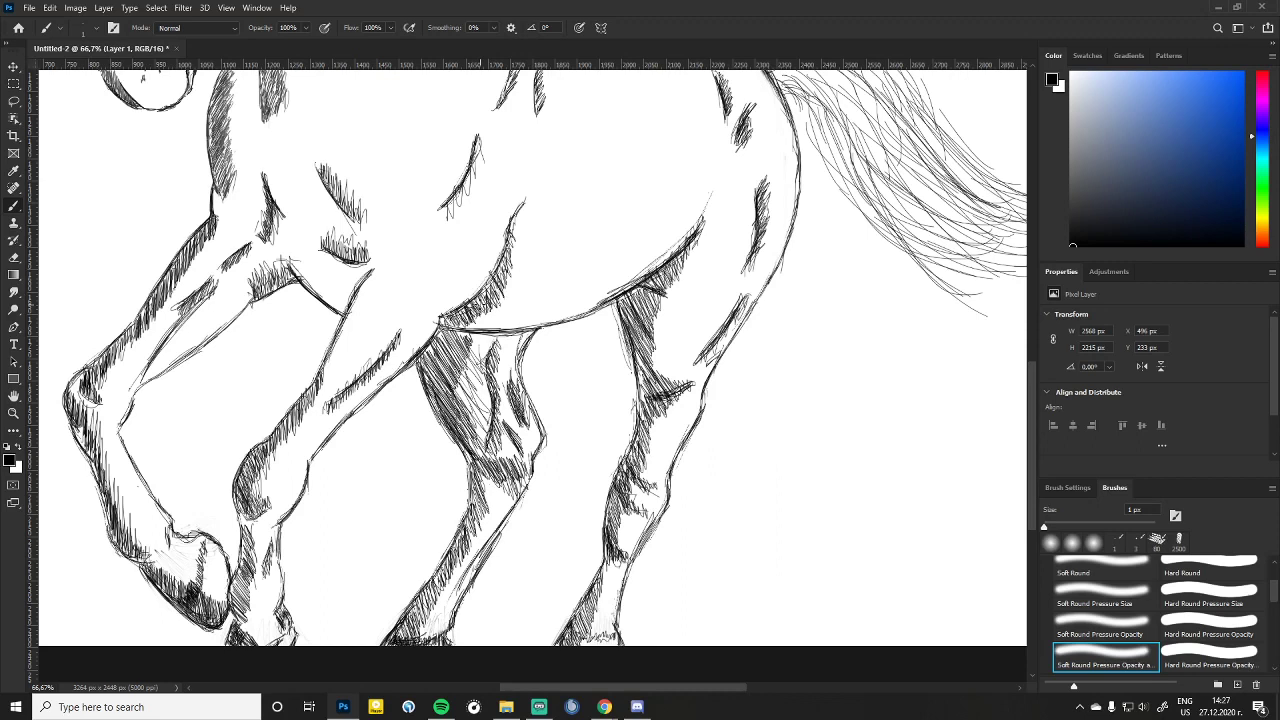
Step: Darken the short curved mark on the horse's ribcage with fine hatching strokes
drag(452, 198, 444, 218)
drag(456, 199, 448, 220)
drag(478, 150, 470, 176)
drag(477, 148, 476, 162)
drag(481, 143, 474, 168)
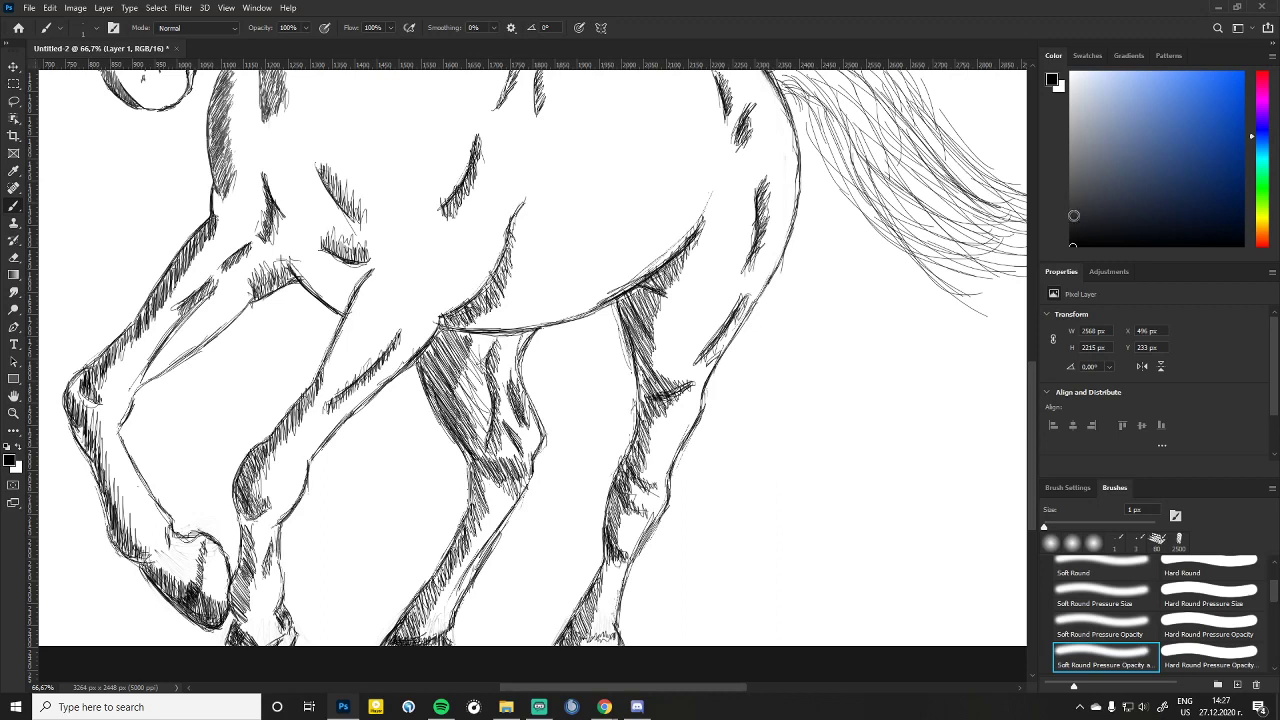
Step: Switch the brush color to dark gray and fill the front of the far hind leg's upper section with hatching
click(1073, 210)
mouse_move(473, 435)
mouse_down()
mouse_move(462, 384)
mouse_move(488, 378)
mouse_move(466, 368)
mouse_move(490, 360)
mouse_move(466, 386)
mouse_move(484, 356)
mouse_move(468, 340)
mouse_move(486, 338)
mouse_up()
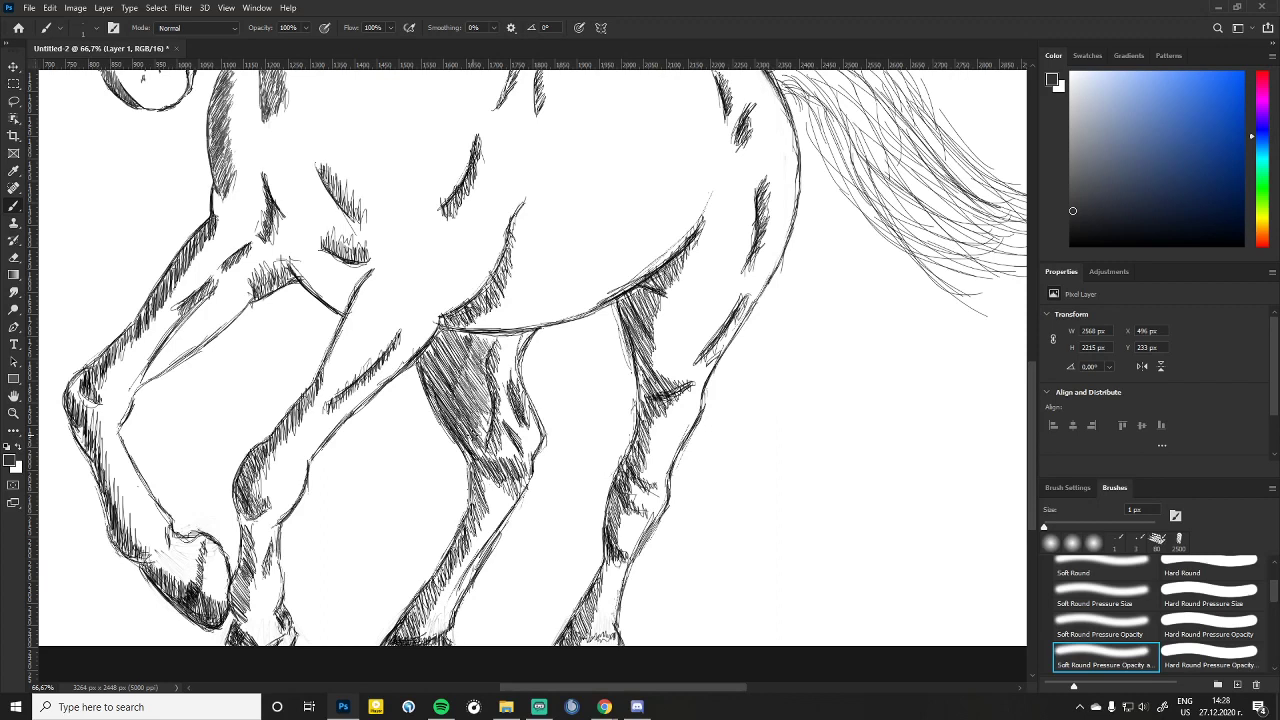
mouse_move(492, 454)
mouse_down()
mouse_move(485, 445)
mouse_move(502, 458)
mouse_up()
Step: Pick a lighter gray and hatch the remaining white rear area of the far hind leg's upper section
click(1080, 151)
drag(514, 410, 501, 422)
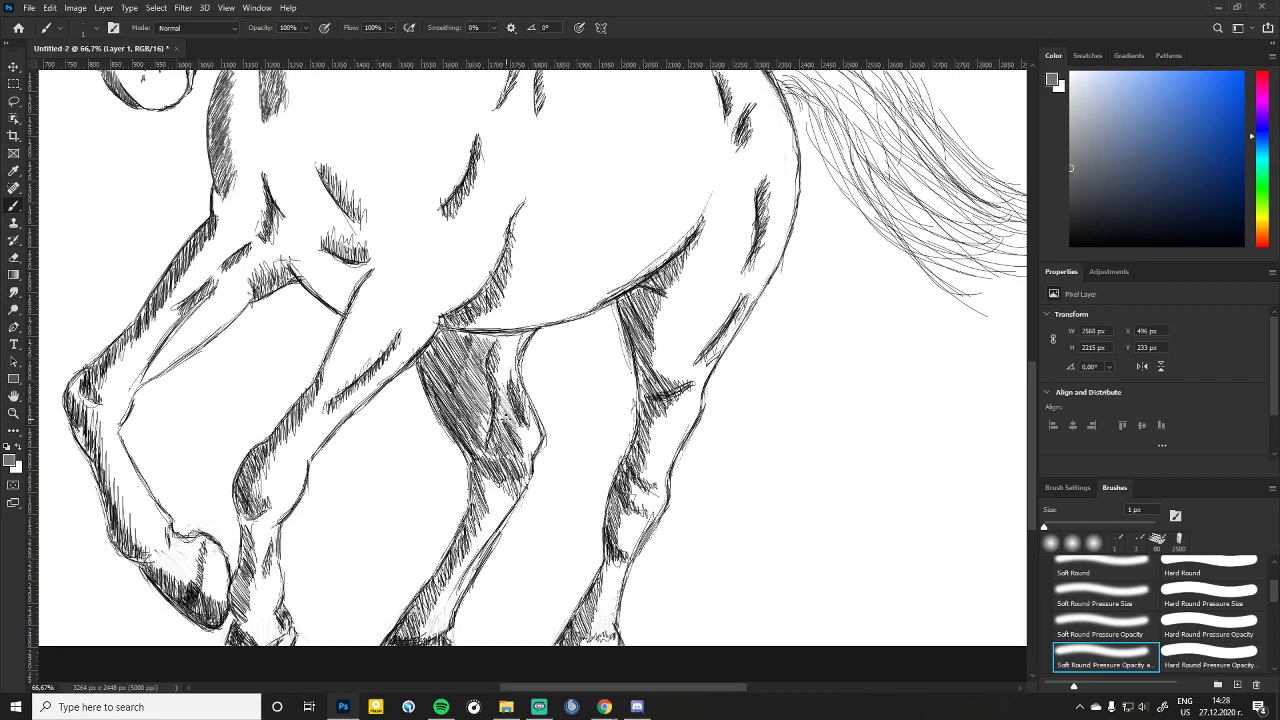
mouse_move(504, 373)
mouse_down()
mouse_move(495, 391)
mouse_move(503, 359)
mouse_up()
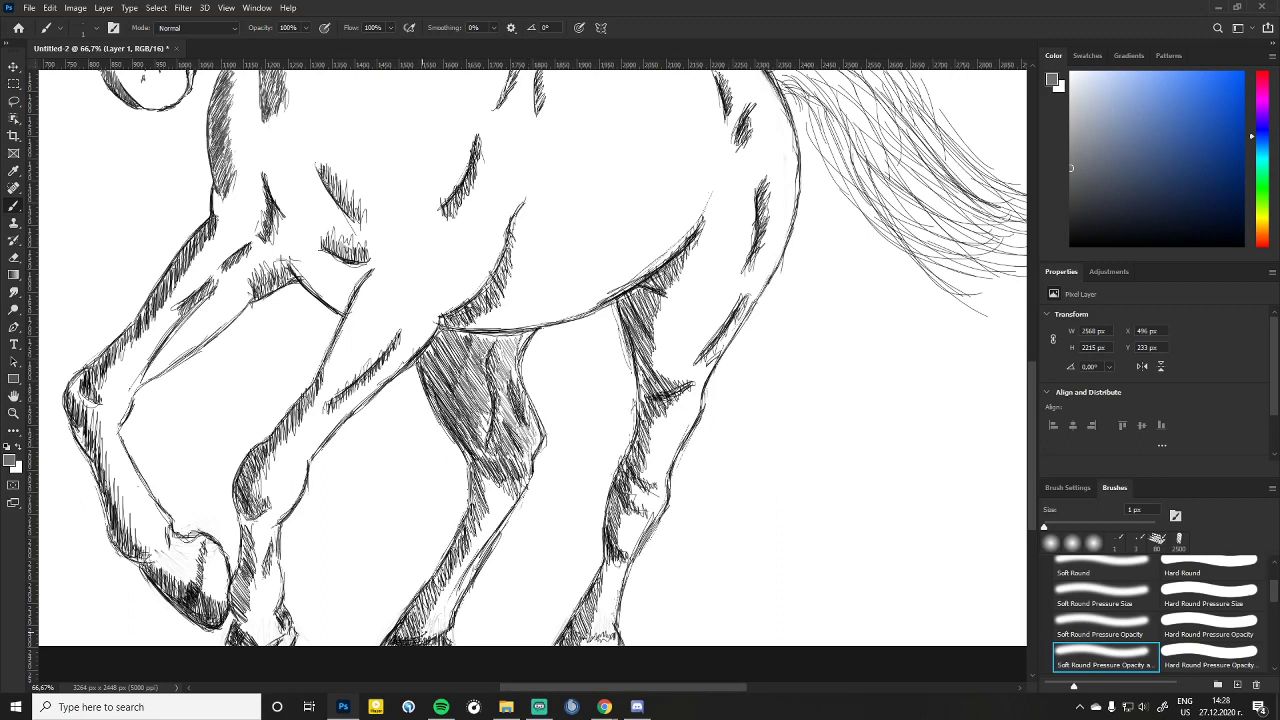
Step: Fill the white areas of the far hind leg's lower section with gray hatching from the hoof to the joint
drag(439, 617, 425, 639)
drag(435, 629, 443, 605)
drag(437, 629, 447, 597)
drag(437, 619, 447, 589)
drag(443, 607, 449, 589)
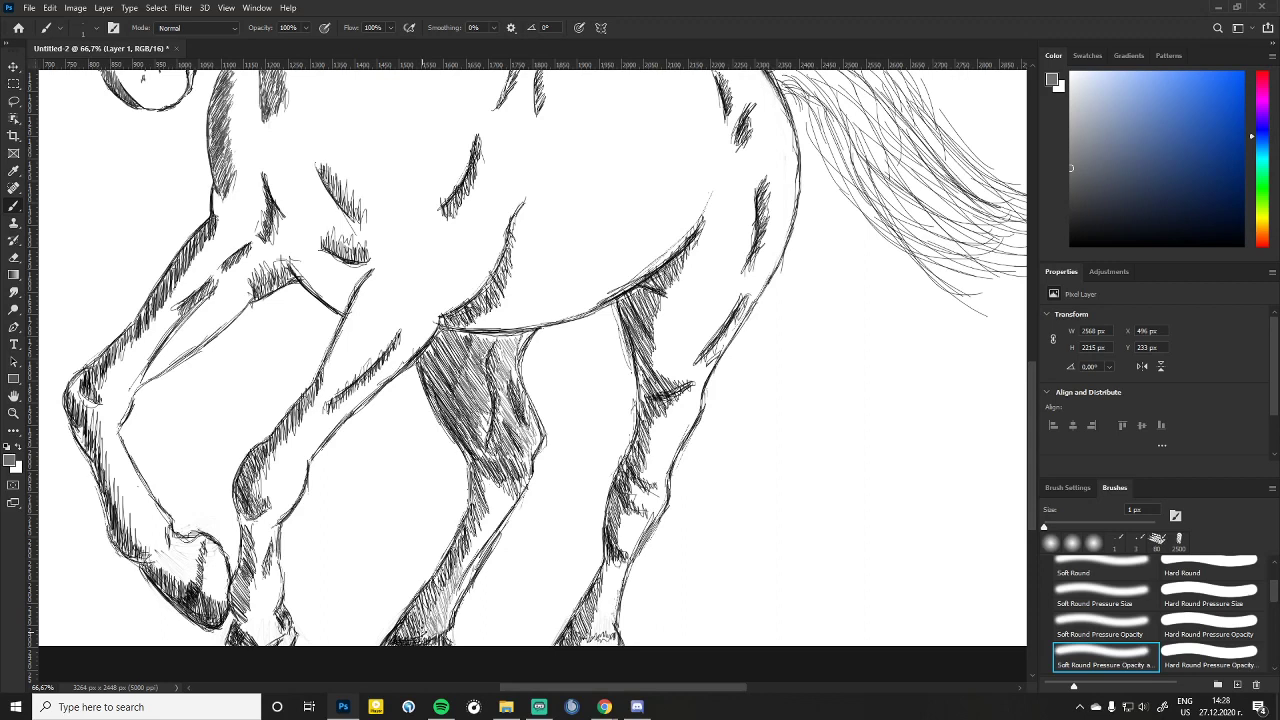
mouse_move(476, 526)
mouse_down()
mouse_move(469, 554)
mouse_move(481, 537)
mouse_up()
mouse_move(495, 484)
mouse_down()
mouse_move(482, 528)
mouse_move(504, 506)
mouse_up()
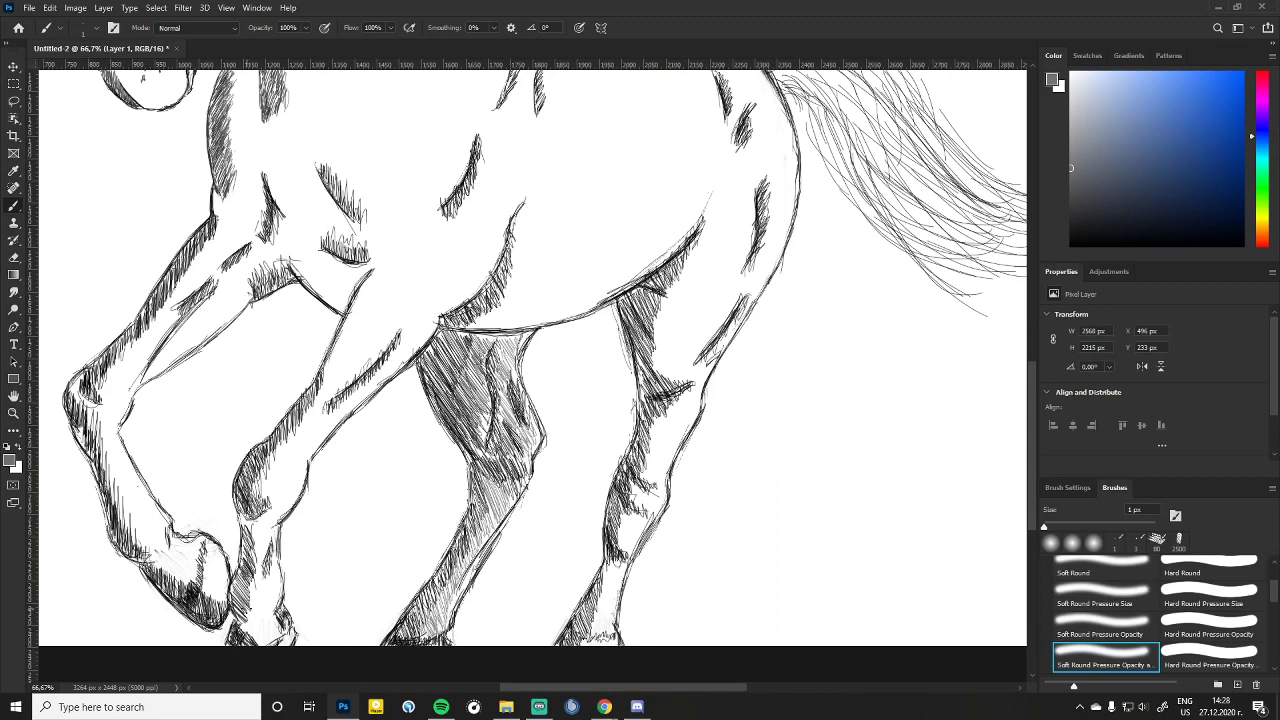
Step: Fill the standing foreleg below the knee with gray hatching down to the hoof
mouse_move(260, 626)
mouse_down()
mouse_move(246, 644)
mouse_move(249, 610)
mouse_move(260, 638)
mouse_move(248, 638)
mouse_move(250, 590)
mouse_move(254, 606)
mouse_move(268, 587)
mouse_up()
drag(277, 565, 245, 596)
drag(264, 566, 252, 592)
mouse_move(262, 536)
mouse_down()
mouse_move(248, 560)
mouse_move(264, 530)
mouse_up()
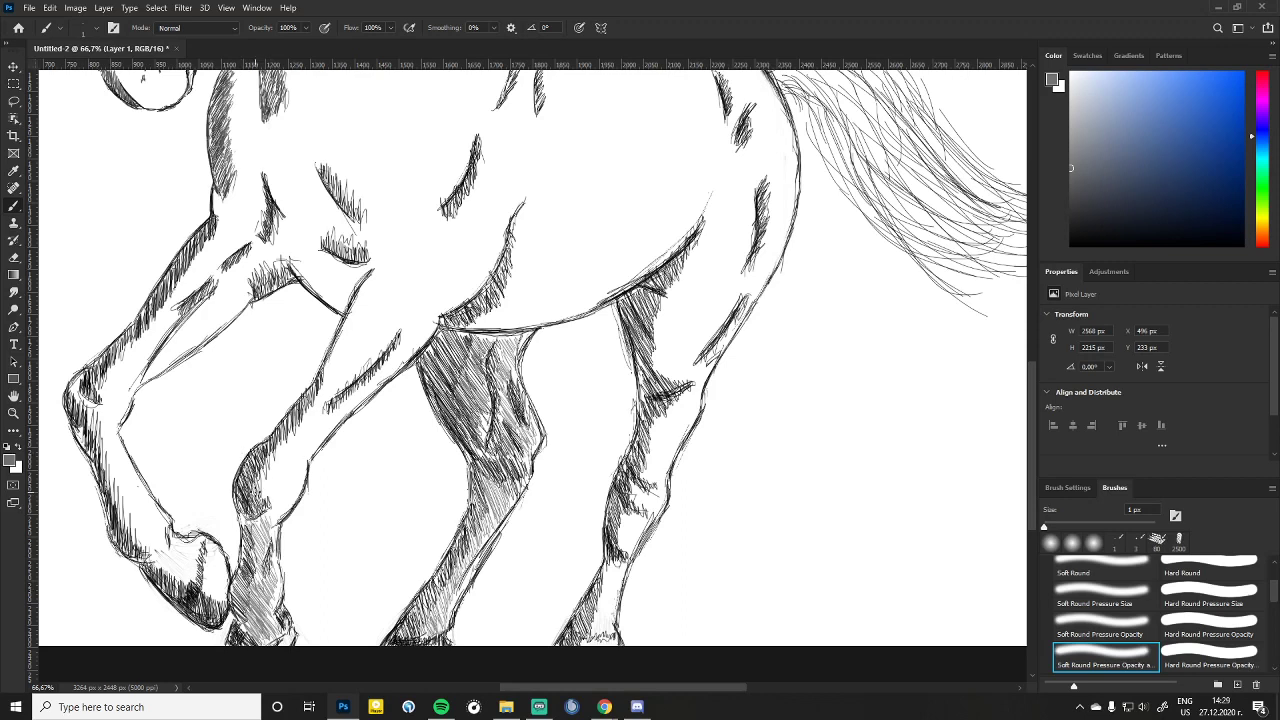
Step: Extend the shading of the standing foreleg's knee and lower forearm inward with gray strokes beside the dark hatching
drag(272, 468, 260, 492)
drag(274, 460, 264, 494)
drag(275, 469, 269, 483)
drag(275, 455, 275, 483)
drag(281, 449, 275, 479)
drag(283, 441, 280, 474)
drag(290, 438, 284, 470)
drag(294, 428, 288, 458)
drag(296, 428, 296, 452)
drag(304, 416, 306, 438)
drag(314, 398, 312, 432)
drag(318, 396, 314, 424)
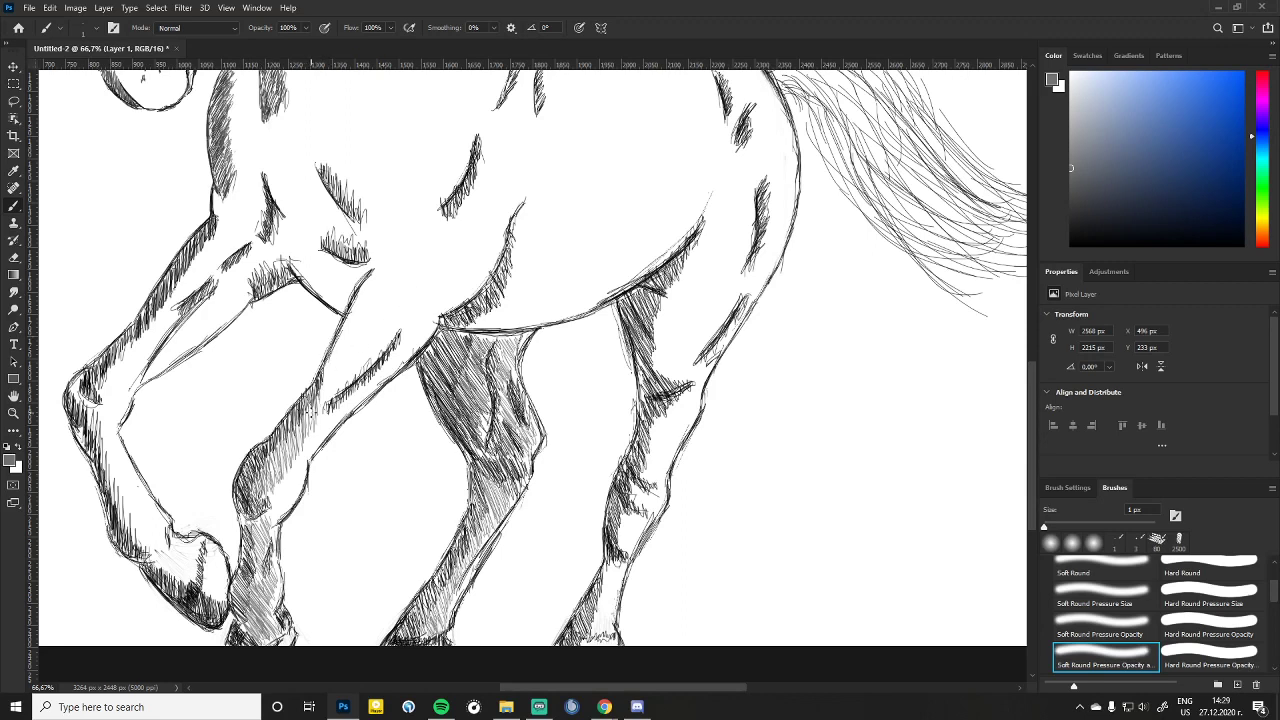
Step: Hatch the front edge of the standing foreleg's upper forearm in gray up to the elbow
drag(334, 348, 328, 376)
drag(336, 348, 334, 364)
drag(344, 328, 342, 360)
drag(352, 314, 348, 338)
drag(360, 292, 356, 326)
drag(368, 272, 366, 306)
drag(376, 274, 372, 294)
drag(374, 272, 370, 296)
drag(378, 262, 364, 308)
drag(366, 288, 360, 314)
drag(360, 294, 352, 336)
drag(352, 310, 336, 362)
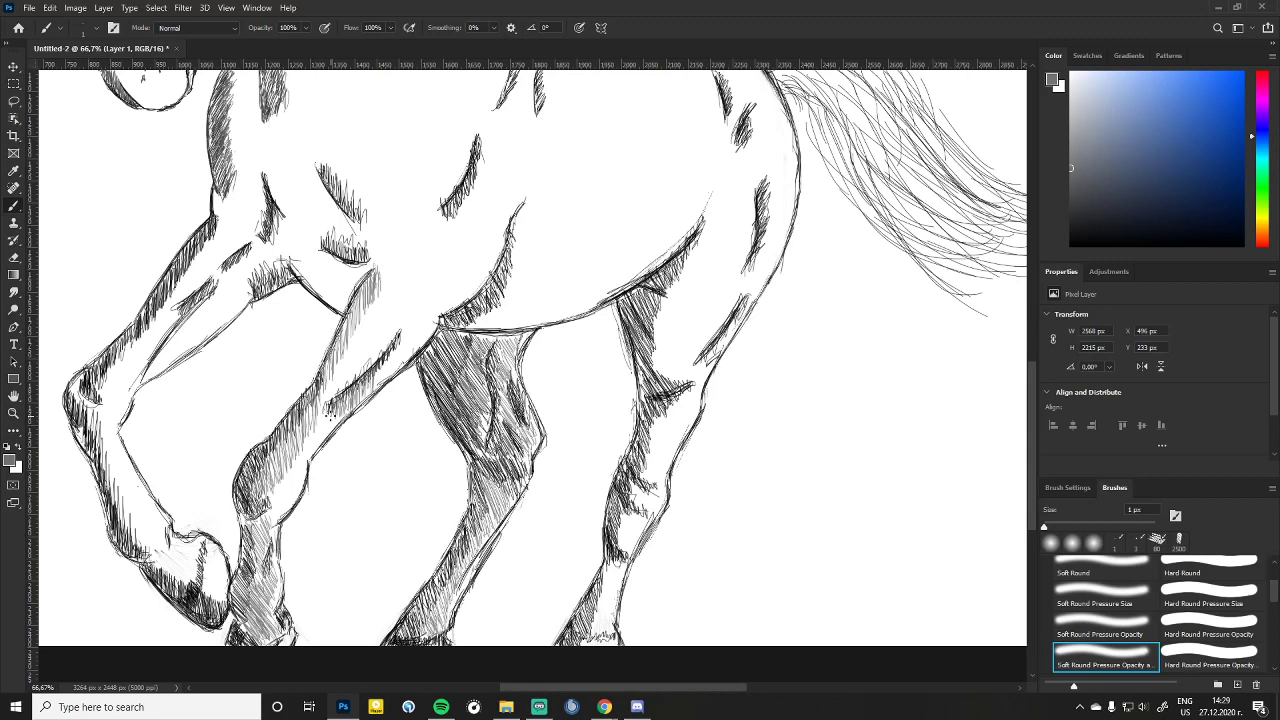
Step: Widen the diagonal muscle mark on the rear of the standing foreleg's forearm with gray hatching
drag(380, 384, 384, 360)
drag(380, 380, 392, 356)
drag(388, 376, 396, 348)
drag(394, 372, 400, 344)
drag(396, 368, 402, 336)
drag(400, 362, 406, 332)
drag(404, 352, 406, 328)
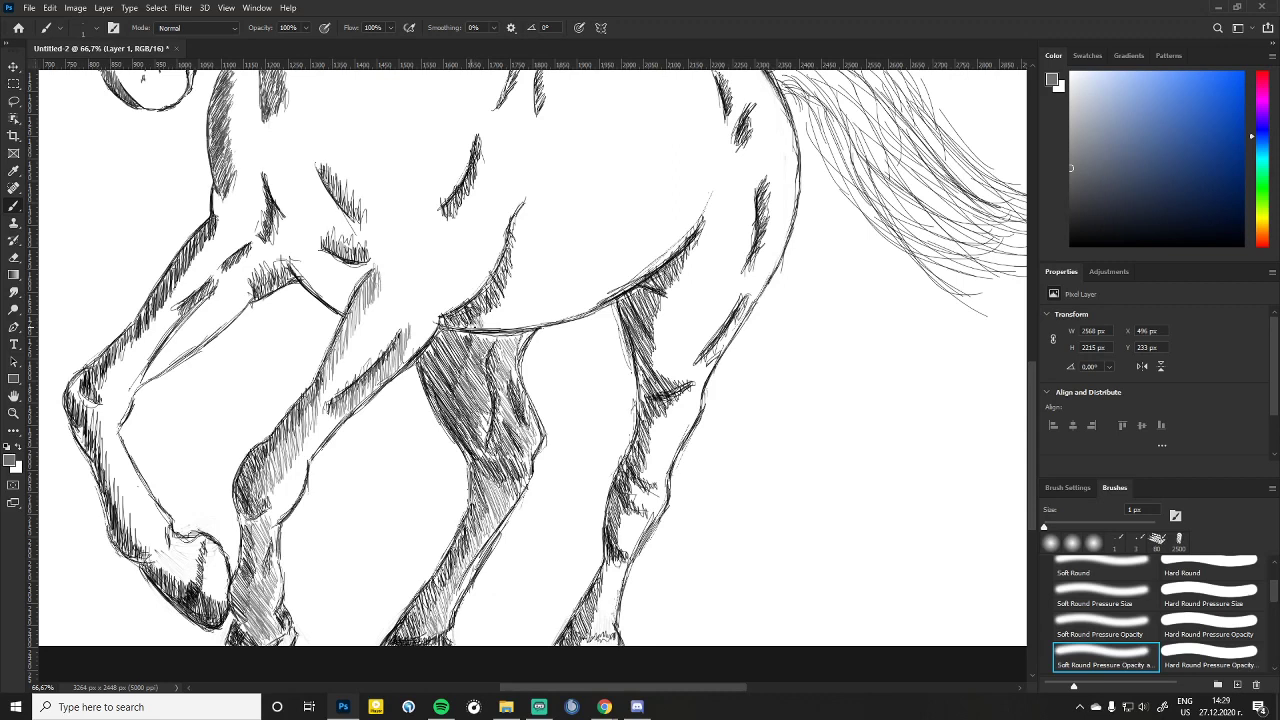
Step: Add a band of gray hatching behind the dark curved line rising from the belly
drag(478, 326, 486, 308)
drag(484, 328, 498, 302)
drag(494, 322, 506, 298)
drag(496, 318, 508, 290)
drag(500, 312, 512, 286)
drag(506, 306, 513, 286)
drag(506, 298, 514, 270)
drag(510, 280, 518, 262)
mouse_move(508, 276)
mouse_down()
mouse_move(520, 242)
mouse_move(518, 254)
mouse_up()
drag(512, 268, 520, 244)
drag(512, 260, 522, 218)
drag(518, 248, 526, 212)
drag(524, 228, 530, 208)
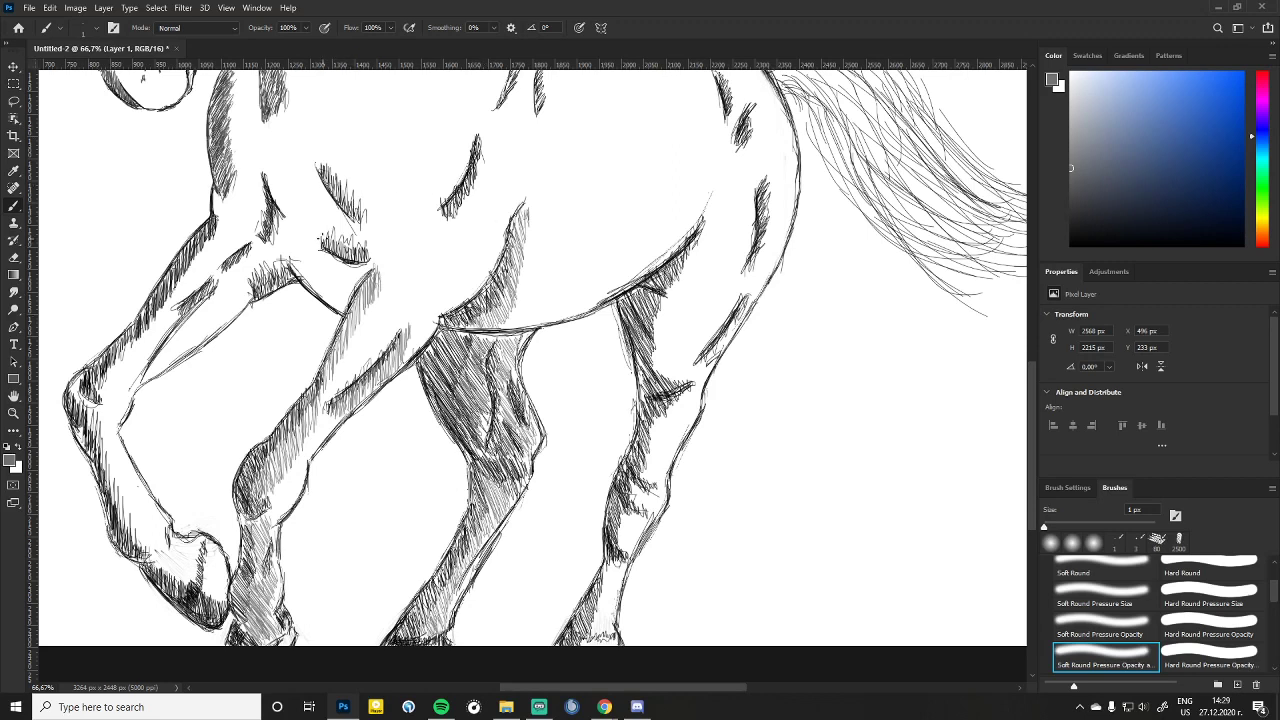
Step: Soften the two shoulder muscle marks above the standing foreleg with gray hatching
mouse_move(323, 246)
mouse_down()
mouse_move(331, 225)
mouse_move(348, 232)
mouse_up()
mouse_move(354, 248)
mouse_down()
mouse_move(363, 214)
mouse_move(337, 165)
mouse_up()
drag(342, 178, 324, 160)
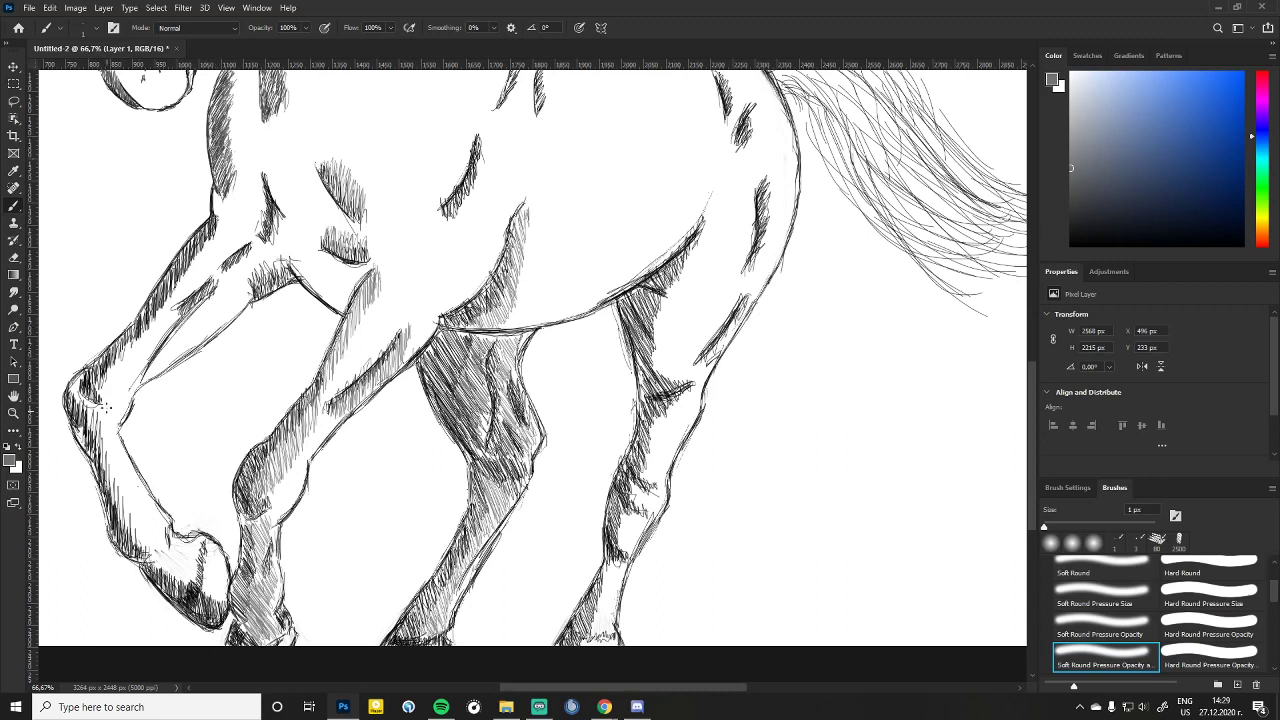
Step: Hatch the raised foreleg's knee and lower forearm in gray, widening the shading behind its front contour
drag(101, 408, 102, 380)
drag(104, 404, 102, 374)
drag(106, 406, 110, 364)
drag(111, 398, 110, 364)
drag(112, 394, 112, 360)
drag(116, 388, 120, 352)
drag(121, 380, 124, 350)
drag(128, 370, 130, 342)
drag(134, 364, 142, 322)
drag(146, 344, 152, 316)
drag(156, 334, 156, 312)
Step: Continue the gray hatching along the front of the raised foreleg's upper forearm up to the chest
drag(160, 332, 174, 278)
drag(174, 310, 178, 286)
drag(178, 302, 182, 276)
drag(184, 300, 188, 268)
drag(190, 296, 194, 260)
drag(194, 286, 198, 260)
drag(198, 286, 202, 250)
drag(202, 280, 208, 240)
drag(206, 276, 212, 240)
drag(212, 268, 220, 226)
mouse_move(210, 266)
mouse_down()
mouse_move(218, 238)
mouse_move(206, 244)
mouse_up()
drag(198, 280, 202, 252)
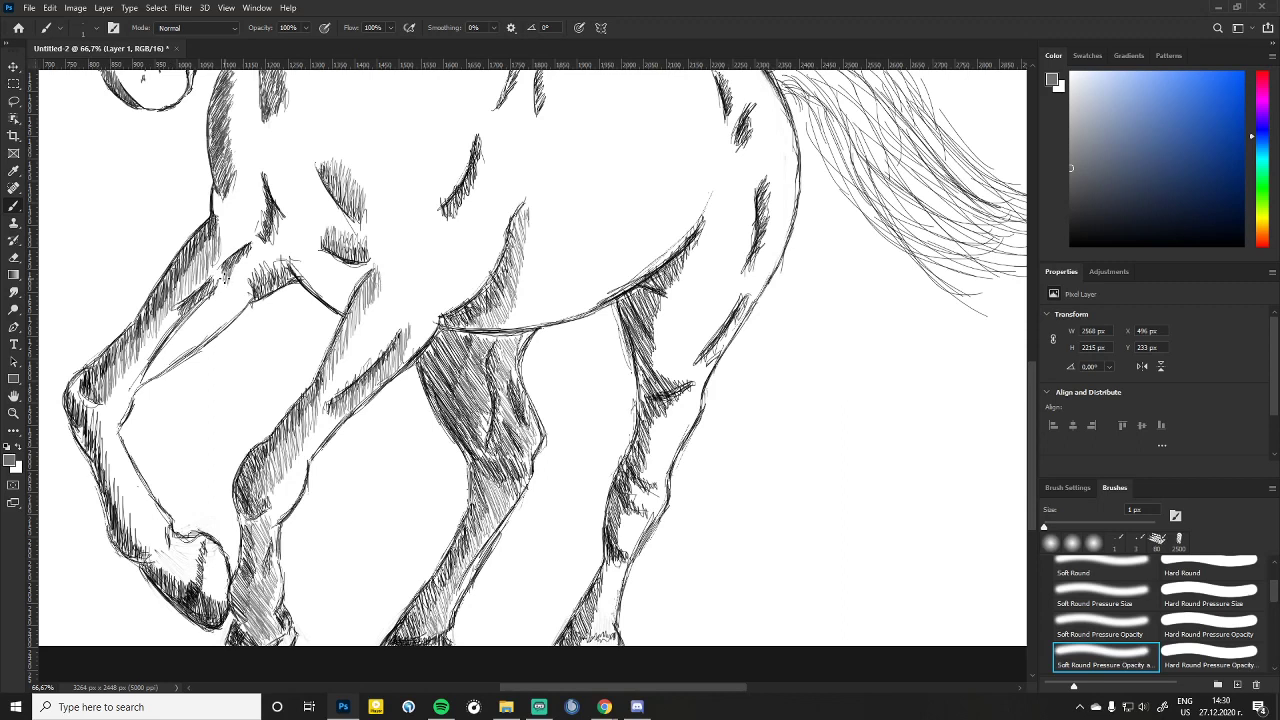
Step: Soften the two dark muscle marks above the raised foreleg with gray hatching
drag(234, 276, 236, 258)
drag(240, 274, 262, 212)
mouse_move(262, 220)
mouse_down()
mouse_move(266, 178)
mouse_move(263, 188)
mouse_up()
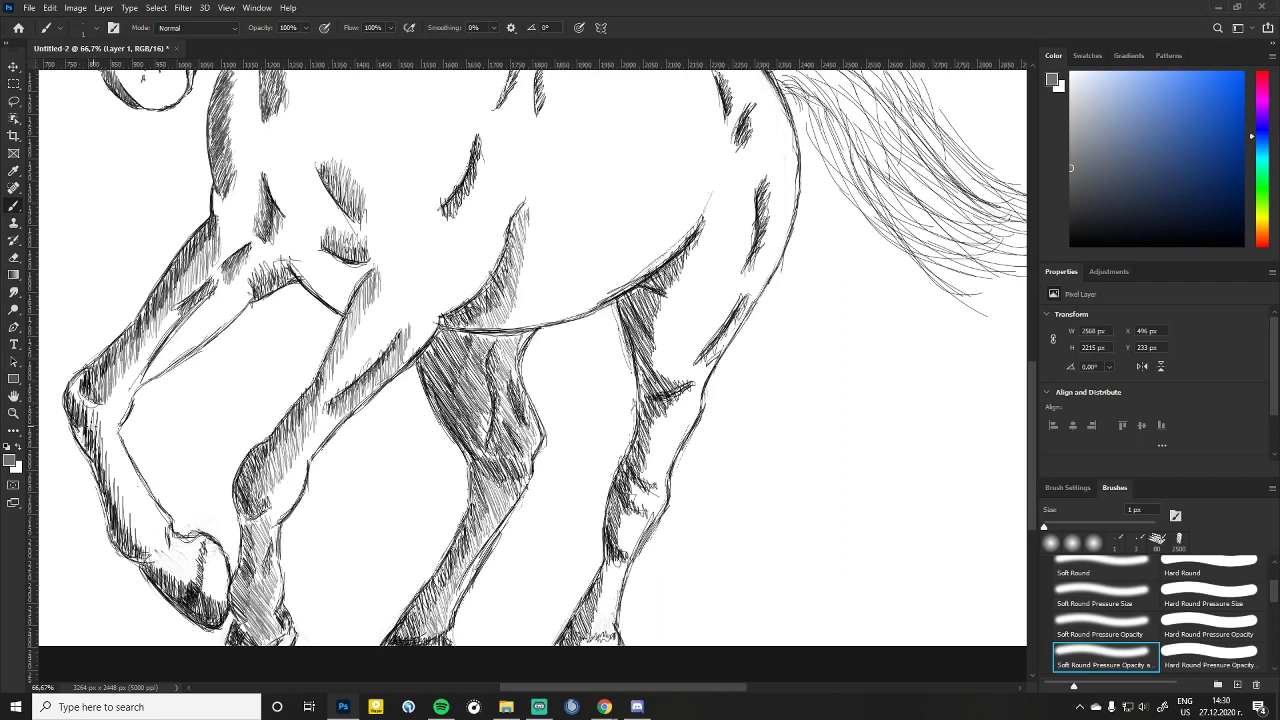
Step: Hatch the front side of the raised foreleg in gray from below the knee down toward the fetlock
drag(92, 432, 90, 412)
drag(93, 440, 96, 416)
drag(97, 456, 102, 430)
mouse_move(106, 472)
mouse_down()
mouse_move(102, 436)
mouse_move(109, 448)
mouse_up()
drag(113, 500, 113, 460)
drag(117, 500, 116, 470)
mouse_move(127, 520)
mouse_down()
mouse_move(123, 470)
mouse_move(128, 480)
mouse_up()
drag(133, 528, 132, 490)
drag(139, 548, 133, 498)
drag(131, 526, 127, 502)
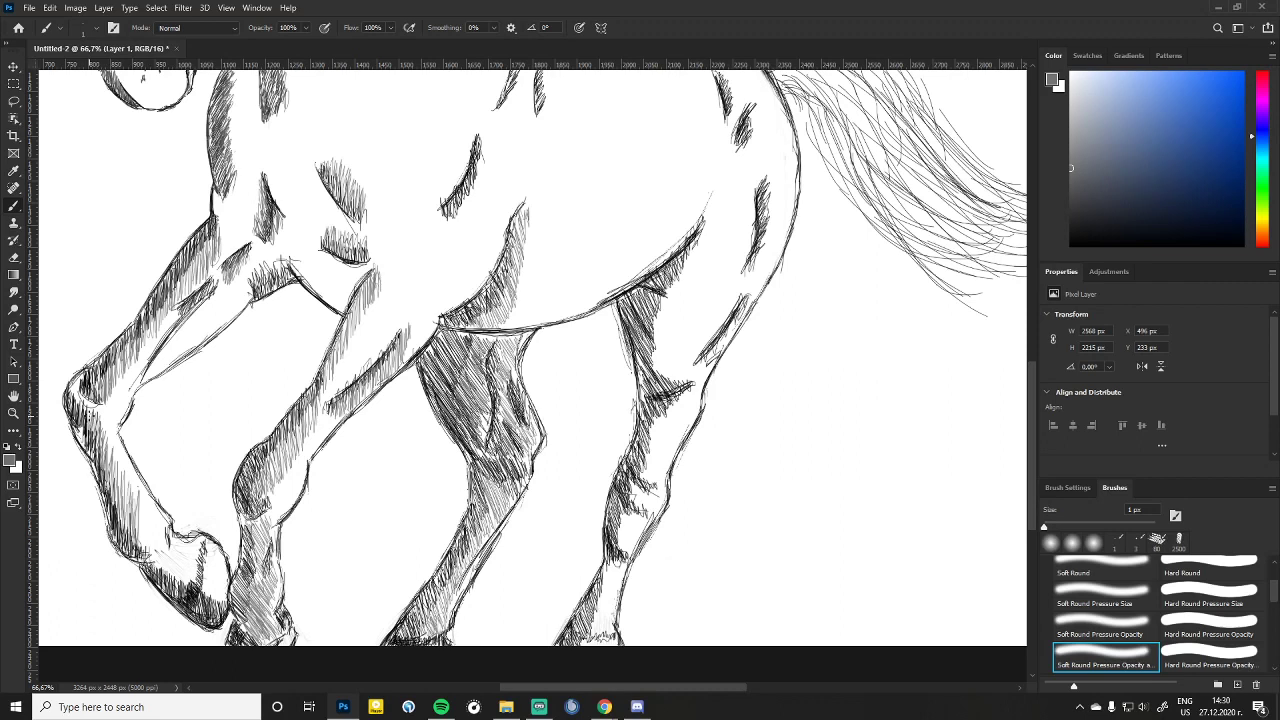
Step: Extend the gray hatching across the raised foreleg's fetlock to the start of the hoof
drag(140, 550, 136, 532)
drag(138, 546, 139, 514)
drag(145, 544, 145, 518)
drag(149, 562, 149, 522)
drag(155, 568, 154, 528)
mouse_move(159, 578)
mouse_down()
mouse_move(157, 530)
mouse_move(161, 552)
mouse_move(171, 548)
mouse_up()
Step: Fill the raised foreleg's hoof with gray hatching
drag(176, 582, 175, 554)
drag(179, 584, 178, 550)
drag(185, 582, 185, 552)
drag(187, 580, 185, 550)
drag(191, 584, 190, 550)
drag(196, 580, 198, 552)
drag(208, 596, 203, 568)
drag(211, 596, 206, 554)
drag(218, 604, 210, 552)
drag(220, 604, 214, 554)
drag(224, 600, 218, 552)
drag(226, 594, 220, 554)
mouse_move(227, 586)
mouse_down()
mouse_move(224, 558)
mouse_move(162, 546)
mouse_up()
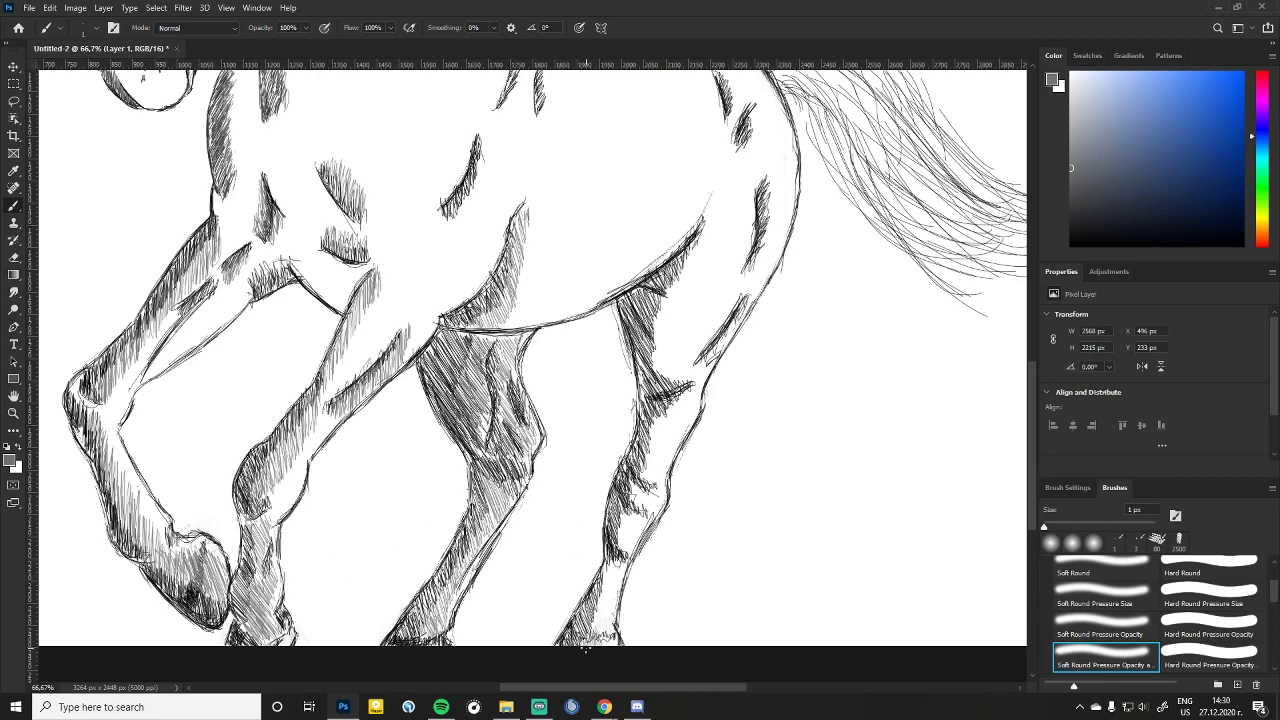
Step: Hatch the lower part of the rearmost hind leg in gray from the foot up past the lower joint
drag(604, 644, 620, 512)
drag(628, 540, 628, 516)
drag(634, 536, 628, 480)
drag(638, 506, 636, 486)
drag(642, 508, 634, 482)
drag(646, 510, 640, 450)
drag(648, 484, 646, 460)
drag(652, 482, 646, 448)
Step: Fill the middle section of the rearmost hind leg with gray hatching up to the dark horizontal crease
drag(658, 480, 650, 446)
drag(660, 466, 650, 430)
drag(658, 462, 652, 420)
drag(662, 452, 656, 416)
drag(666, 442, 662, 418)
drag(670, 440, 664, 412)
drag(672, 440, 668, 404)
drag(680, 434, 672, 402)
drag(684, 430, 678, 392)
drag(688, 420, 684, 390)
Step: Hatch the rearmost hind leg's inner thigh in gray up to the belly line and touch up its rear muscle mark
drag(692, 416, 650, 356)
drag(662, 384, 656, 340)
drag(670, 386, 658, 344)
drag(660, 370, 660, 336)
drag(680, 384, 656, 328)
drag(674, 364, 648, 314)
drag(674, 368, 652, 312)
drag(676, 362, 662, 286)
mouse_move(682, 334)
mouse_down()
mouse_move(666, 282)
mouse_move(698, 230)
mouse_up()
drag(714, 353, 736, 326)
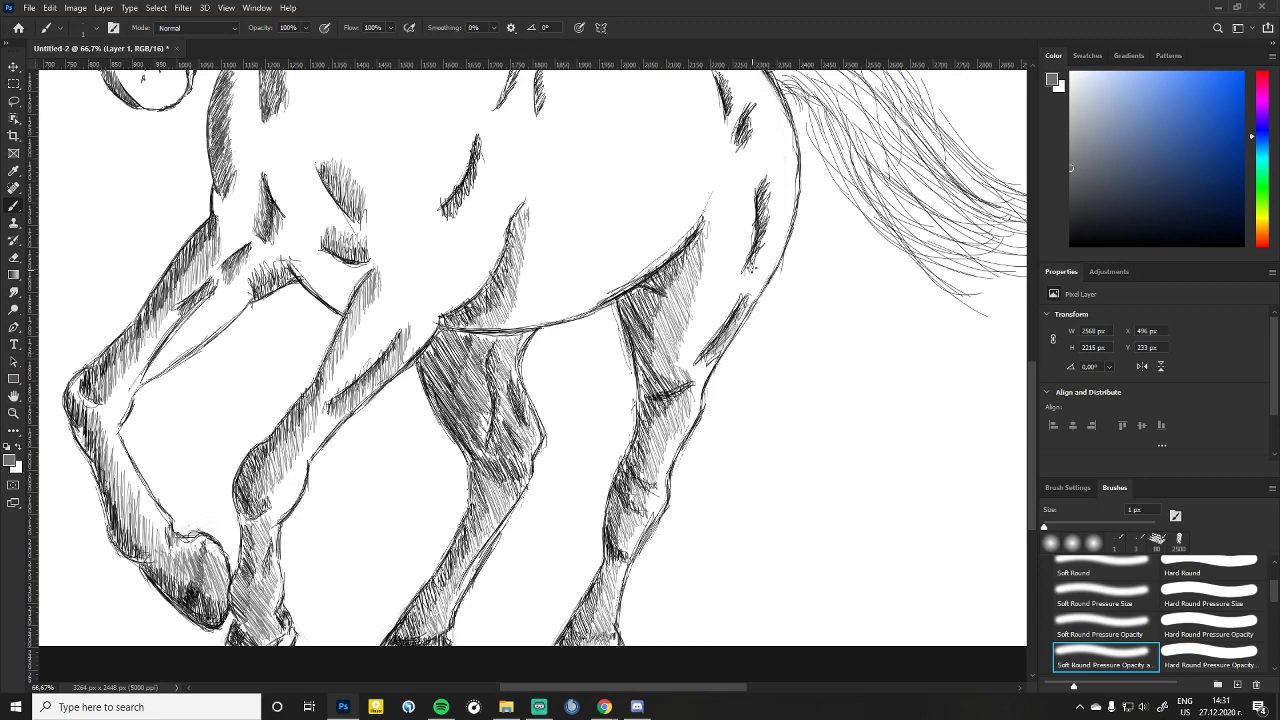
Step: Widen the long muscle mark on the haunch and the two small rump marks with gray hatching
drag(760, 270, 760, 184)
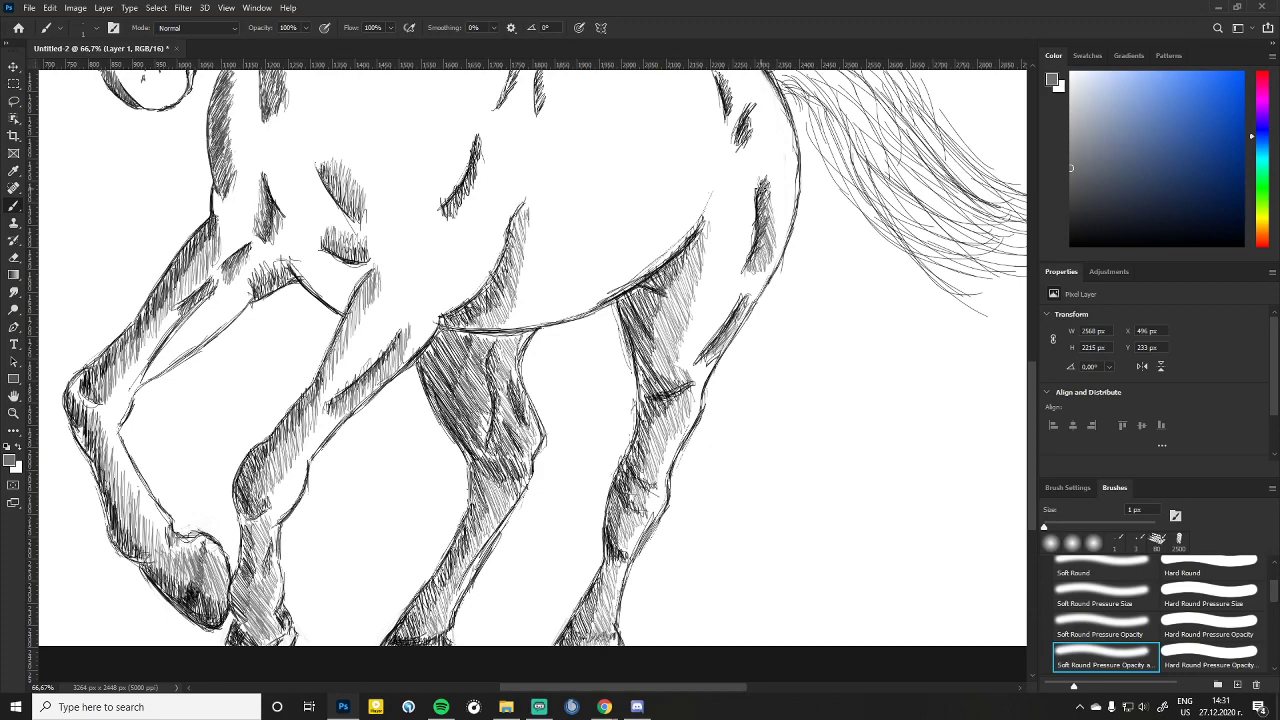
scroll(808, 188, down, 1)
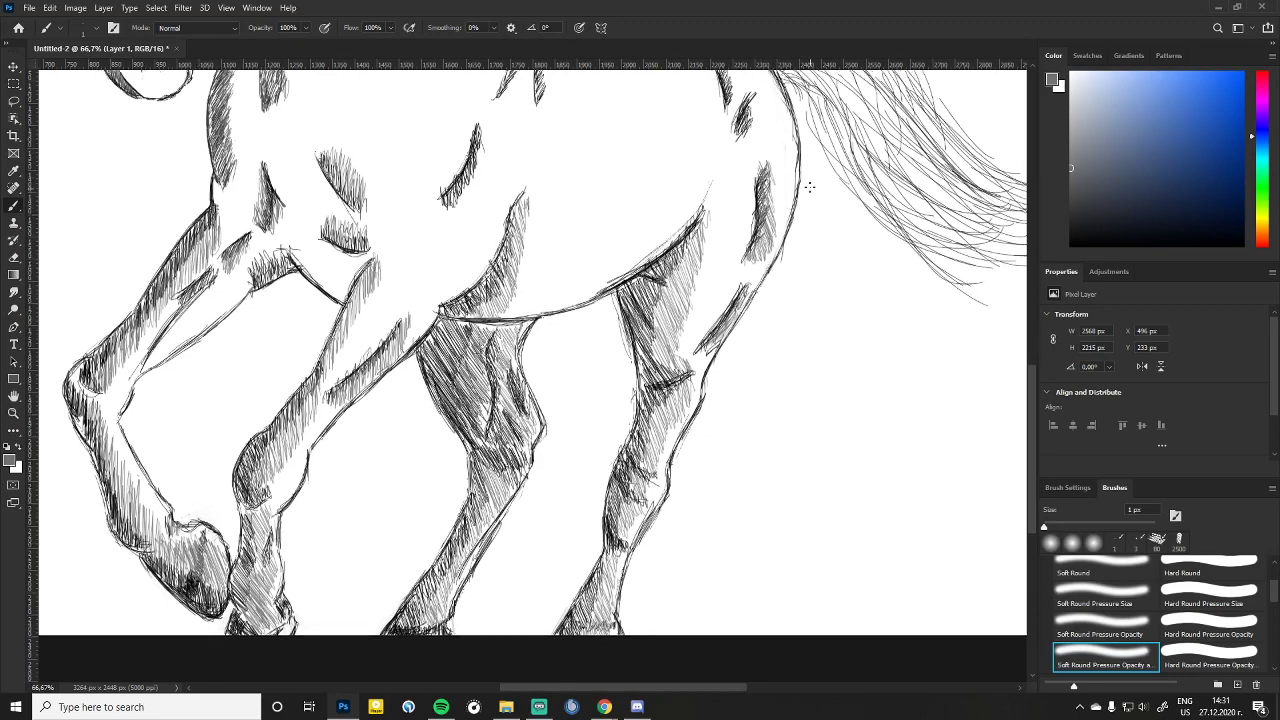
scroll(804, 186, up, 5)
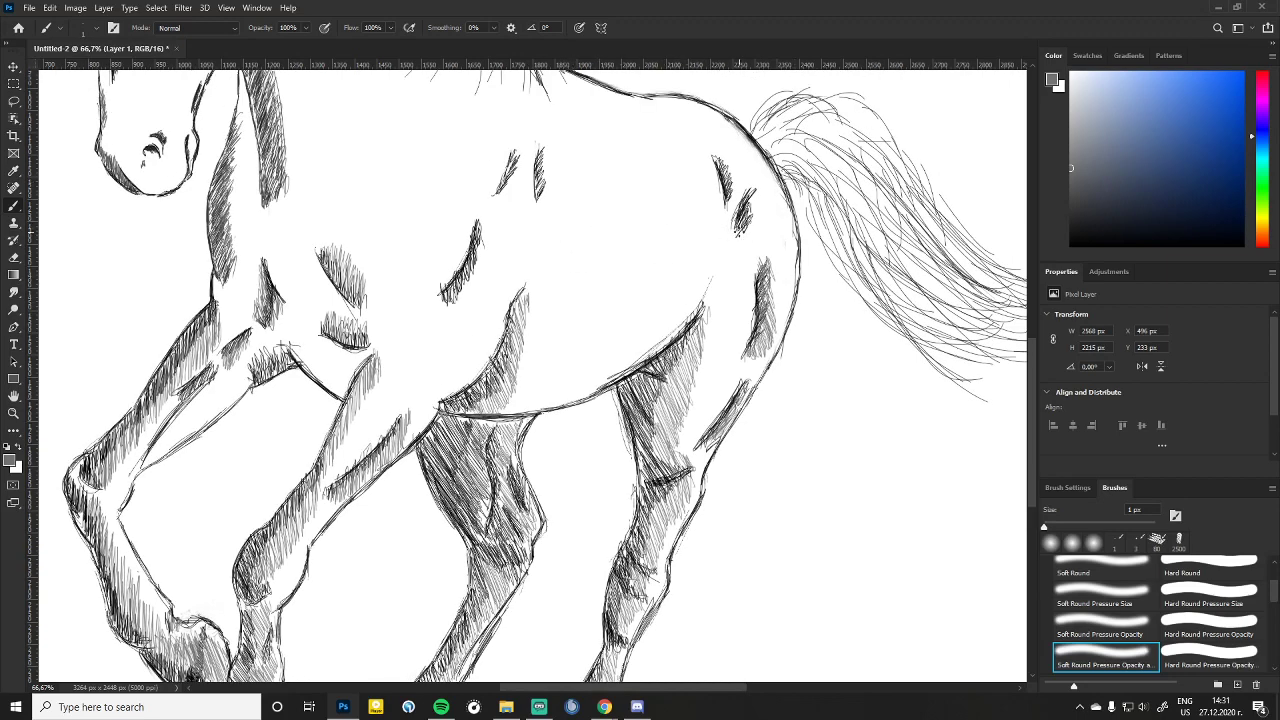
mouse_move(745, 229)
mouse_down()
mouse_move(752, 204)
mouse_move(733, 198)
mouse_move(729, 174)
mouse_move(723, 188)
mouse_up()
Step: Soften the flank mark and the curved rib mark in the middle of the body with gray hatching
drag(540, 199, 543, 165)
drag(549, 183, 541, 154)
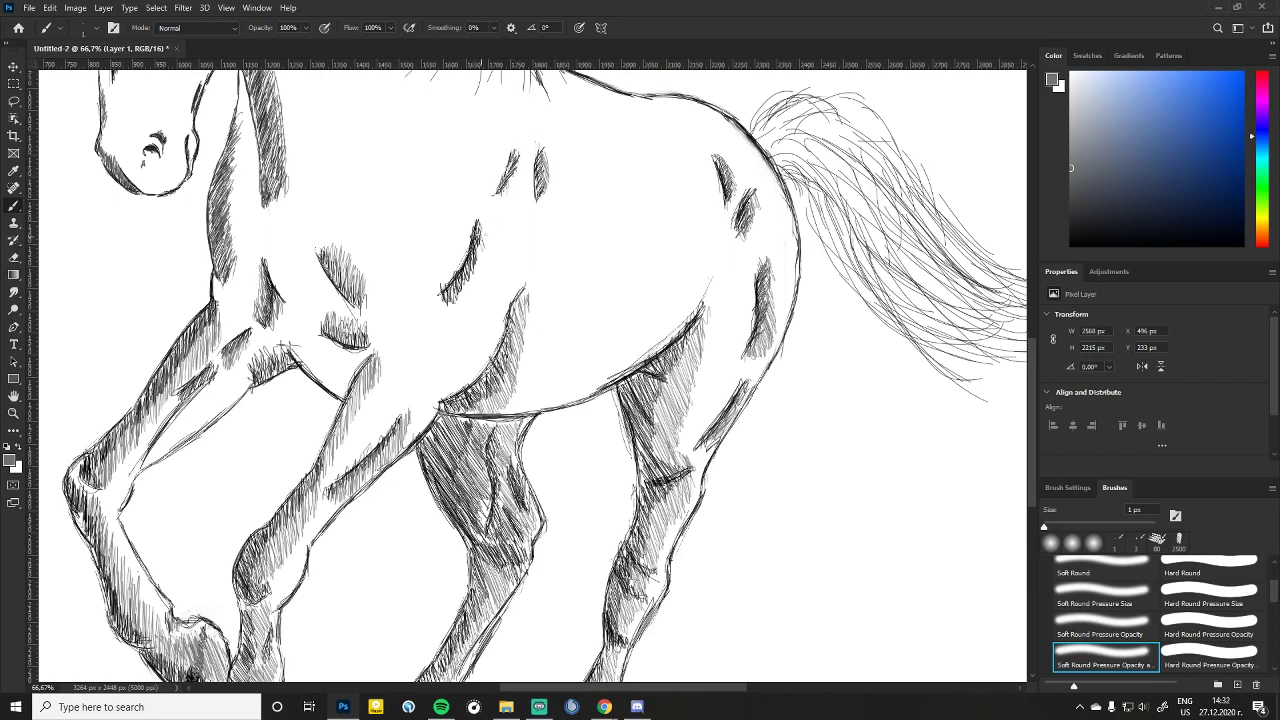
drag(476, 256, 482, 240)
mouse_move(474, 274)
mouse_down()
mouse_move(482, 244)
mouse_move(472, 270)
mouse_up()
Step: Fill the front of the chest with diagonal gray hatching from the shoulder up to the base of the neck
drag(213, 300, 248, 228)
drag(234, 246, 250, 214)
drag(230, 250, 248, 218)
drag(228, 240, 246, 192)
drag(230, 210, 246, 178)
mouse_move(230, 206)
mouse_down()
mouse_move(250, 174)
mouse_move(240, 182)
mouse_up()
drag(234, 188, 252, 162)
drag(230, 186, 250, 156)
drag(228, 178, 248, 144)
mouse_move(228, 170)
mouse_down()
mouse_move(252, 136)
mouse_move(242, 120)
mouse_up()
drag(234, 128, 244, 105)
drag(230, 156, 248, 128)
drag(230, 166, 250, 139)
drag(233, 180, 251, 156)
drag(224, 210, 252, 166)
drag(229, 213, 248, 196)
drag(230, 234, 252, 204)
mouse_move(232, 242)
mouse_down()
mouse_move(248, 216)
mouse_move(258, 222)
mouse_up()
drag(238, 262, 250, 238)
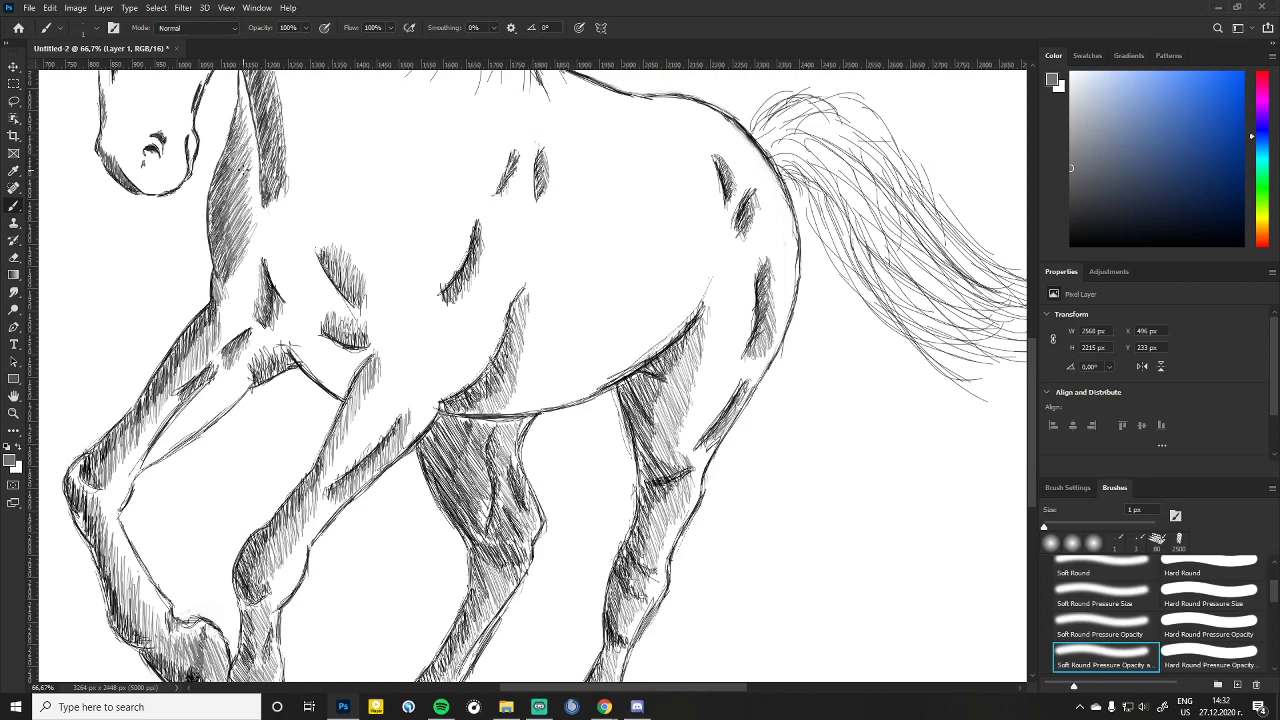
Step: Widen the dark neck shadow behind the jaw with gray hatching from its lower end up to the cheek
scroll(244, 170, up, 6)
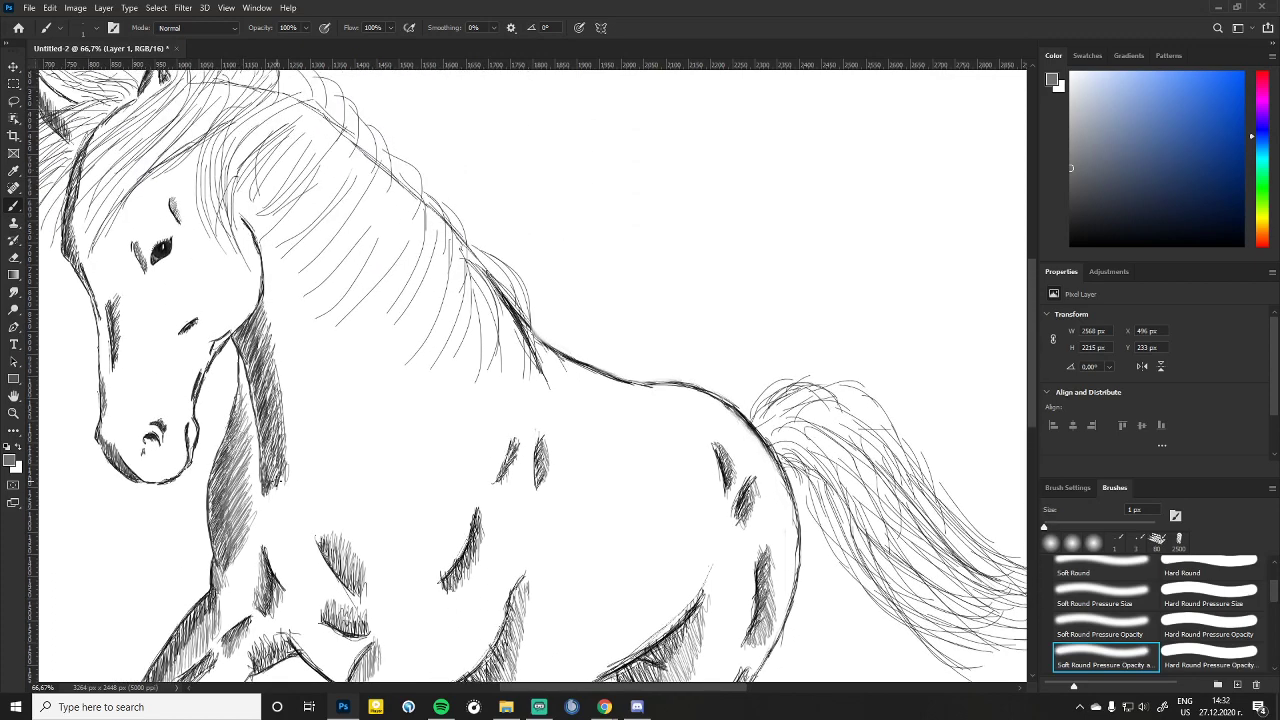
drag(282, 464, 298, 476)
drag(274, 434, 296, 466)
mouse_move(274, 426)
mouse_down()
mouse_move(294, 460)
mouse_move(296, 390)
mouse_move(282, 362)
mouse_up()
mouse_move(258, 360)
mouse_down()
mouse_move(282, 338)
mouse_move(276, 314)
mouse_up()
drag(262, 346, 280, 312)
drag(260, 334, 276, 300)
drag(262, 324, 274, 286)
drag(264, 316, 278, 282)
drag(264, 308, 278, 276)
drag(262, 294, 278, 260)
drag(262, 288, 276, 250)
mouse_move(264, 272)
mouse_down()
mouse_move(270, 238)
mouse_move(282, 256)
mouse_up()
mouse_move(266, 292)
mouse_down()
mouse_move(282, 266)
mouse_move(278, 288)
mouse_up()
drag(264, 286, 272, 272)
drag(266, 328, 276, 298)
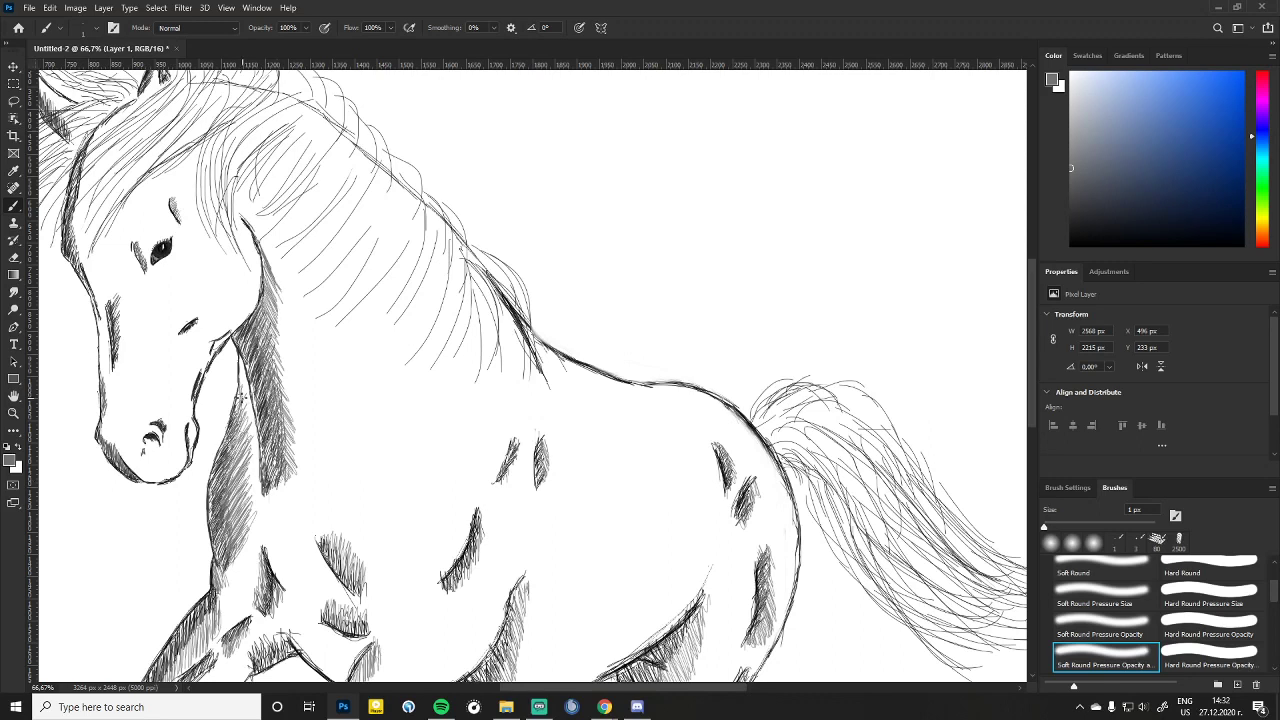
Step: Add gray strokes to the inner edge of the chest shading beside the neck shadow
drag(239, 420, 245, 398)
mouse_move(241, 444)
mouse_down()
mouse_move(252, 418)
mouse_move(248, 442)
mouse_up()
mouse_move(236, 474)
mouse_down()
mouse_move(249, 450)
mouse_move(240, 460)
mouse_up()
drag(248, 492, 244, 468)
drag(246, 504, 242, 484)
mouse_move(238, 512)
mouse_down()
mouse_move(234, 478)
mouse_move(242, 502)
mouse_up()
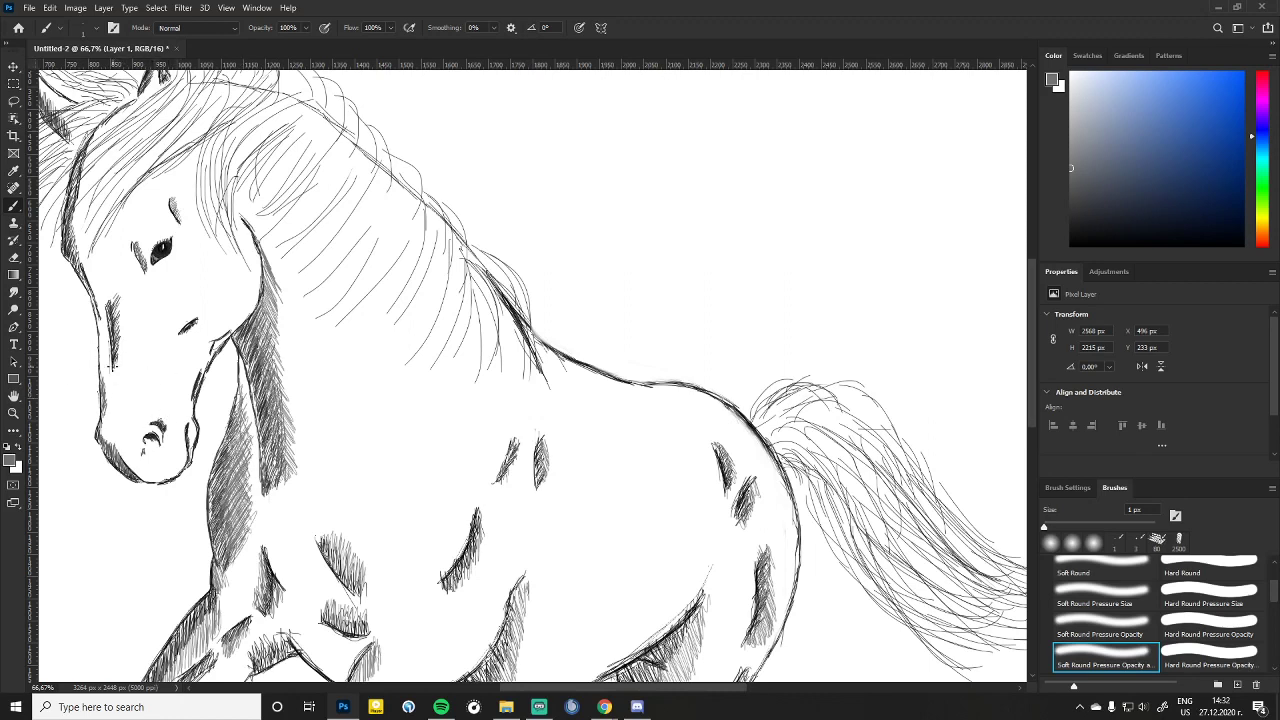
Step: Widen the long dark mark on the bridge of the horse's nose with gray hatching
drag(122, 350, 120, 338)
drag(120, 344, 116, 308)
drag(122, 328, 128, 286)
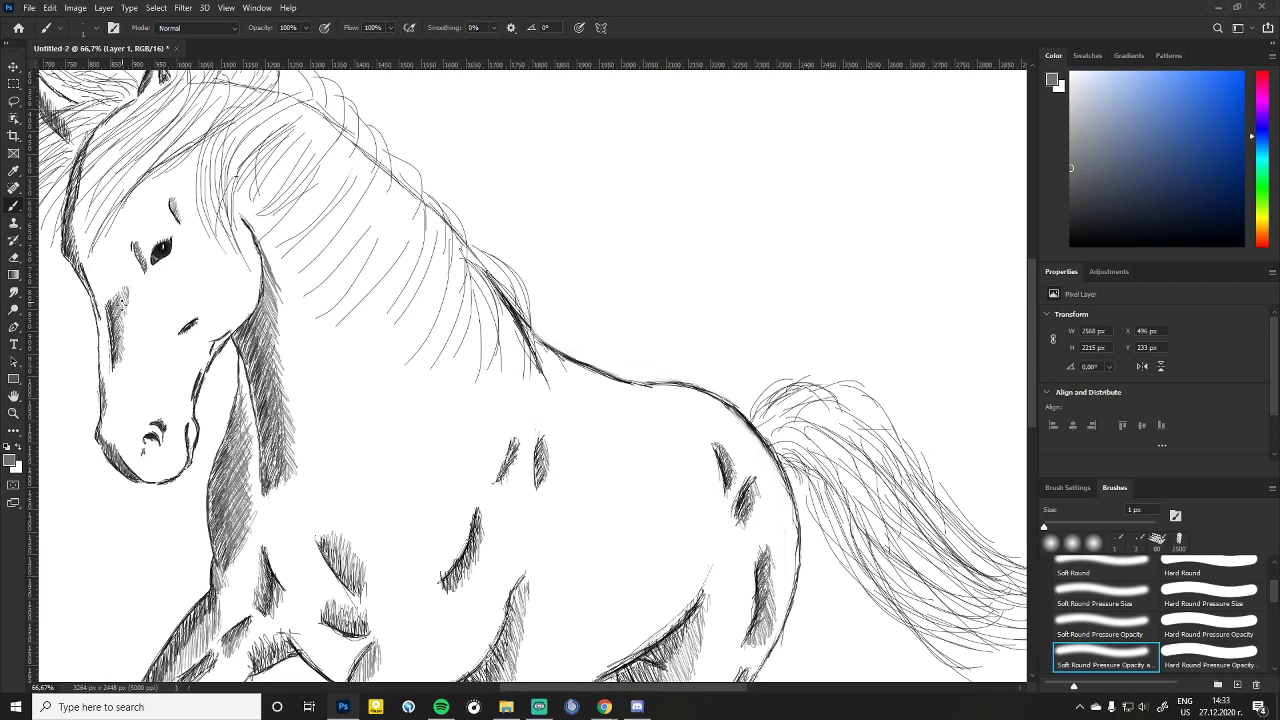
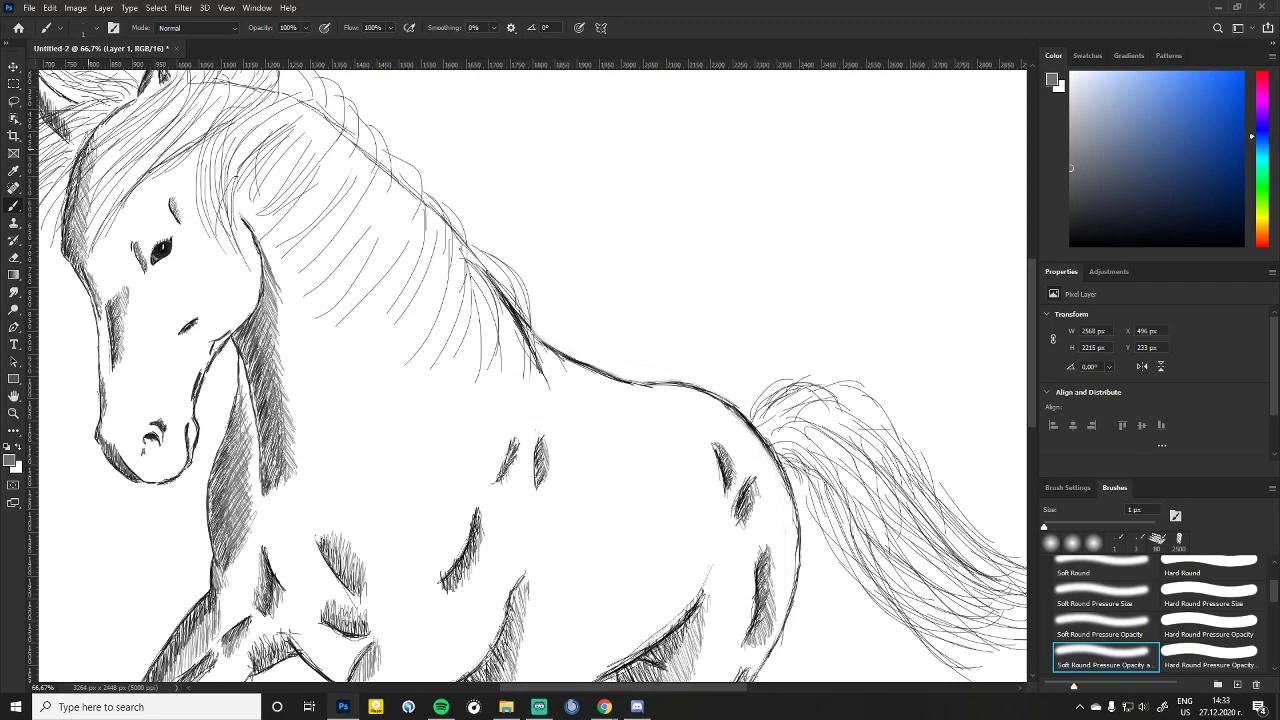
Step: Shade the horse's muzzle with gray hatching from the chin and nostril up to the lower end of the nose bridge
click(105, 437)
mouse_move(106, 438)
mouse_down()
mouse_move(109, 416)
mouse_move(136, 474)
mouse_up()
drag(110, 432, 134, 470)
mouse_move(134, 458)
mouse_down()
mouse_move(150, 479)
mouse_move(142, 469)
mouse_up()
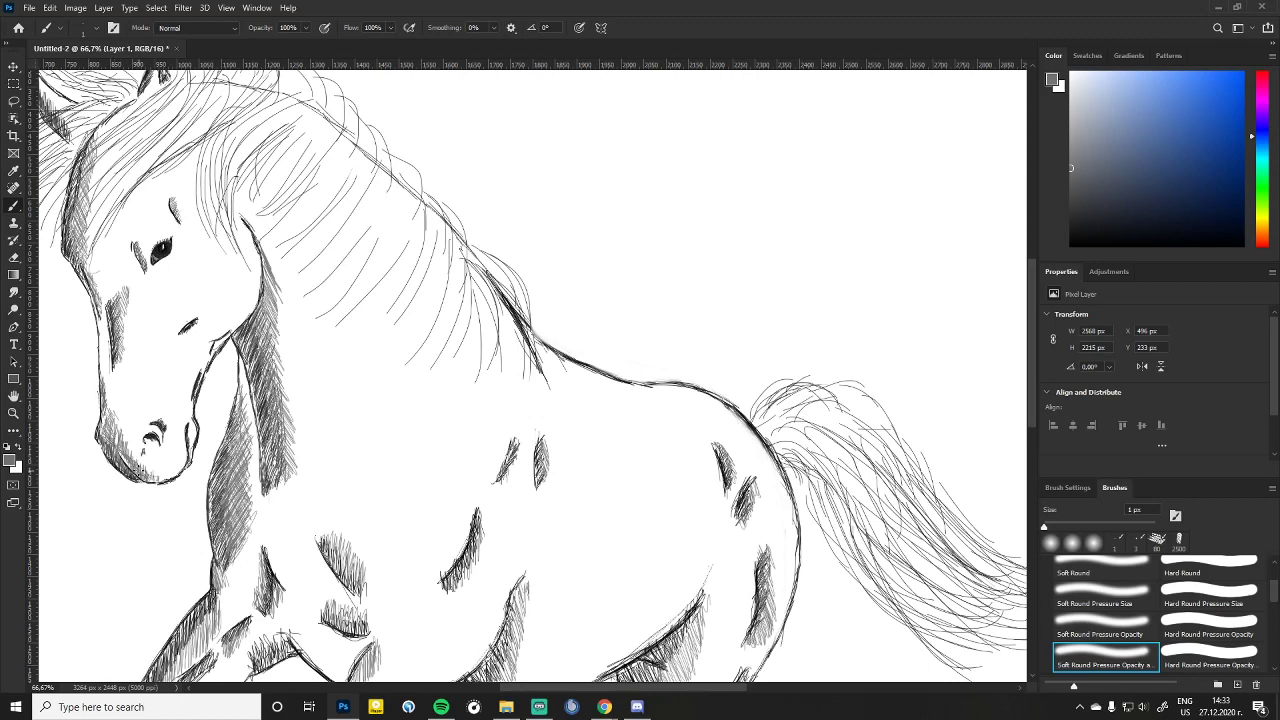
drag(110, 424, 122, 431)
drag(106, 414, 118, 419)
mouse_move(110, 401)
mouse_down()
mouse_move(120, 419)
mouse_move(120, 374)
mouse_move(124, 423)
mouse_move(152, 422)
mouse_move(130, 433)
mouse_move(131, 451)
mouse_move(115, 414)
mouse_up()
mouse_move(109, 396)
mouse_down()
mouse_move(138, 420)
mouse_move(146, 462)
mouse_move(194, 441)
mouse_up()
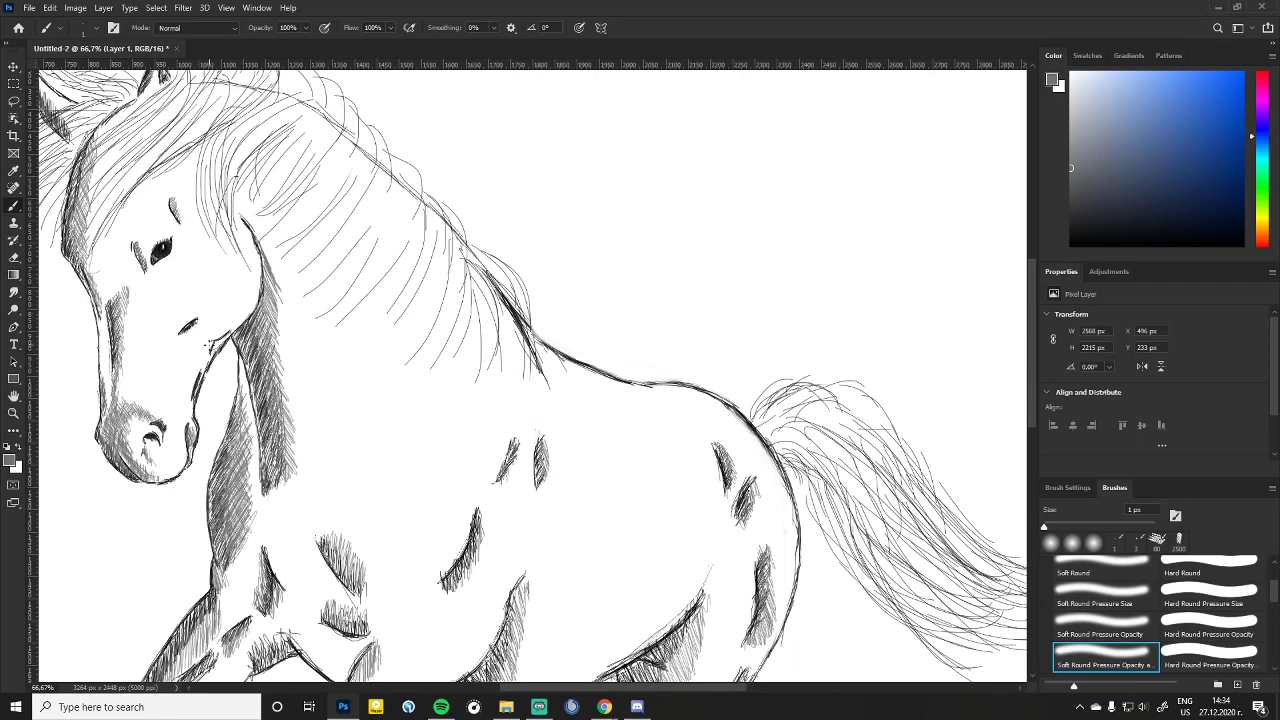
Step: Extend the cheek mark and the small dark marks around the eye with short gray hatching
drag(209, 345, 218, 345)
mouse_move(193, 330)
mouse_down()
mouse_move(171, 361)
mouse_move(180, 341)
mouse_up()
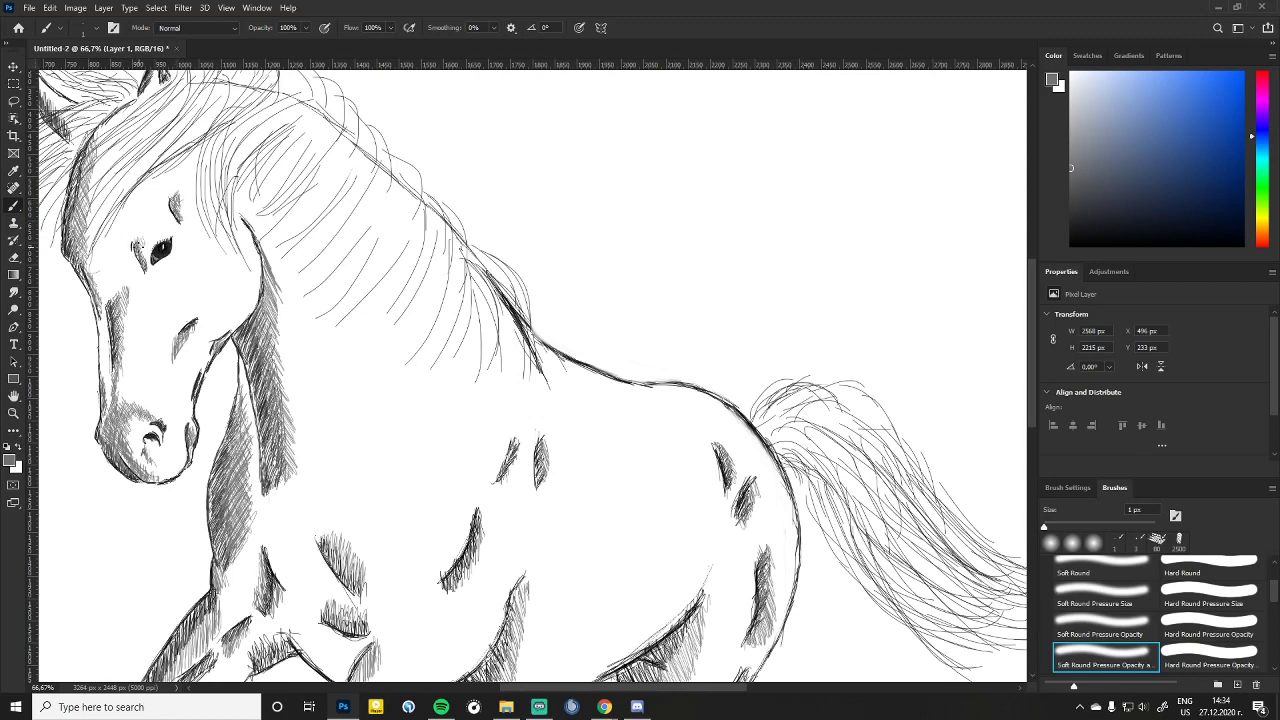
drag(140, 248, 149, 238)
Step: Add gray strokes to the neck shadow behind the jaw and to the dark marks on the chest and shoulder
drag(262, 336, 272, 316)
mouse_move(263, 375)
mouse_down()
mouse_move(275, 355)
mouse_move(281, 369)
mouse_up()
mouse_move(283, 454)
mouse_down()
mouse_move(291, 438)
mouse_move(298, 466)
mouse_up()
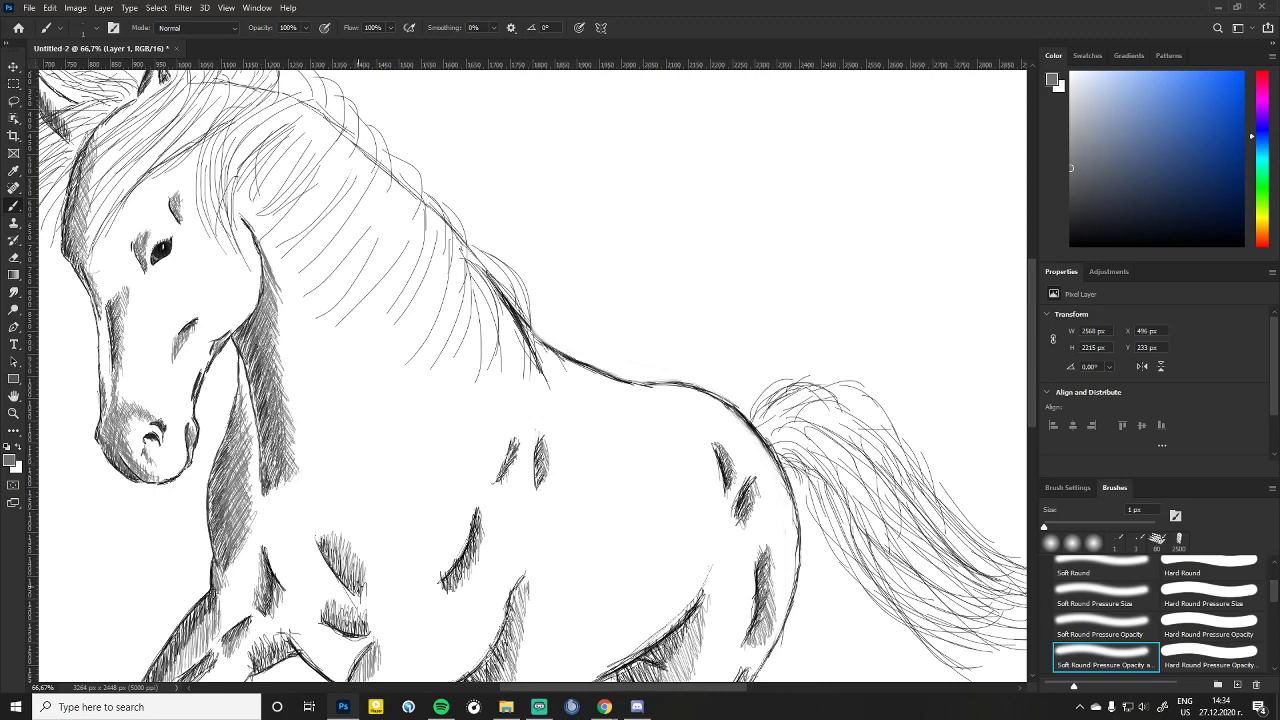
mouse_move(353, 585)
mouse_down()
mouse_move(365, 569)
mouse_move(331, 535)
mouse_up()
drag(459, 580, 478, 559)
Step: Switch the brush color to near-black and darken the mane strands from behind the near ear down toward the cheek
scroll(419, 452, up, 5)
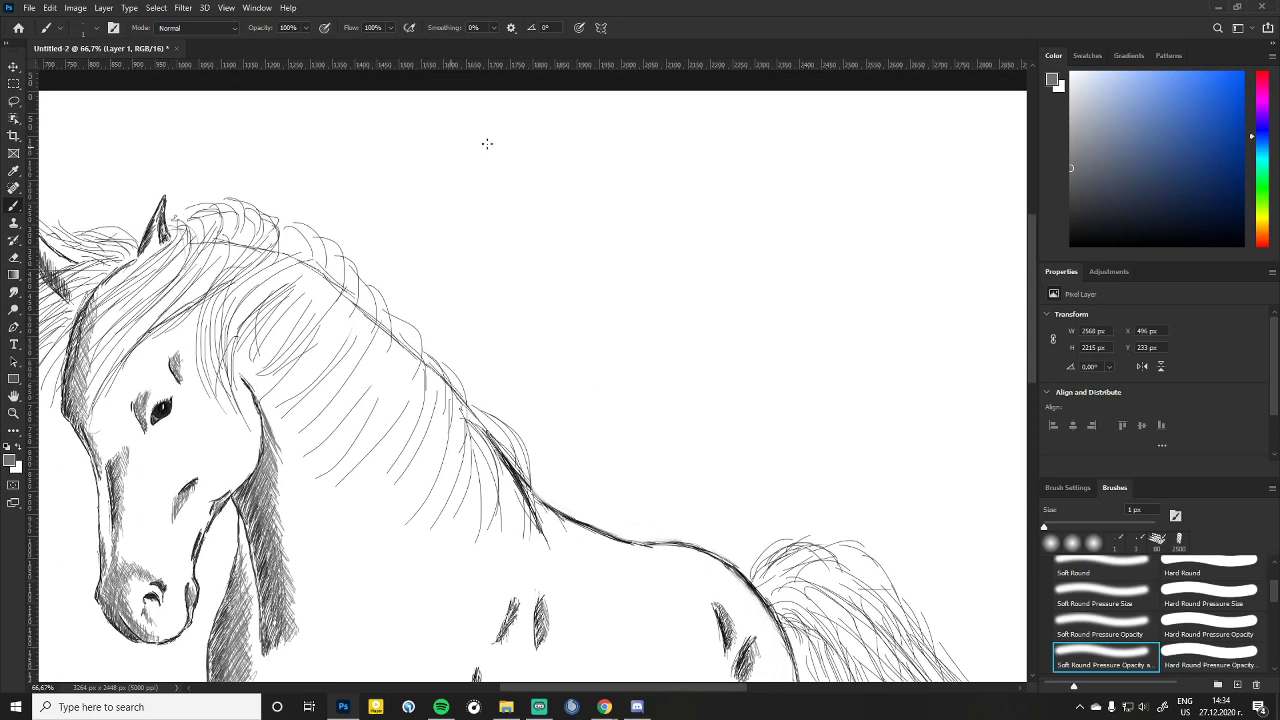
click(1085, 232)
mouse_move(172, 229)
mouse_down()
mouse_move(185, 256)
mouse_move(150, 294)
mouse_move(210, 260)
mouse_up()
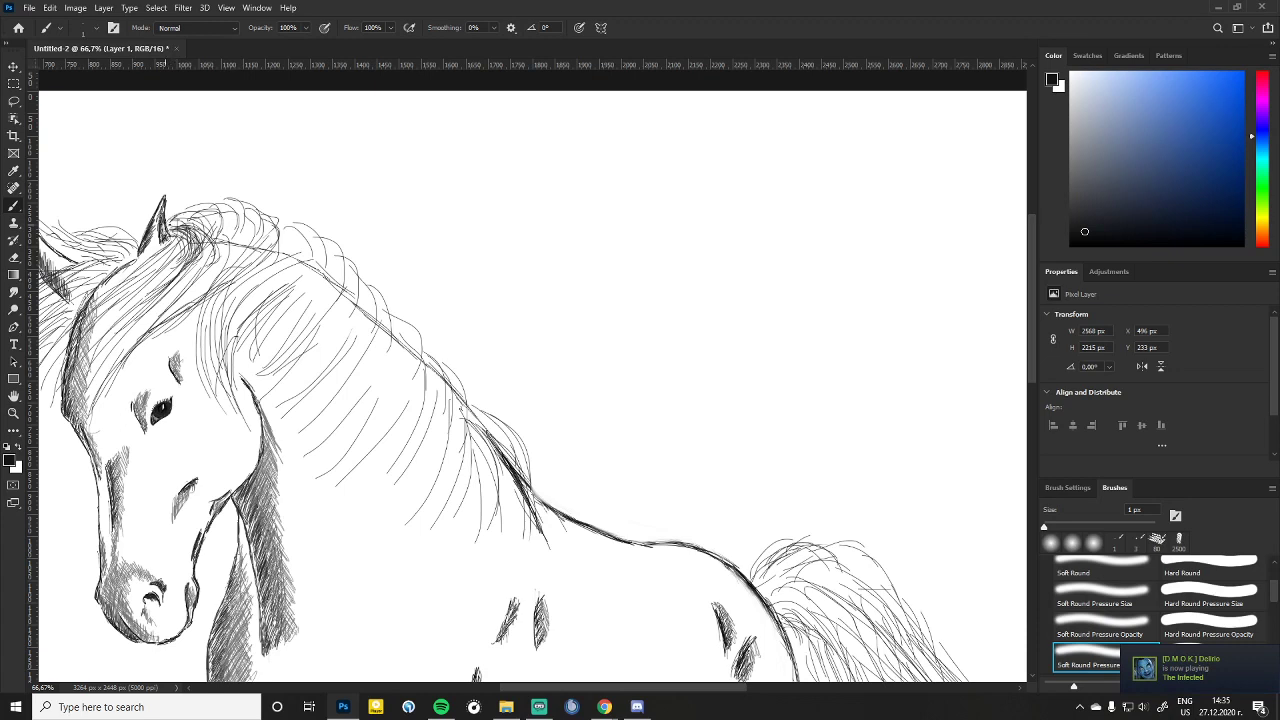
mouse_move(166, 228)
mouse_down()
mouse_move(234, 212)
mouse_move(232, 240)
mouse_move(200, 214)
mouse_move(250, 238)
mouse_move(234, 204)
mouse_move(168, 220)
mouse_up()
mouse_move(194, 206)
mouse_down()
mouse_move(214, 202)
mouse_move(234, 284)
mouse_move(212, 312)
mouse_up()
drag(250, 270, 208, 352)
mouse_move(222, 296)
mouse_down()
mouse_move(211, 366)
mouse_move(243, 273)
mouse_move(220, 210)
mouse_move(252, 266)
mouse_up()
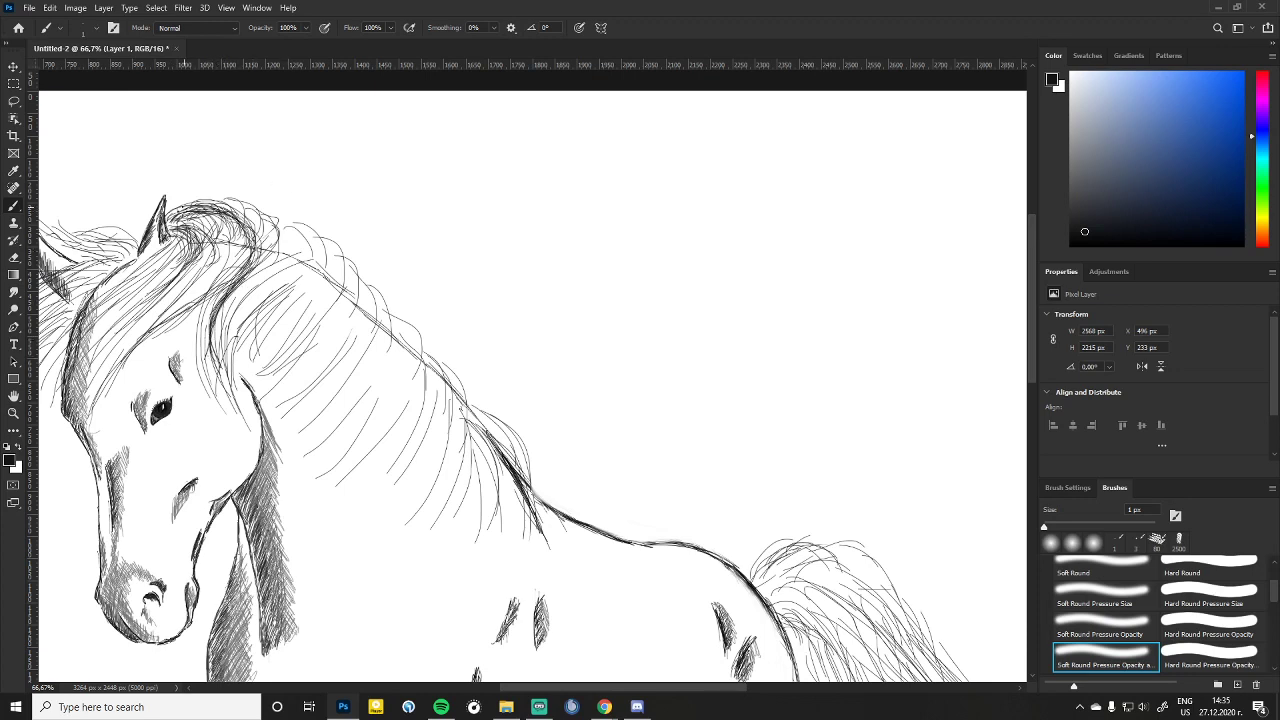
Step: Thicken the forelock with long curved black strokes sweeping from the near ear down over the forehead
mouse_move(189, 230)
mouse_down()
mouse_move(210, 265)
mouse_move(187, 289)
mouse_up()
drag(214, 255, 126, 366)
mouse_move(170, 318)
mouse_down()
mouse_move(112, 394)
mouse_move(116, 410)
mouse_up()
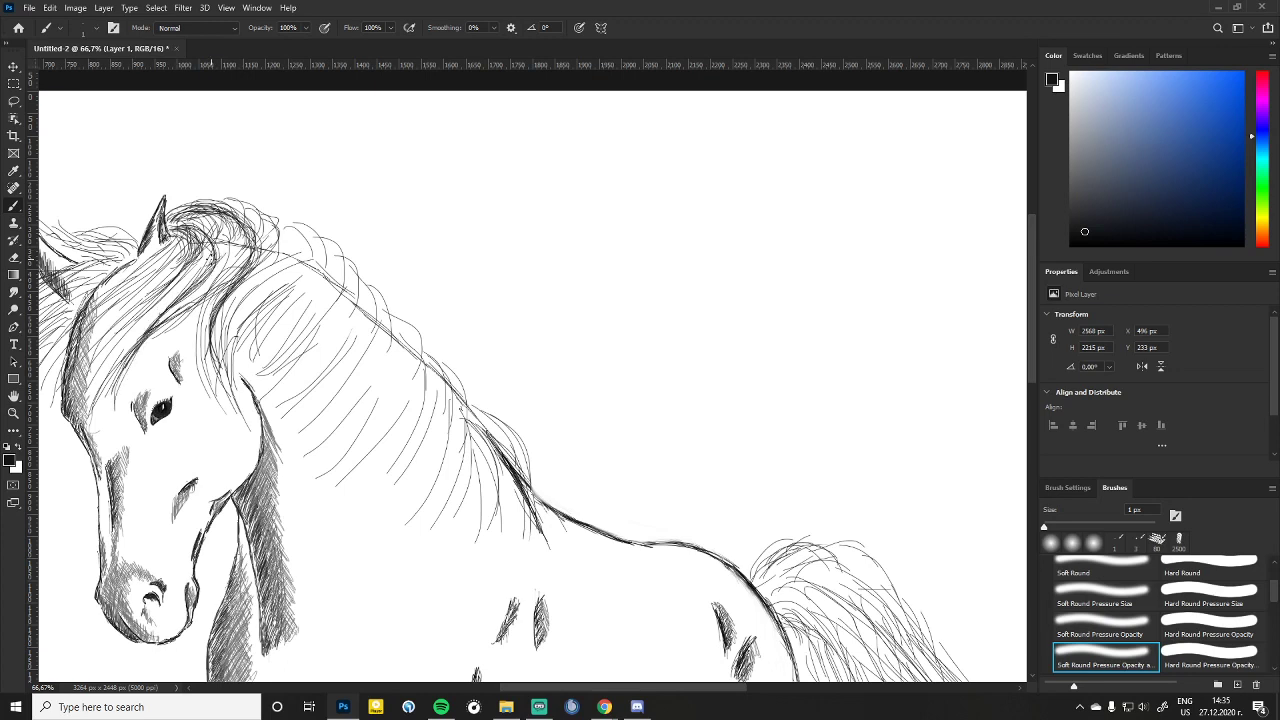
drag(208, 262, 130, 378)
mouse_move(204, 272)
mouse_down()
mouse_move(126, 386)
mouse_move(160, 318)
mouse_up()
mouse_move(184, 233)
mouse_down()
mouse_move(189, 256)
mouse_move(144, 304)
mouse_up()
mouse_move(188, 260)
mouse_down()
mouse_move(104, 348)
mouse_move(98, 390)
mouse_move(150, 296)
mouse_move(120, 330)
mouse_up()
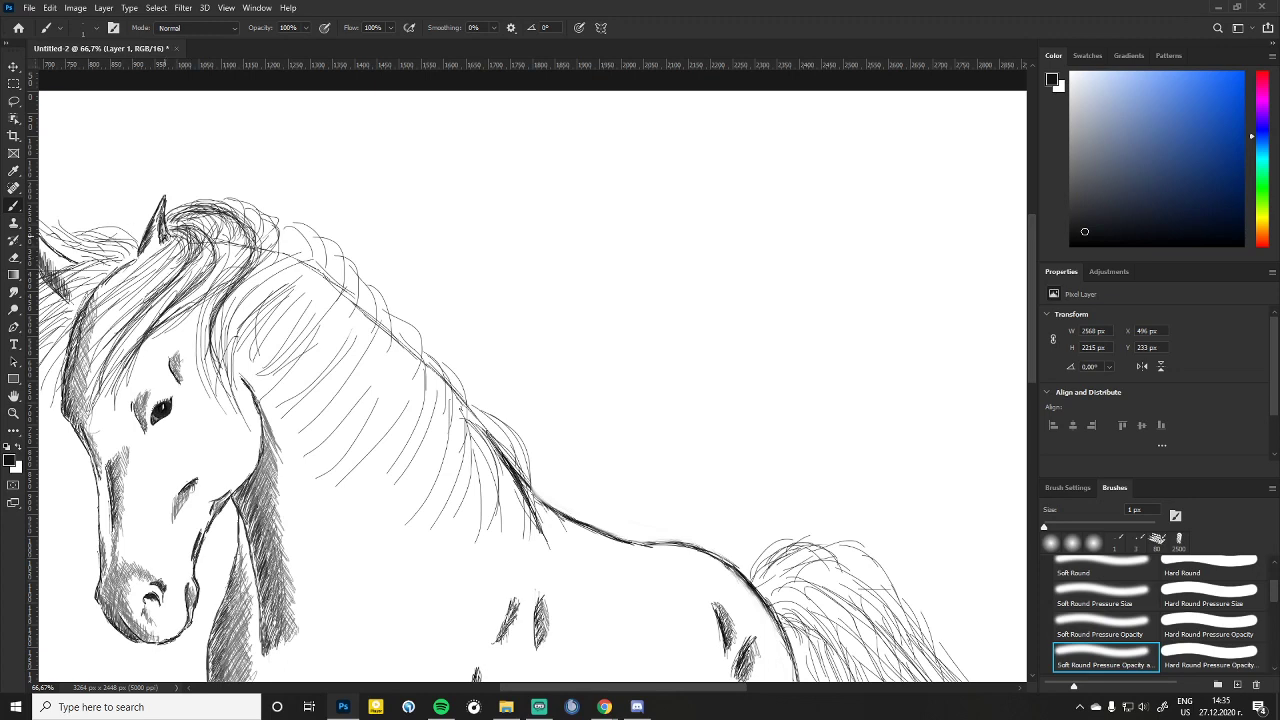
drag(182, 236, 86, 336)
mouse_move(160, 268)
mouse_down()
mouse_move(84, 338)
mouse_move(142, 276)
mouse_move(100, 282)
mouse_move(76, 338)
mouse_move(140, 269)
mouse_up()
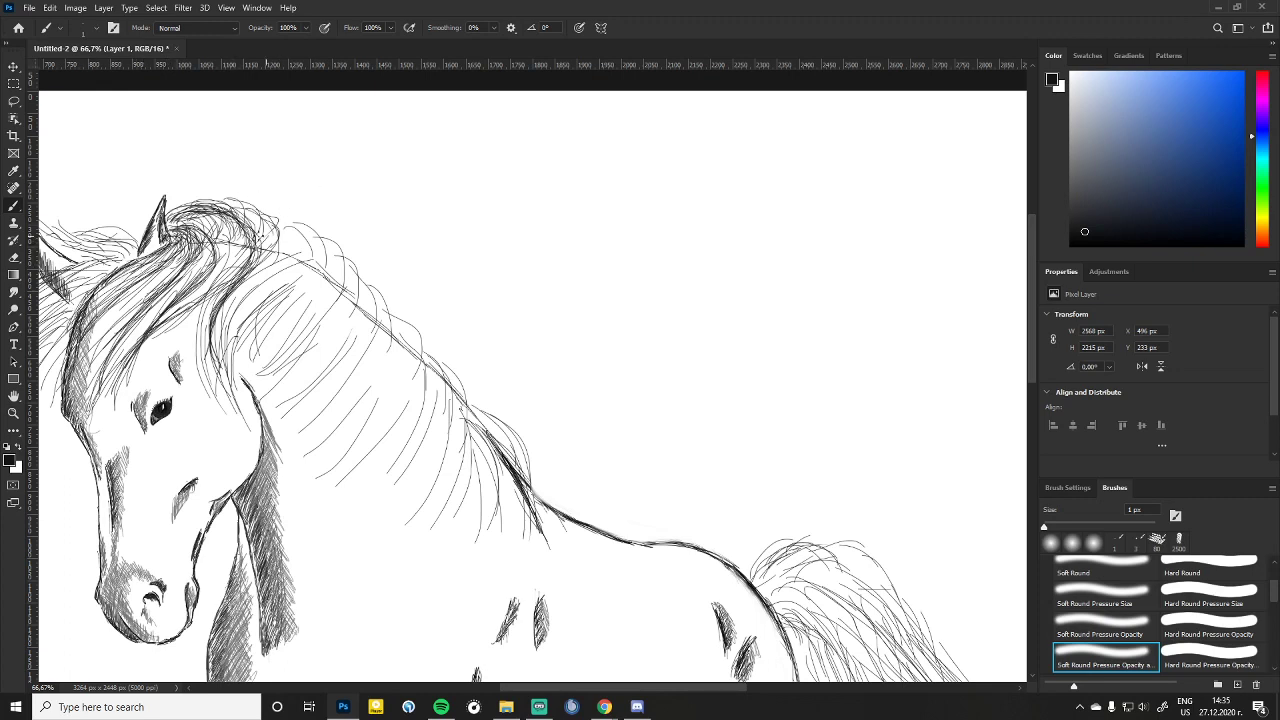
Step: Darken the mane locks along the crest of the neck from the poll to the withers with black strokes
mouse_move(258, 232)
mouse_down()
mouse_move(270, 226)
mouse_move(219, 207)
mouse_move(290, 262)
mouse_move(290, 310)
mouse_move(262, 334)
mouse_move(270, 345)
mouse_move(301, 308)
mouse_move(258, 370)
mouse_move(262, 400)
mouse_move(301, 308)
mouse_up()
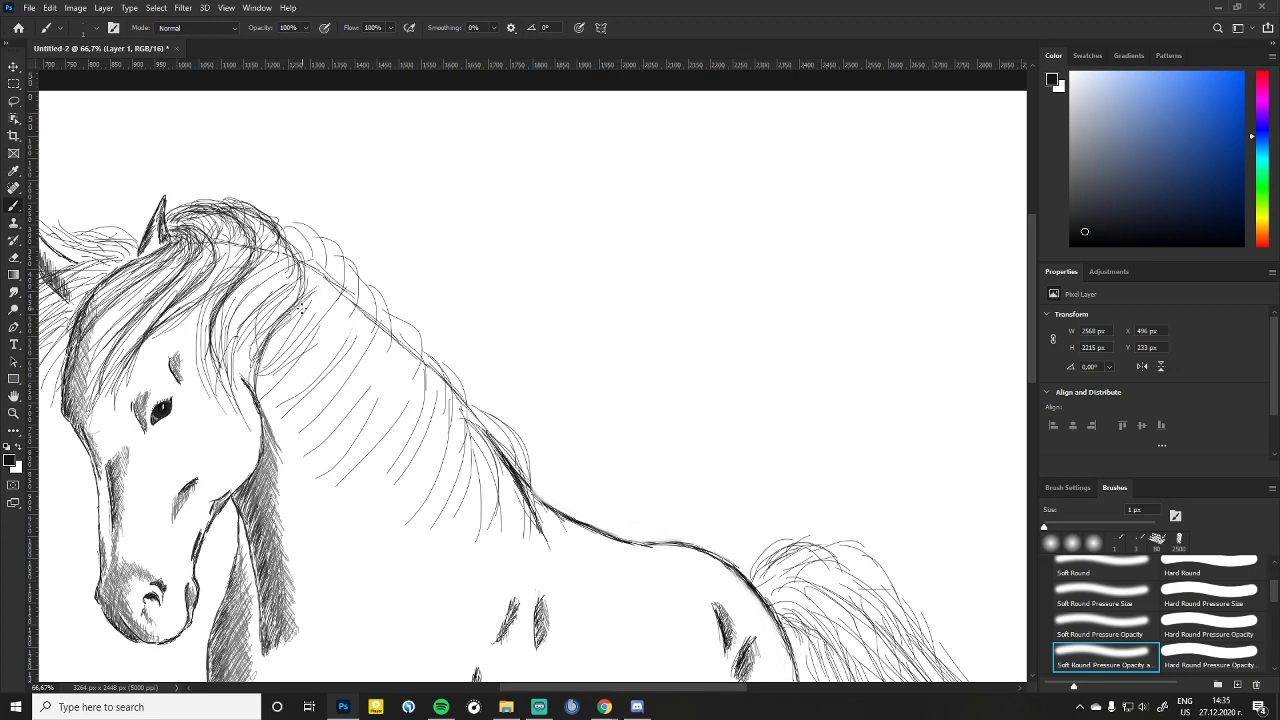
mouse_move(274, 242)
mouse_down()
mouse_move(280, 288)
mouse_move(298, 262)
mouse_move(236, 345)
mouse_move(234, 405)
mouse_move(210, 290)
mouse_move(216, 340)
mouse_move(224, 320)
mouse_move(247, 330)
mouse_move(248, 385)
mouse_move(242, 320)
mouse_move(256, 380)
mouse_move(318, 242)
mouse_move(278, 230)
mouse_move(338, 278)
mouse_move(283, 241)
mouse_move(330, 250)
mouse_move(342, 300)
mouse_up()
mouse_move(320, 246)
mouse_down()
mouse_move(344, 326)
mouse_move(305, 385)
mouse_move(345, 320)
mouse_move(295, 405)
mouse_up()
mouse_move(349, 274)
mouse_down()
mouse_move(376, 298)
mouse_move(340, 260)
mouse_move(383, 340)
mouse_move(410, 355)
mouse_move(392, 388)
mouse_move(430, 400)
mouse_move(391, 378)
mouse_move(440, 380)
mouse_move(500, 460)
mouse_move(510, 532)
mouse_up()
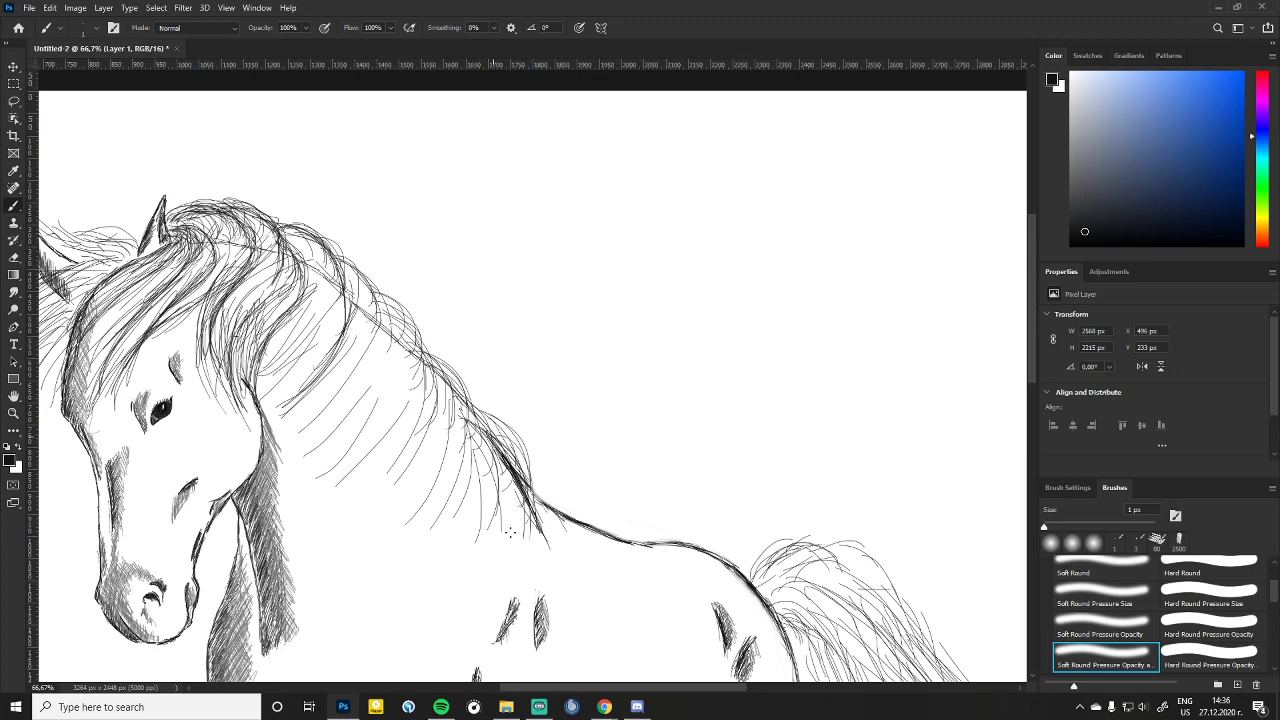
Step: Thicken the hanging mane strands near the withers and fill the gaps across the neck and forelock with fine black strokes
drag(417, 349, 436, 494)
drag(456, 404, 444, 512)
drag(460, 410, 468, 510)
drag(464, 417, 484, 512)
mouse_move(376, 312)
mouse_down()
mouse_move(392, 360)
mouse_move(370, 435)
mouse_move(395, 360)
mouse_move(372, 440)
mouse_move(425, 380)
mouse_move(405, 465)
mouse_move(422, 381)
mouse_move(445, 398)
mouse_move(437, 467)
mouse_up()
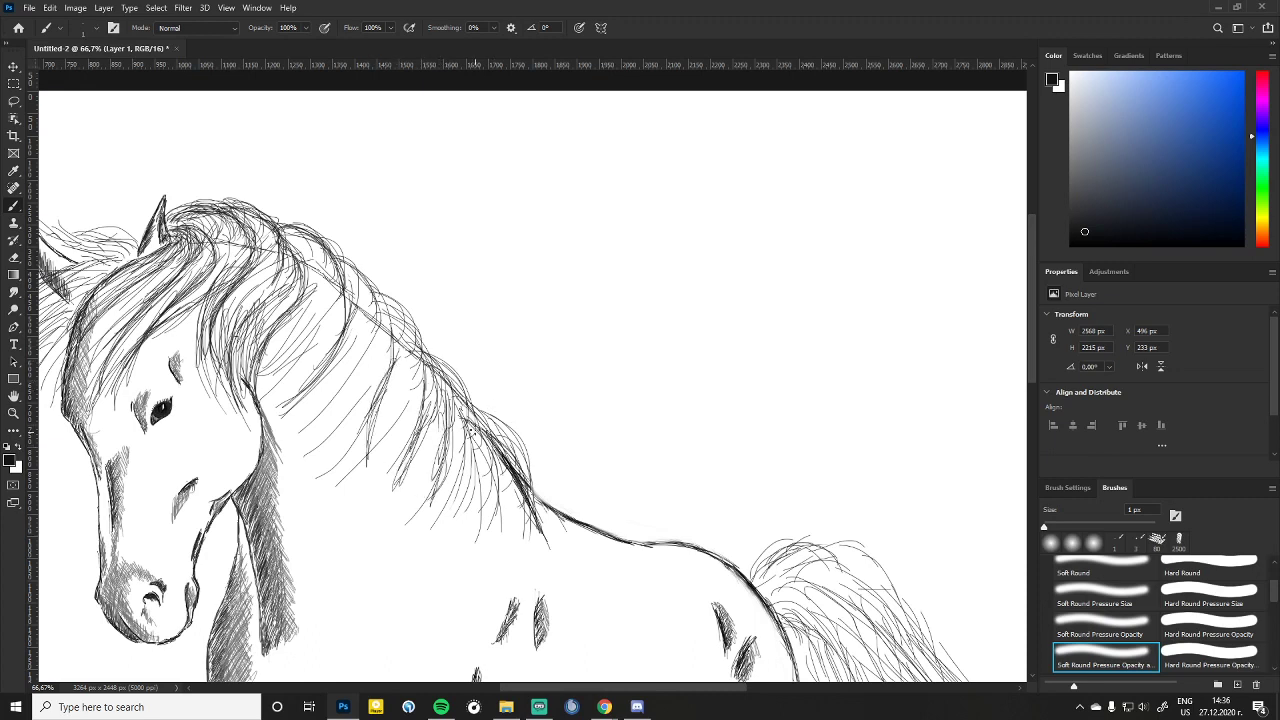
mouse_move(464, 414)
mouse_down()
mouse_move(482, 505)
mouse_move(508, 525)
mouse_move(515, 470)
mouse_move(439, 390)
mouse_move(436, 470)
mouse_move(410, 495)
mouse_move(432, 415)
mouse_move(404, 445)
mouse_up()
mouse_move(368, 486)
mouse_down()
mouse_move(333, 455)
mouse_move(396, 362)
mouse_up()
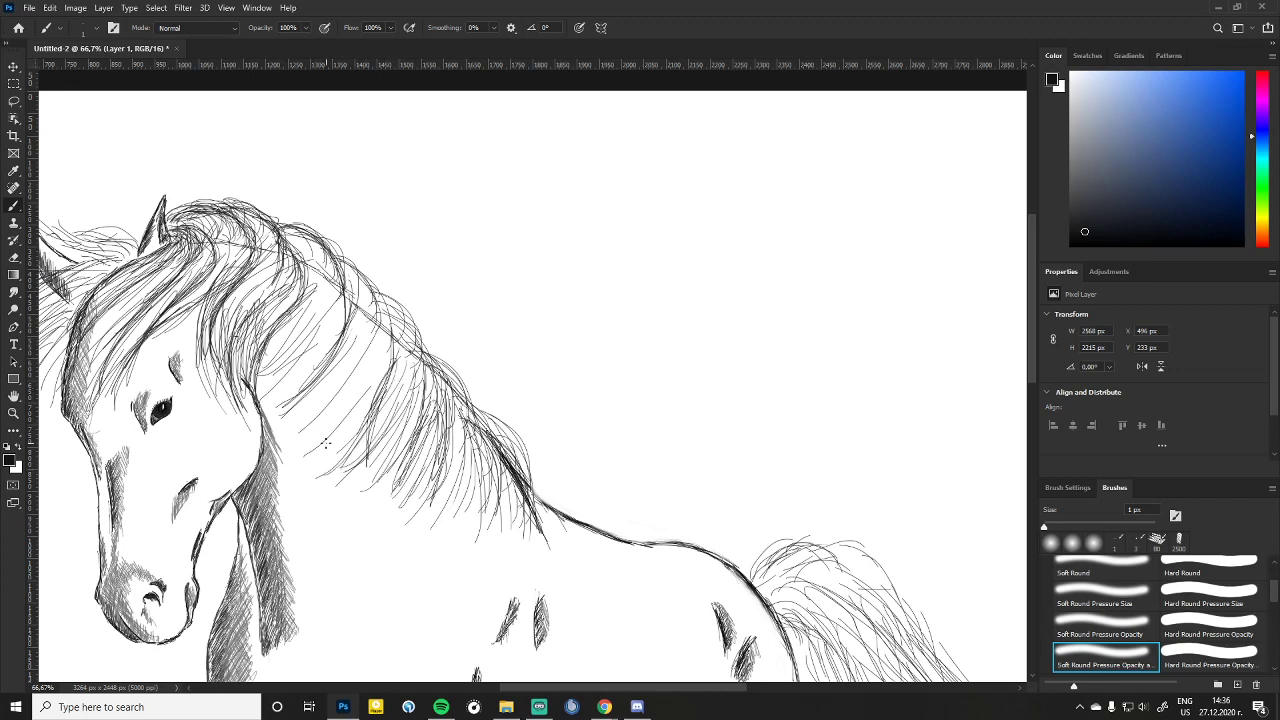
mouse_move(325, 443)
mouse_down()
mouse_move(372, 325)
mouse_move(298, 426)
mouse_move(361, 324)
mouse_move(317, 394)
mouse_move(345, 287)
mouse_move(348, 338)
mouse_move(343, 268)
mouse_move(343, 316)
mouse_move(367, 328)
mouse_move(395, 385)
mouse_move(372, 328)
mouse_move(297, 287)
mouse_move(270, 318)
mouse_move(276, 258)
mouse_move(281, 298)
mouse_move(243, 313)
mouse_move(287, 270)
mouse_move(240, 310)
mouse_move(228, 300)
mouse_move(260, 268)
mouse_move(230, 303)
mouse_move(258, 270)
mouse_move(248, 285)
mouse_move(255, 212)
mouse_move(245, 285)
mouse_move(256, 283)
mouse_move(206, 296)
mouse_move(198, 228)
mouse_move(226, 240)
mouse_move(240, 282)
mouse_move(204, 298)
mouse_move(200, 285)
mouse_move(135, 325)
mouse_move(113, 368)
mouse_move(165, 305)
mouse_move(110, 365)
mouse_move(120, 345)
mouse_move(201, 273)
mouse_move(90, 370)
mouse_move(180, 276)
mouse_move(88, 350)
mouse_move(110, 320)
mouse_up()
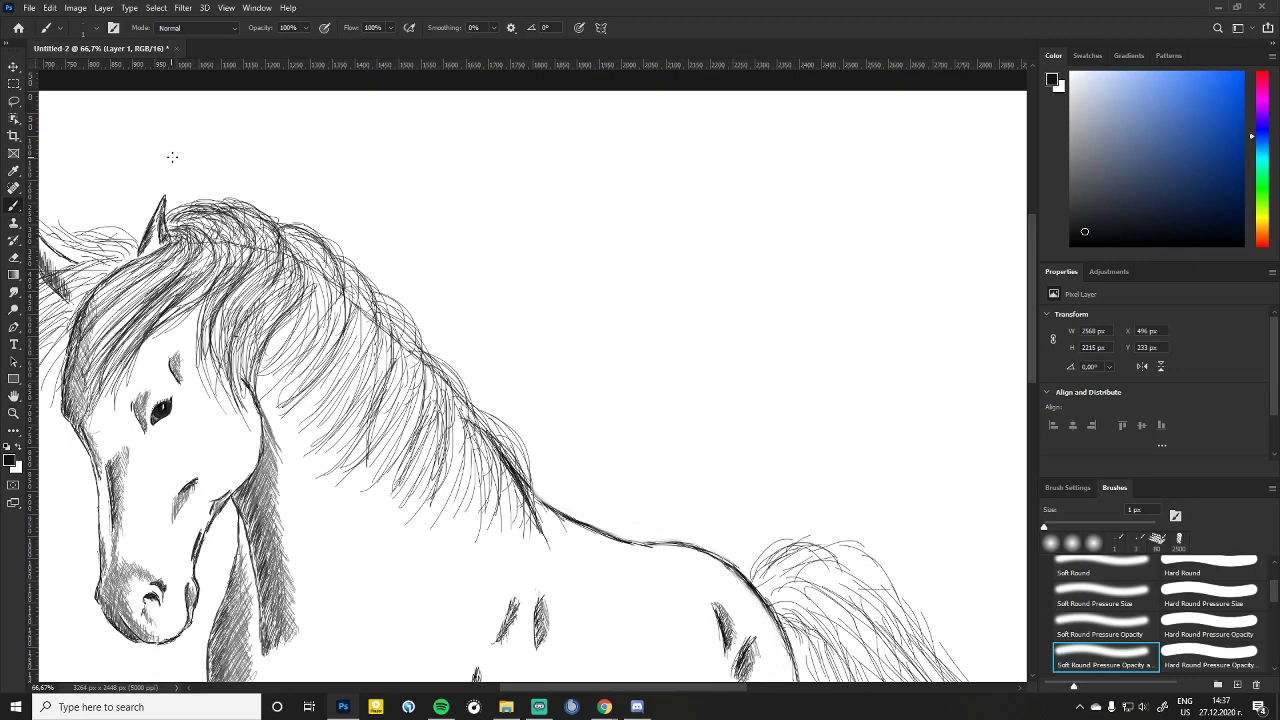
Step: Thicken the windblown forelock hair in front of the forehead, below the far ear, with long black strokes
drag(588, 690, 536, 690)
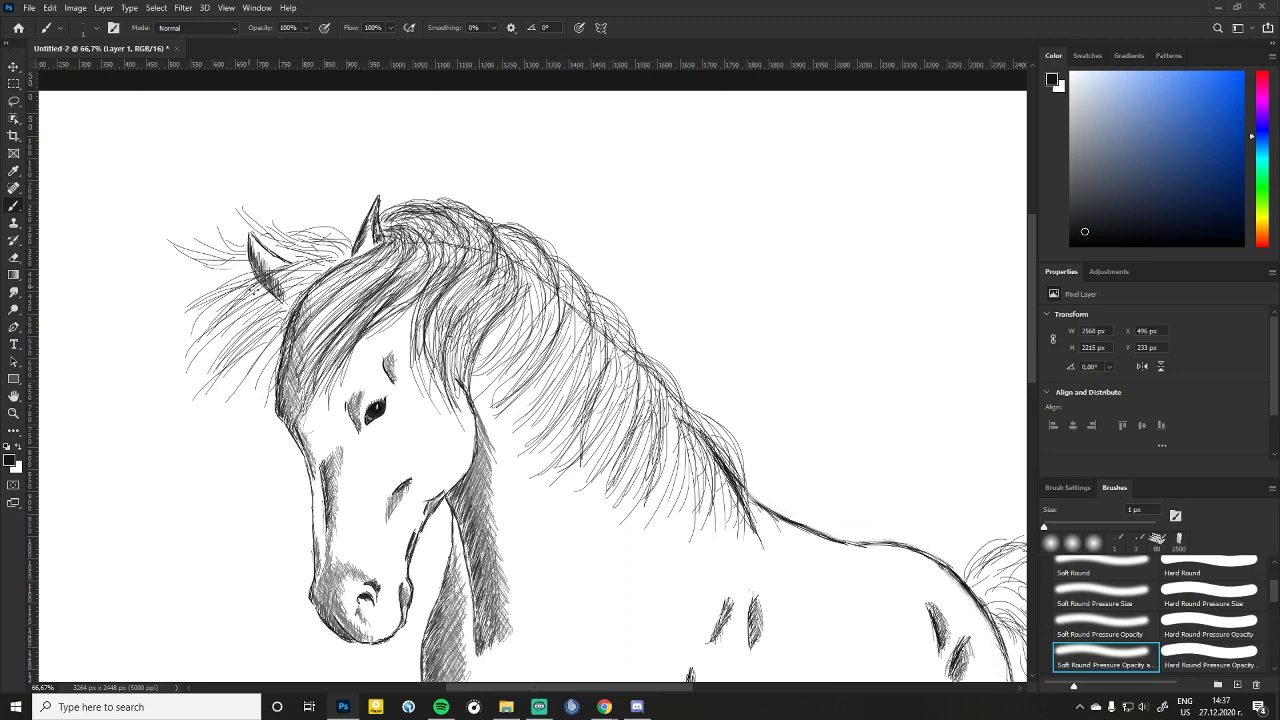
mouse_move(352, 300)
mouse_down()
mouse_move(298, 336)
mouse_move(264, 382)
mouse_up()
drag(348, 292, 258, 366)
drag(328, 300, 232, 392)
mouse_move(370, 284)
mouse_down()
mouse_move(222, 388)
mouse_move(240, 350)
mouse_move(201, 297)
mouse_up()
drag(334, 269, 214, 301)
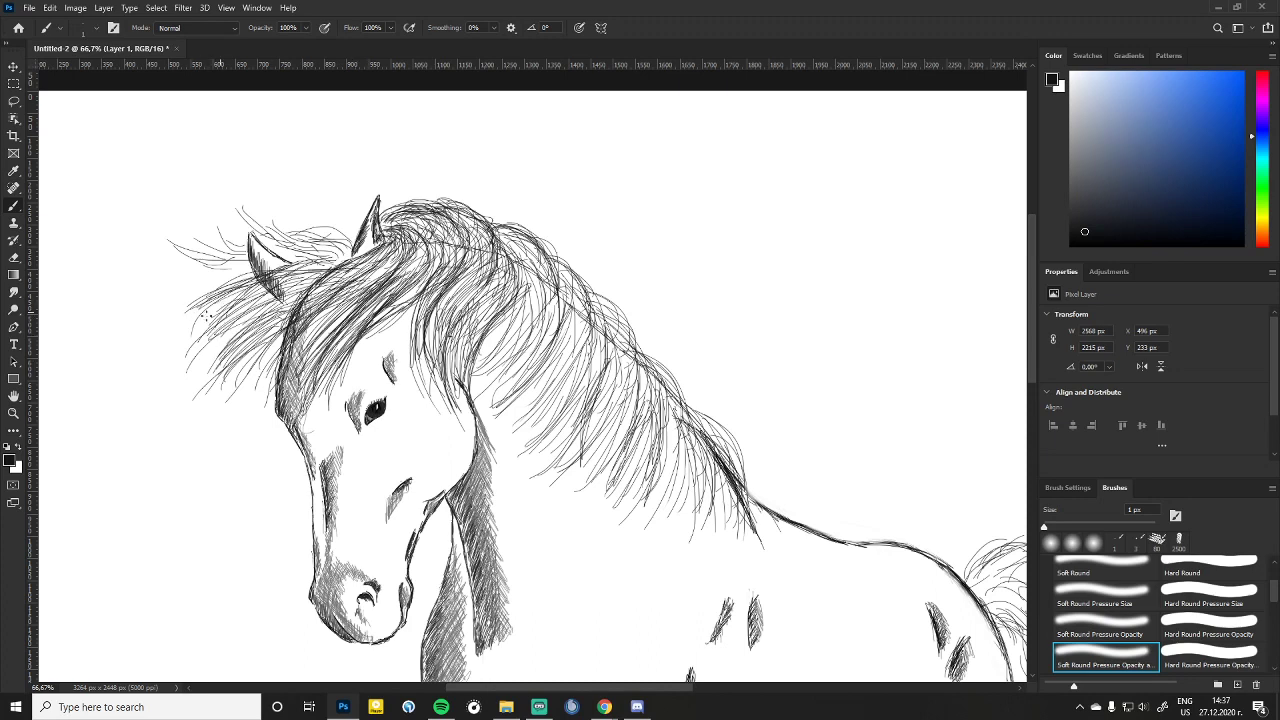
mouse_move(374, 262)
mouse_down()
mouse_move(274, 272)
mouse_move(214, 297)
mouse_move(395, 248)
mouse_move(312, 264)
mouse_up()
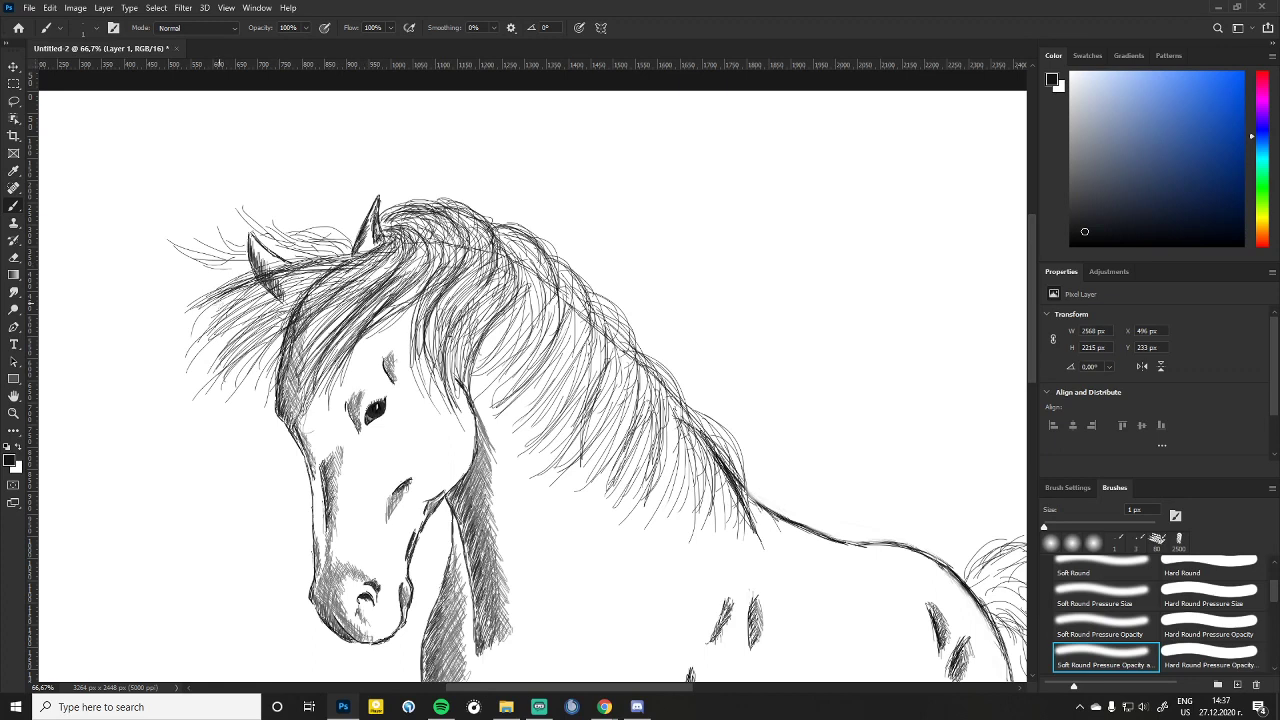
mouse_move(218, 300)
mouse_down()
mouse_move(355, 258)
mouse_move(375, 265)
mouse_move(229, 300)
mouse_move(350, 280)
mouse_move(240, 350)
mouse_move(355, 280)
mouse_move(230, 380)
mouse_up()
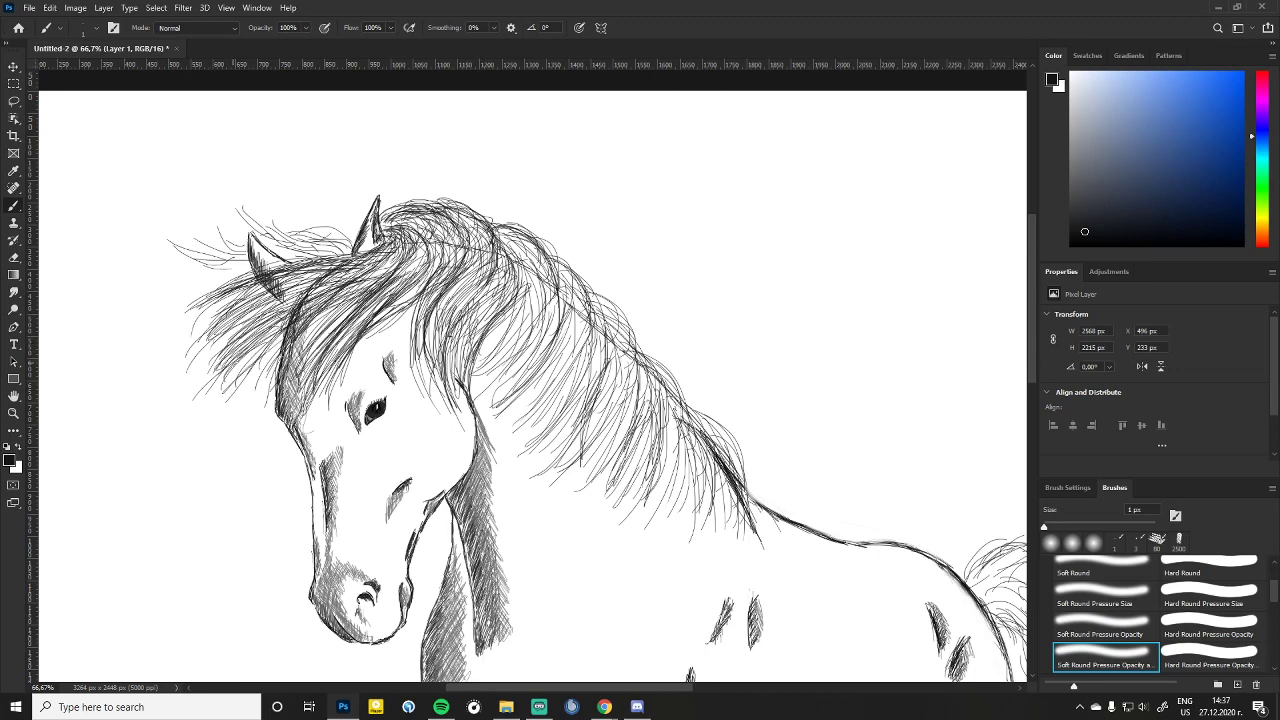
mouse_move(360, 282)
mouse_down()
mouse_move(232, 384)
mouse_move(362, 286)
mouse_up()
mouse_move(260, 380)
mouse_down()
mouse_move(355, 295)
mouse_move(272, 385)
mouse_move(350, 292)
mouse_move(292, 410)
mouse_up()
mouse_move(370, 306)
mouse_down()
mouse_move(310, 400)
mouse_move(330, 358)
mouse_up()
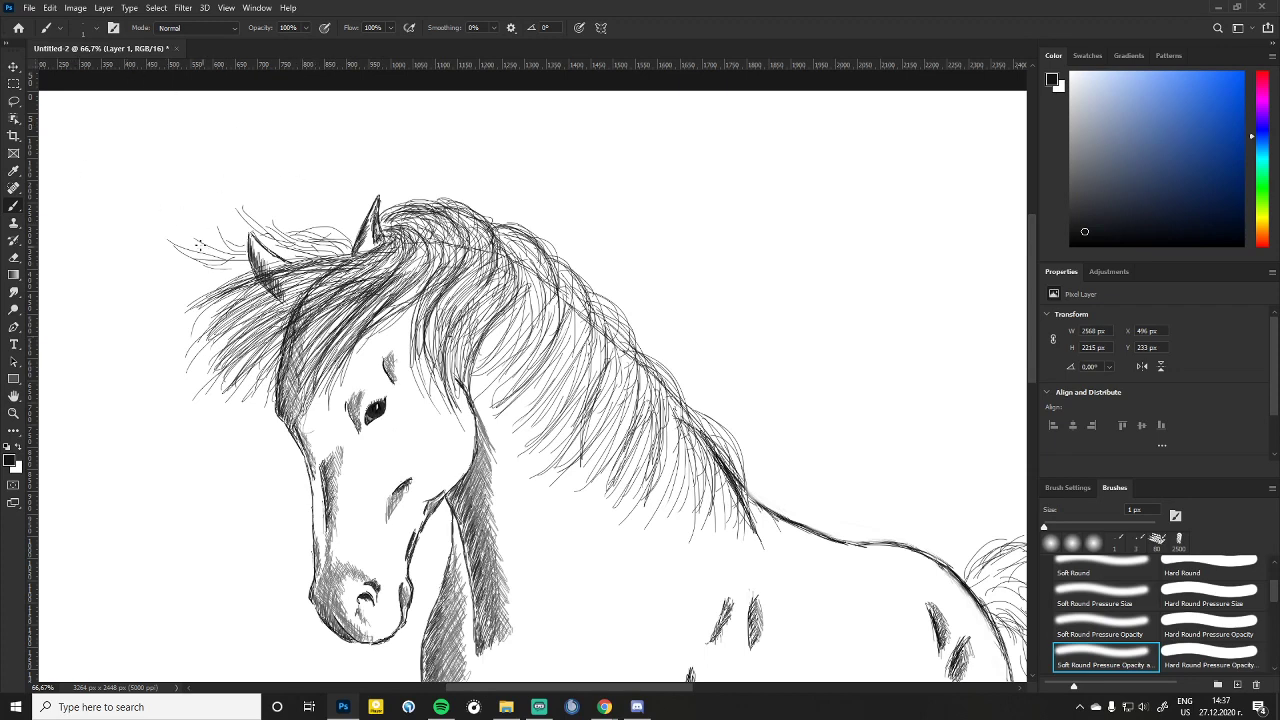
Step: Thicken the wispy hair around the far ear and between the ears with fine black strokes
mouse_move(186, 245)
mouse_down()
mouse_move(166, 242)
mouse_move(186, 244)
mouse_move(186, 231)
mouse_up()
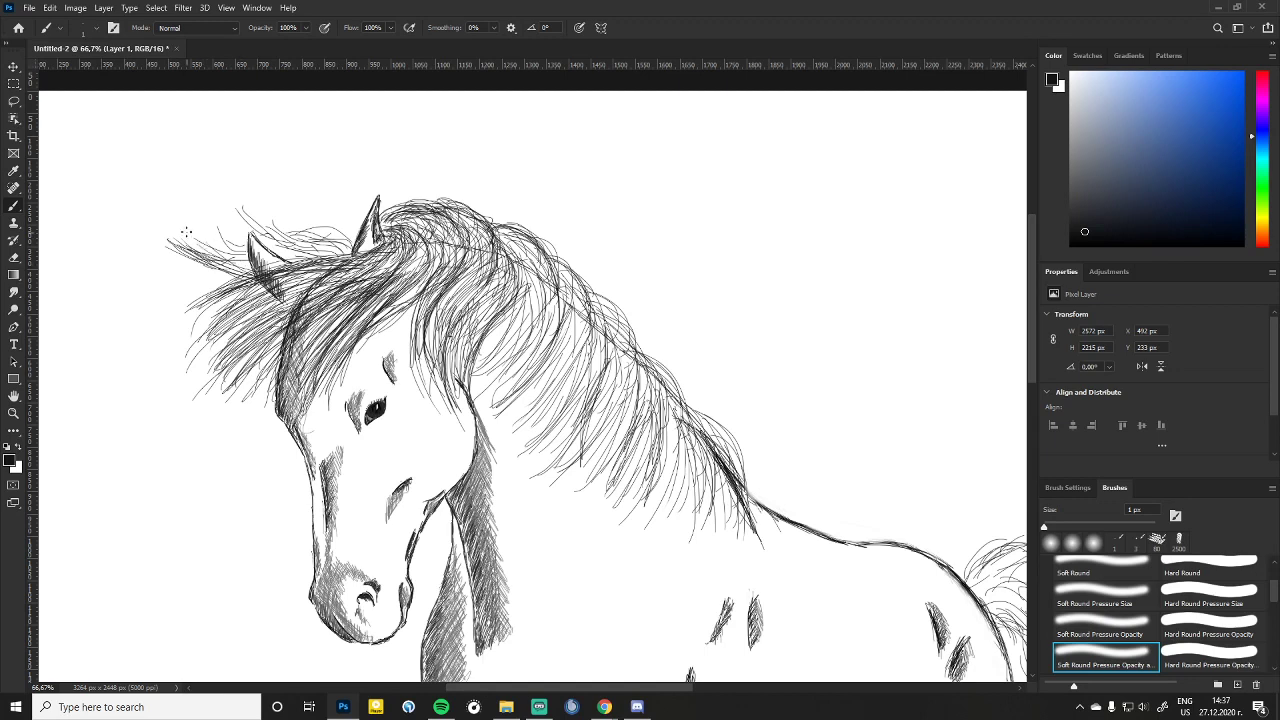
mouse_move(258, 268)
mouse_down()
mouse_move(220, 243)
mouse_move(260, 258)
mouse_up()
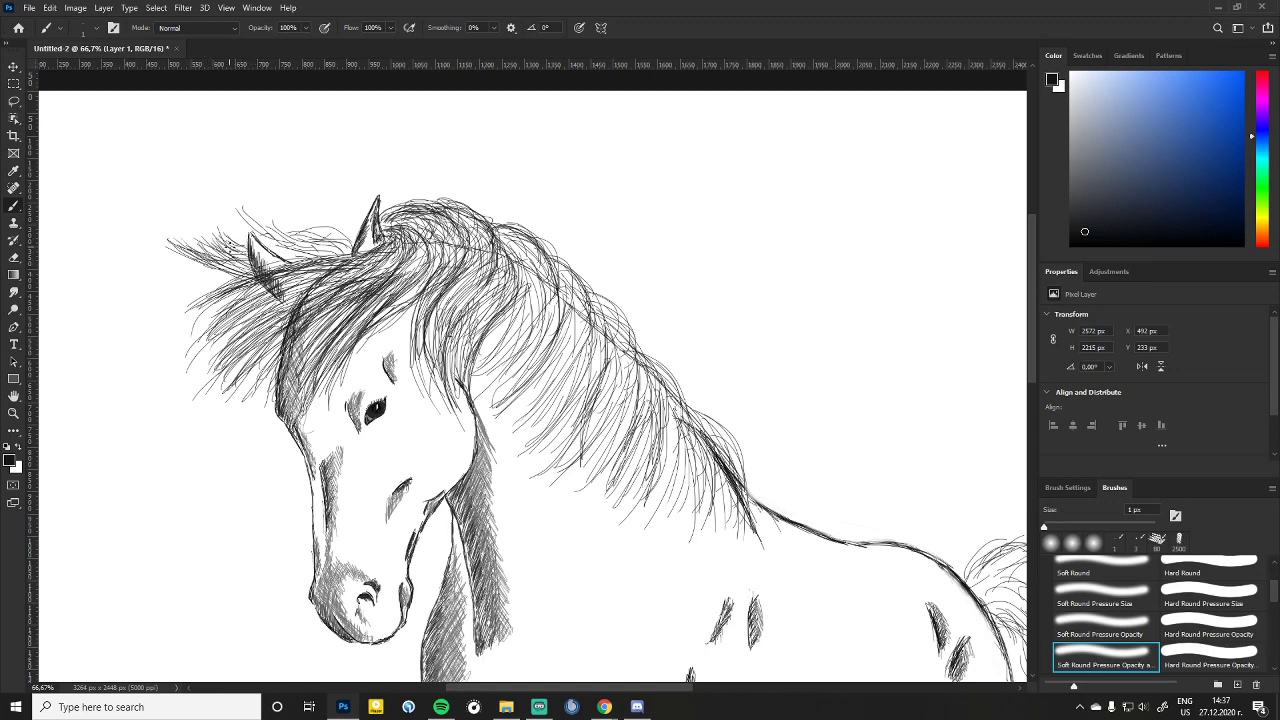
drag(226, 237, 206, 243)
mouse_move(272, 252)
mouse_down()
mouse_move(300, 245)
mouse_move(353, 268)
mouse_up()
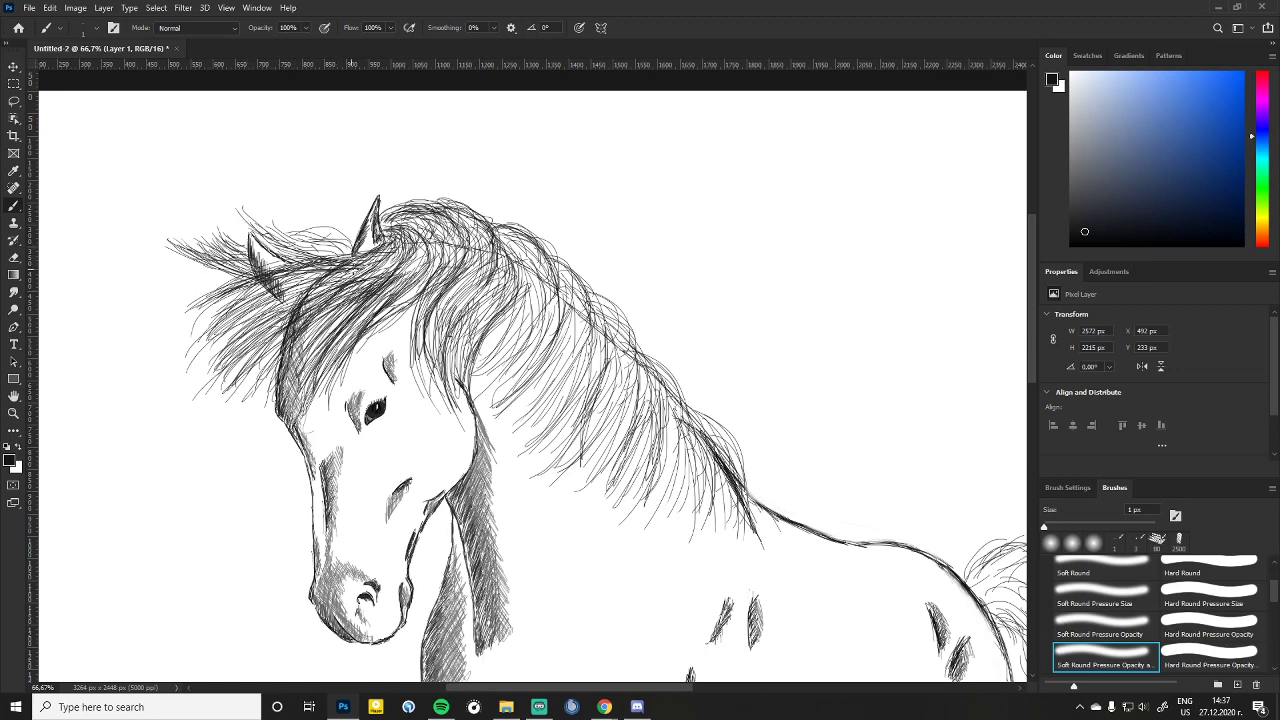
mouse_move(285, 242)
mouse_down()
mouse_move(354, 250)
mouse_move(328, 225)
mouse_up()
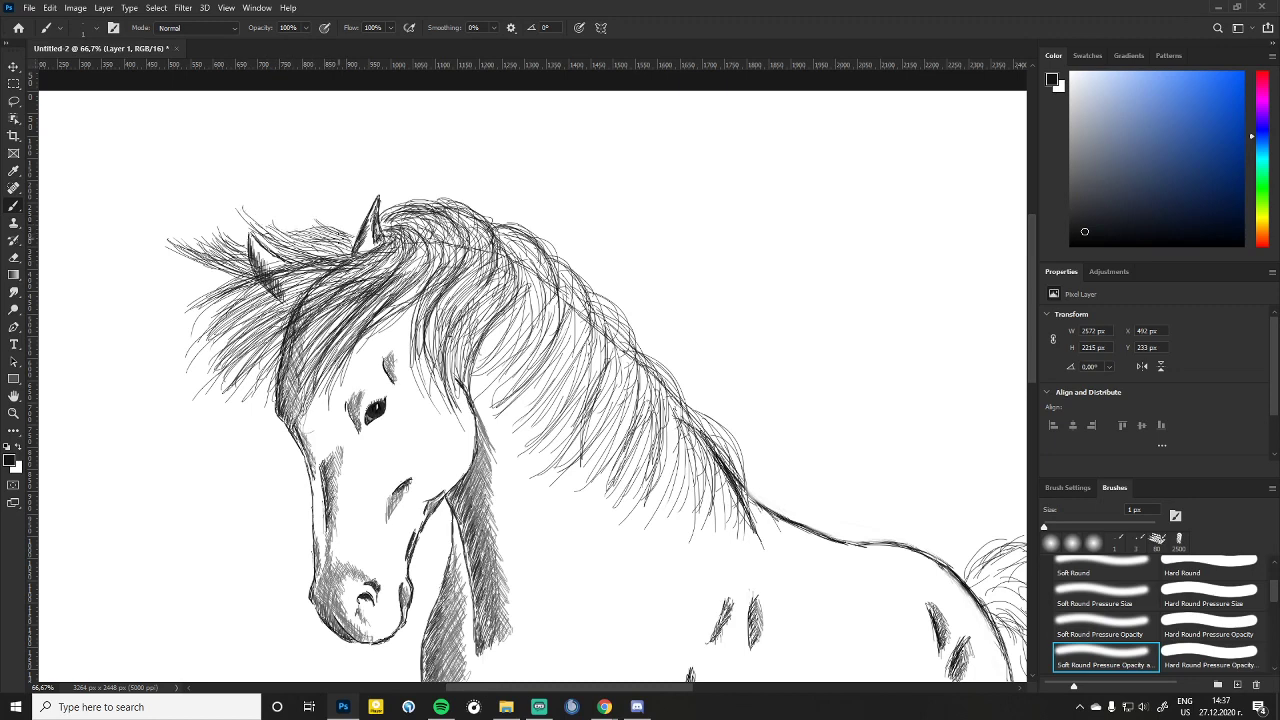
mouse_move(253, 216)
mouse_down()
mouse_move(290, 248)
mouse_move(352, 262)
mouse_up()
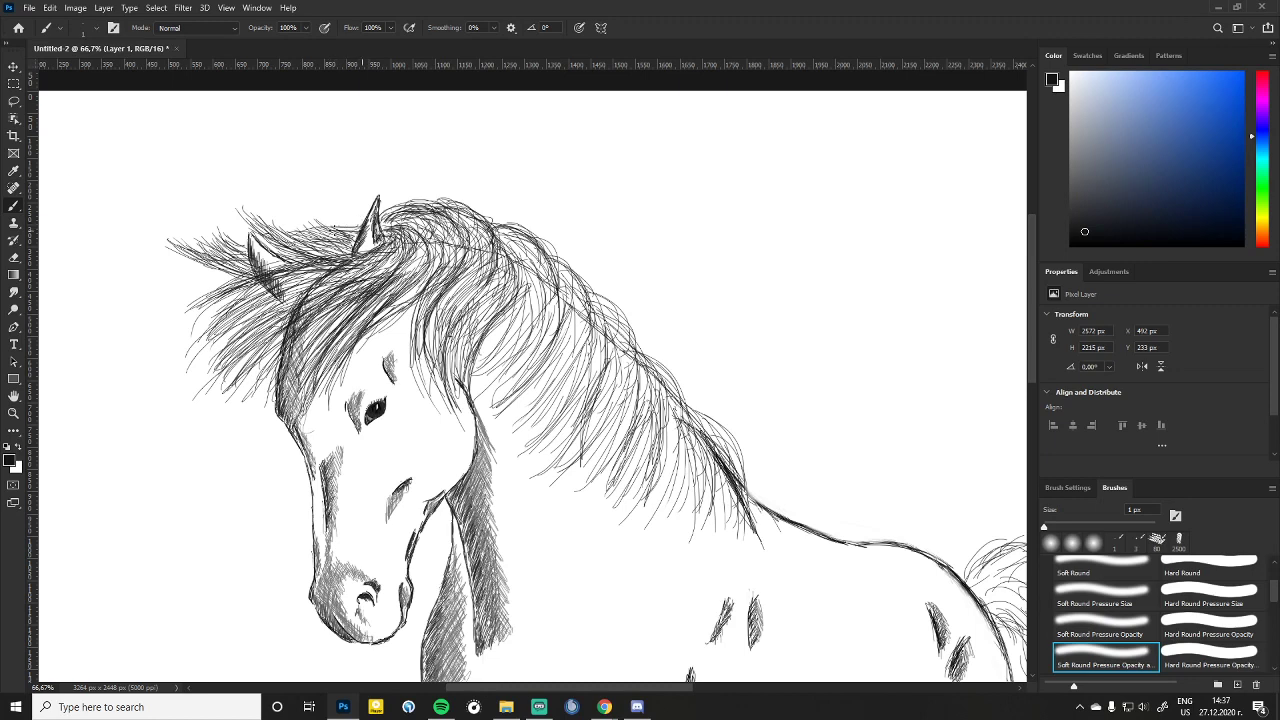
drag(304, 242, 350, 264)
Step: Darken the forelock across the forehead with long black strokes running up to the base of the near ear
mouse_move(239, 336)
mouse_down()
mouse_move(270, 300)
mouse_move(364, 258)
mouse_up()
mouse_move(243, 350)
mouse_down()
mouse_move(332, 296)
mouse_move(416, 272)
mouse_up()
drag(284, 362, 408, 286)
mouse_move(294, 384)
mouse_down()
mouse_move(426, 282)
mouse_move(414, 238)
mouse_up()
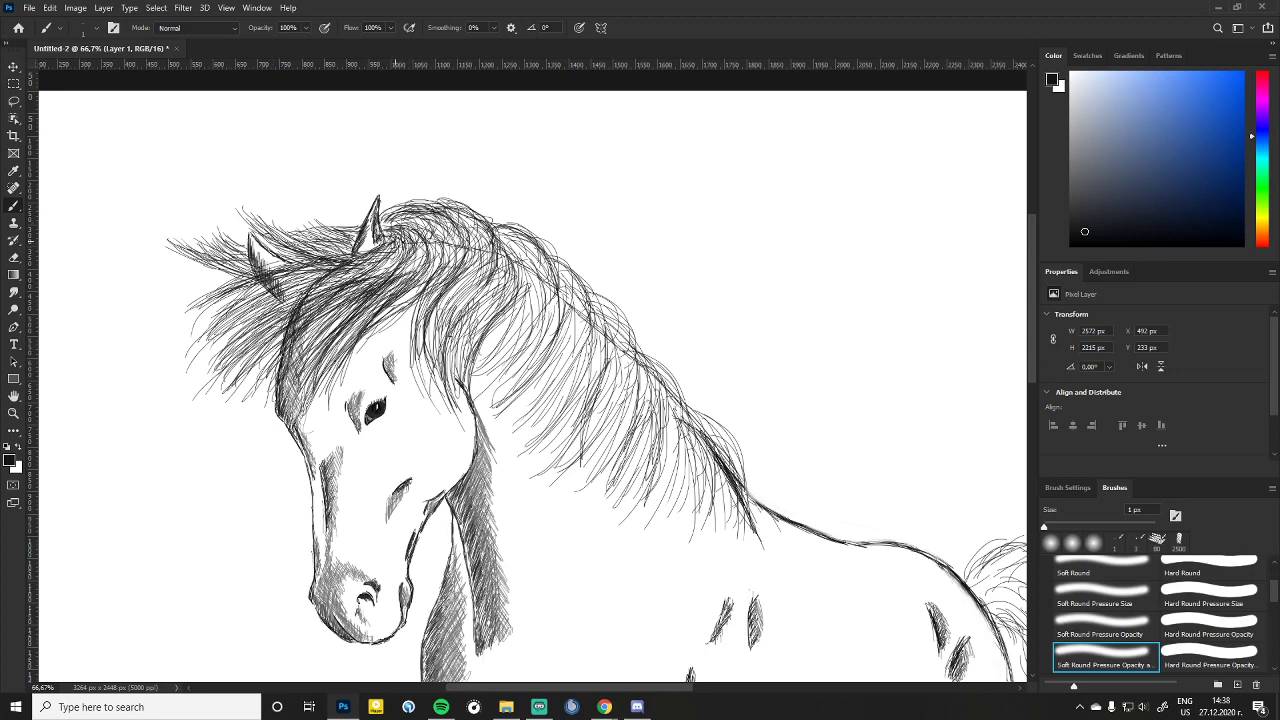
Step: Darken the roots of the mane behind and below the near ear with short curved black strokes
drag(380, 292, 442, 226)
drag(422, 296, 446, 240)
mouse_move(396, 286)
mouse_down()
mouse_move(414, 234)
mouse_move(404, 240)
mouse_move(434, 228)
mouse_up()
mouse_move(392, 230)
mouse_down()
mouse_move(440, 238)
mouse_move(458, 257)
mouse_up()
mouse_move(422, 258)
mouse_down()
mouse_move(462, 220)
mouse_move(466, 230)
mouse_up()
drag(446, 264, 486, 216)
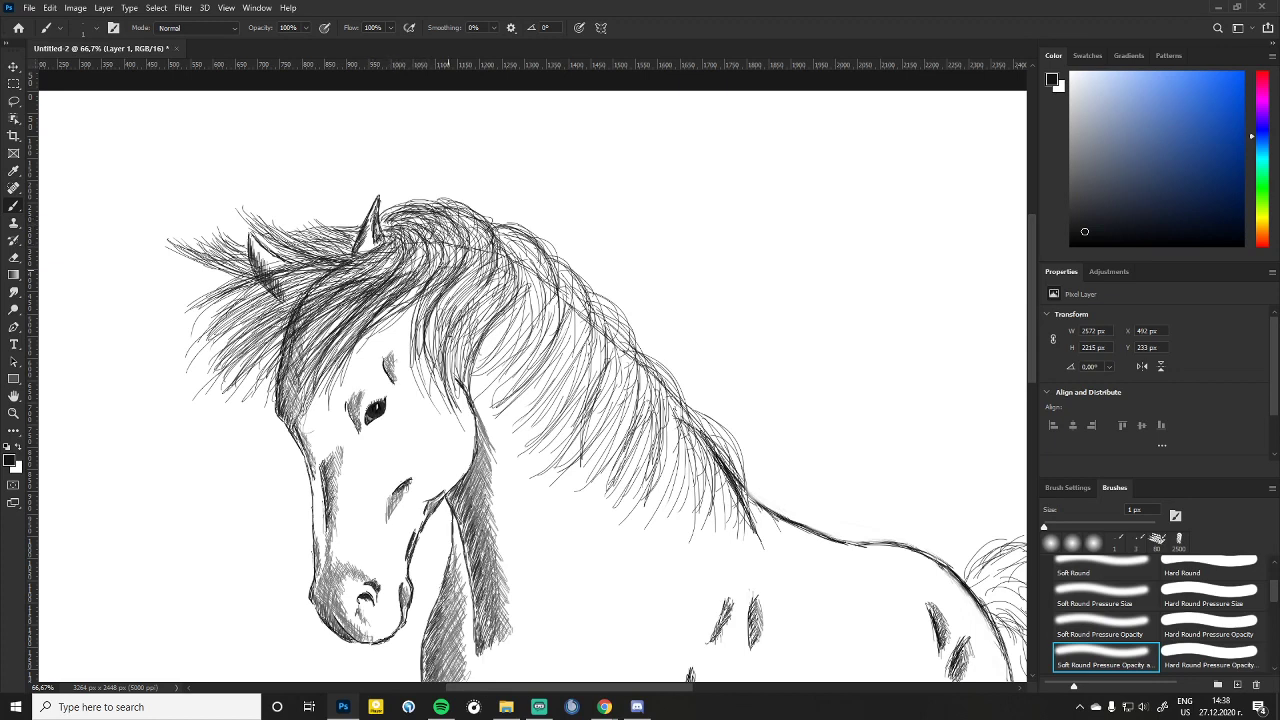
mouse_move(478, 292)
mouse_down()
mouse_move(486, 226)
mouse_move(470, 210)
mouse_up()
mouse_move(452, 310)
mouse_down()
mouse_move(472, 250)
mouse_move(421, 239)
mouse_move(440, 236)
mouse_up()
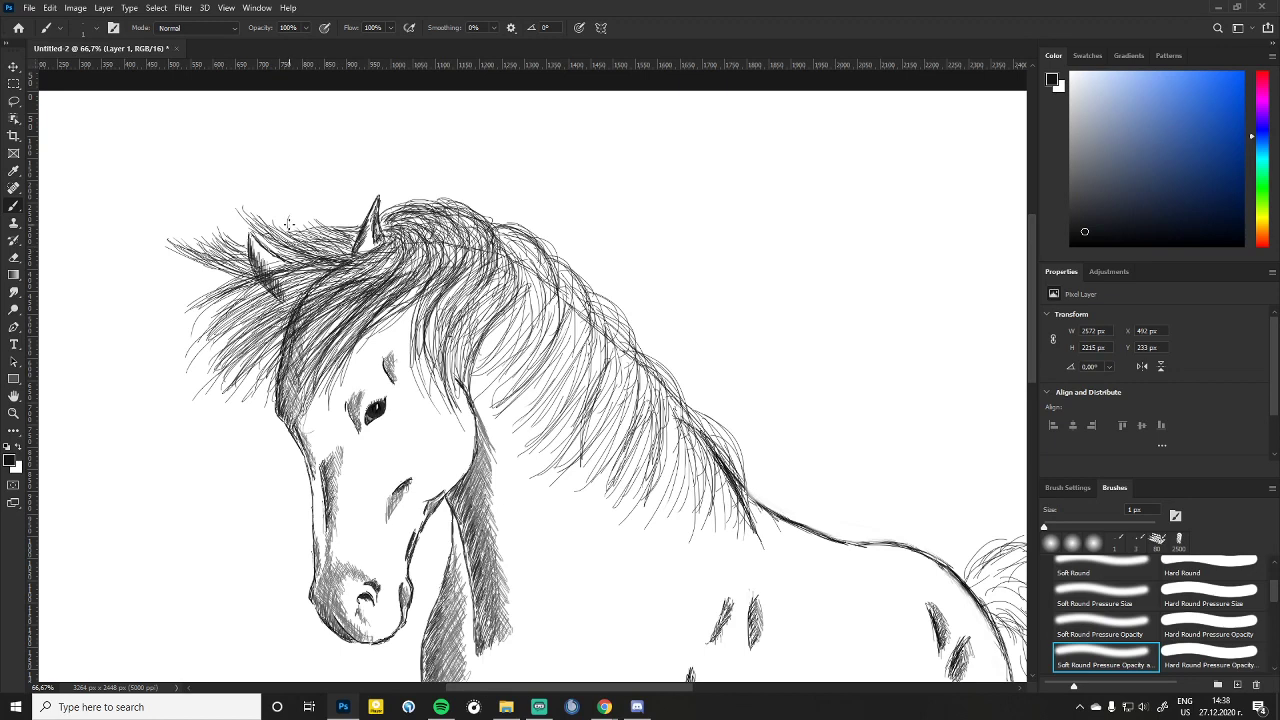
Step: Draw upright black tufts of hair rising from the forelock between the two ears
drag(303, 250, 295, 213)
drag(330, 270, 296, 208)
drag(318, 256, 306, 214)
drag(306, 258, 294, 210)
drag(326, 266, 302, 218)
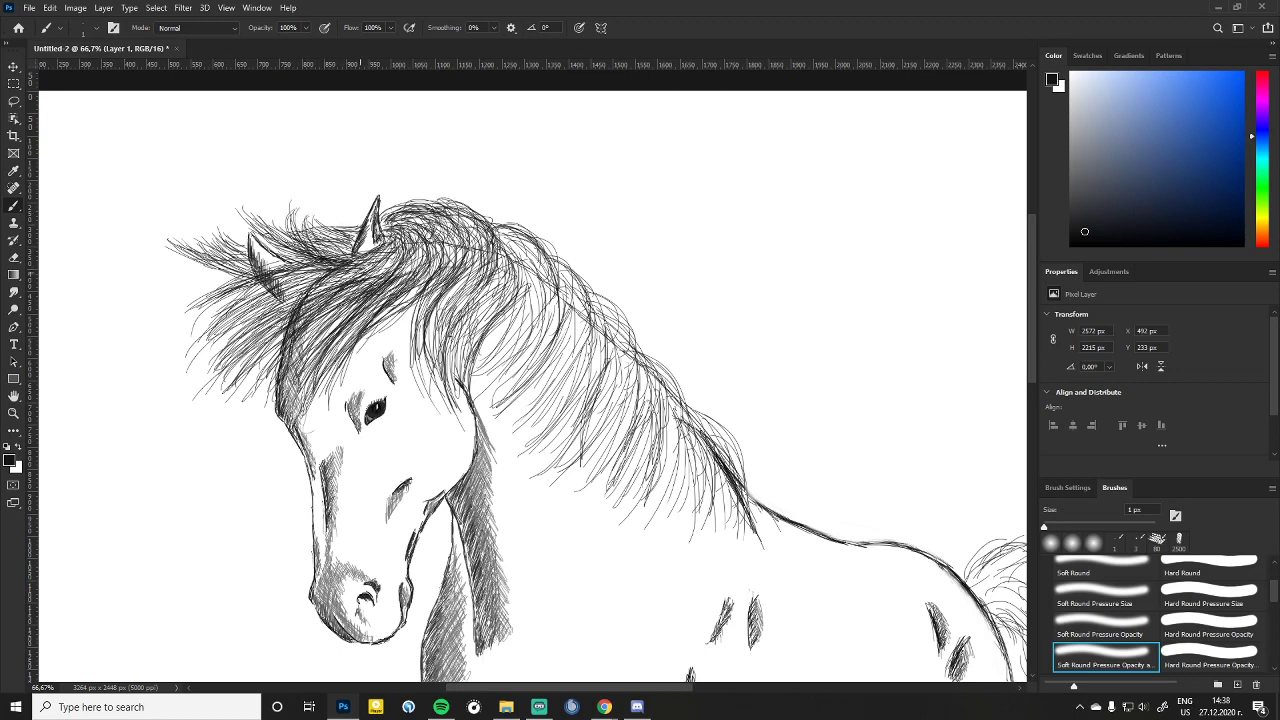
drag(340, 262, 314, 218)
drag(336, 256, 326, 220)
drag(360, 282, 340, 266)
mouse_move(328, 258)
mouse_down()
mouse_move(300, 226)
mouse_move(318, 224)
mouse_up()
drag(338, 240, 320, 200)
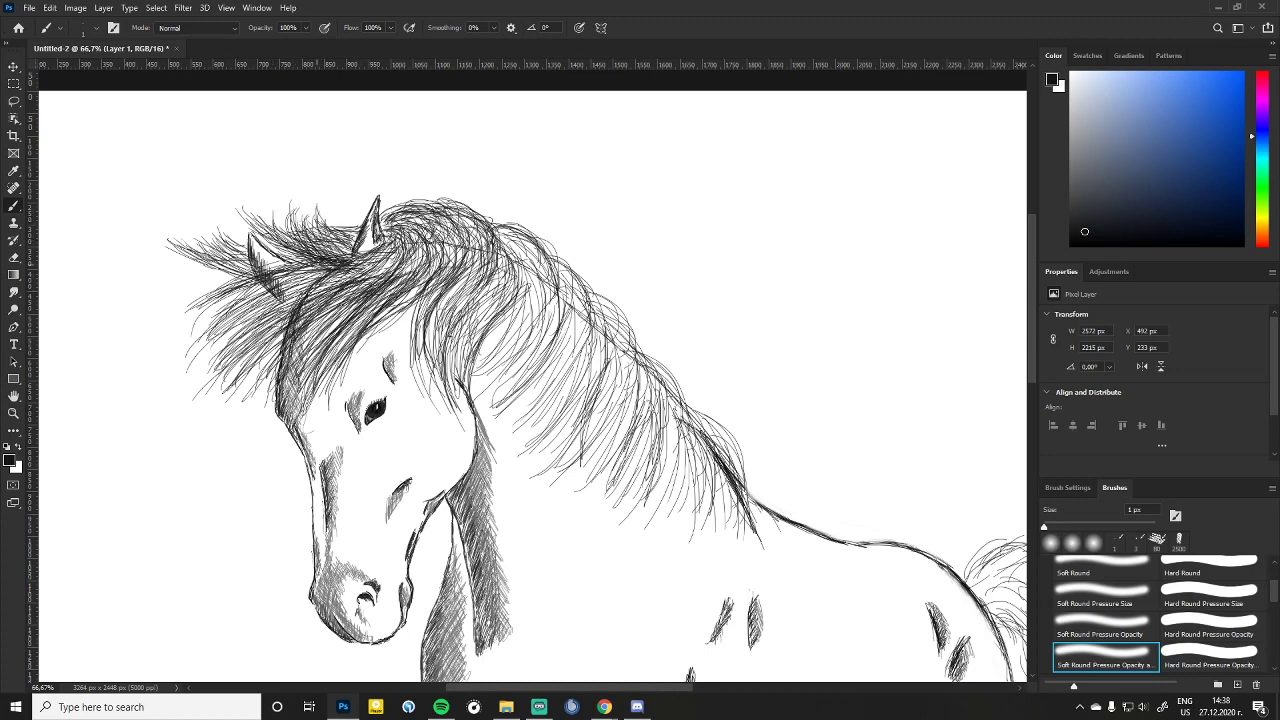
Step: Add black hair strokes along the inner side and tip of the far ear
drag(264, 225, 318, 278)
drag(246, 206, 266, 236)
drag(266, 242, 302, 270)
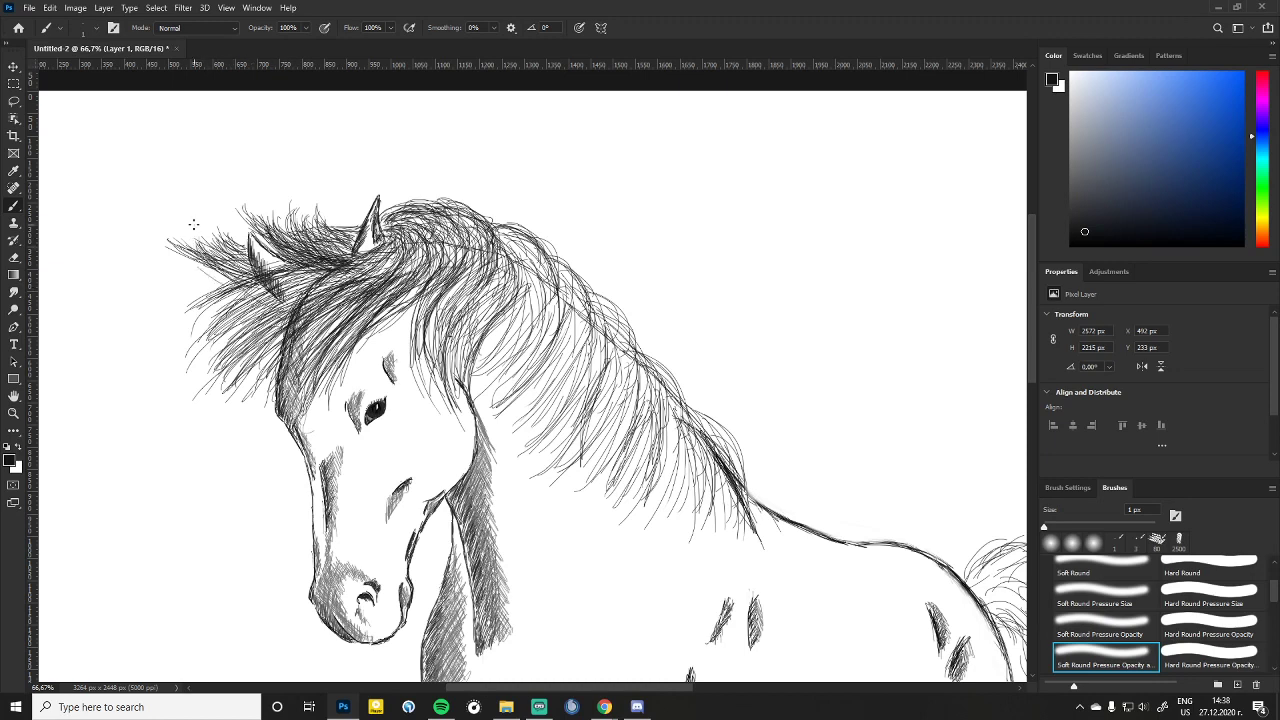
Step: Darken the windblown forelock beneath the far ear with further black strokes from the forehead outward
mouse_move(252, 320)
mouse_down()
mouse_move(308, 296)
mouse_move(254, 346)
mouse_up()
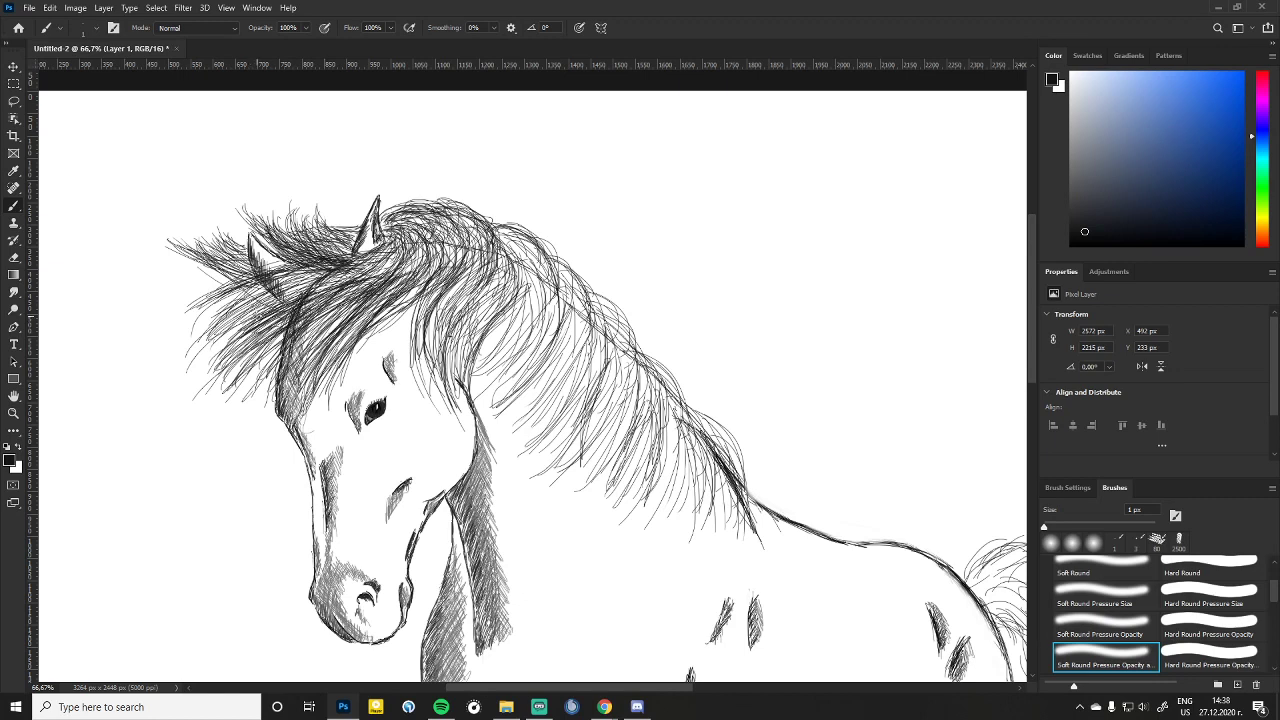
mouse_move(318, 286)
mouse_down()
mouse_move(240, 316)
mouse_move(218, 296)
mouse_up()
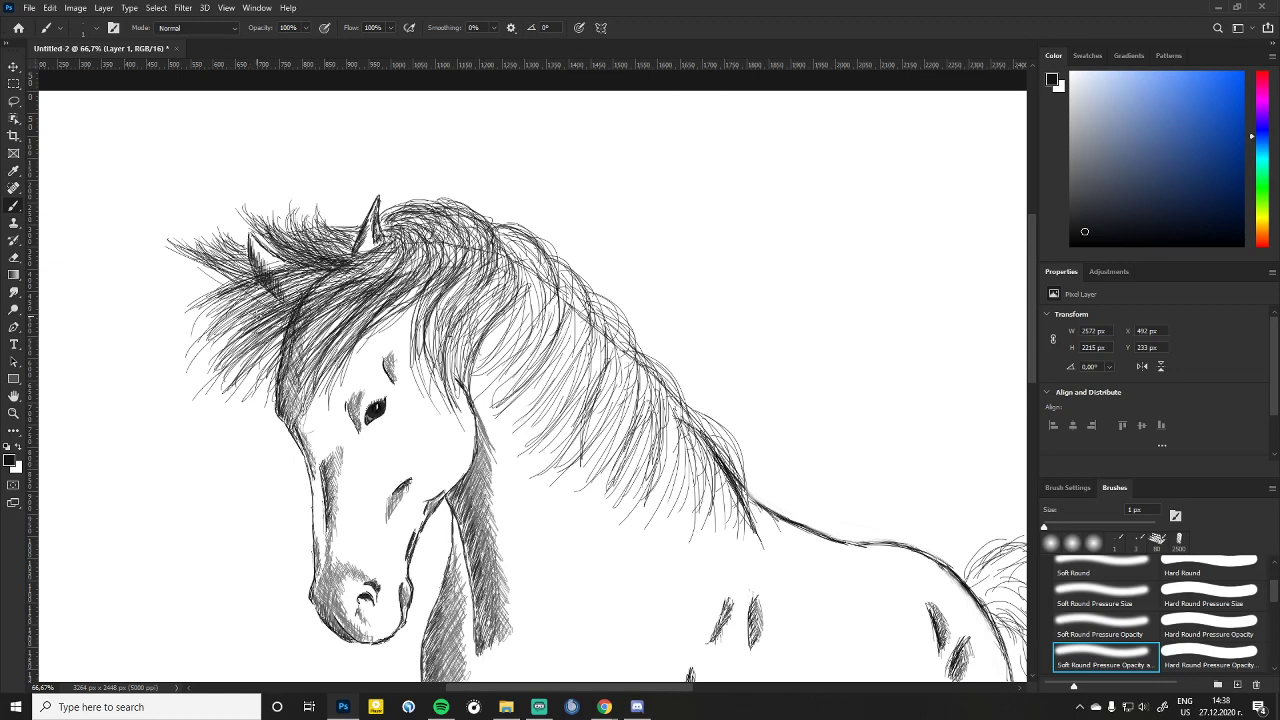
mouse_move(318, 274)
mouse_down()
mouse_move(236, 310)
mouse_move(262, 314)
mouse_up()
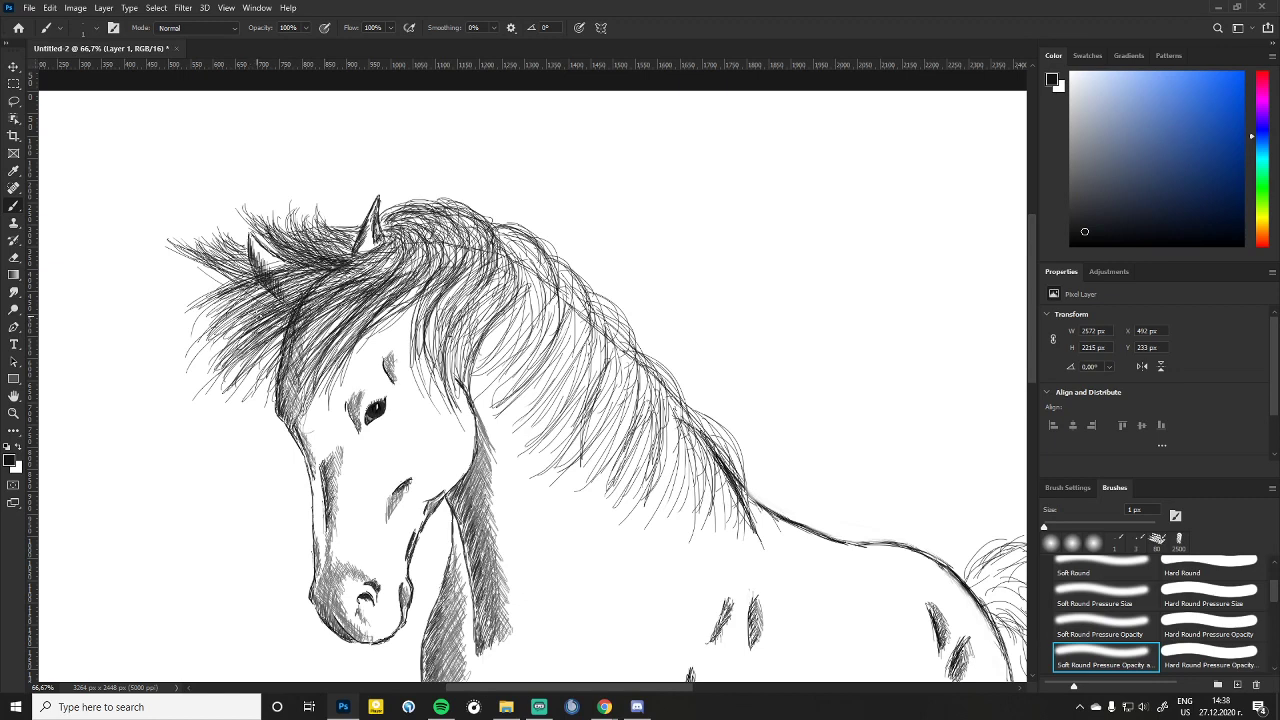
mouse_move(352, 292)
mouse_down()
mouse_move(262, 358)
mouse_move(266, 400)
mouse_move(280, 376)
mouse_move(268, 386)
mouse_up()
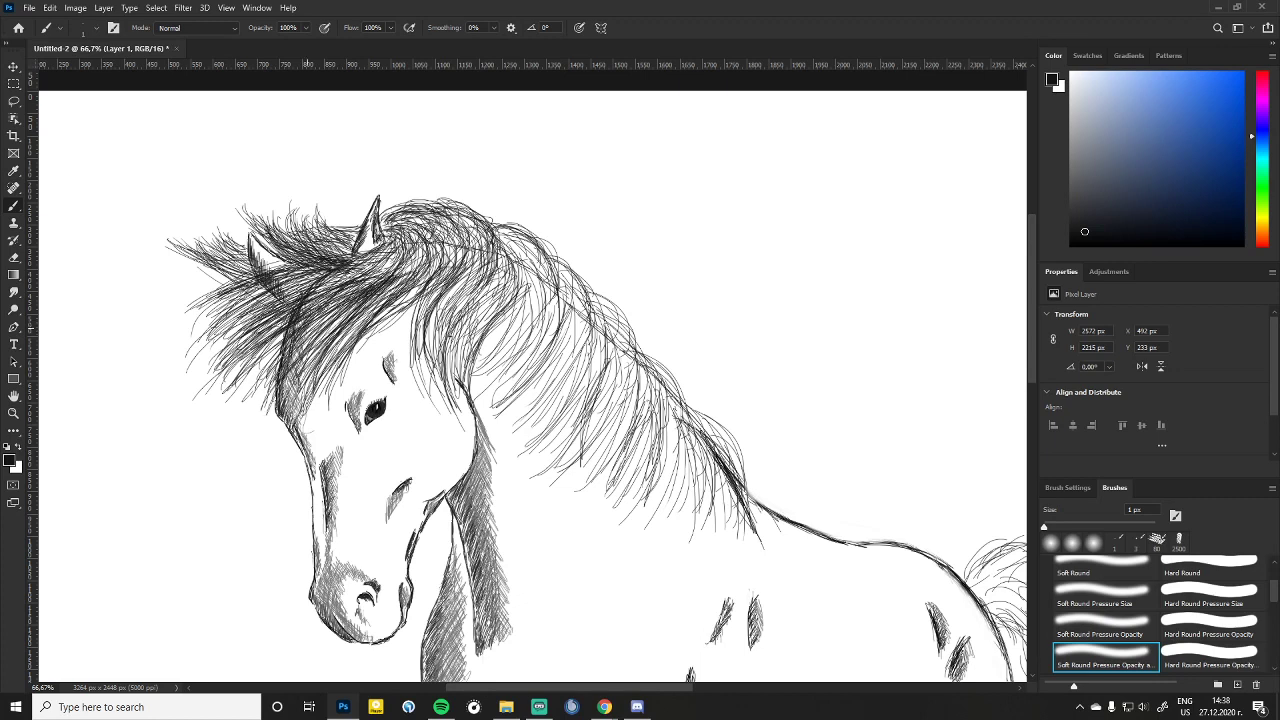
Step: Darken the forelock falling over the forehead with long black strokes from the near ear's base toward the eye
drag(346, 322, 290, 410)
drag(366, 300, 300, 412)
mouse_move(342, 332)
mouse_down()
mouse_move(316, 410)
mouse_move(330, 426)
mouse_up()
drag(392, 284, 326, 404)
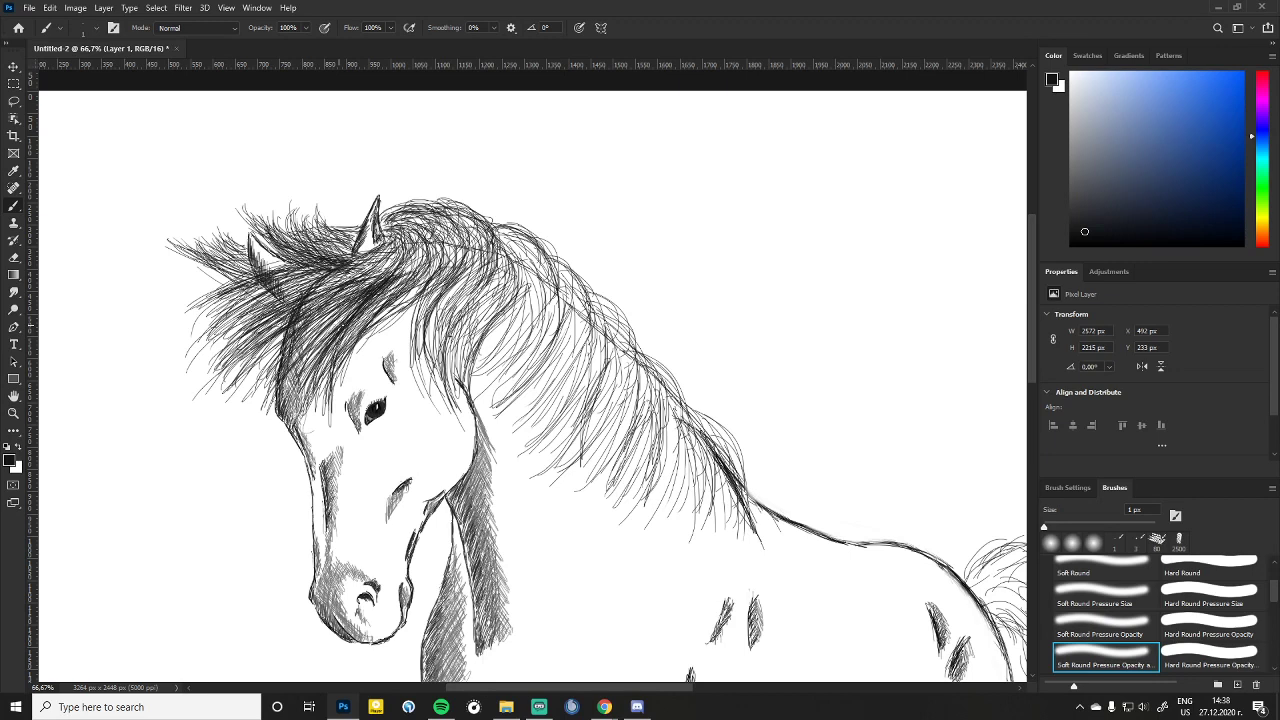
drag(374, 306, 326, 412)
drag(350, 344, 330, 410)
drag(412, 270, 346, 350)
mouse_move(450, 258)
mouse_down()
mouse_move(332, 346)
mouse_move(358, 338)
mouse_up()
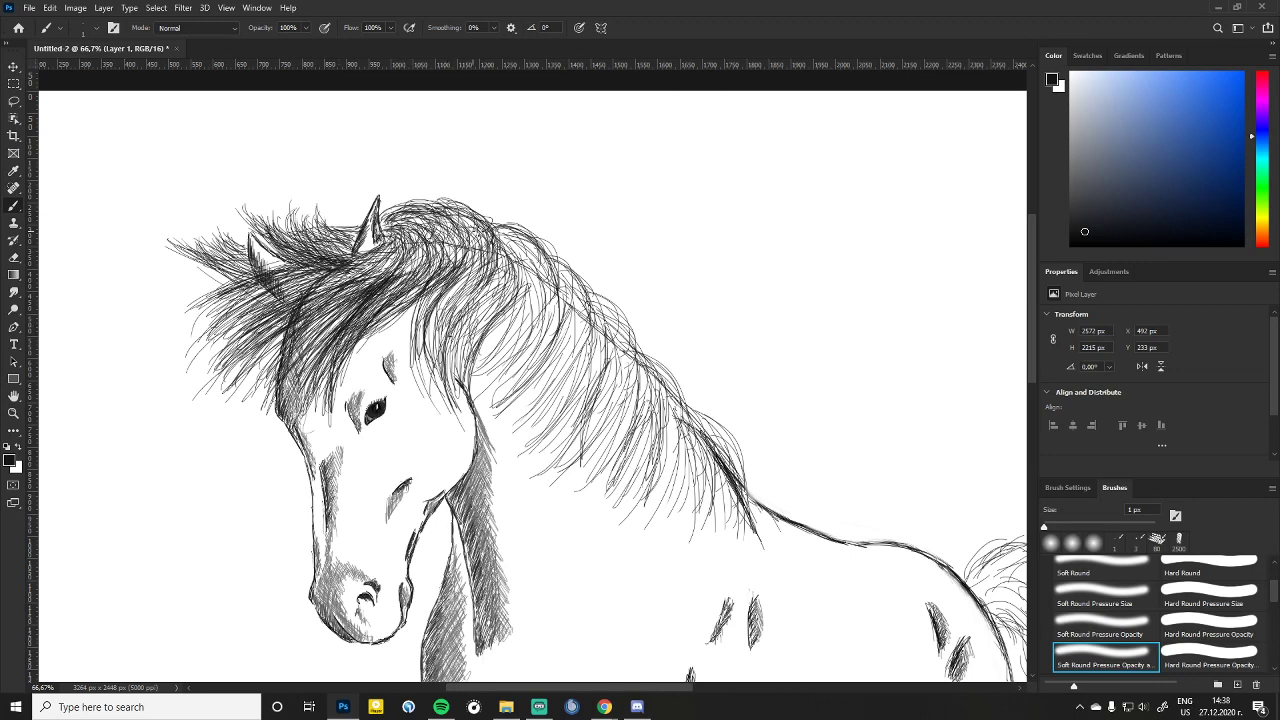
Step: Thicken the mane behind the near ear with curved black strokes running down to the cheek and jaw
drag(456, 264, 412, 382)
drag(462, 242, 414, 338)
drag(432, 218, 390, 246)
mouse_move(454, 226)
mouse_down()
mouse_move(440, 254)
mouse_move(476, 312)
mouse_move(432, 334)
mouse_up()
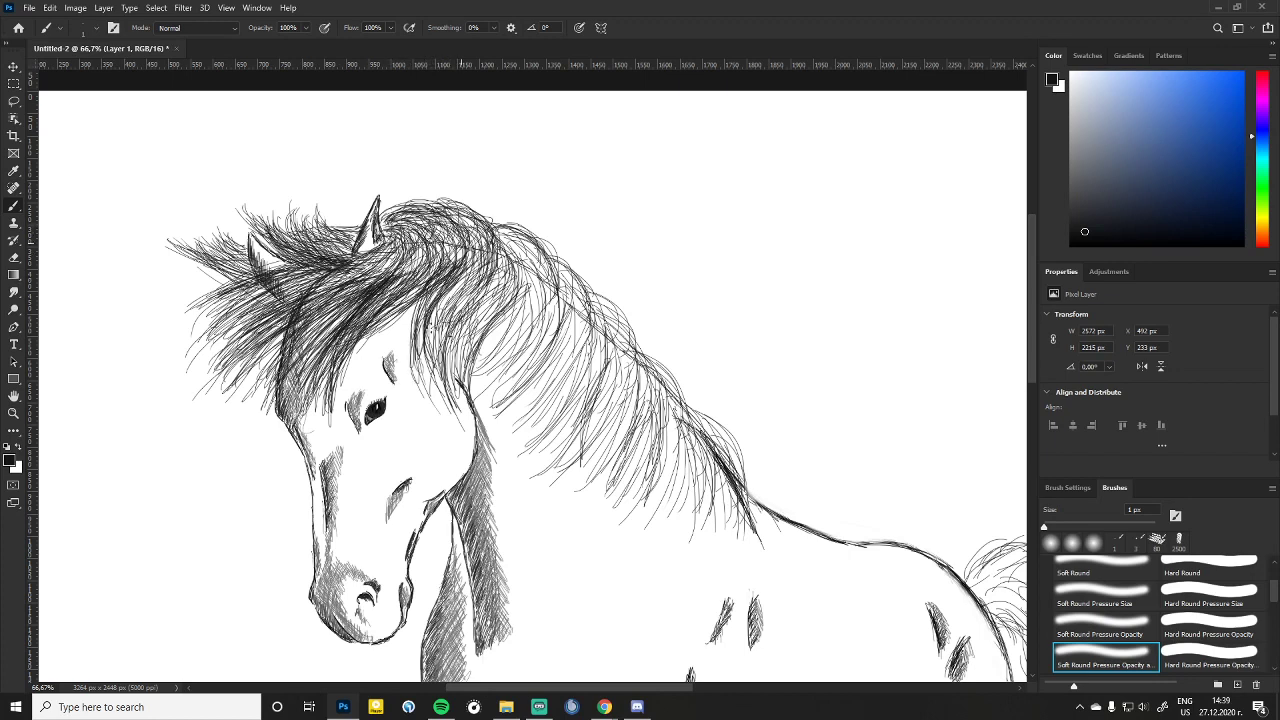
mouse_move(474, 270)
mouse_down()
mouse_move(422, 350)
mouse_move(432, 372)
mouse_up()
drag(486, 246, 446, 362)
mouse_move(484, 272)
mouse_down()
mouse_move(452, 390)
mouse_move(460, 360)
mouse_up()
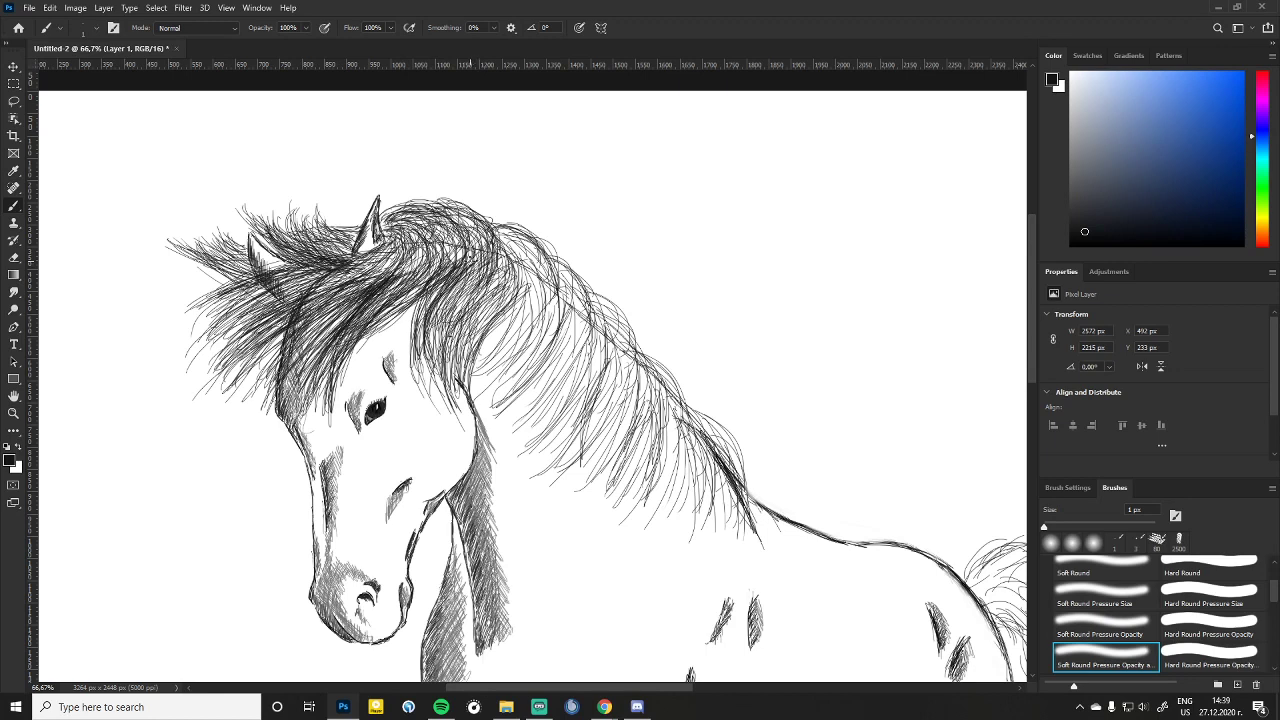
drag(508, 290, 458, 382)
Step: Fill the upper neck mane with dense black strands sweeping from the crest toward the throat
drag(524, 246, 508, 286)
drag(530, 240, 502, 322)
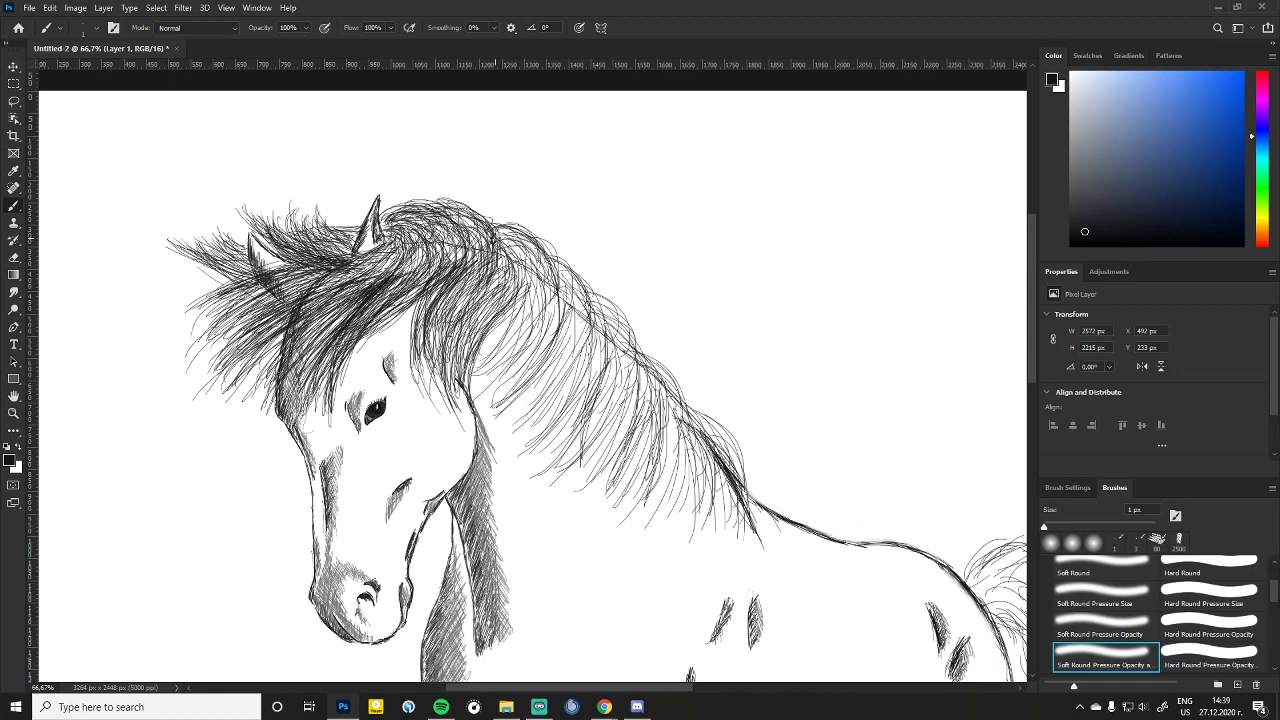
drag(540, 228, 508, 270)
mouse_move(556, 240)
mouse_down()
mouse_move(536, 286)
mouse_move(496, 266)
mouse_up()
drag(544, 282, 534, 340)
drag(552, 258, 536, 354)
drag(554, 254, 516, 378)
mouse_move(526, 272)
mouse_down()
mouse_move(510, 376)
mouse_move(492, 370)
mouse_up()
mouse_move(526, 266)
mouse_down()
mouse_move(496, 344)
mouse_move(500, 386)
mouse_up()
drag(522, 298, 490, 386)
mouse_move(514, 302)
mouse_down()
mouse_move(478, 380)
mouse_move(462, 368)
mouse_move(466, 400)
mouse_move(510, 384)
mouse_up()
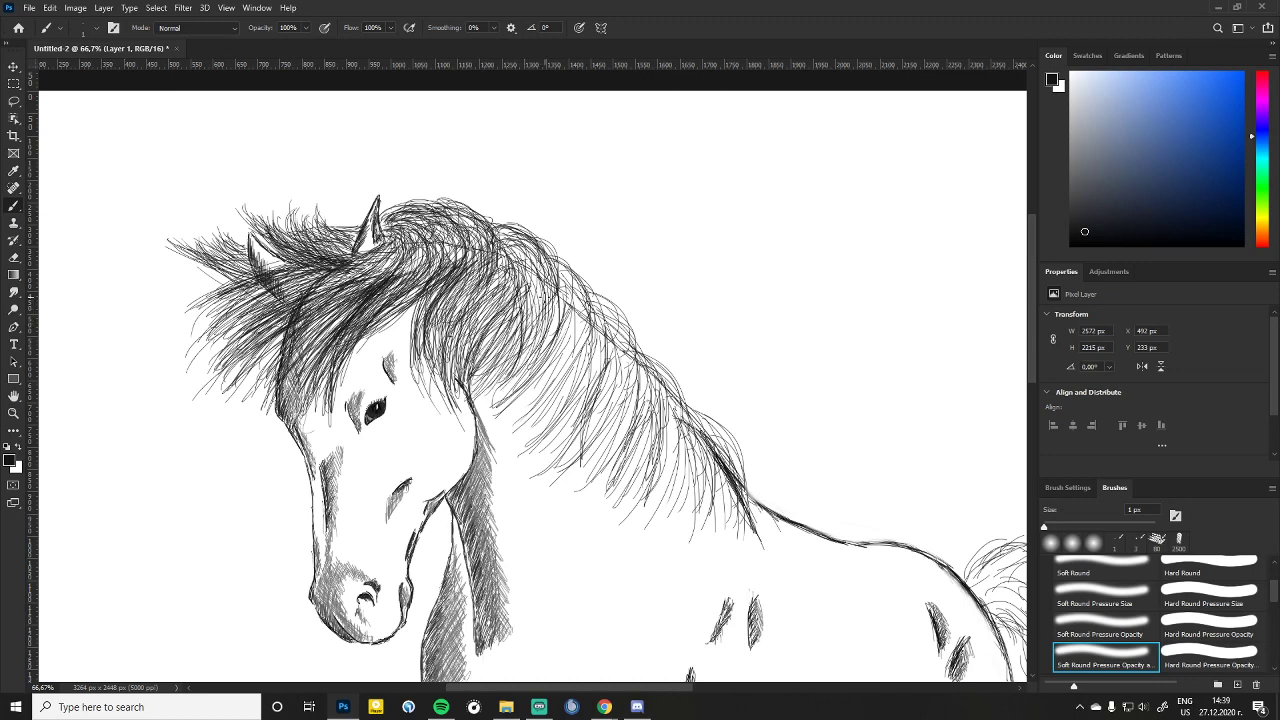
Step: Add long downward black strands to the mane across the middle of the neck
drag(560, 290, 550, 318)
drag(562, 280, 528, 390)
drag(558, 288, 532, 412)
drag(554, 310, 540, 406)
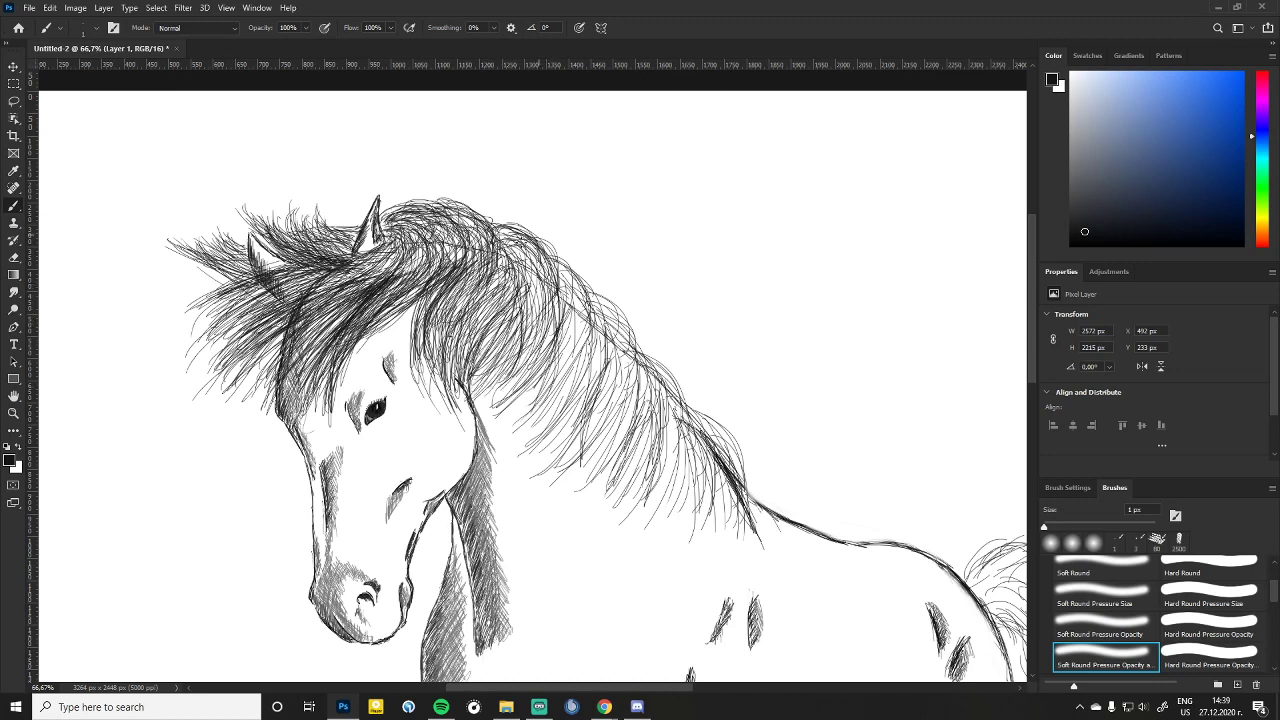
drag(578, 284, 560, 376)
mouse_move(590, 306)
mouse_down()
mouse_move(568, 400)
mouse_move(552, 404)
mouse_move(548, 430)
mouse_move(568, 410)
mouse_move(566, 436)
mouse_up()
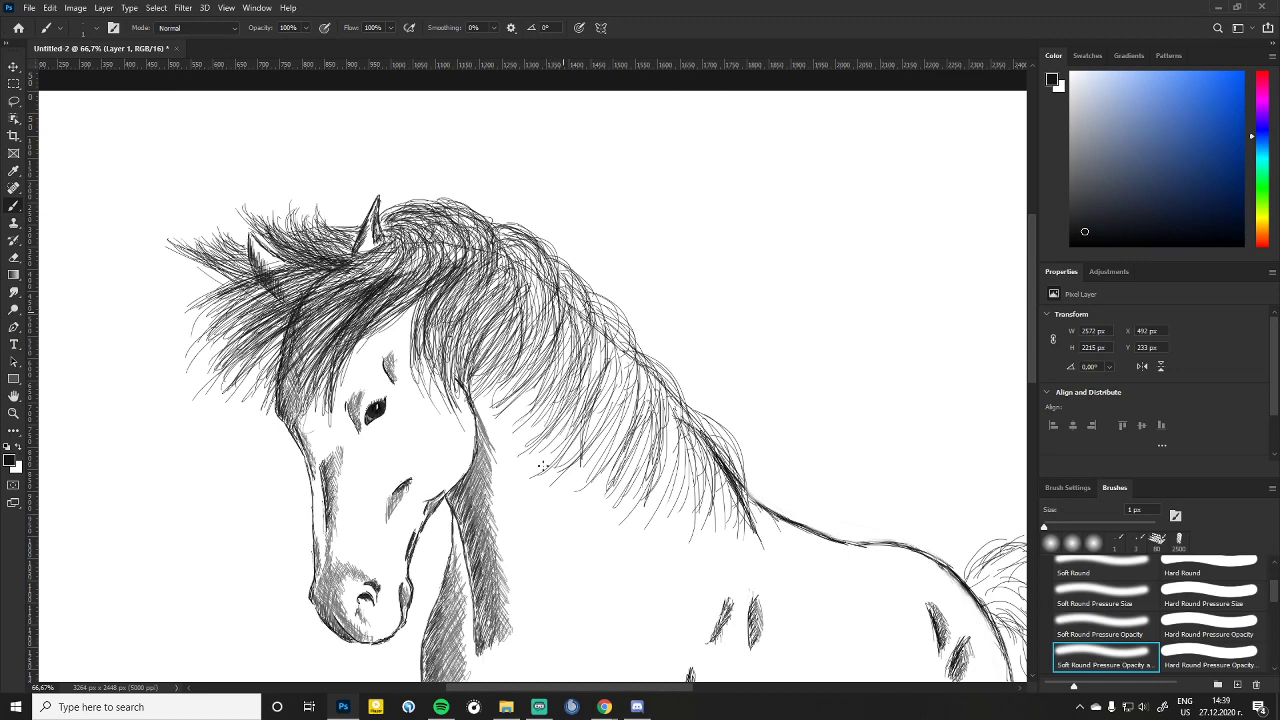
mouse_move(580, 332)
mouse_down()
mouse_move(564, 488)
mouse_move(578, 446)
mouse_up()
Step: Darken the mane along the lower neck crest with black strokes slanting down toward the withers
mouse_move(604, 310)
mouse_down()
mouse_move(610, 430)
mouse_move(630, 436)
mouse_move(634, 410)
mouse_move(640, 444)
mouse_up()
drag(606, 320, 638, 414)
drag(594, 298, 640, 404)
drag(612, 332, 646, 454)
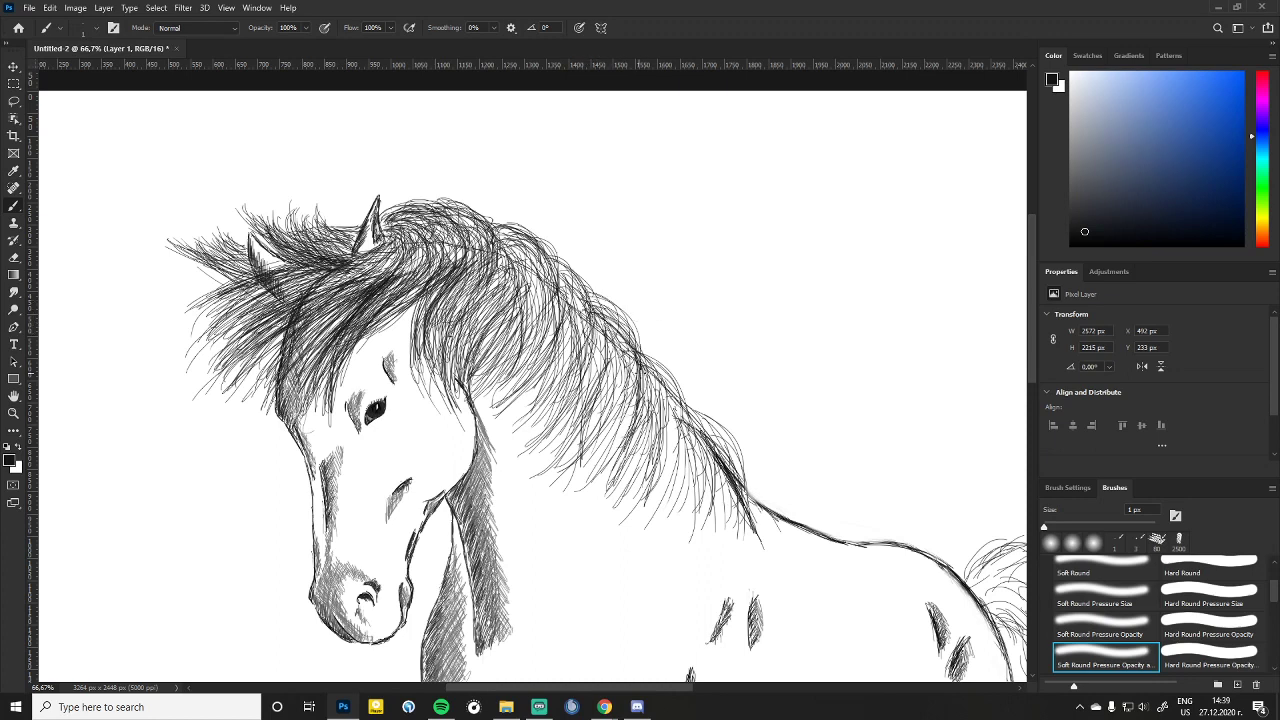
drag(652, 372, 676, 486)
mouse_move(670, 400)
mouse_down()
mouse_move(700, 524)
mouse_move(684, 526)
mouse_up()
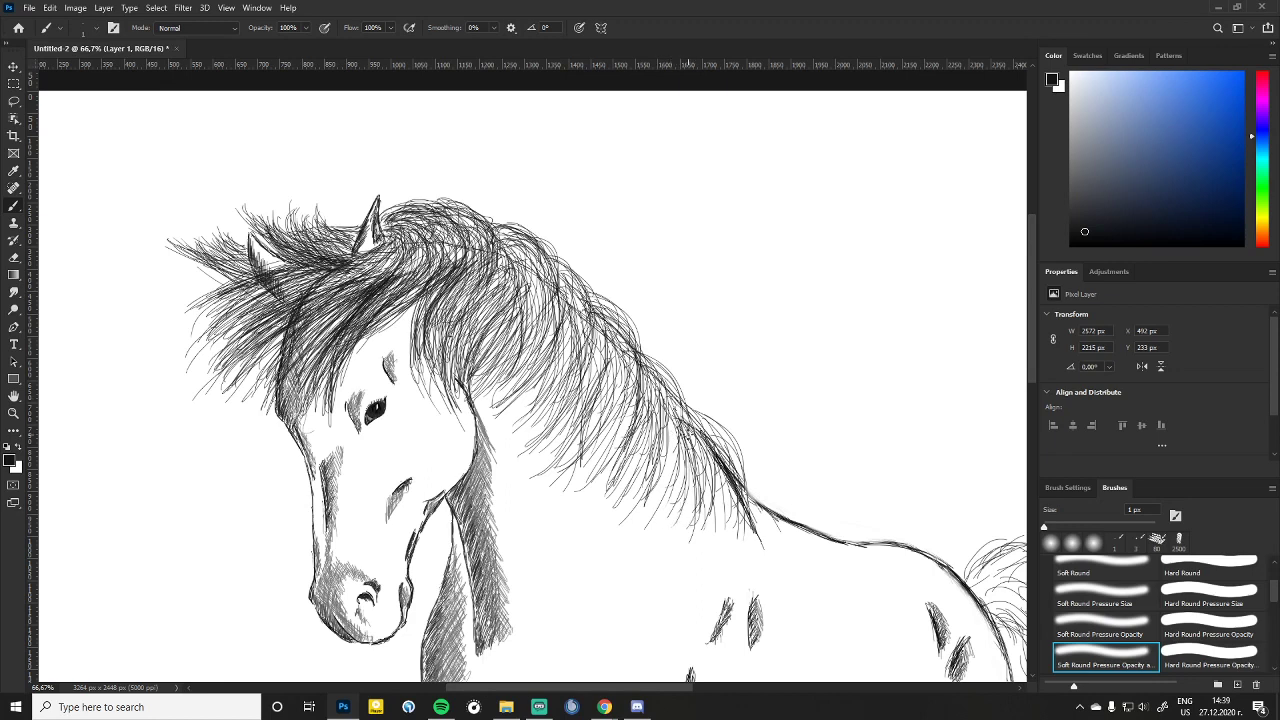
Step: Draw long, widely spaced guide locks that extend the mane's lower edge, working from the withers toward the throat
drag(704, 470, 660, 580)
drag(702, 495, 658, 616)
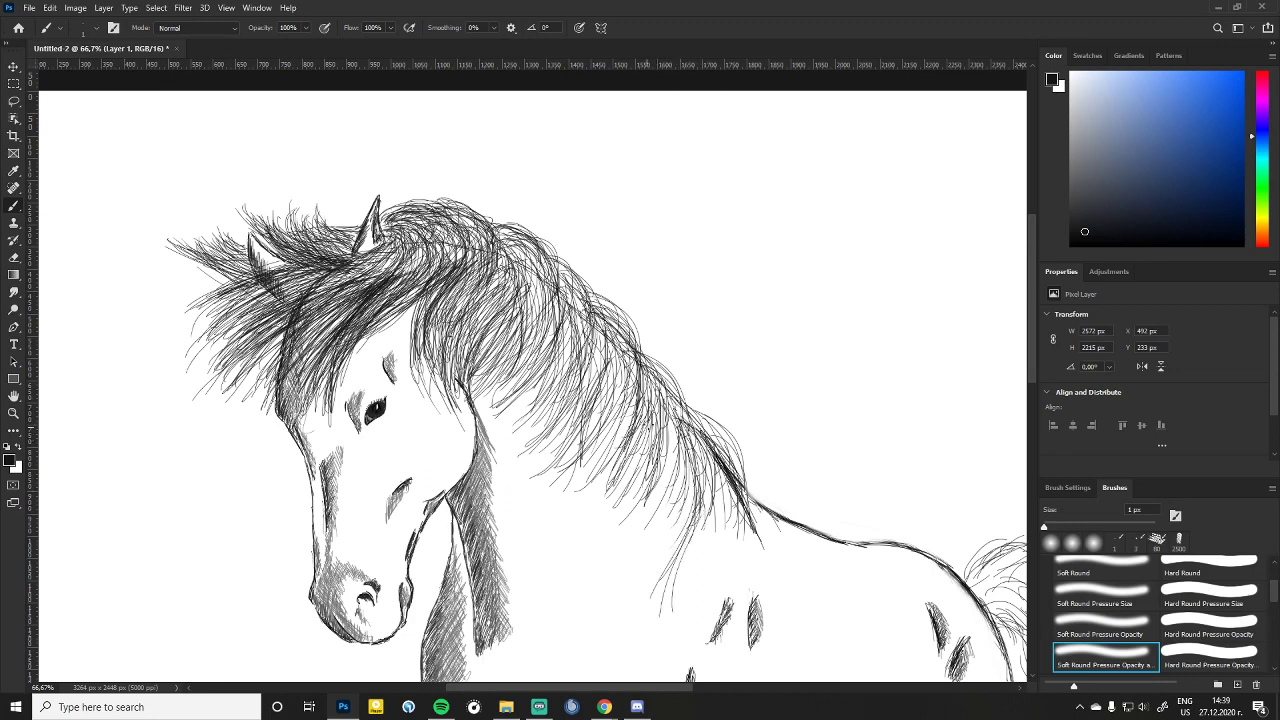
drag(660, 442, 622, 540)
drag(654, 490, 624, 584)
drag(620, 430, 580, 556)
drag(608, 454, 582, 556)
mouse_move(600, 368)
mouse_down()
mouse_move(552, 528)
mouse_move(556, 504)
mouse_up()
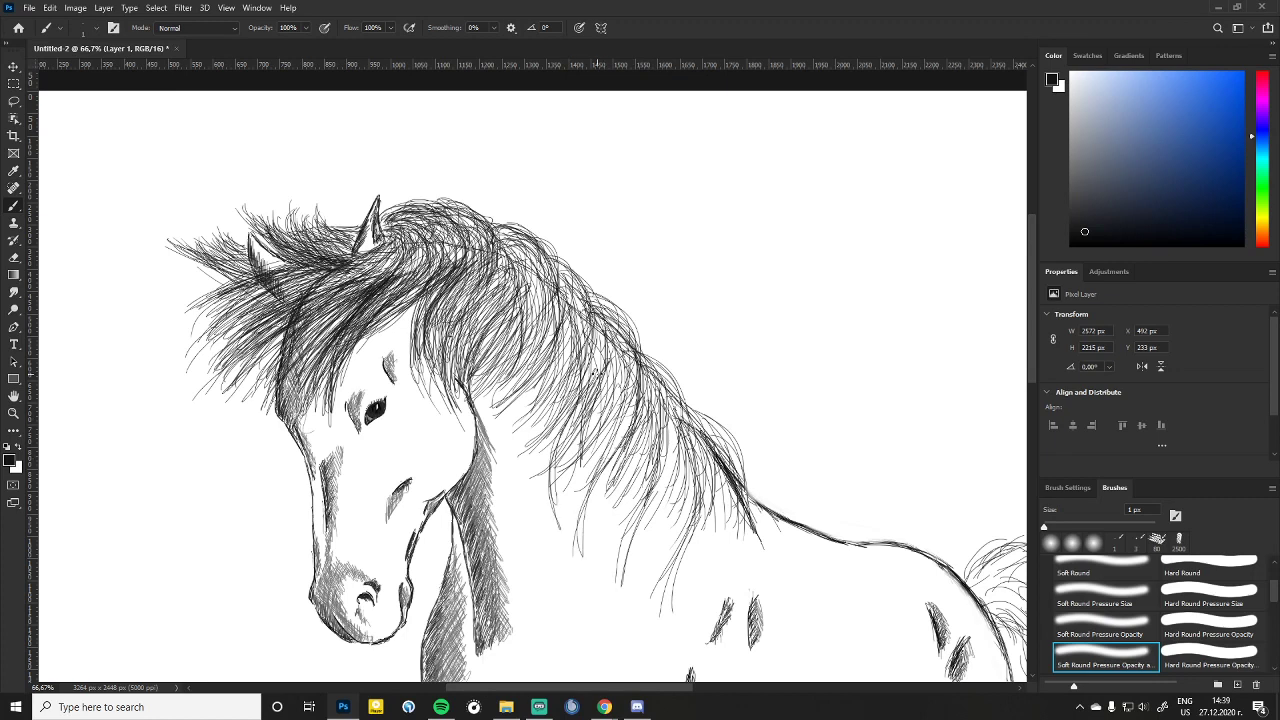
drag(566, 424, 549, 516)
drag(538, 408, 514, 498)
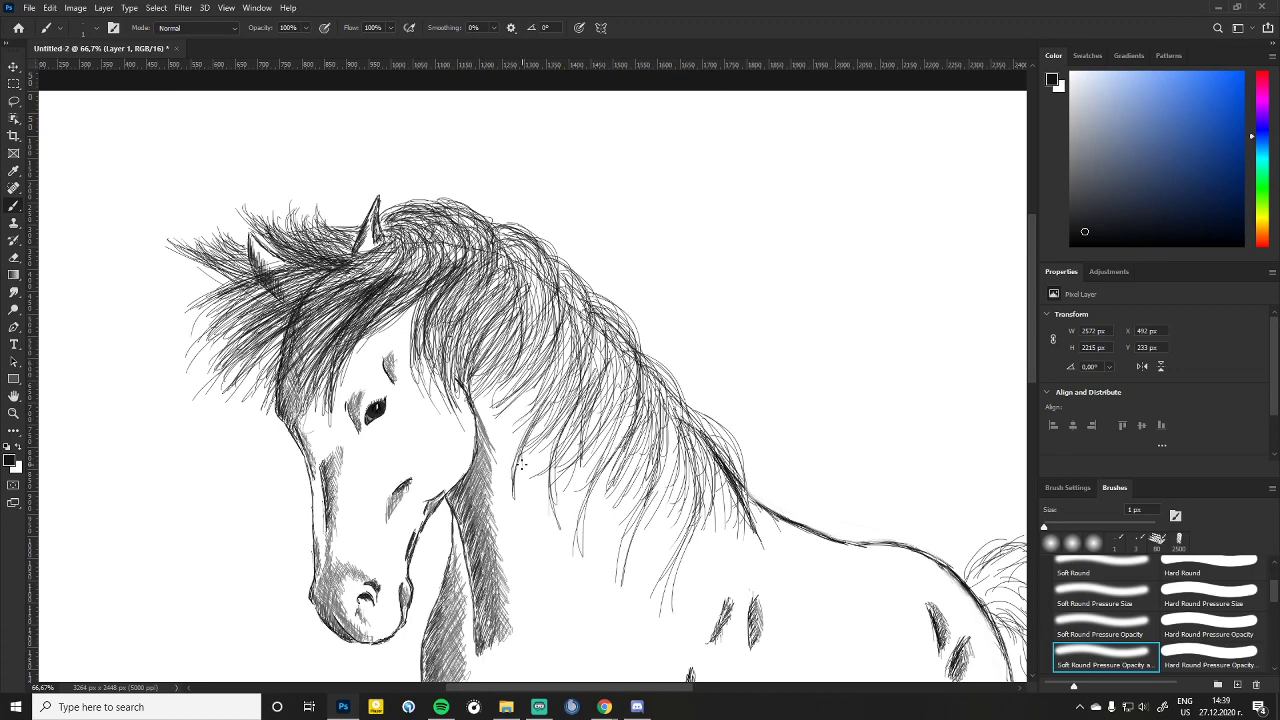
Step: Draw black mane strands directly behind the jaw, hanging over the shaded throat
mouse_move(522, 390)
mouse_down()
mouse_move(496, 466)
mouse_move(488, 426)
mouse_up()
mouse_move(504, 366)
mouse_down()
mouse_move(476, 420)
mouse_move(477, 408)
mouse_up()
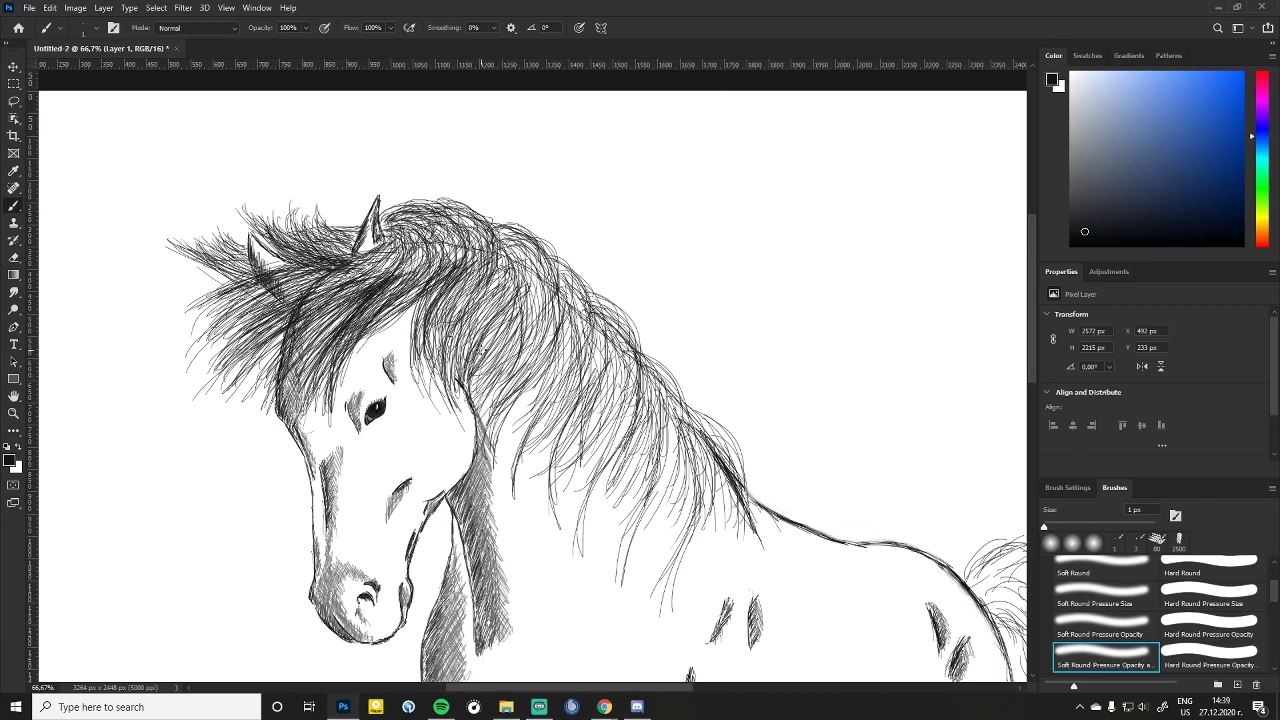
drag(486, 338, 462, 382)
mouse_move(500, 318)
mouse_down()
mouse_move(466, 378)
mouse_move(472, 400)
mouse_up()
mouse_move(518, 348)
mouse_down()
mouse_move(480, 410)
mouse_move(504, 484)
mouse_up()
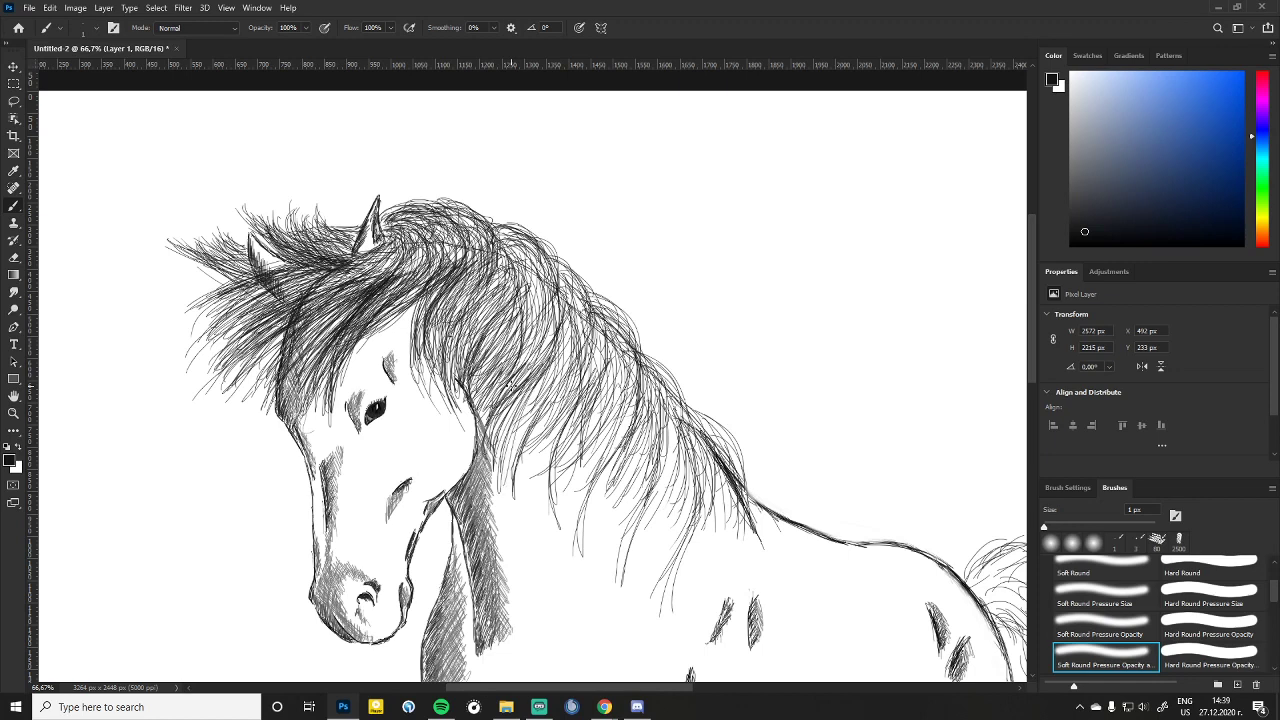
Step: Fill the lower mane between the throat and mid-neck with closely spaced long black strands
mouse_move(548, 370)
mouse_down()
mouse_move(504, 494)
mouse_move(514, 476)
mouse_up()
drag(522, 490, 513, 524)
drag(560, 388, 528, 476)
drag(574, 380, 522, 496)
drag(578, 380, 530, 478)
drag(556, 418, 530, 498)
mouse_move(568, 398)
mouse_down()
mouse_move(534, 516)
mouse_move(538, 488)
mouse_up()
drag(552, 426, 536, 540)
drag(556, 400, 530, 494)
mouse_move(552, 414)
mouse_down()
mouse_move(526, 524)
mouse_move(560, 442)
mouse_up()
mouse_move(552, 434)
mouse_down()
mouse_move(542, 530)
mouse_move(556, 548)
mouse_up()
mouse_move(600, 380)
mouse_down()
mouse_move(558, 496)
mouse_move(556, 544)
mouse_up()
drag(604, 386, 574, 552)
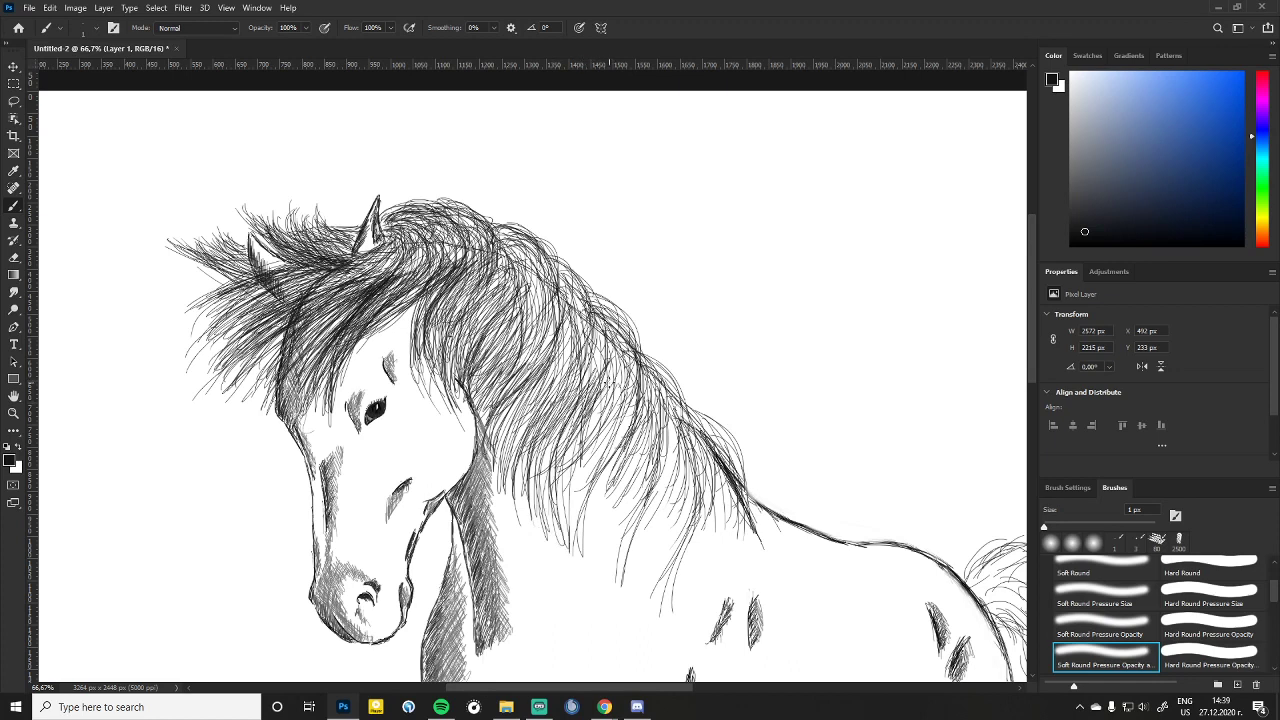
Step: Extend and thicken the mid-neck locks with long black strands reaching down toward the chest
drag(580, 446, 568, 536)
drag(612, 398, 572, 490)
drag(608, 414, 570, 562)
drag(590, 446, 568, 572)
mouse_move(610, 434)
mouse_down()
mouse_move(590, 482)
mouse_move(582, 576)
mouse_up()
drag(614, 460, 590, 598)
mouse_move(650, 432)
mouse_down()
mouse_move(608, 608)
mouse_move(606, 594)
mouse_up()
drag(618, 460, 596, 550)
drag(636, 438, 602, 602)
drag(630, 478, 614, 610)
drag(652, 456, 614, 598)
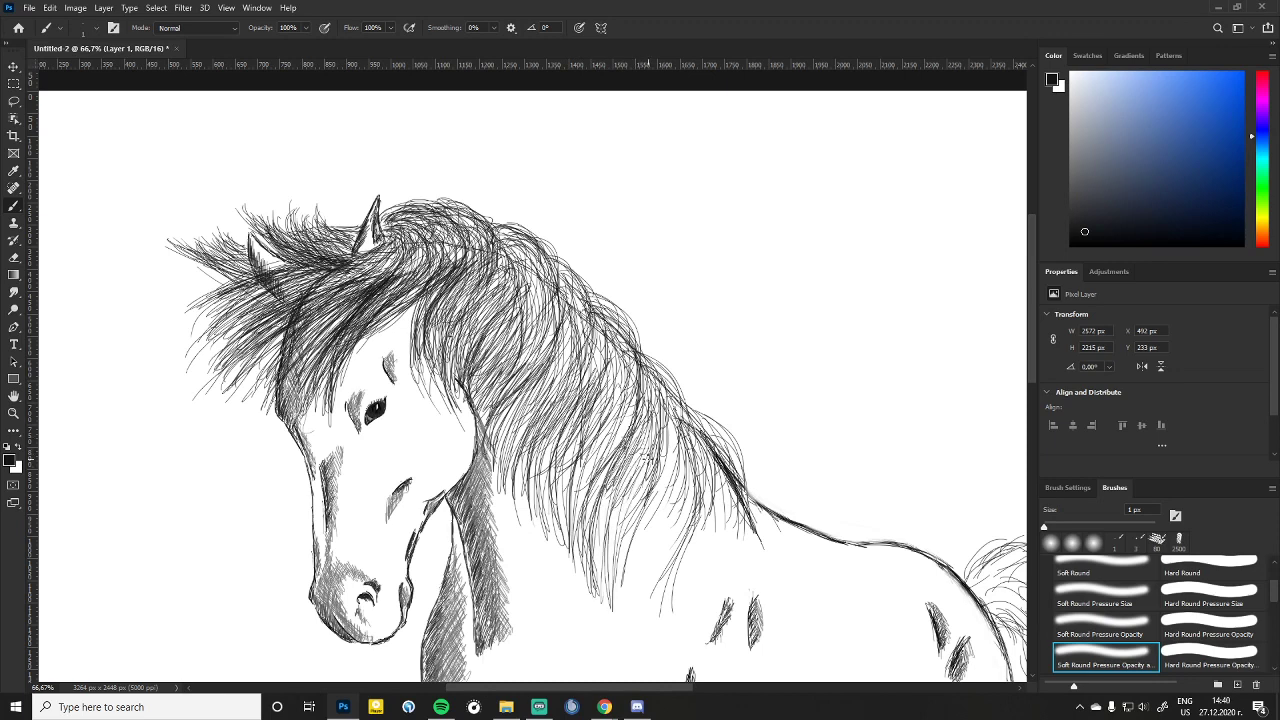
drag(622, 482, 604, 598)
mouse_move(646, 438)
mouse_down()
mouse_move(600, 600)
mouse_move(602, 560)
mouse_up()
drag(608, 484, 600, 584)
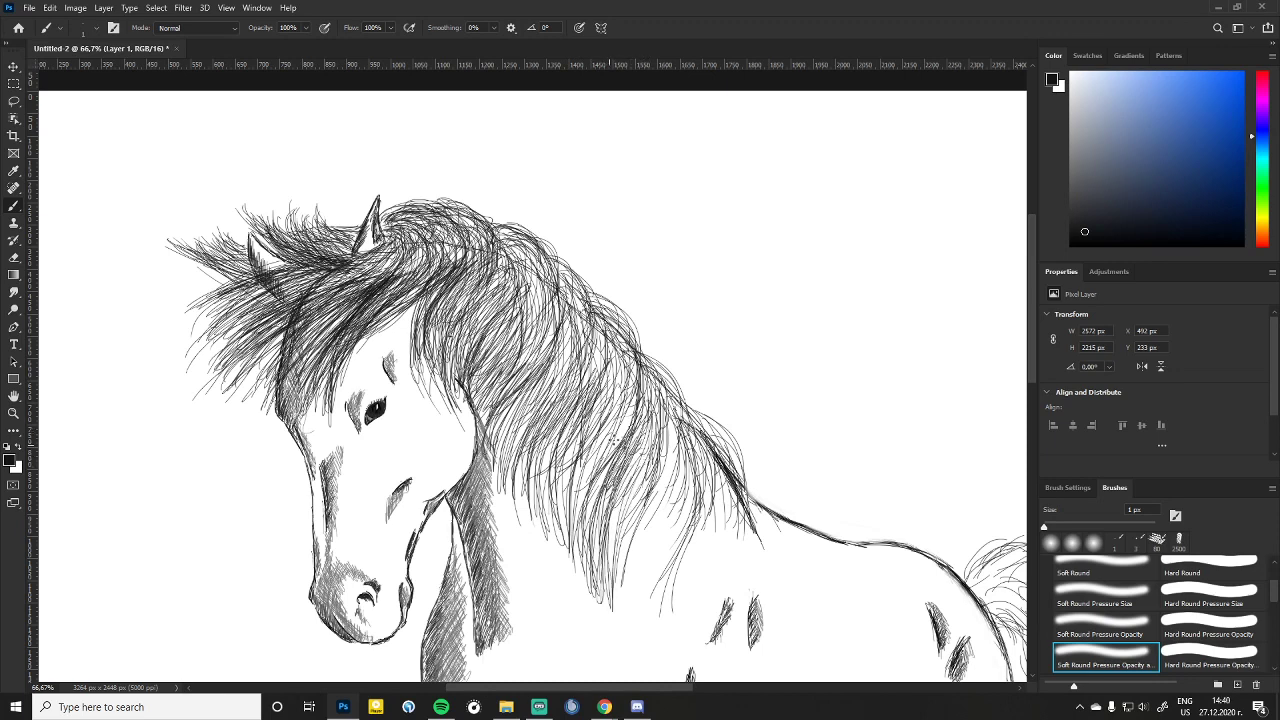
drag(612, 434, 576, 562)
mouse_move(620, 410)
mouse_down()
mouse_move(578, 546)
mouse_move(590, 512)
mouse_move(612, 536)
mouse_up()
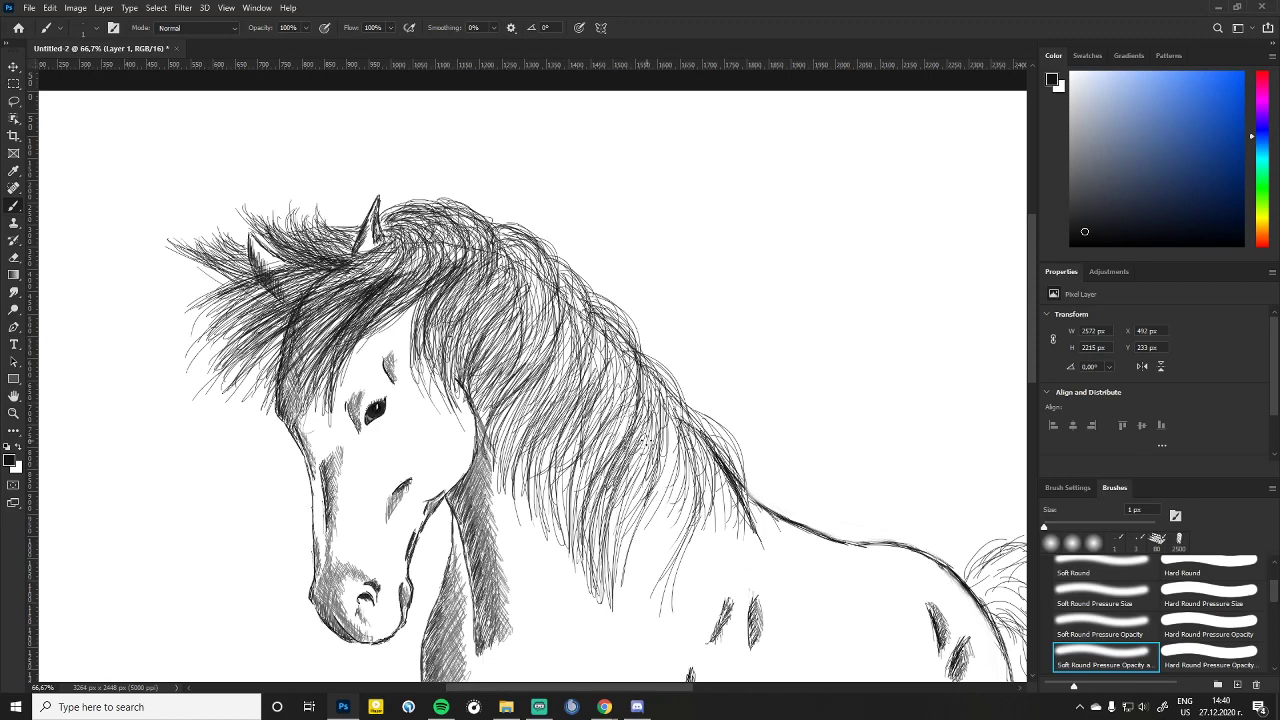
Step: Fill the long mane locks hanging over the shoulder with dense black strands down to their tips
drag(644, 444, 614, 580)
drag(658, 448, 624, 548)
mouse_move(680, 440)
mouse_down()
mouse_move(620, 598)
mouse_move(632, 584)
mouse_up()
mouse_move(682, 474)
mouse_down()
mouse_move(636, 592)
mouse_move(646, 608)
mouse_up()
drag(686, 514, 654, 626)
drag(690, 506, 668, 612)
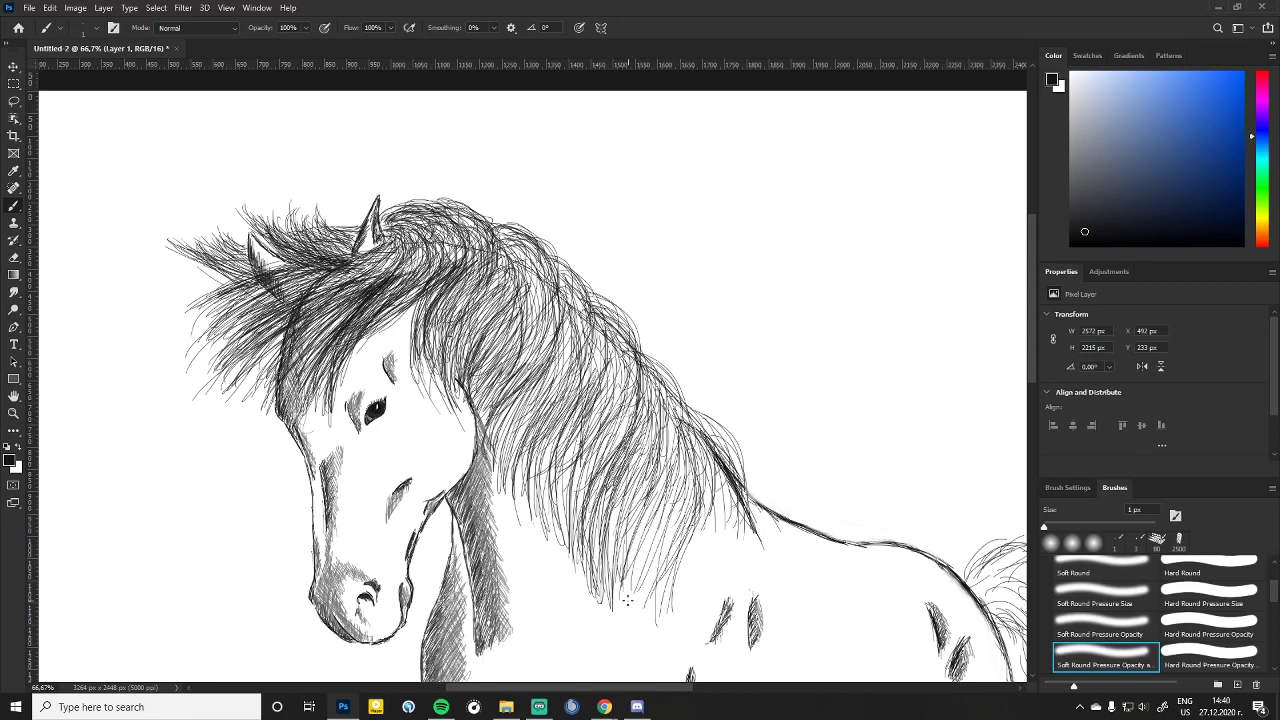
scroll(585, 360, down, 3)
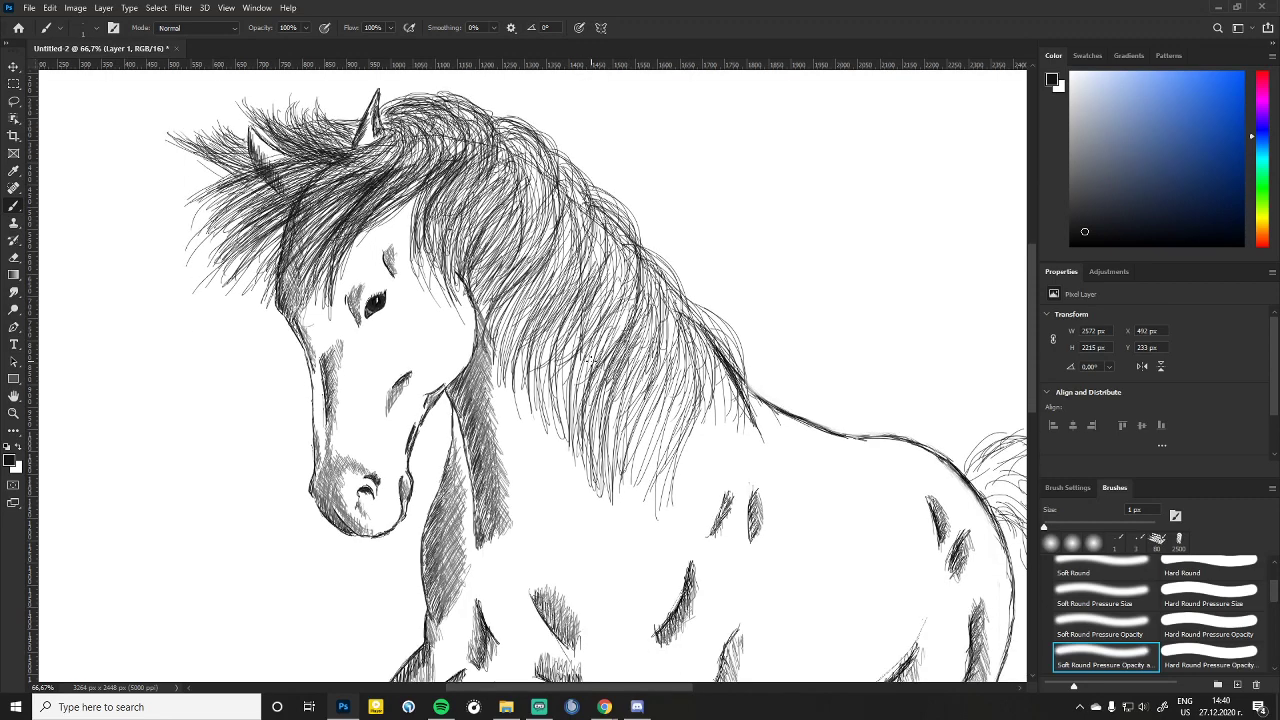
drag(628, 398, 612, 478)
mouse_move(670, 350)
mouse_down()
mouse_move(632, 494)
mouse_move(644, 502)
mouse_up()
drag(686, 372, 648, 528)
mouse_move(692, 386)
mouse_down()
mouse_move(648, 502)
mouse_move(654, 524)
mouse_up()
mouse_move(696, 392)
mouse_down()
mouse_move(656, 536)
mouse_move(664, 524)
mouse_up()
drag(700, 402, 672, 528)
drag(704, 416, 684, 464)
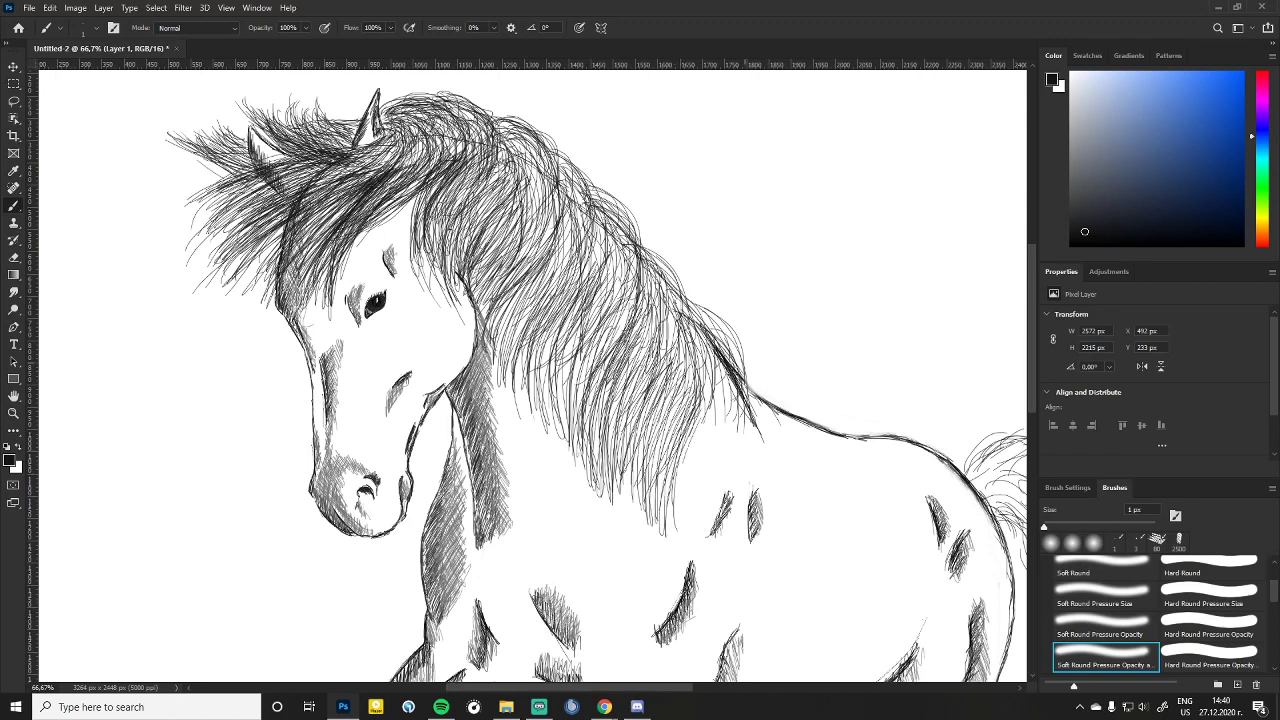
Step: Draw the last mane locks at the withers, curving down to the shading mark on the shoulder
drag(720, 392, 699, 463)
drag(758, 350, 734, 468)
drag(762, 404, 714, 516)
drag(748, 434, 706, 518)
mouse_move(718, 376)
mouse_down()
mouse_move(704, 402)
mouse_move(720, 484)
mouse_up()
drag(744, 360, 716, 462)
mouse_move(730, 348)
mouse_down()
mouse_move(692, 388)
mouse_move(720, 480)
mouse_up()
drag(730, 326, 690, 384)
drag(736, 388, 718, 478)
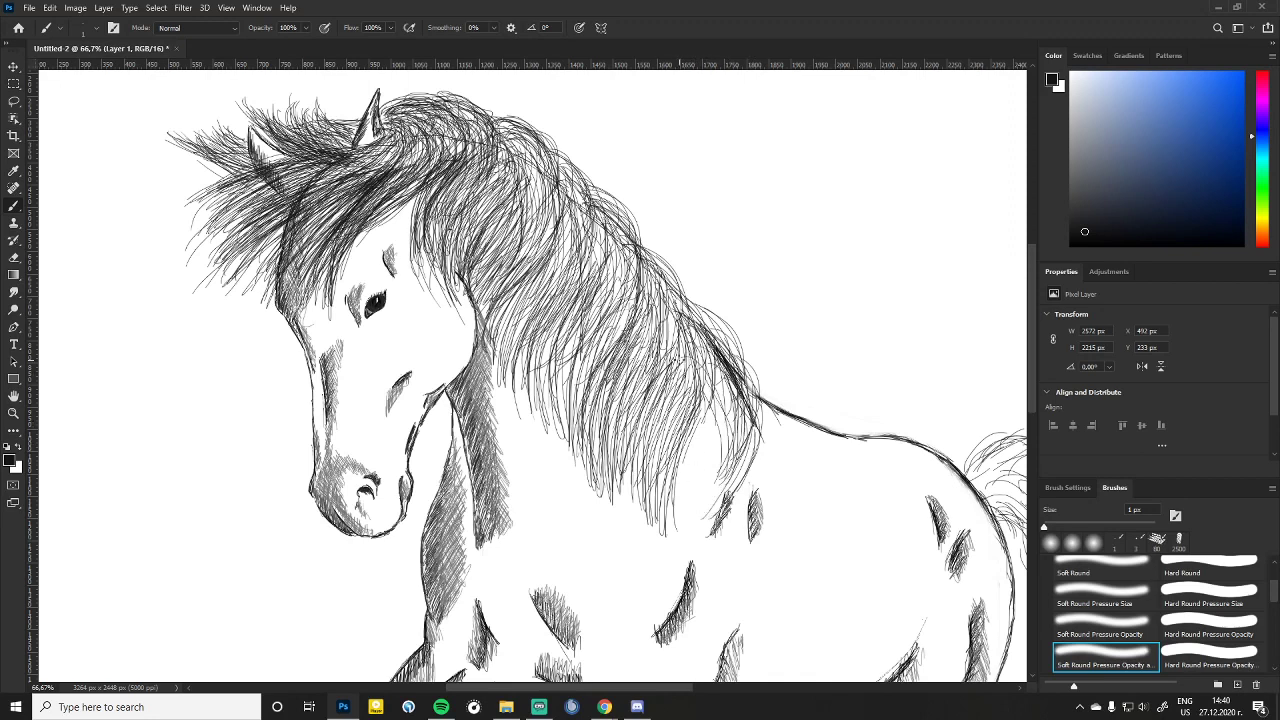
Step: Close the gap between the withers locks and the shoulder locks with dense black strands
drag(732, 356, 680, 478)
drag(728, 386, 704, 518)
mouse_move(720, 404)
mouse_down()
mouse_move(686, 452)
mouse_move(676, 514)
mouse_up()
drag(718, 372, 702, 444)
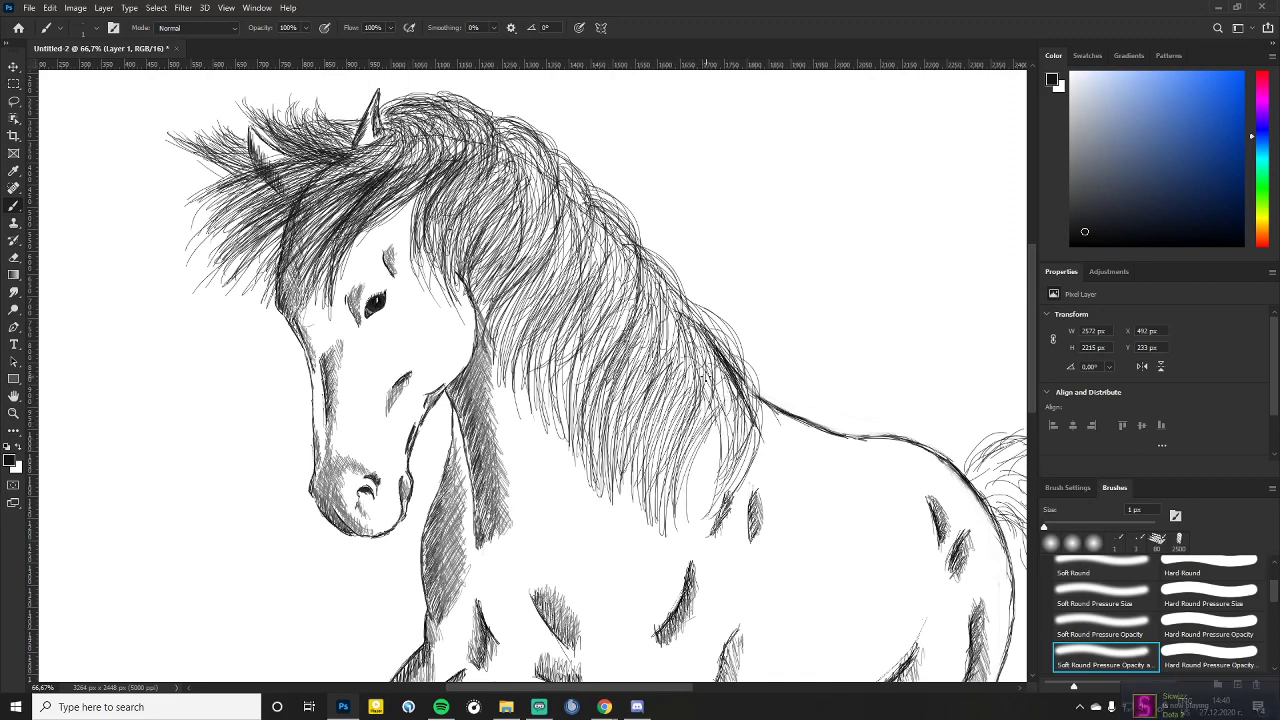
mouse_move(716, 348)
mouse_down()
mouse_move(694, 508)
mouse_move(704, 372)
mouse_up()
drag(730, 376, 708, 458)
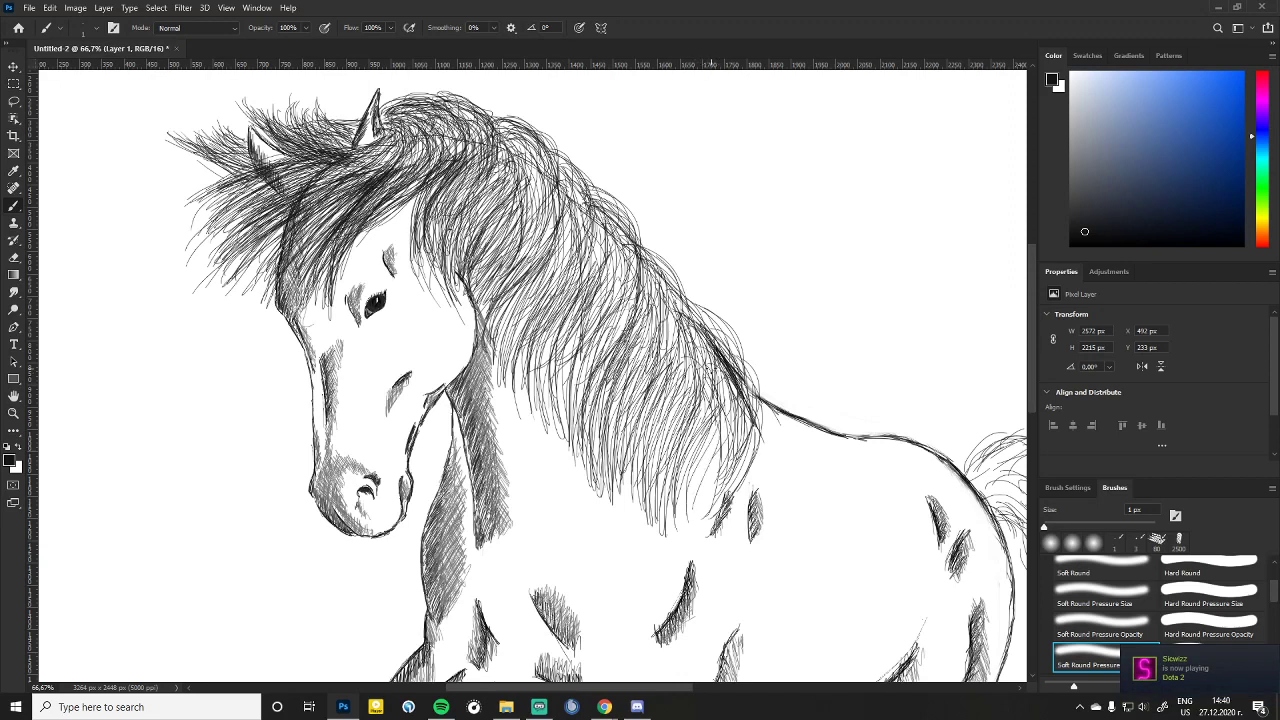
drag(736, 410, 702, 528)
drag(730, 374, 696, 520)
drag(724, 422, 692, 514)
mouse_move(718, 360)
mouse_down()
mouse_move(684, 398)
mouse_move(704, 510)
mouse_up()
mouse_move(734, 392)
mouse_down()
mouse_move(702, 512)
mouse_move(730, 438)
mouse_move(712, 492)
mouse_up()
mouse_move(734, 418)
mouse_down()
mouse_move(708, 524)
mouse_move(680, 524)
mouse_up()
drag(696, 392, 658, 496)
drag(746, 438, 716, 498)
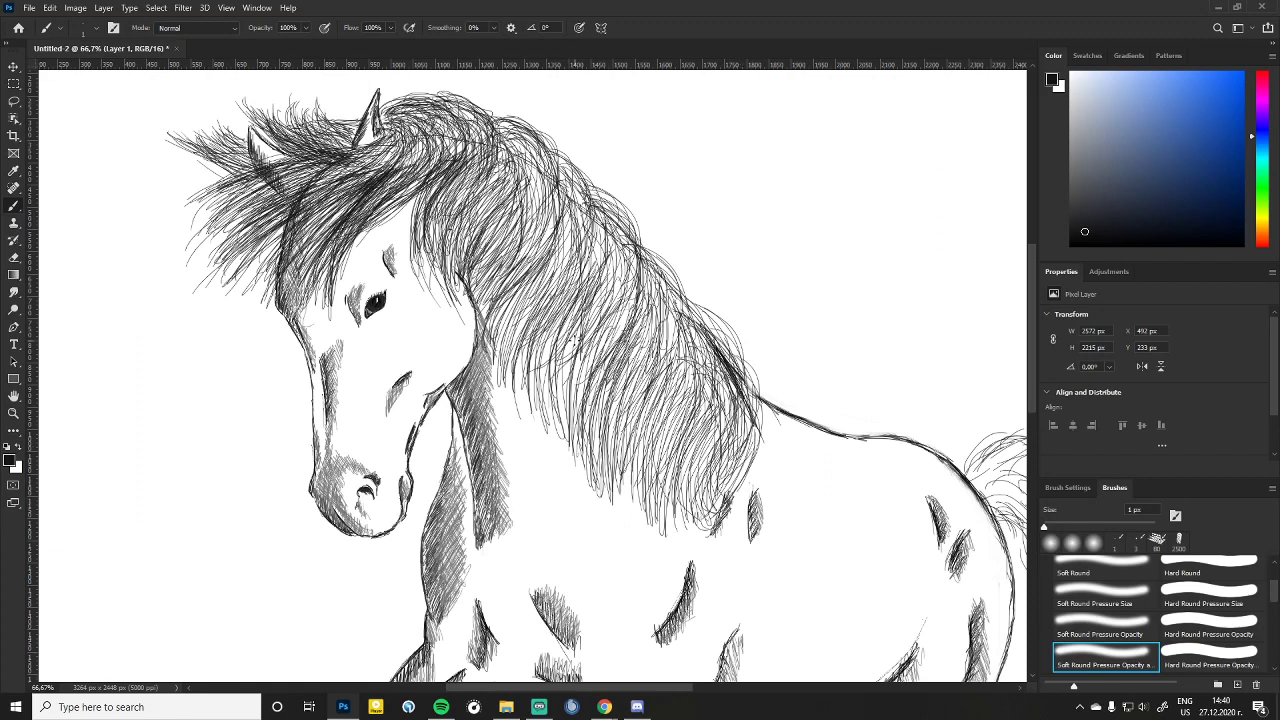
Step: Darken the mane behind the cheek and over the upper neck with additional short black strands
drag(562, 316, 540, 392)
drag(530, 298, 512, 366)
drag(546, 264, 506, 332)
drag(510, 292, 502, 362)
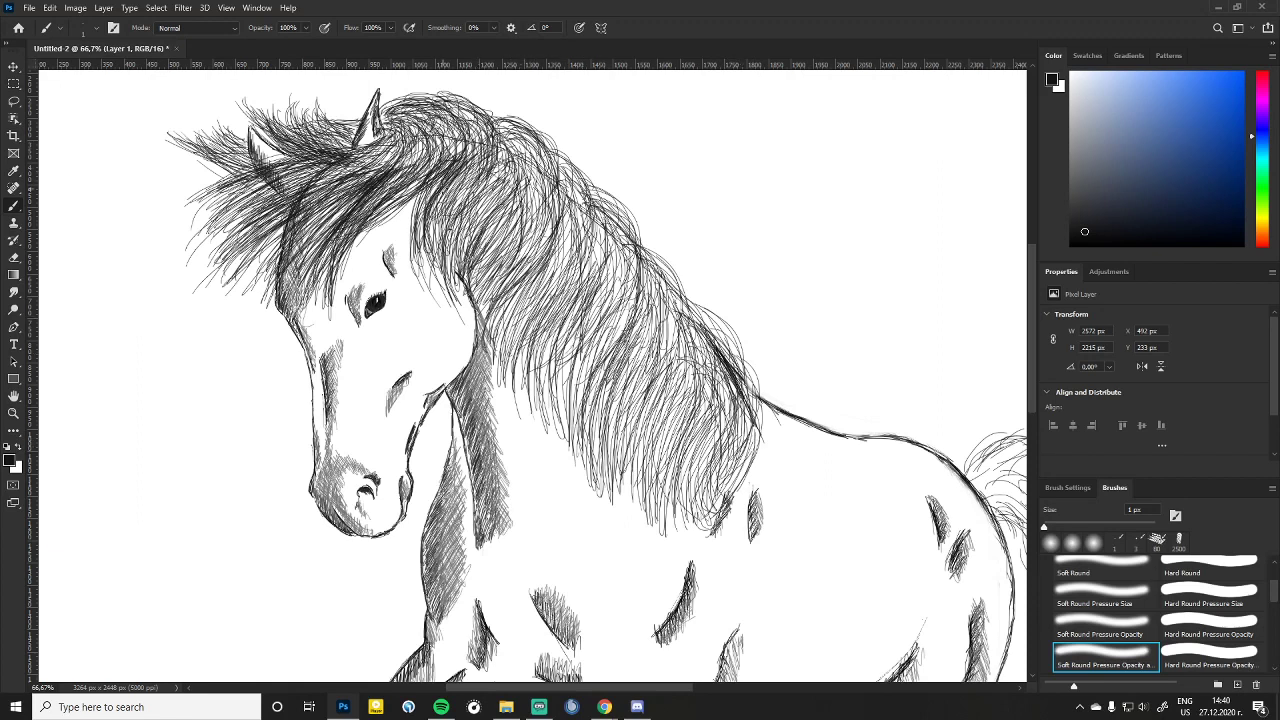
drag(508, 206, 498, 266)
mouse_move(508, 160)
mouse_down()
mouse_move(490, 230)
mouse_move(500, 248)
mouse_up()
drag(538, 172, 514, 274)
Step: Add short black strokes just below the crest in the middle of the neck to deepen the mane
drag(578, 194, 566, 232)
drag(578, 236, 560, 316)
drag(586, 202, 562, 250)
mouse_move(590, 212)
mouse_down()
mouse_move(582, 302)
mouse_move(556, 218)
mouse_up()
mouse_move(598, 228)
mouse_down()
mouse_move(578, 326)
mouse_move(574, 238)
mouse_up()
drag(598, 262, 590, 334)
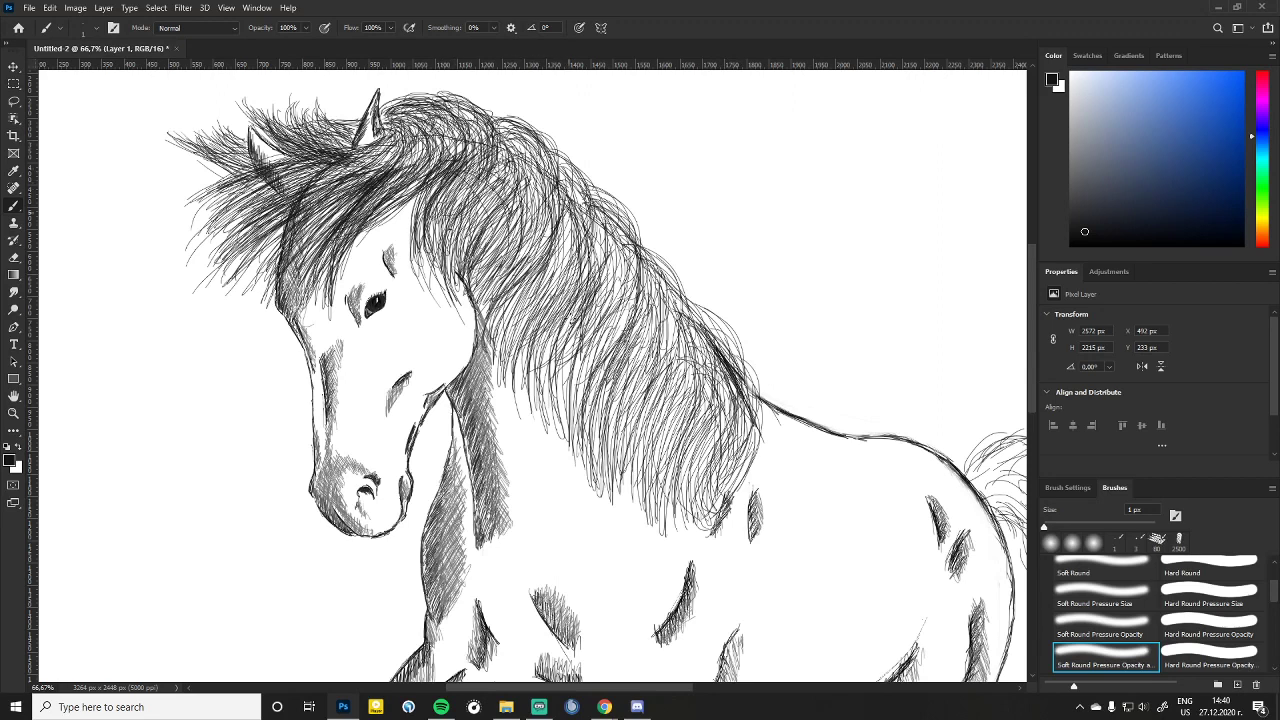
Step: Draw long black strands from the crest down the middle of the neck to thicken the mane
drag(610, 226, 596, 306)
mouse_move(614, 222)
mouse_down()
mouse_move(592, 322)
mouse_move(582, 244)
mouse_up()
drag(600, 246, 596, 362)
drag(598, 298, 584, 390)
drag(602, 248, 580, 386)
drag(596, 274, 578, 408)
mouse_move(592, 282)
mouse_down()
mouse_move(568, 372)
mouse_move(544, 404)
mouse_up()
drag(590, 262, 538, 400)
drag(580, 244, 552, 288)
Step: Add black strands to the upper-neck mane behind the cheek, following the fall of the hair
drag(536, 336, 522, 416)
drag(568, 230, 520, 384)
drag(576, 210, 528, 270)
drag(528, 274, 514, 344)
drag(542, 230, 514, 264)
drag(516, 268, 496, 342)
drag(528, 230, 516, 262)
drag(514, 290, 500, 336)
Step: Fill the mane over the lower half of the neck with long, downward-curving black strands
mouse_move(572, 306)
mouse_down()
mouse_move(562, 444)
mouse_move(562, 430)
mouse_up()
drag(620, 272, 578, 458)
drag(618, 290, 588, 386)
drag(628, 314, 596, 370)
drag(616, 330, 596, 464)
drag(634, 300, 616, 354)
drag(614, 362, 608, 466)
drag(640, 308, 624, 336)
drag(636, 344, 626, 440)
drag(662, 266, 628, 380)
drag(644, 316, 616, 460)
mouse_move(640, 360)
mouse_down()
mouse_move(624, 400)
mouse_move(632, 468)
mouse_up()
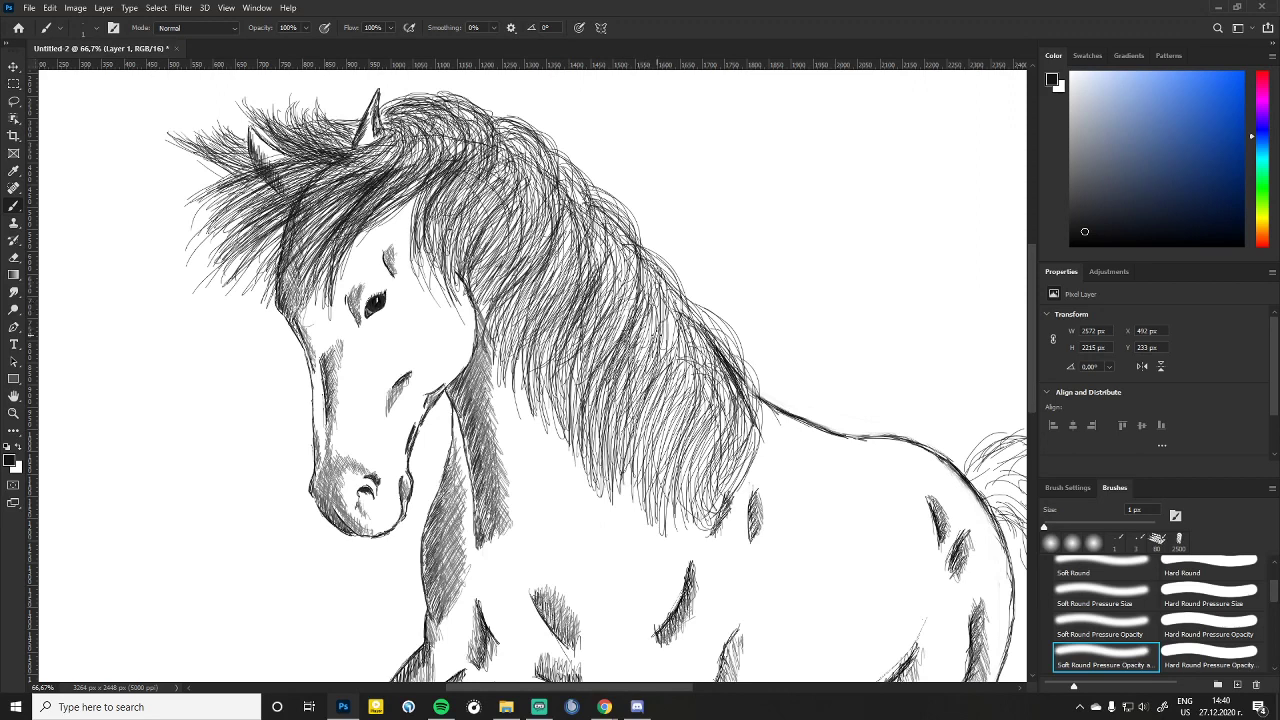
Step: Carry the dense black strands across the mane from the base of the neck toward the withers
drag(652, 384, 632, 484)
drag(664, 352, 638, 404)
drag(640, 406, 640, 460)
drag(666, 322, 650, 364)
mouse_move(668, 298)
mouse_down()
mouse_move(658, 344)
mouse_move(678, 404)
mouse_up()
drag(694, 372, 644, 482)
drag(688, 362, 654, 480)
drag(688, 386, 658, 500)
drag(684, 400, 668, 444)
drag(720, 370, 692, 432)
drag(698, 430, 694, 504)
drag(736, 400, 712, 492)
drag(720, 434, 712, 456)
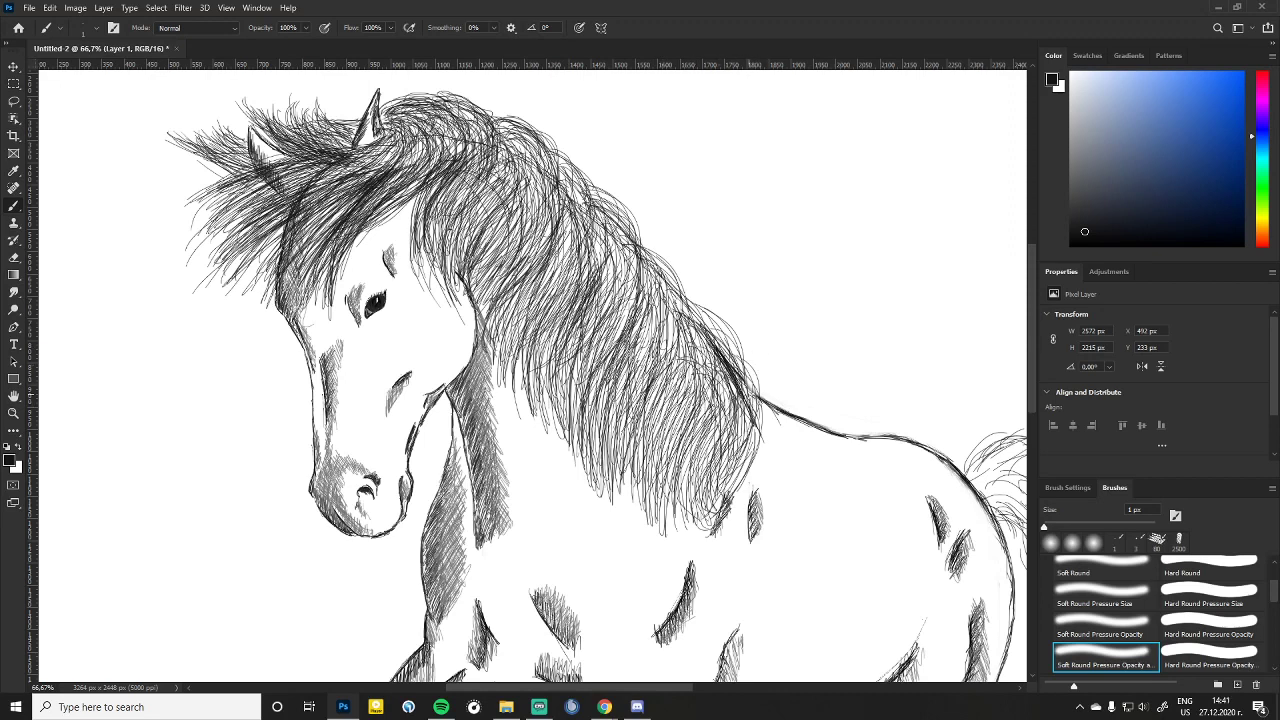
Step: Thicken the mane locks below the withers with curved strands reaching down to their tips at the shoulder
drag(758, 414, 716, 520)
drag(752, 436, 716, 544)
drag(752, 442, 722, 498)
drag(724, 502, 718, 524)
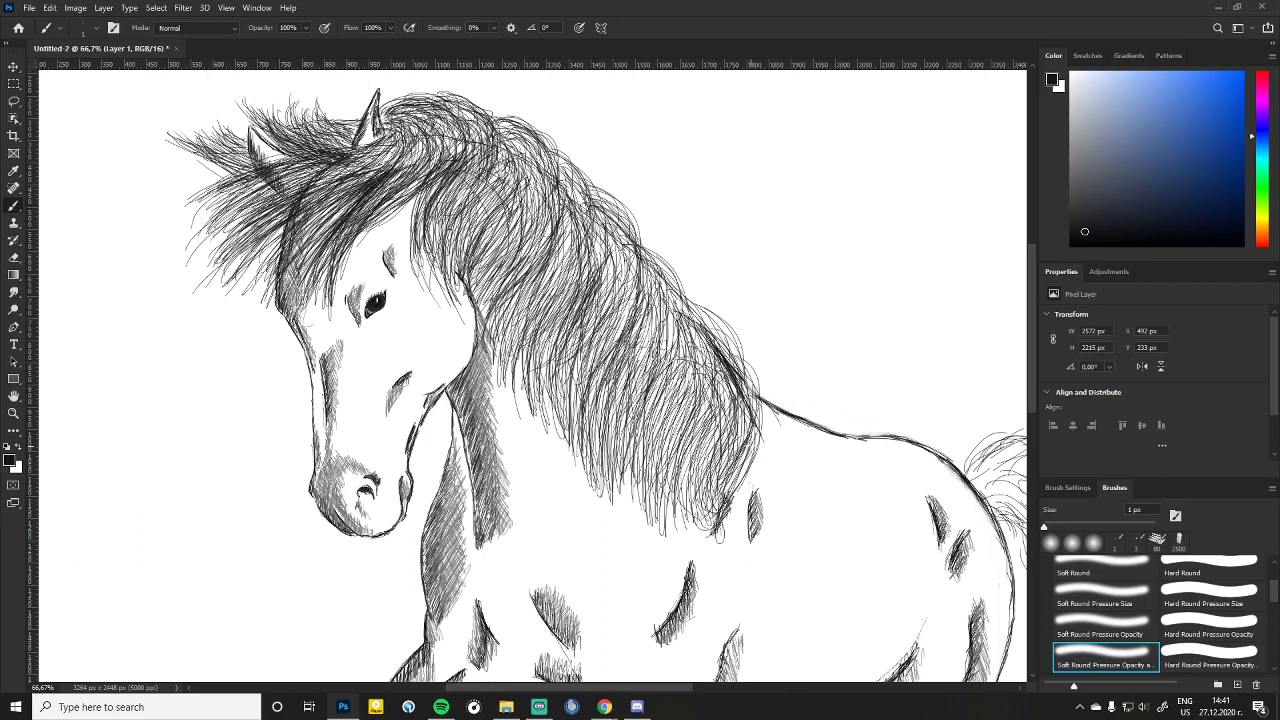
drag(718, 450, 694, 526)
drag(710, 420, 688, 510)
drag(716, 398, 688, 484)
drag(710, 392, 680, 510)
drag(716, 368, 668, 470)
mouse_move(694, 352)
mouse_down()
mouse_move(658, 508)
mouse_move(660, 488)
mouse_up()
drag(664, 398, 652, 470)
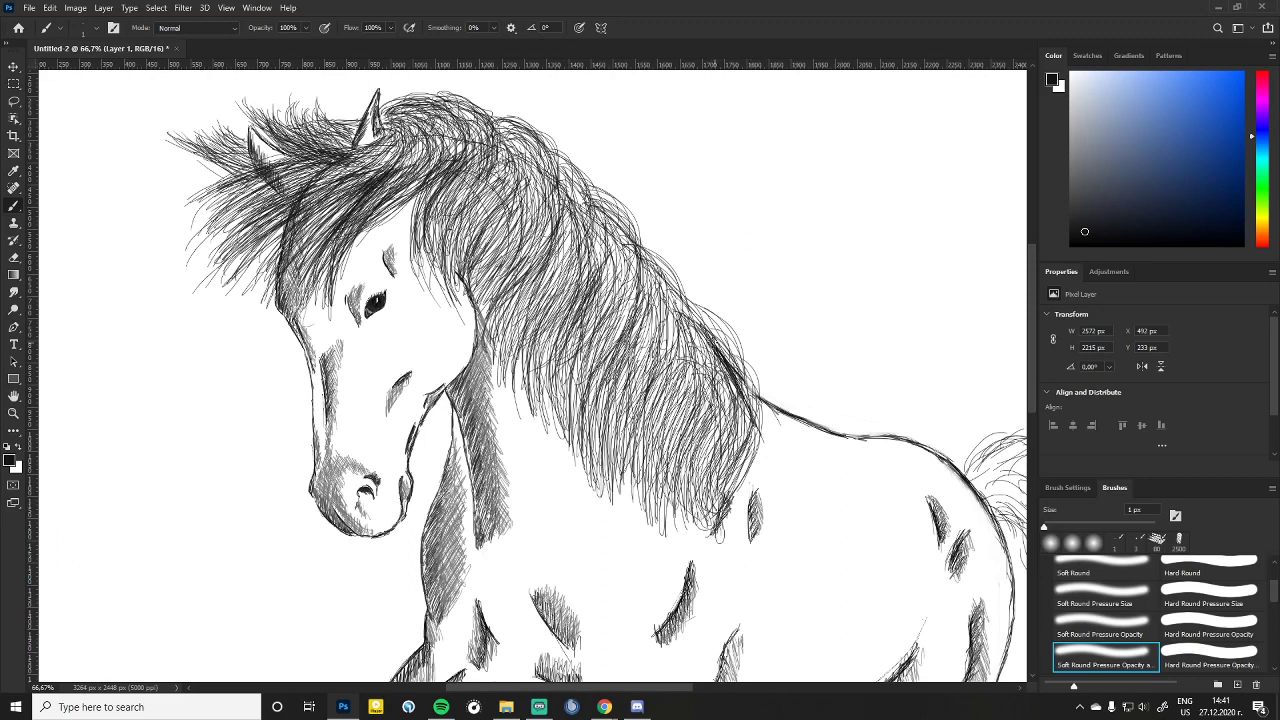
Step: Add short strands on the crest at the withers and at the rear tip of the mane
drag(728, 320, 722, 358)
drag(726, 310, 680, 340)
drag(744, 466, 732, 496)
drag(742, 500, 728, 546)
drag(734, 474, 728, 500)
drag(748, 452, 730, 542)
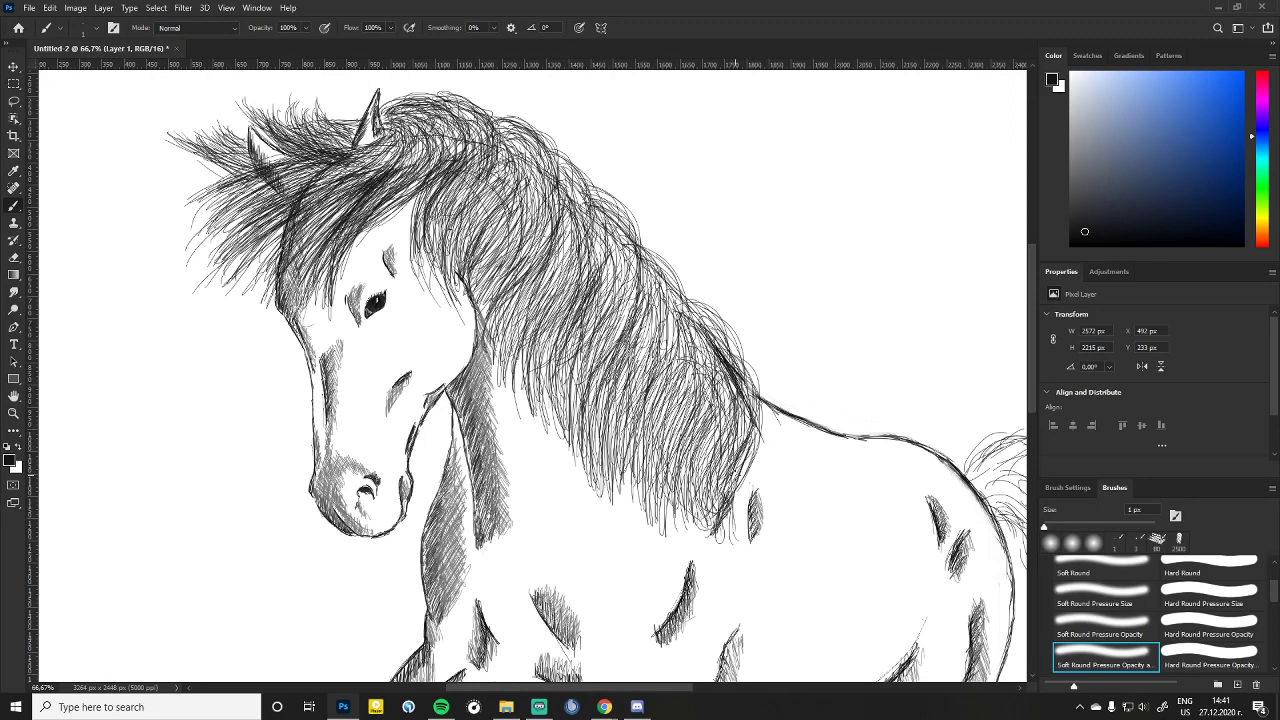
Step: Extend the rear mane tip below the shoulder mark with a tapering lock of fine black strands
drag(744, 480, 734, 536)
mouse_move(746, 470)
mouse_down()
mouse_move(724, 530)
mouse_move(732, 586)
mouse_up()
drag(736, 510, 722, 560)
drag(740, 488, 728, 576)
drag(746, 456, 720, 504)
drag(752, 514, 724, 584)
drag(722, 446, 728, 568)
drag(714, 490, 734, 578)
drag(716, 466, 728, 572)
drag(700, 454, 716, 572)
drag(684, 442, 688, 506)
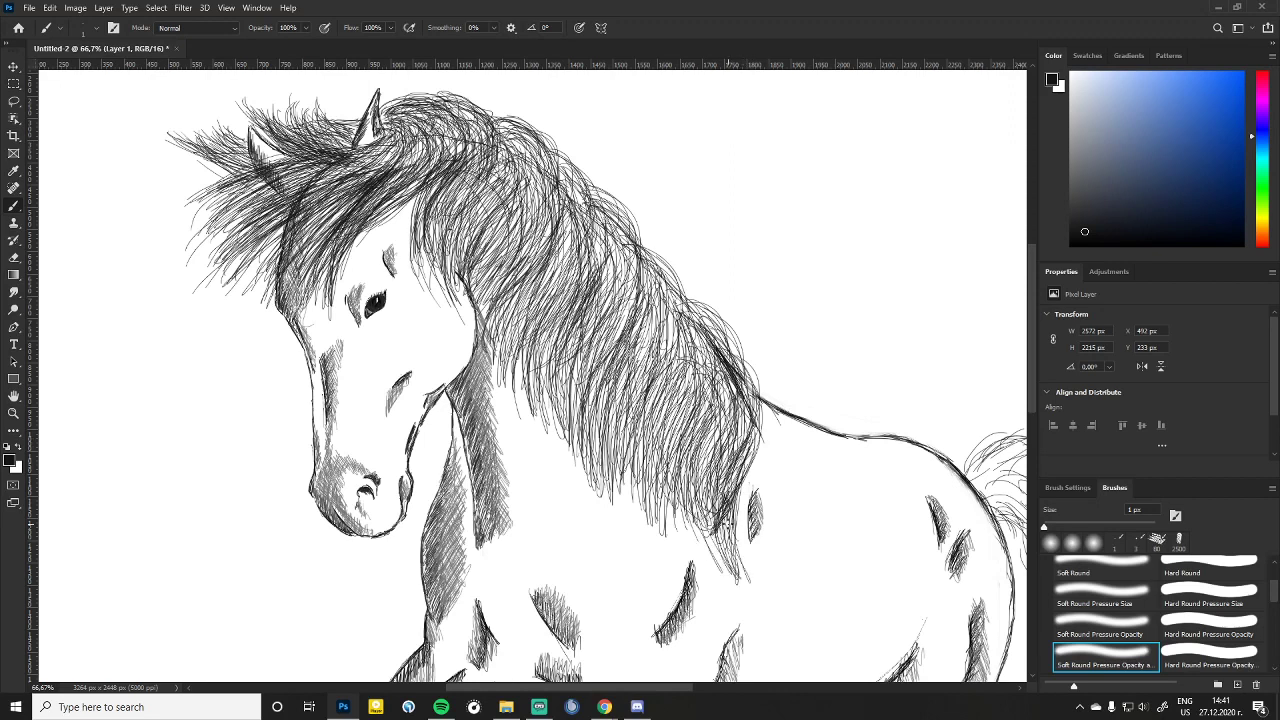
Step: Fill the mane's lower edge in front of the rear tip with strands of uneven length
drag(670, 414, 700, 558)
mouse_move(676, 412)
mouse_down()
mouse_move(704, 552)
mouse_move(688, 462)
mouse_up()
drag(664, 398, 674, 444)
drag(666, 480, 684, 534)
drag(660, 454, 664, 494)
drag(646, 378, 658, 506)
drag(660, 500, 670, 538)
drag(614, 336, 640, 432)
drag(616, 468, 644, 516)
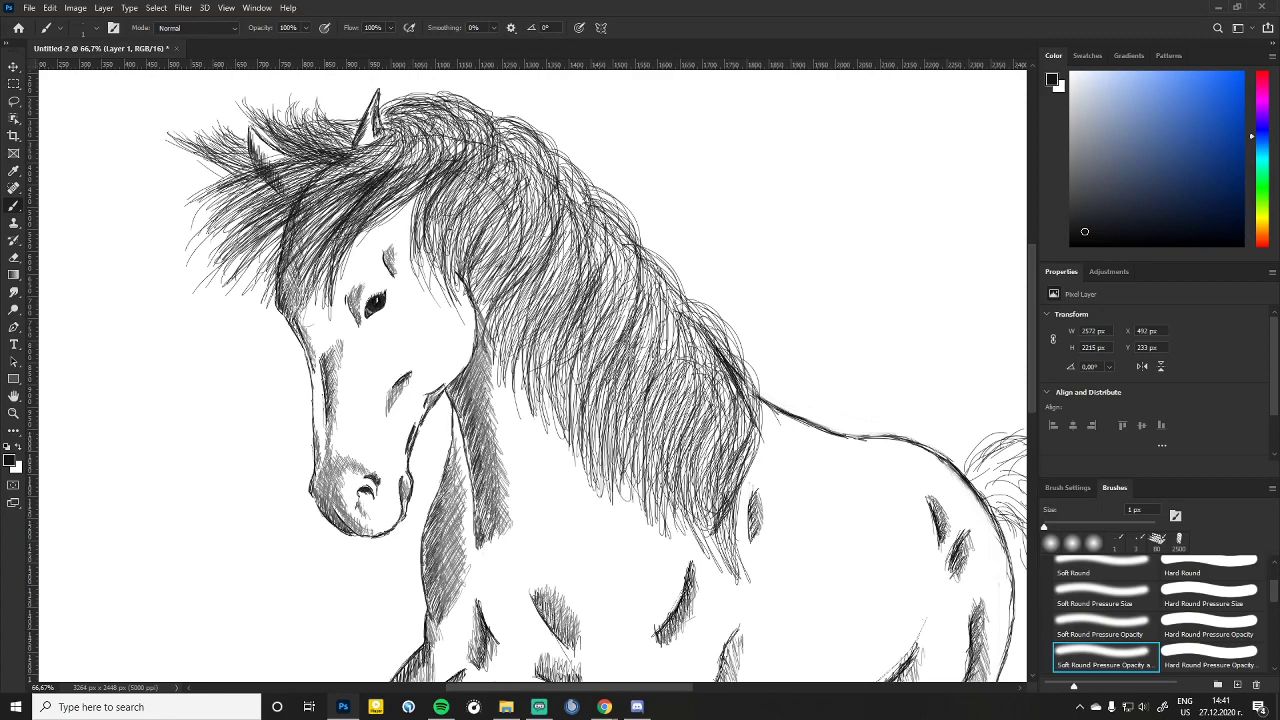
Step: Set the brush size to 3 px and draw bolder strands through the mane over the neck and shoulder
click(79, 28)
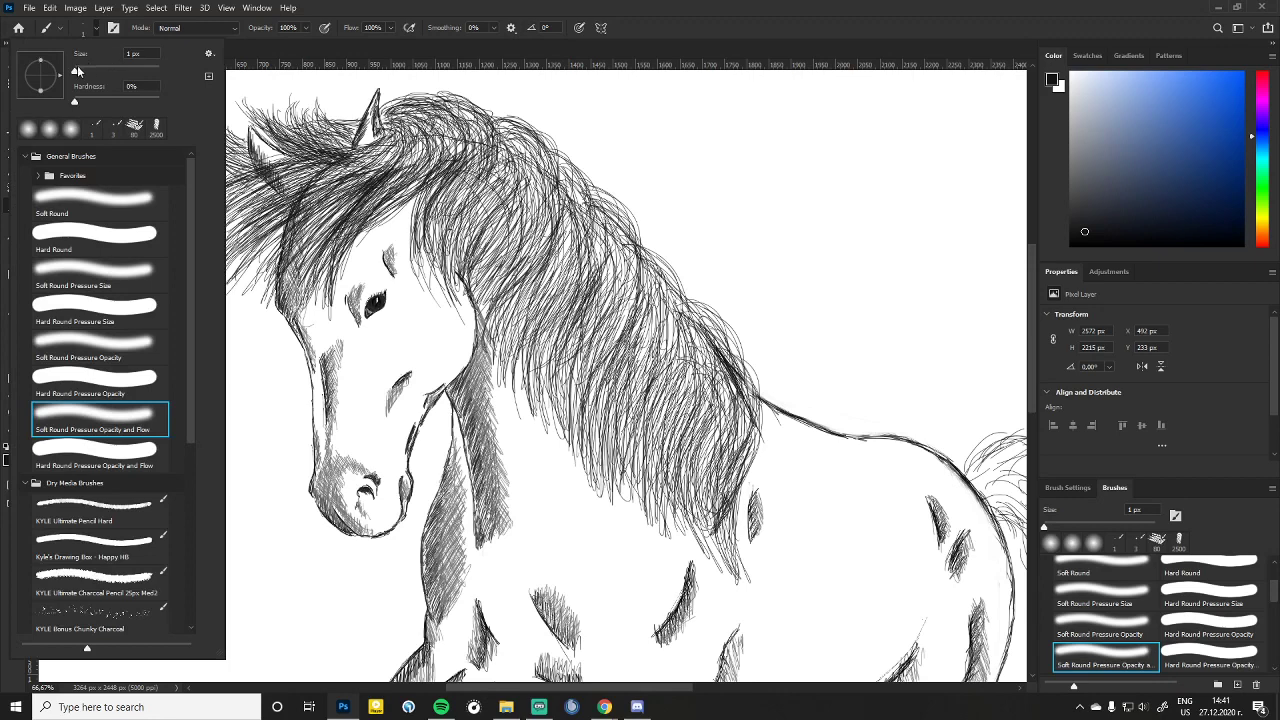
drag(77, 71, 78, 73)
key(Return)
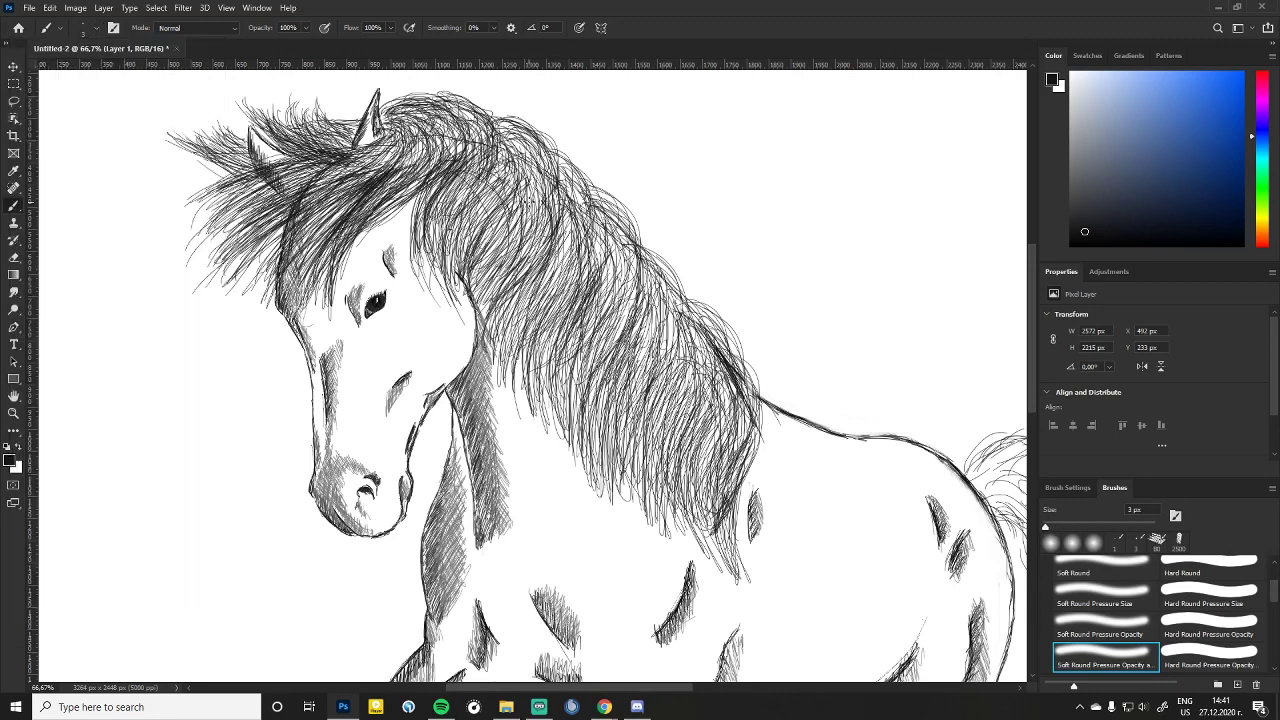
drag(612, 214, 578, 270)
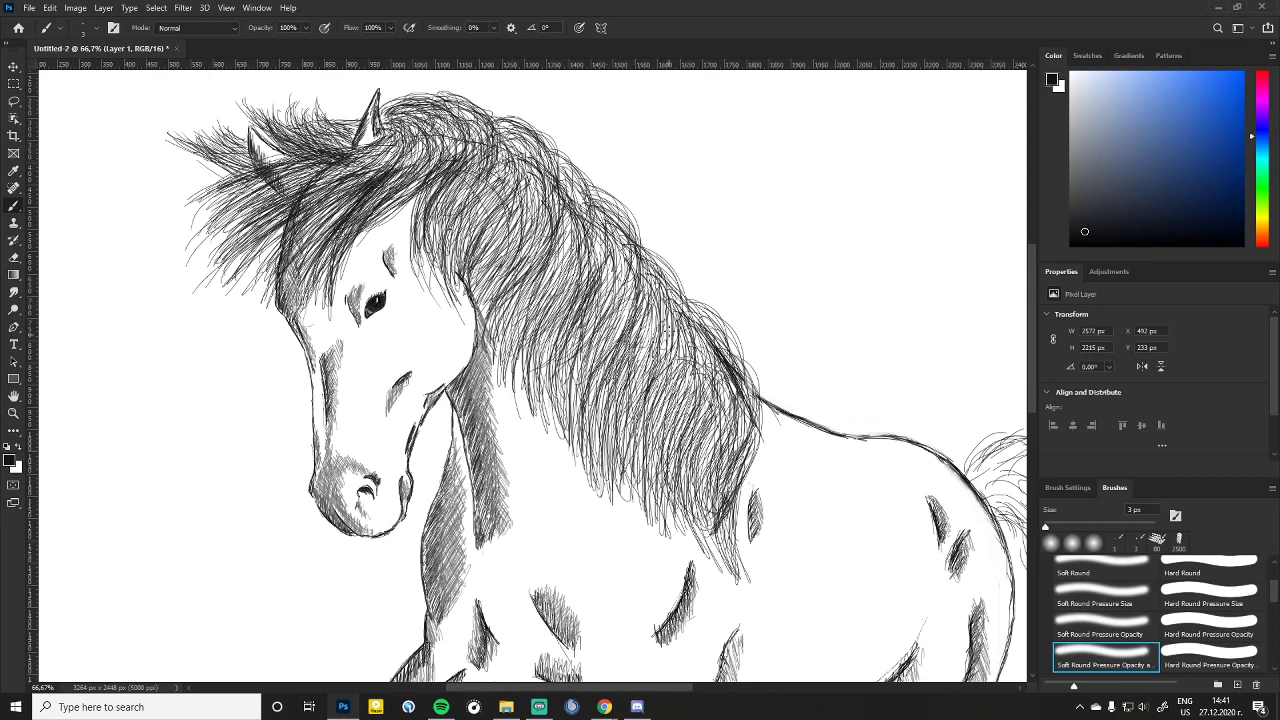
drag(728, 374, 714, 438)
drag(706, 378, 690, 452)
drag(657, 316, 634, 430)
drag(624, 332, 614, 416)
drag(604, 290, 582, 428)
drag(600, 326, 588, 448)
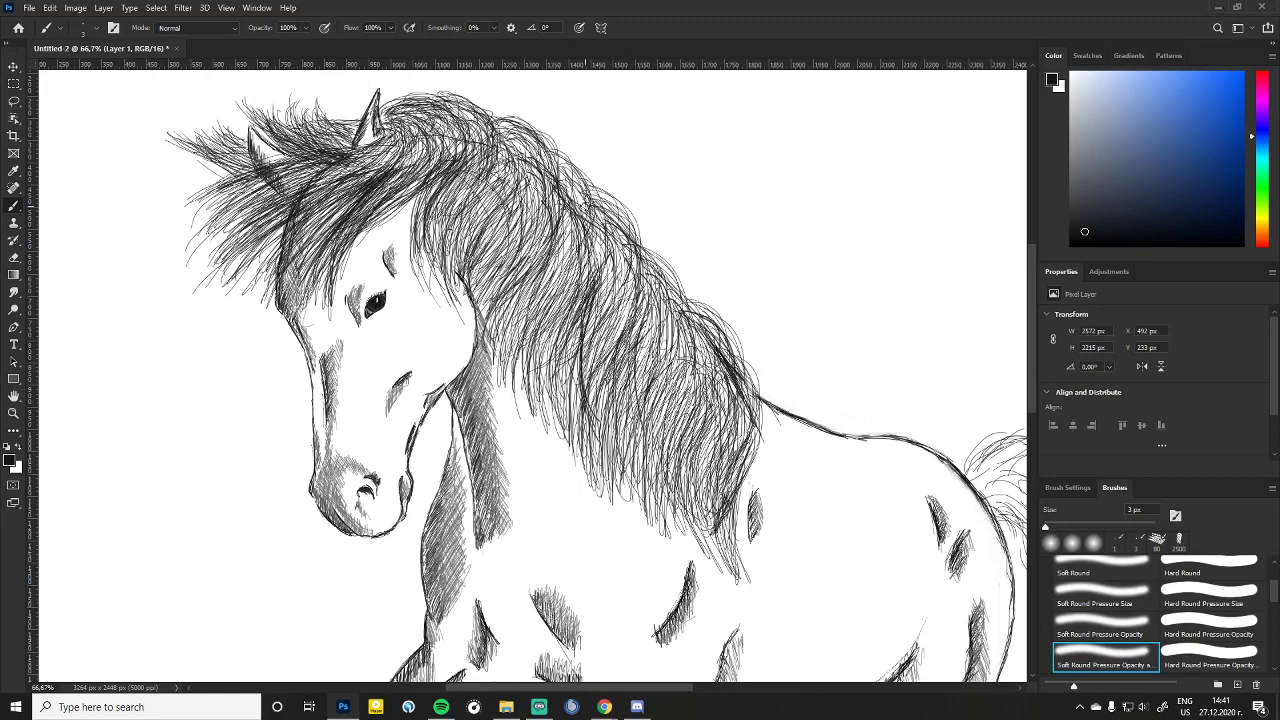
Step: Accent the upper mane with bold strands below the crest and behind the ear
mouse_move(532, 268)
mouse_down()
mouse_move(520, 368)
mouse_move(522, 356)
mouse_up()
drag(554, 242, 524, 328)
mouse_move(540, 146)
mouse_down()
mouse_move(518, 186)
mouse_move(536, 256)
mouse_up()
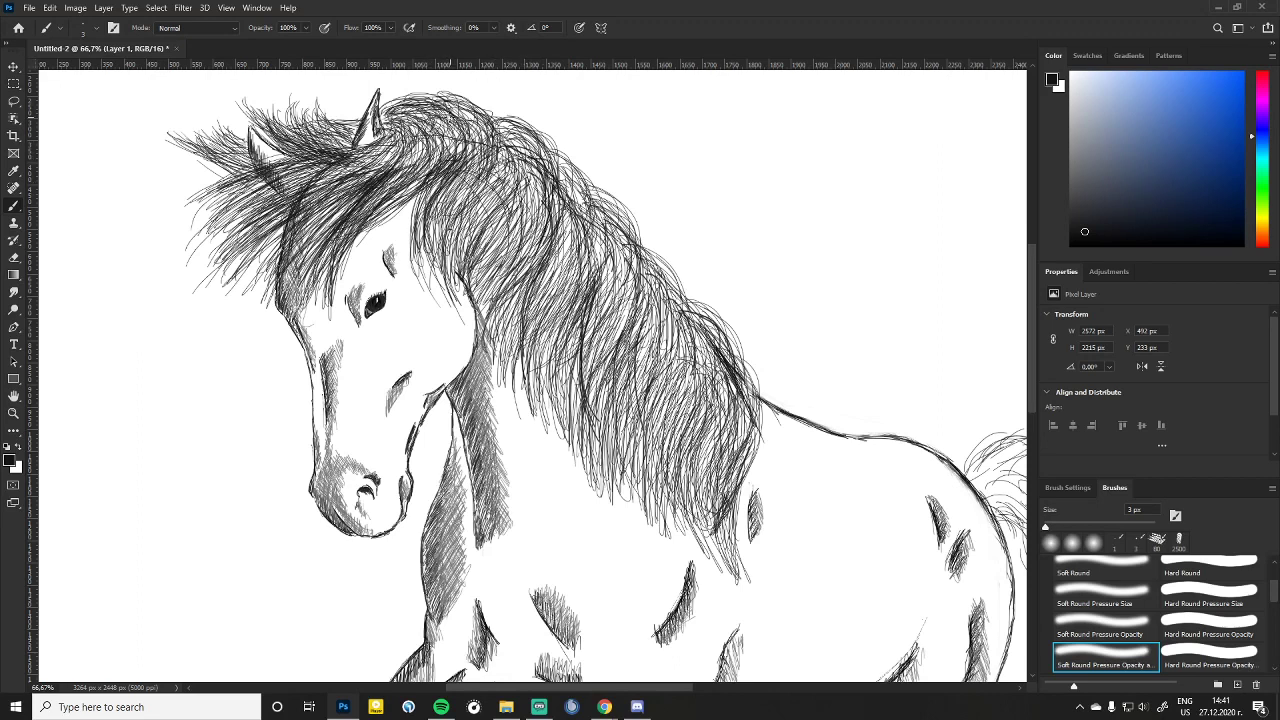
drag(472, 118, 458, 172)
drag(464, 144, 459, 168)
drag(496, 114, 482, 170)
mouse_move(498, 117)
mouse_down()
mouse_move(488, 143)
mouse_move(532, 174)
mouse_up()
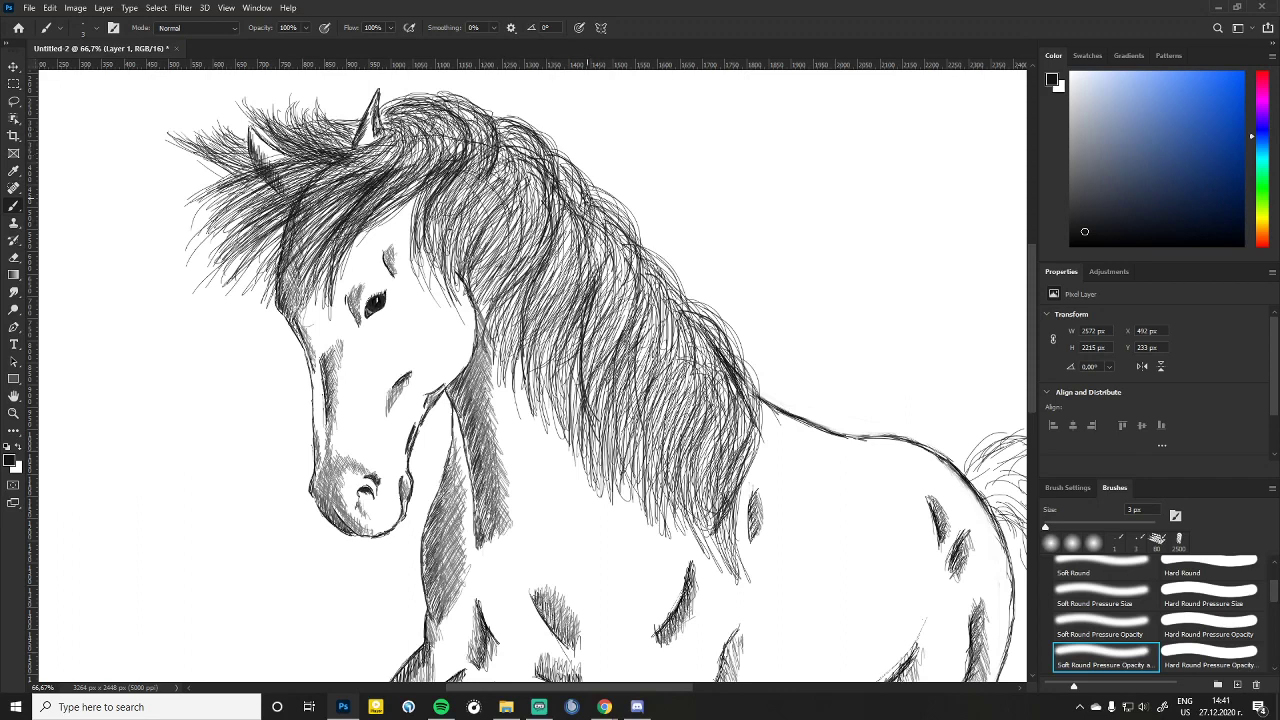
Step: Reinforce the crest toward the withers and the lower rear locks of the mane with bold strands
mouse_move(630, 196)
mouse_down()
mouse_move(590, 246)
mouse_move(596, 290)
mouse_up()
mouse_move(676, 262)
mouse_down()
mouse_move(626, 324)
mouse_move(630, 310)
mouse_up()
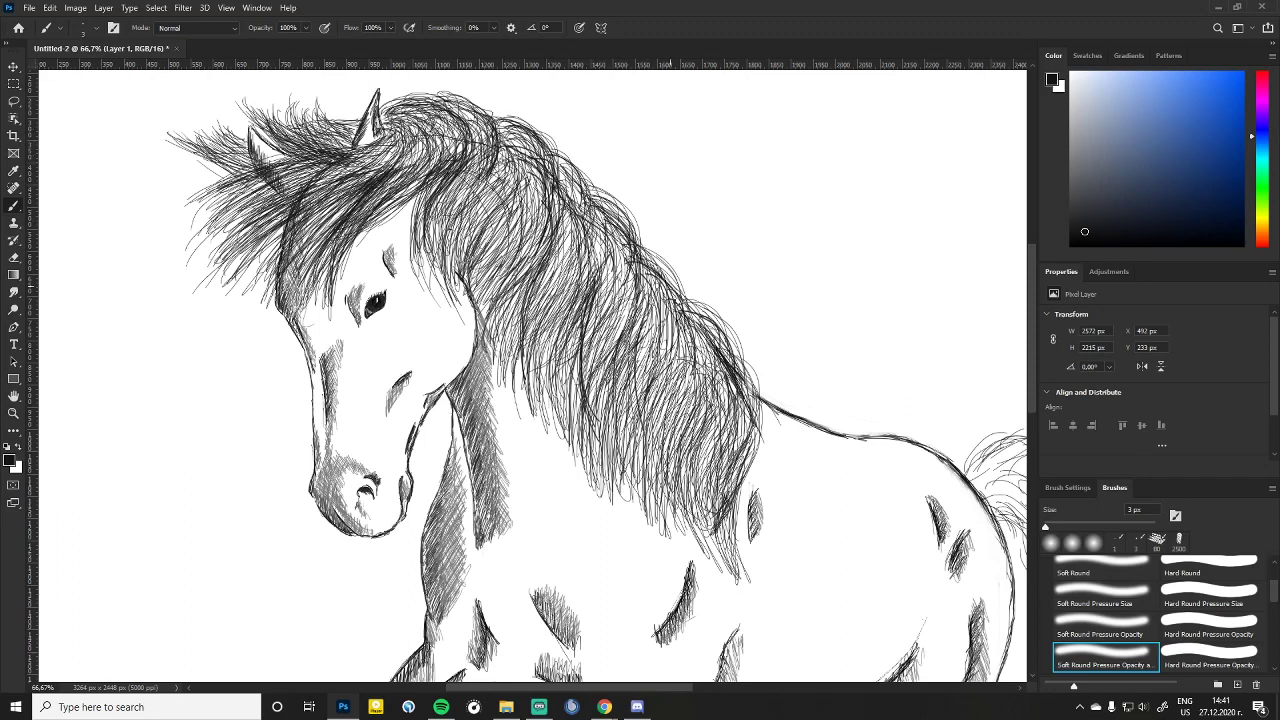
drag(744, 332, 716, 392)
drag(743, 496, 731, 558)
drag(658, 392, 670, 494)
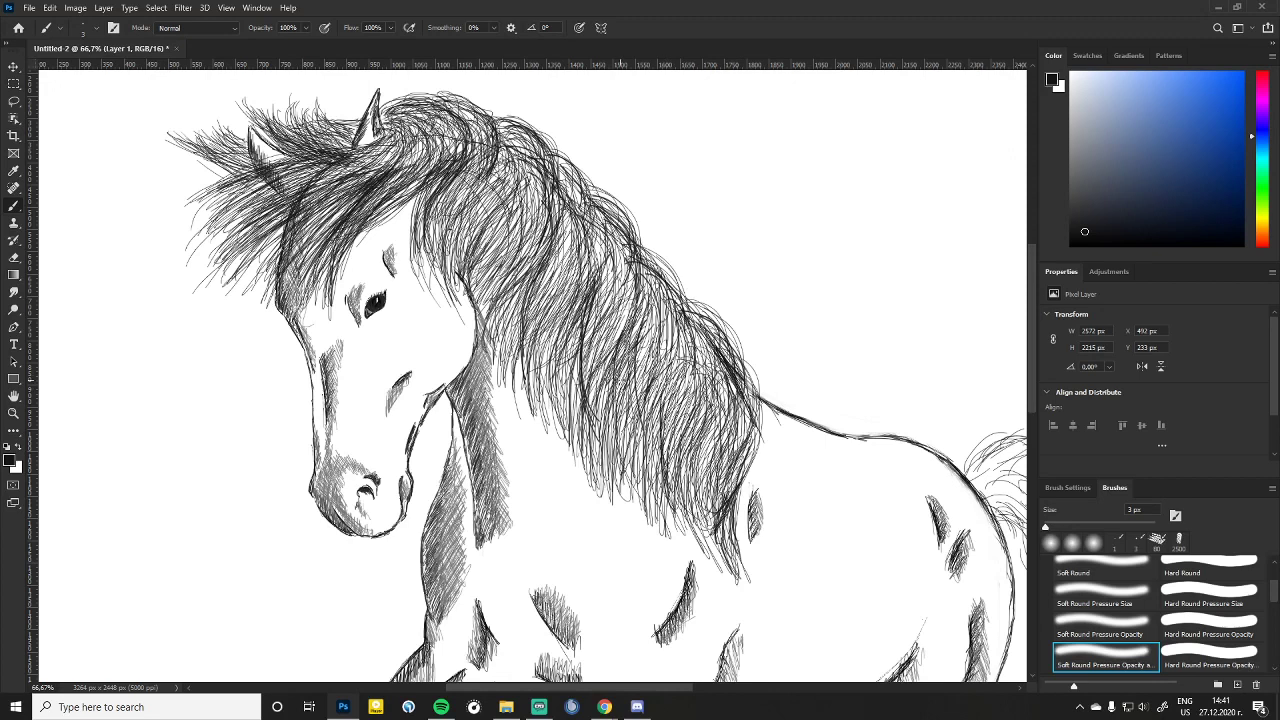
Step: Draw bold strands along the front and lower part of the mane, from the shoulder up to the cheek
drag(592, 374, 622, 474)
drag(604, 396, 632, 482)
drag(560, 316, 538, 440)
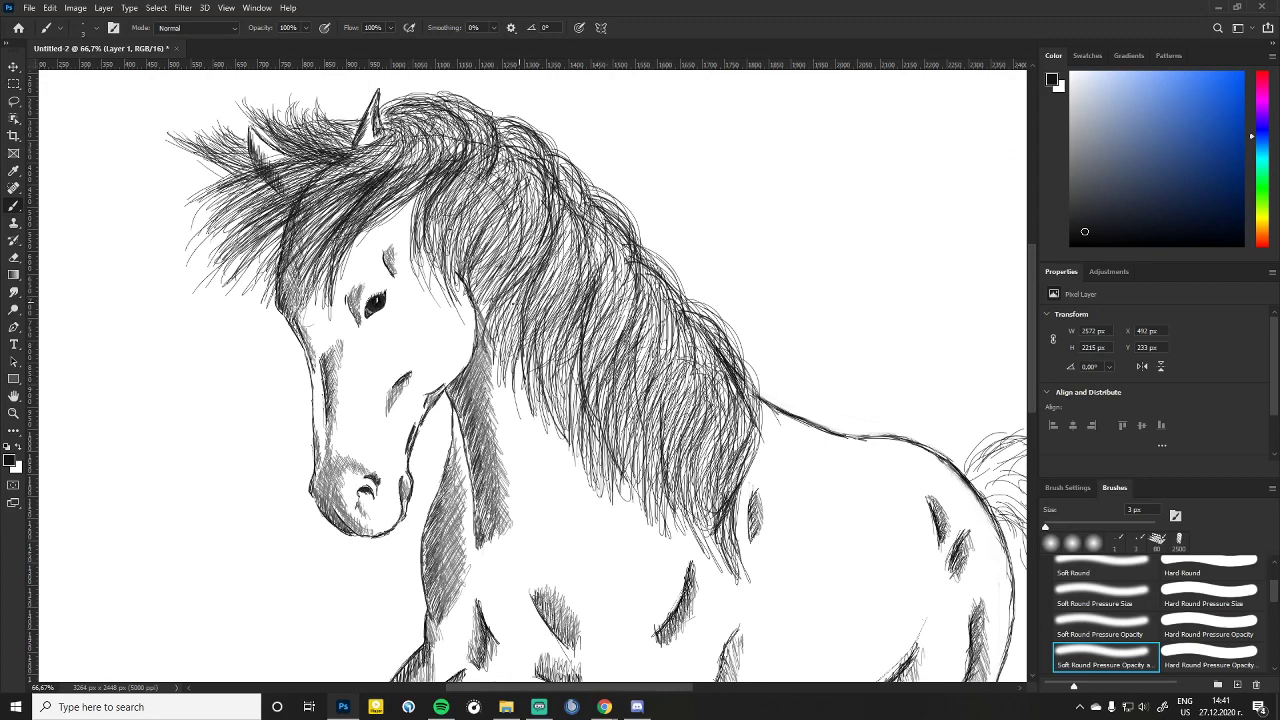
drag(518, 270, 504, 380)
drag(534, 246, 502, 374)
drag(538, 212, 510, 286)
drag(492, 208, 474, 296)
mouse_move(468, 182)
mouse_down()
mouse_move(446, 300)
mouse_move(418, 246)
mouse_up()
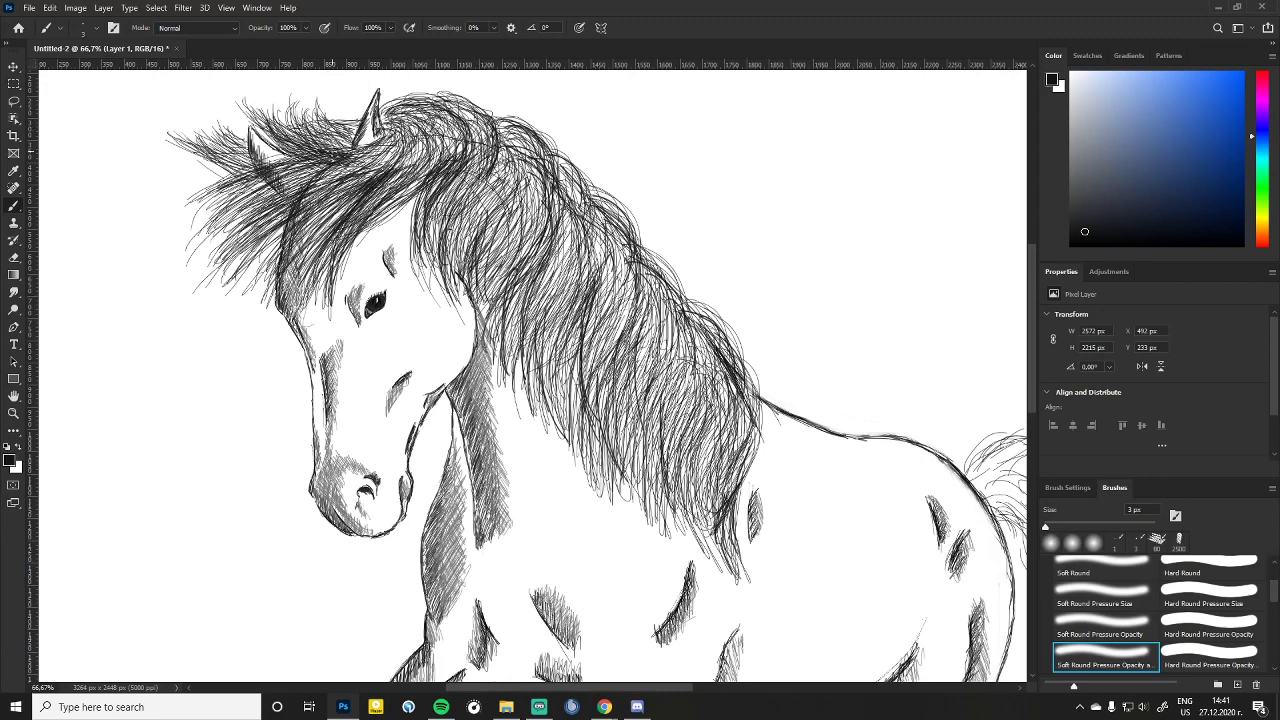
Step: Accent the forelock and the top of the mane behind the ear with bold black strands
drag(336, 156, 294, 118)
mouse_move(346, 142)
mouse_down()
mouse_move(216, 210)
mouse_move(244, 274)
mouse_up()
drag(334, 216, 282, 278)
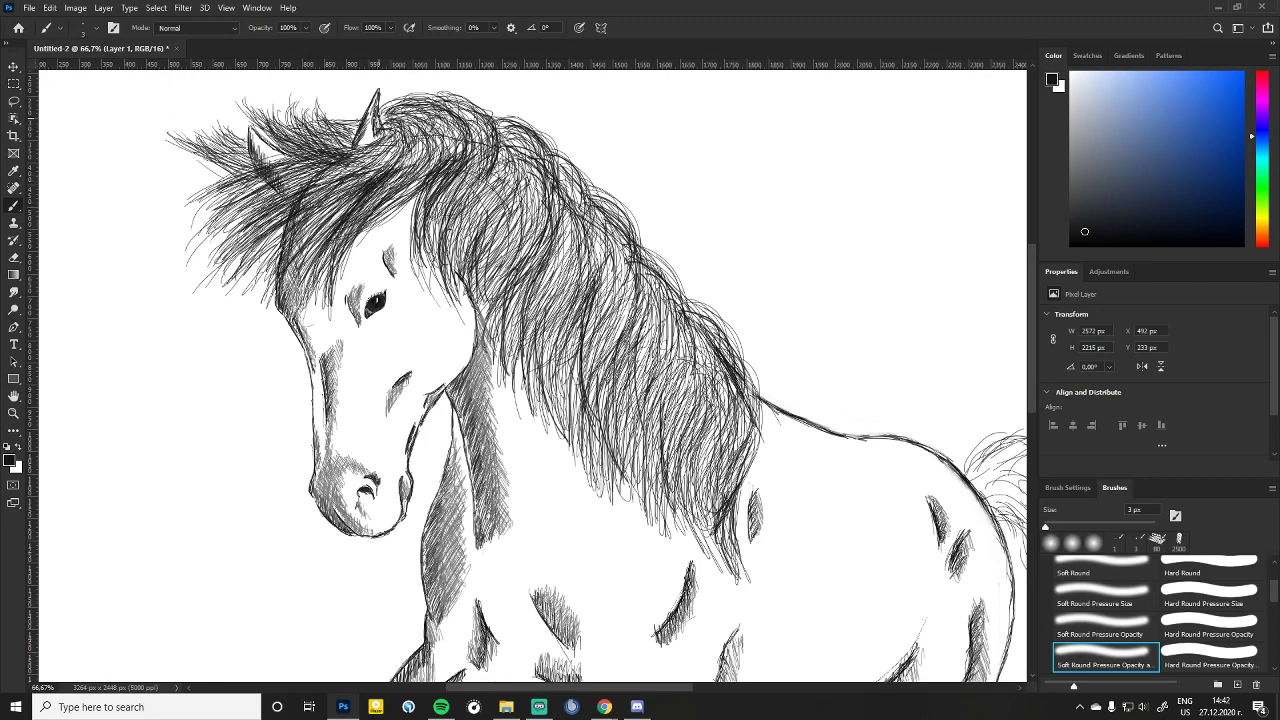
drag(422, 100, 380, 122)
drag(450, 96, 430, 126)
drag(462, 98, 428, 118)
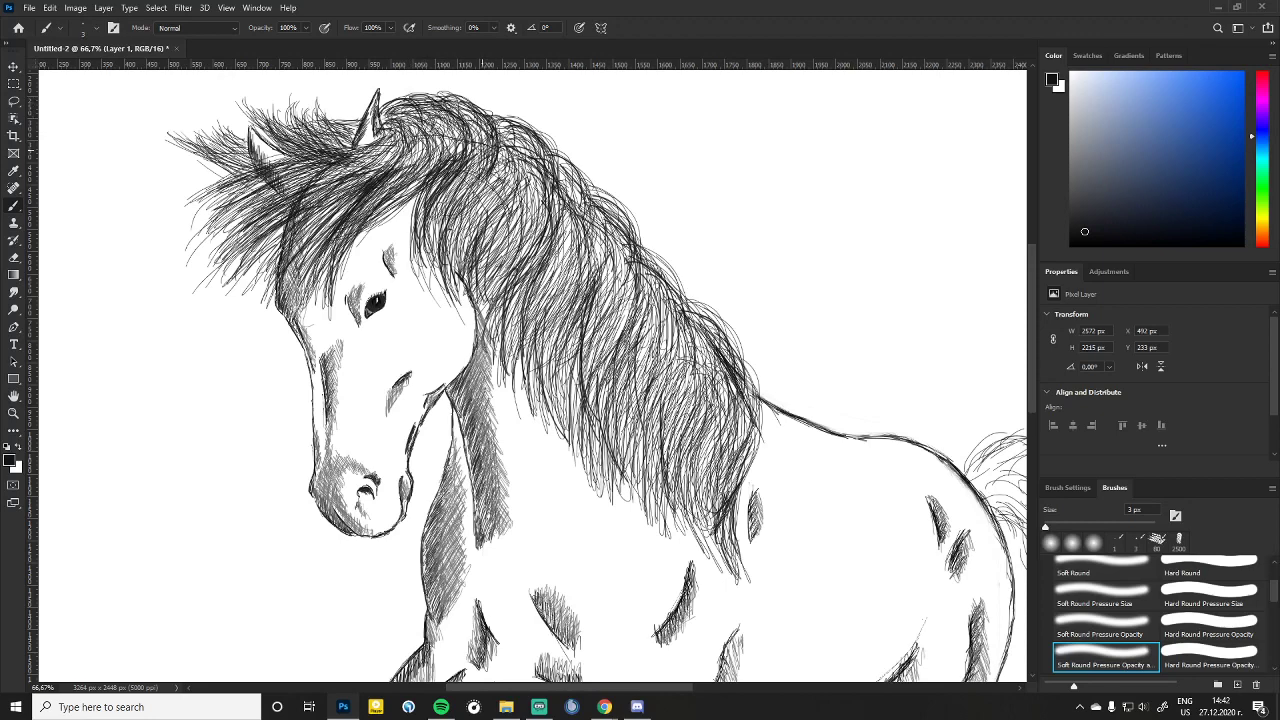
Step: Set the brush size to 2 px and darken the forelock and the hair around the ears
click(82, 30)
drag(139, 53, 174, 31)
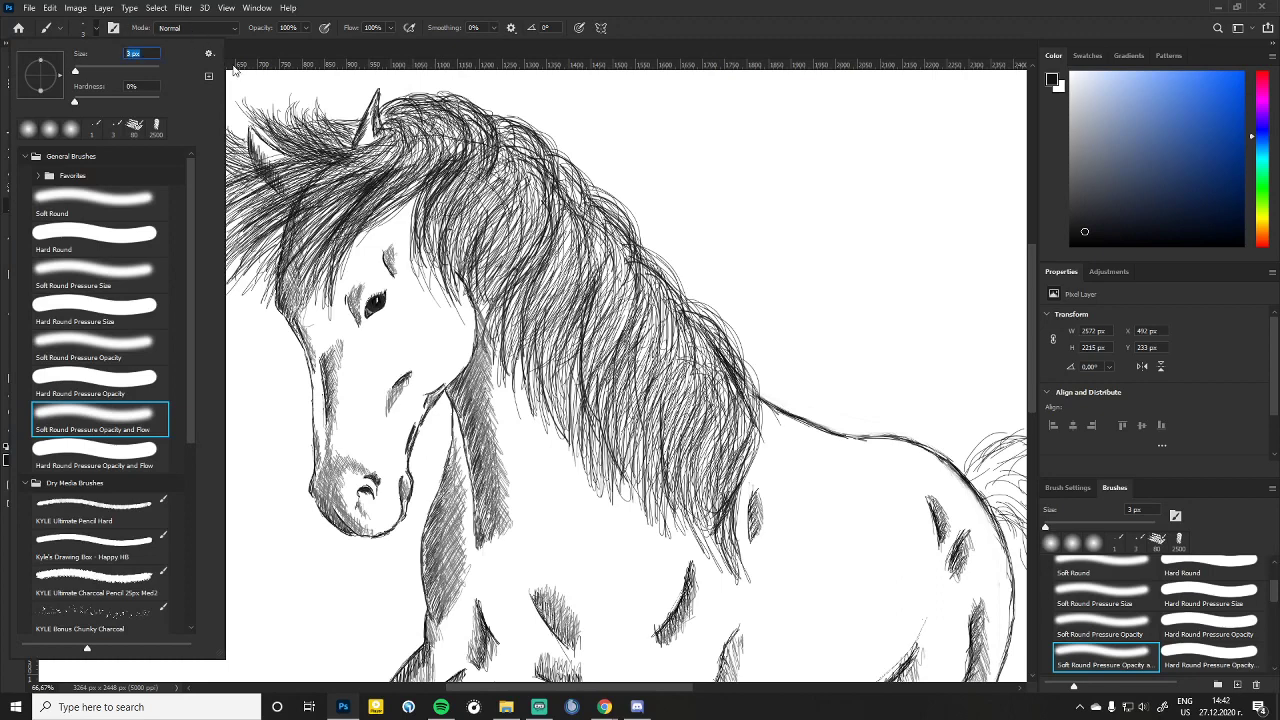
text(2)
key(Return)
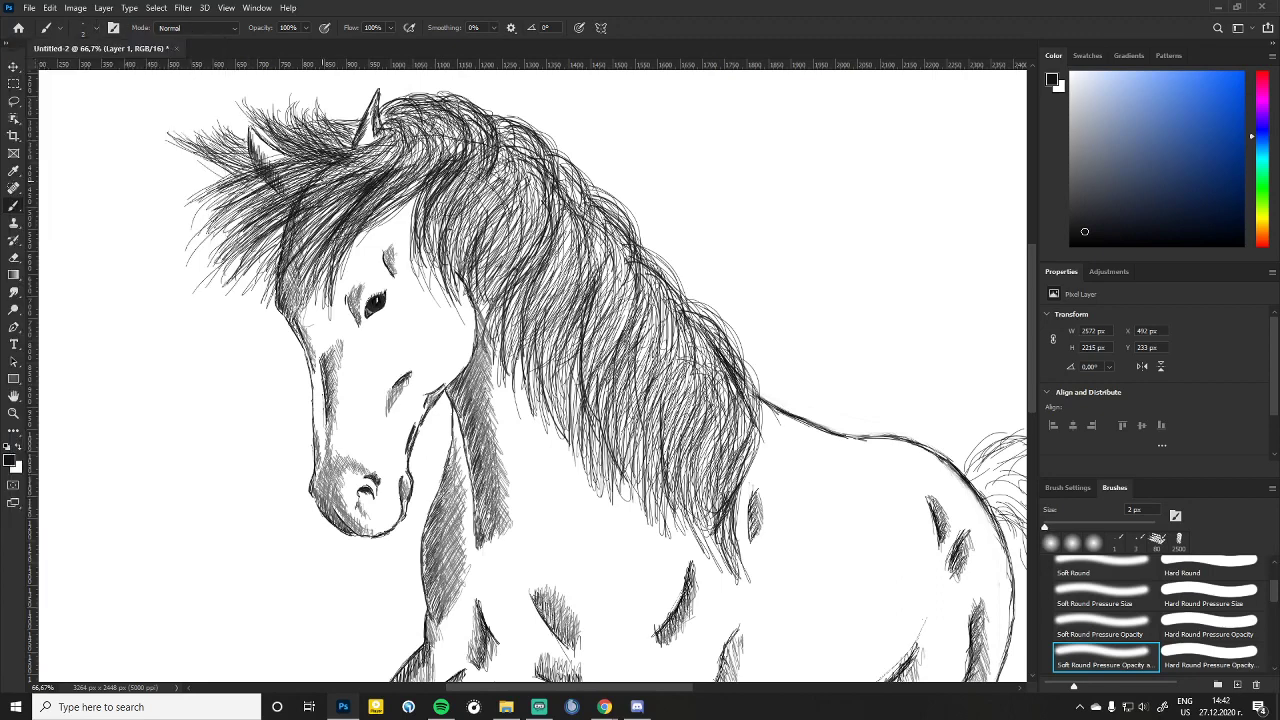
drag(350, 200, 298, 264)
mouse_move(386, 190)
mouse_down()
mouse_move(304, 248)
mouse_move(292, 240)
mouse_move(349, 168)
mouse_up()
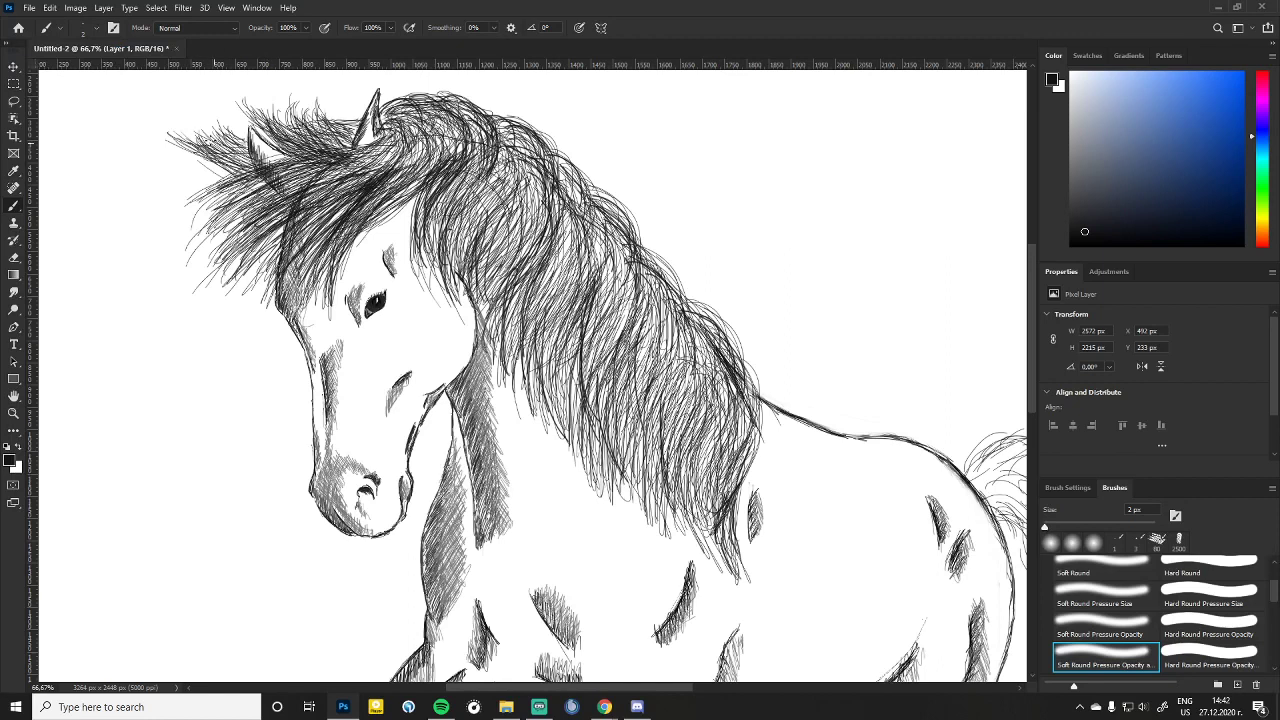
mouse_move(244, 184)
mouse_down()
mouse_move(190, 128)
mouse_move(327, 146)
mouse_up()
drag(415, 138, 398, 170)
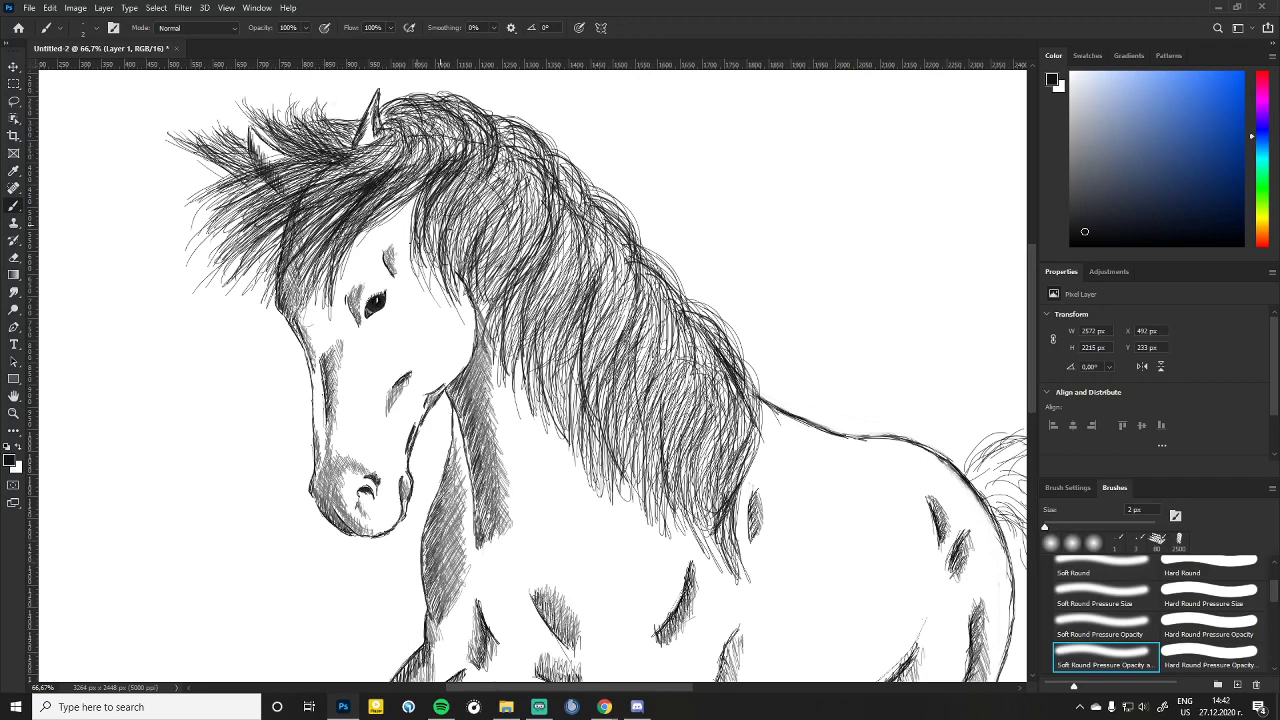
Step: Darken the mane across the cheek side and middle of the neck with 2 px strands
mouse_move(440, 240)
mouse_down()
mouse_move(450, 185)
mouse_move(440, 260)
mouse_move(480, 175)
mouse_move(466, 262)
mouse_move(505, 170)
mouse_move(538, 250)
mouse_move(485, 300)
mouse_move(512, 325)
mouse_move(505, 240)
mouse_move(528, 320)
mouse_move(532, 262)
mouse_move(538, 405)
mouse_move(530, 280)
mouse_move(556, 305)
mouse_move(590, 260)
mouse_up()
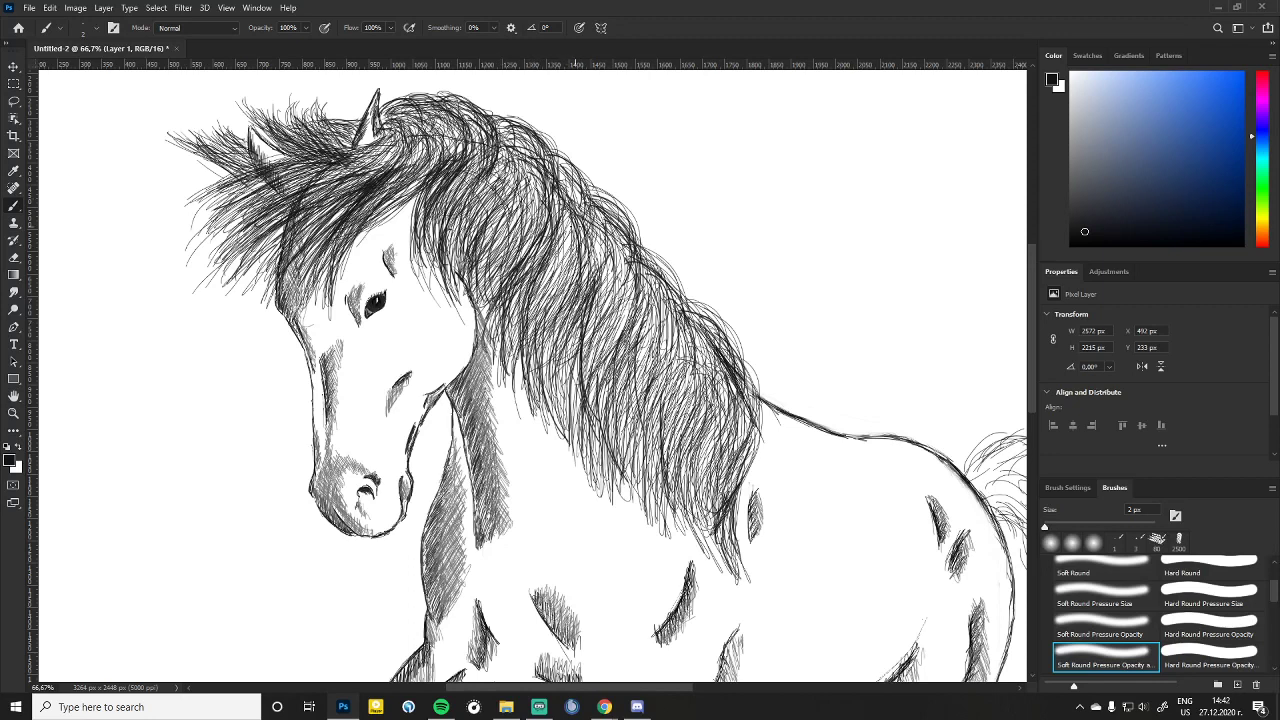
mouse_move(572, 316)
mouse_down()
mouse_move(536, 222)
mouse_move(540, 382)
mouse_move(566, 440)
mouse_move(581, 296)
mouse_move(566, 300)
mouse_up()
mouse_move(634, 278)
mouse_down()
mouse_move(610, 352)
mouse_move(628, 262)
mouse_move(596, 245)
mouse_move(614, 300)
mouse_move(559, 236)
mouse_move(580, 318)
mouse_move(640, 285)
mouse_move(656, 370)
mouse_move(724, 468)
mouse_move(672, 480)
mouse_move(602, 460)
mouse_move(558, 320)
mouse_up()
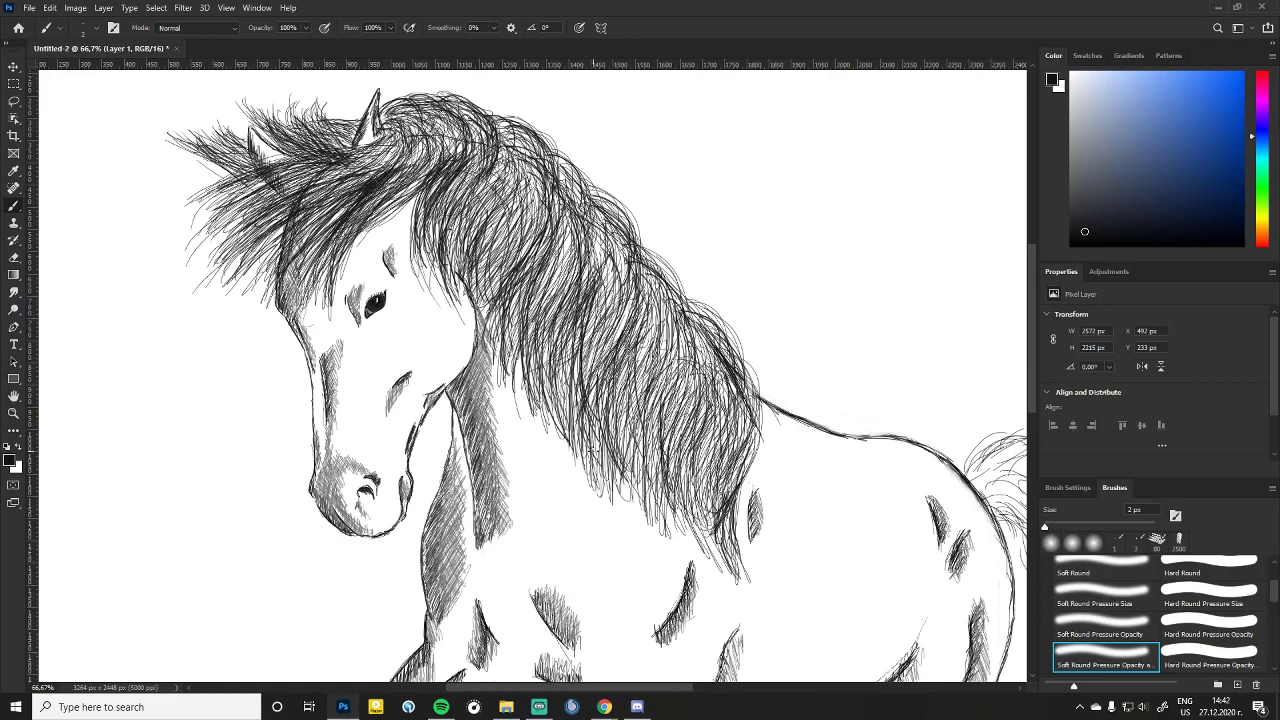
Step: Draw a dark strand at the upper root of the tail and change the brush colour to pure black
key(ctrl+minus)
key(ctrl+minus)
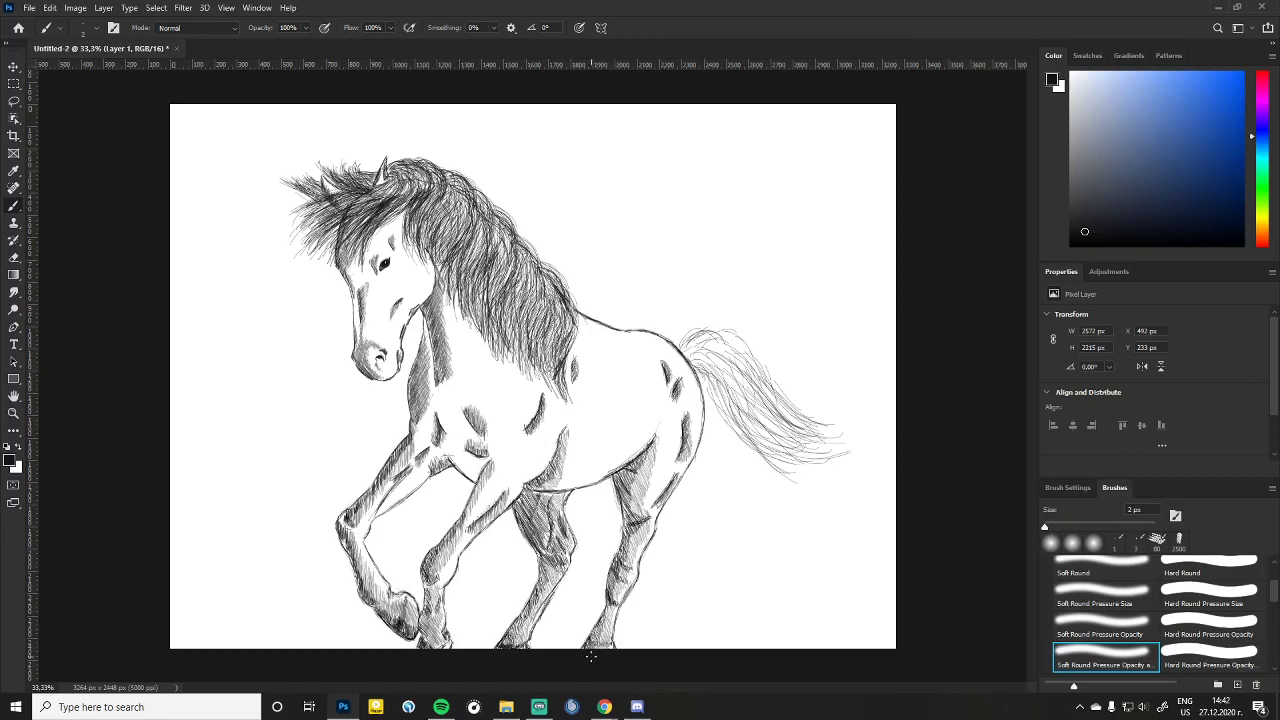
key(ctrl+plus)
key(ctrl+plus)
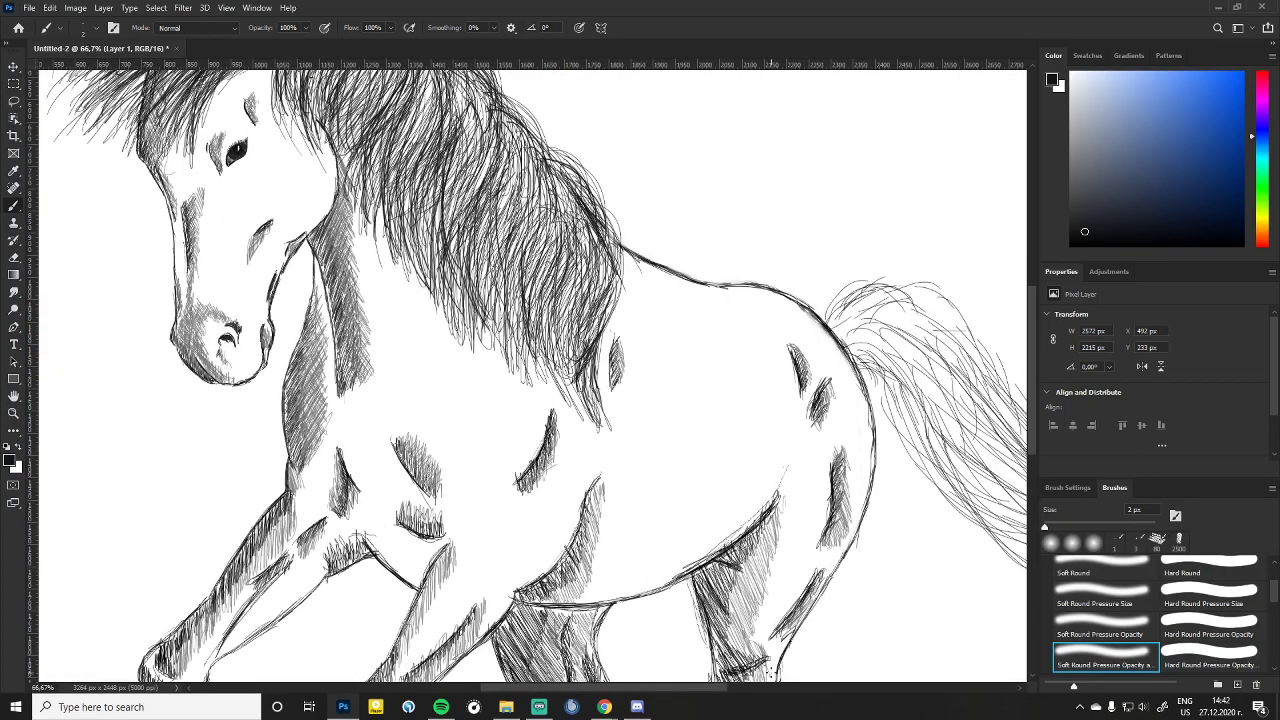
drag(713, 690, 855, 697)
key(ctrl+plus)
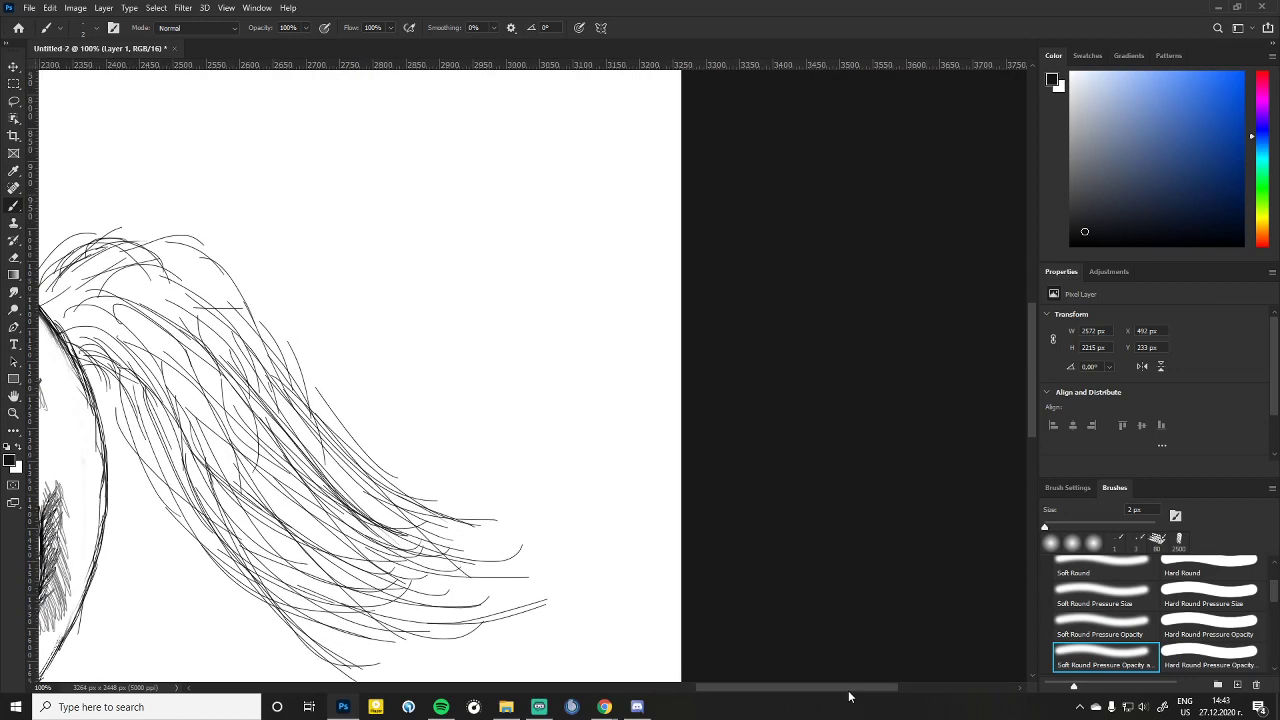
drag(849, 697, 829, 705)
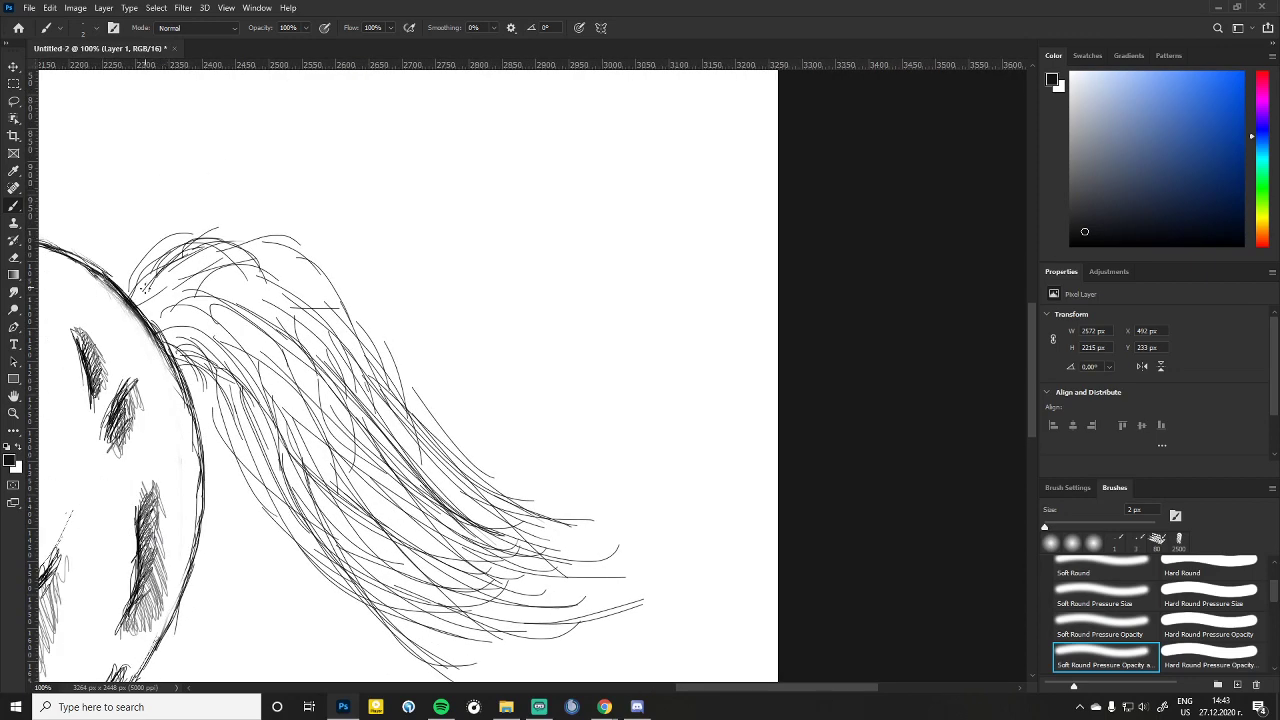
mouse_move(137, 302)
mouse_down()
mouse_move(165, 278)
mouse_move(140, 300)
mouse_move(155, 282)
mouse_move(217, 281)
mouse_up()
drag(1084, 232, 1052, 244)
Step: Draw dark flowing strands from the top of the tail down through its middle
mouse_move(214, 260)
mouse_down()
mouse_move(241, 276)
mouse_move(203, 268)
mouse_move(270, 274)
mouse_move(296, 291)
mouse_move(350, 392)
mouse_up()
mouse_move(306, 322)
mouse_down()
mouse_move(360, 410)
mouse_move(410, 455)
mouse_up()
drag(262, 348, 339, 442)
drag(228, 289, 354, 460)
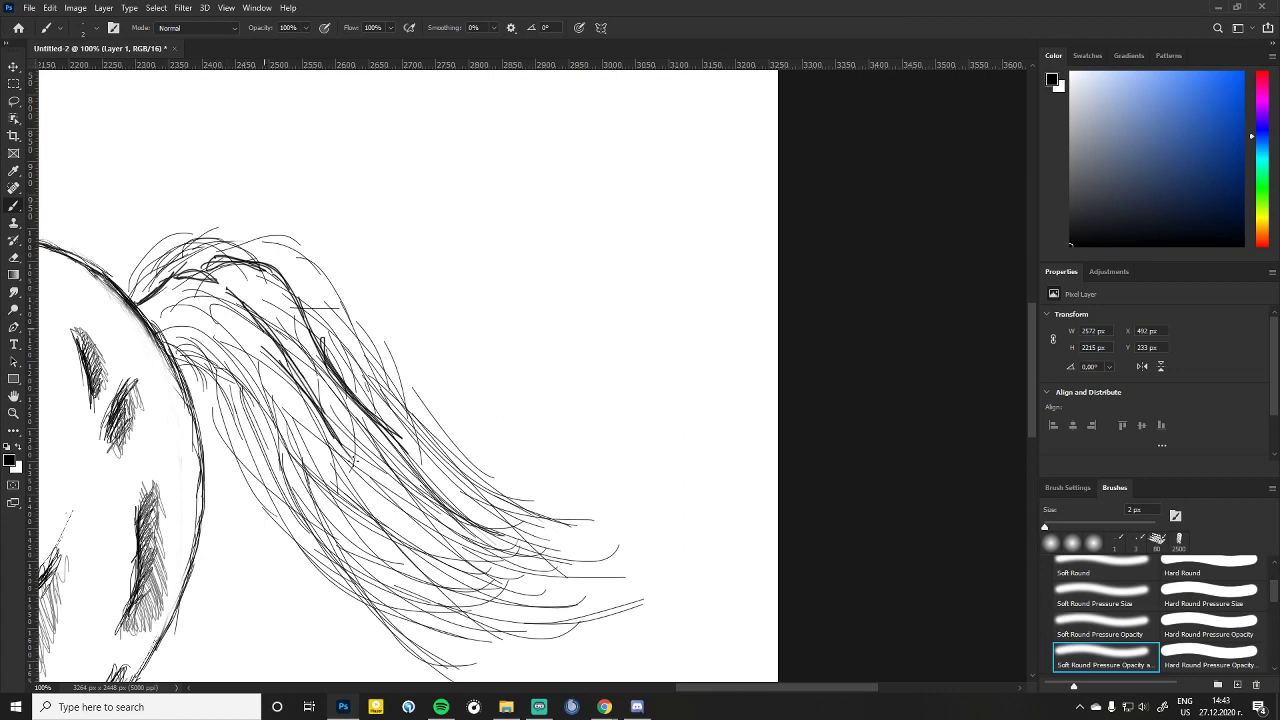
drag(296, 386, 378, 494)
drag(312, 406, 455, 527)
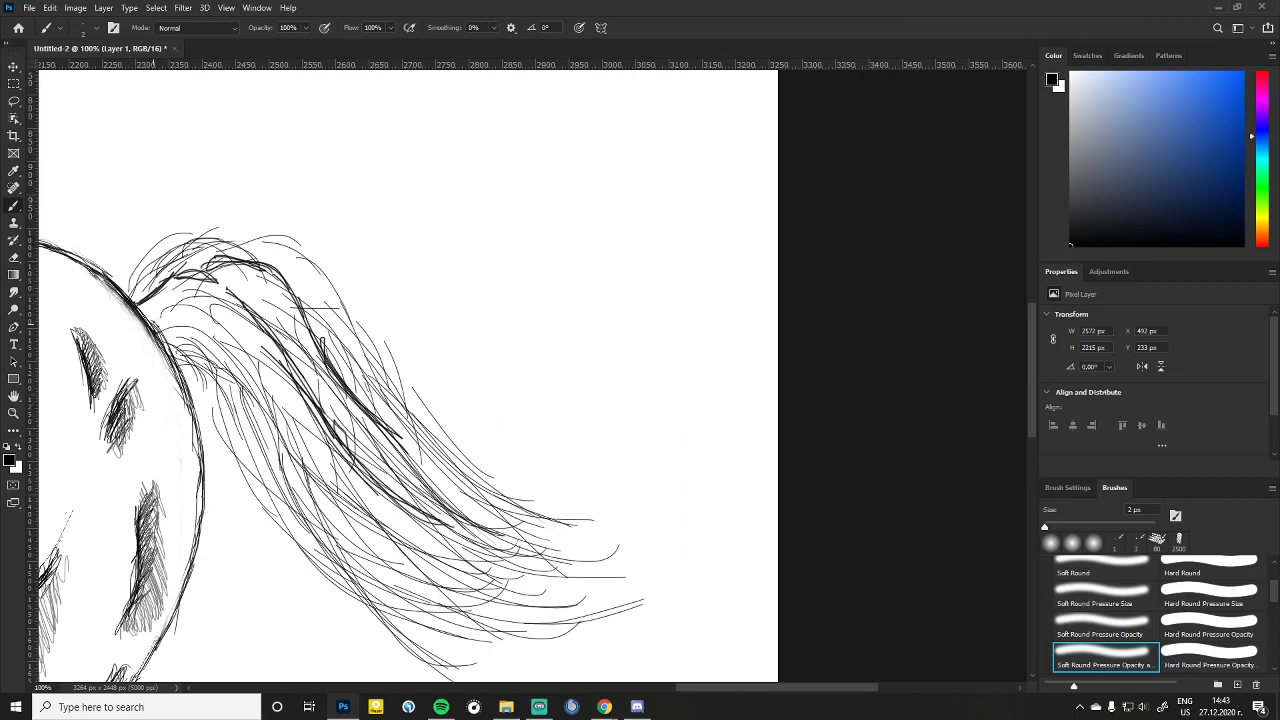
Step: Draw dark strands from the lower tail root along the underside of the tail
mouse_move(150, 312)
mouse_down()
mouse_move(218, 356)
mouse_move(224, 418)
mouse_up()
drag(192, 364, 284, 458)
drag(216, 396, 332, 490)
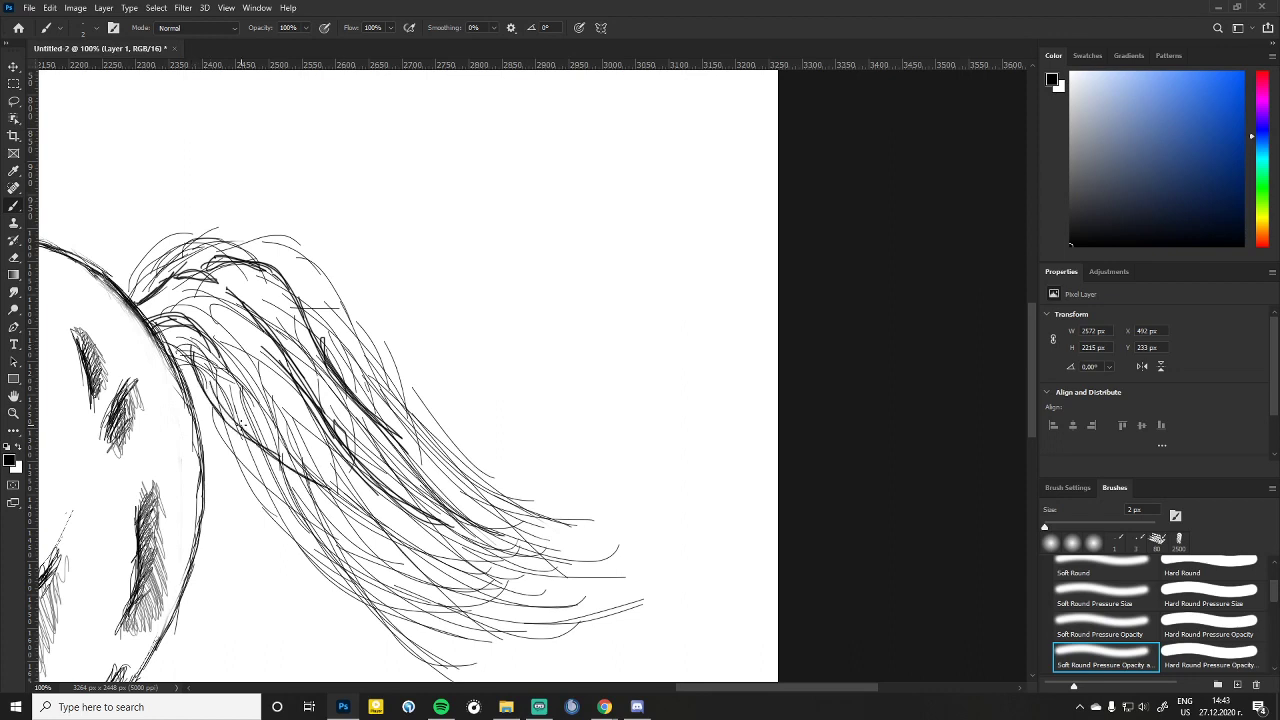
drag(236, 420, 346, 498)
Step: Define the tail's upper edge with dark strands along its outer curve and over the arch at the root
mouse_move(341, 326)
mouse_down()
mouse_move(404, 378)
mouse_move(446, 458)
mouse_up()
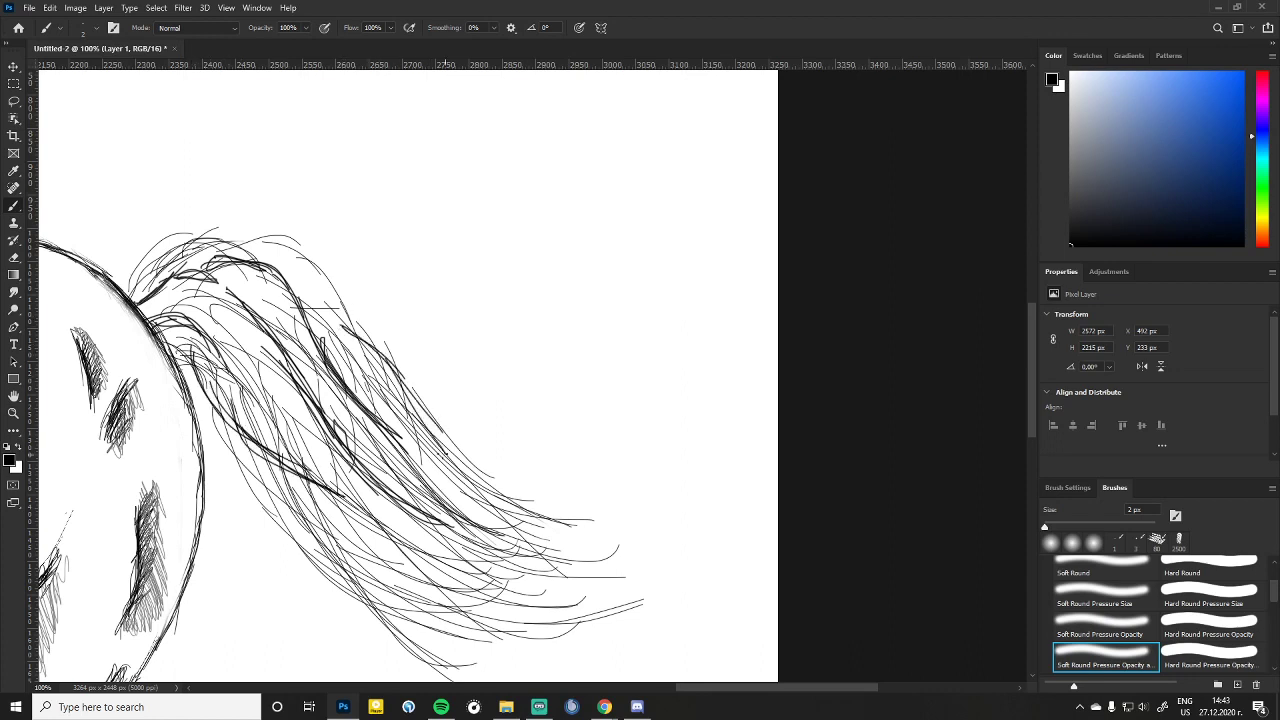
drag(416, 396, 496, 513)
drag(430, 426, 505, 523)
mouse_move(128, 292)
mouse_down()
mouse_move(172, 250)
mouse_move(203, 256)
mouse_up()
mouse_move(131, 286)
mouse_down()
mouse_move(217, 250)
mouse_move(300, 246)
mouse_move(334, 306)
mouse_up()
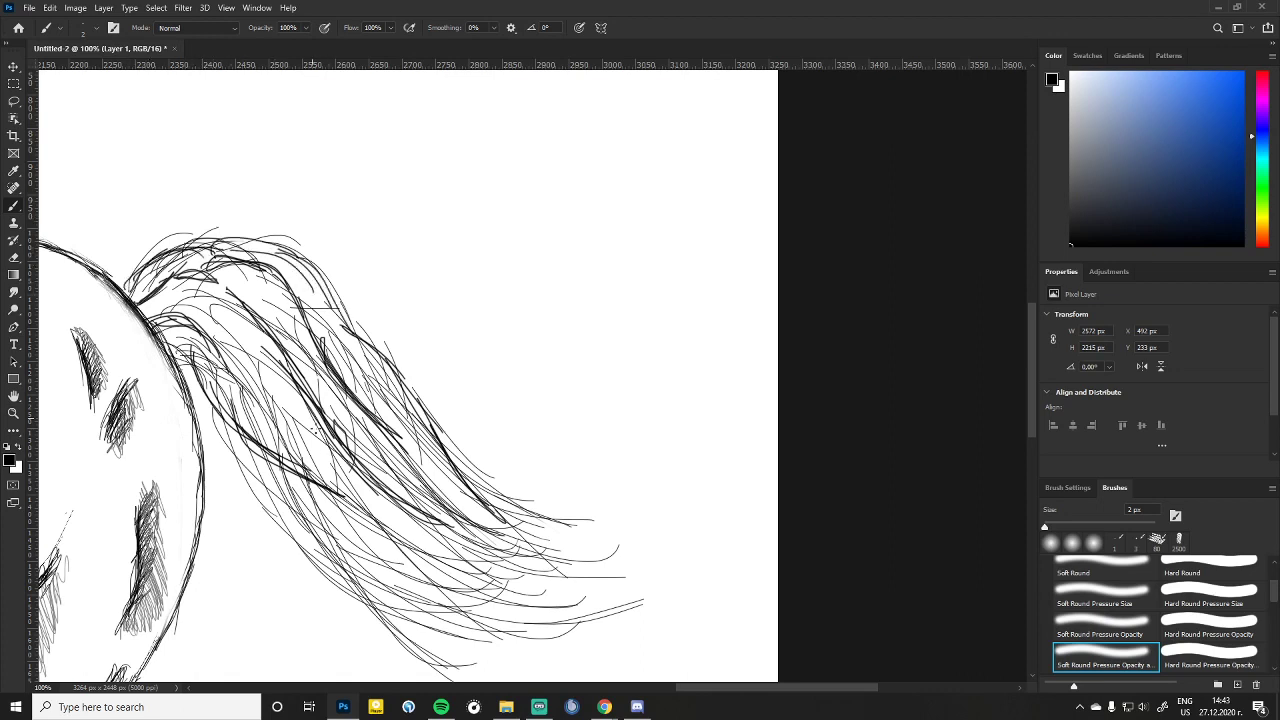
Step: Draw dark strands from the tail's lower middle down to its tip
drag(320, 444, 452, 564)
drag(384, 530, 486, 578)
drag(420, 552, 510, 582)
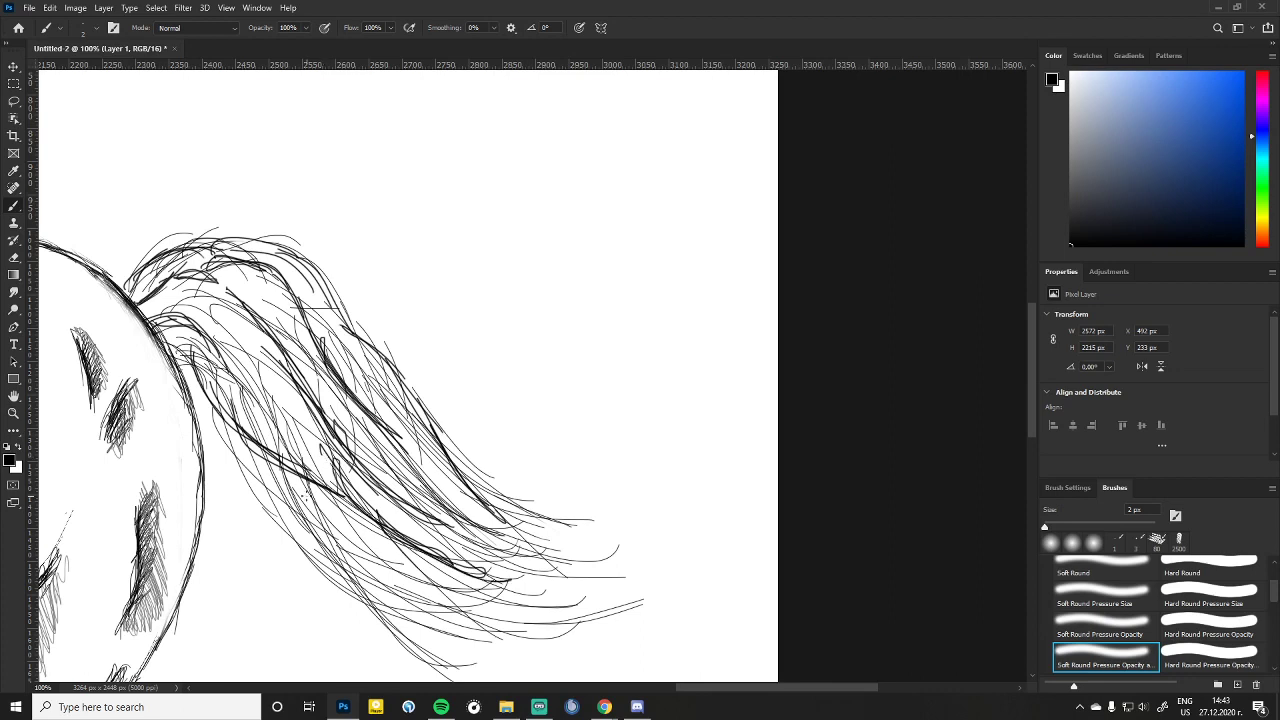
drag(305, 490, 452, 608)
mouse_move(308, 468)
mouse_down()
mouse_move(498, 592)
mouse_move(578, 568)
mouse_up()
drag(478, 586, 580, 562)
drag(500, 540, 560, 558)
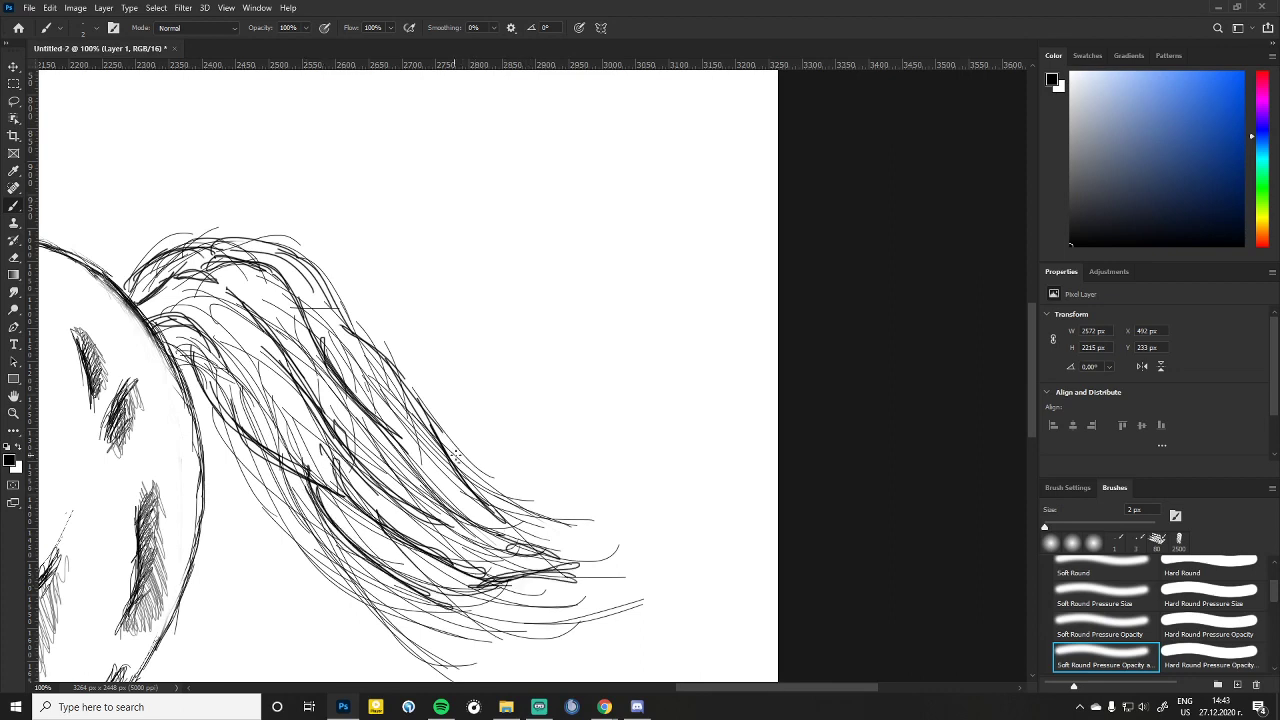
Step: Add dark strands along the outer edges of the lower tail and around its tip
drag(455, 455, 576, 560)
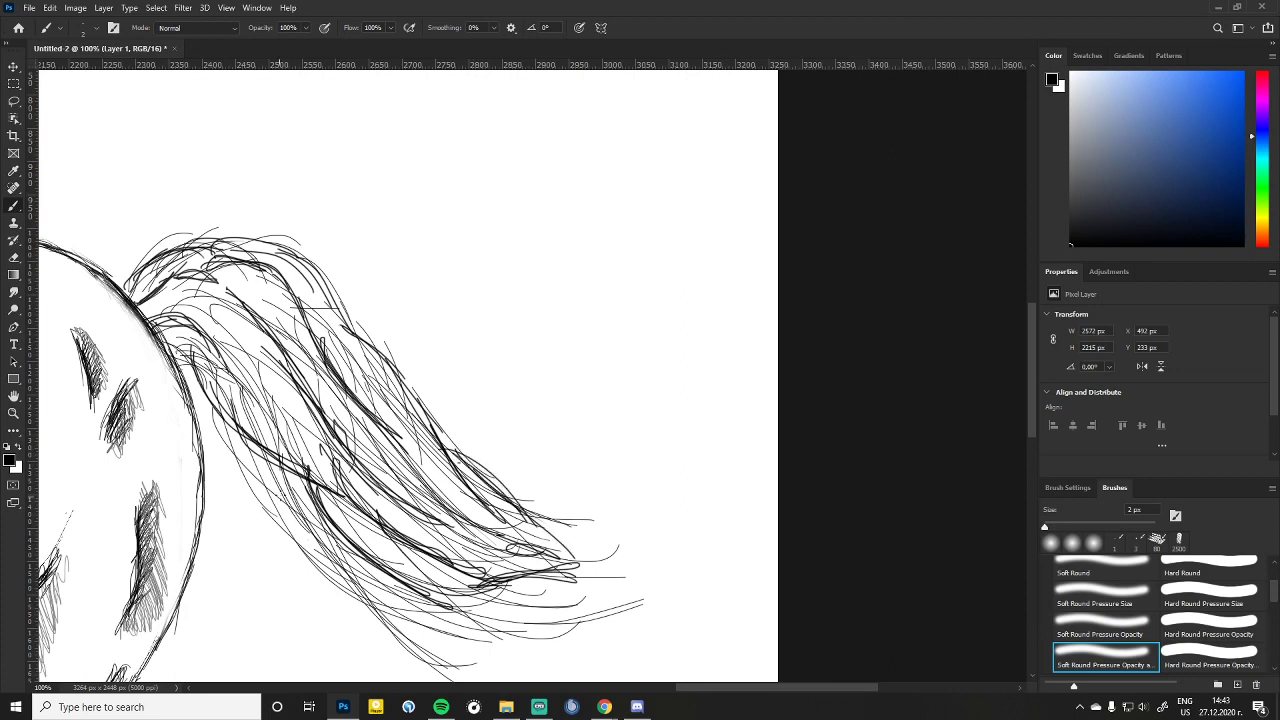
drag(268, 472, 346, 564)
mouse_move(258, 450)
mouse_down()
mouse_move(338, 558)
mouse_move(414, 598)
mouse_move(454, 612)
mouse_move(588, 577)
mouse_up()
mouse_move(504, 592)
mouse_down()
mouse_move(622, 578)
mouse_move(560, 574)
mouse_up()
mouse_move(440, 620)
mouse_down()
mouse_move(560, 606)
mouse_move(548, 607)
mouse_up()
Step: Set the brush size to 1 px and draw fine strands over the arch at the tail's root
click(86, 28)
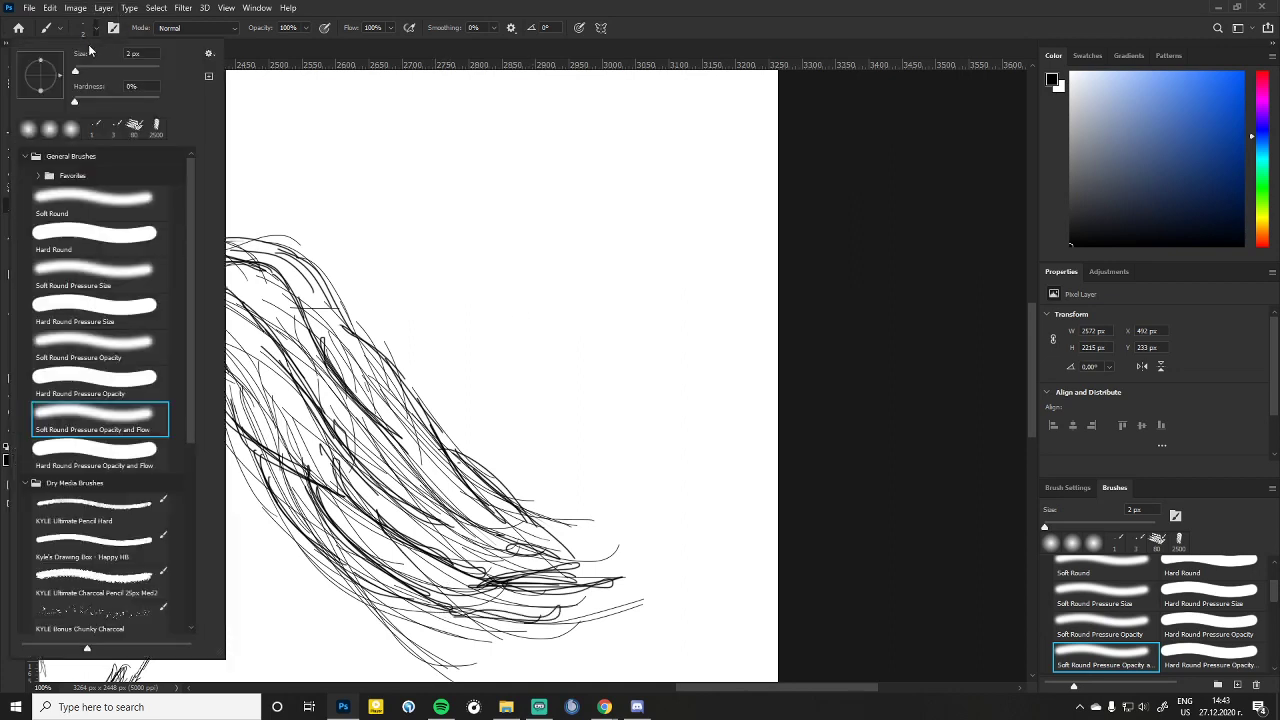
drag(76, 72, 73, 72)
key(Return)
mouse_move(156, 308)
mouse_down()
mouse_move(200, 307)
mouse_move(204, 274)
mouse_up()
drag(144, 296, 234, 275)
mouse_move(156, 288)
mouse_down()
mouse_move(256, 266)
mouse_move(216, 256)
mouse_move(240, 250)
mouse_up()
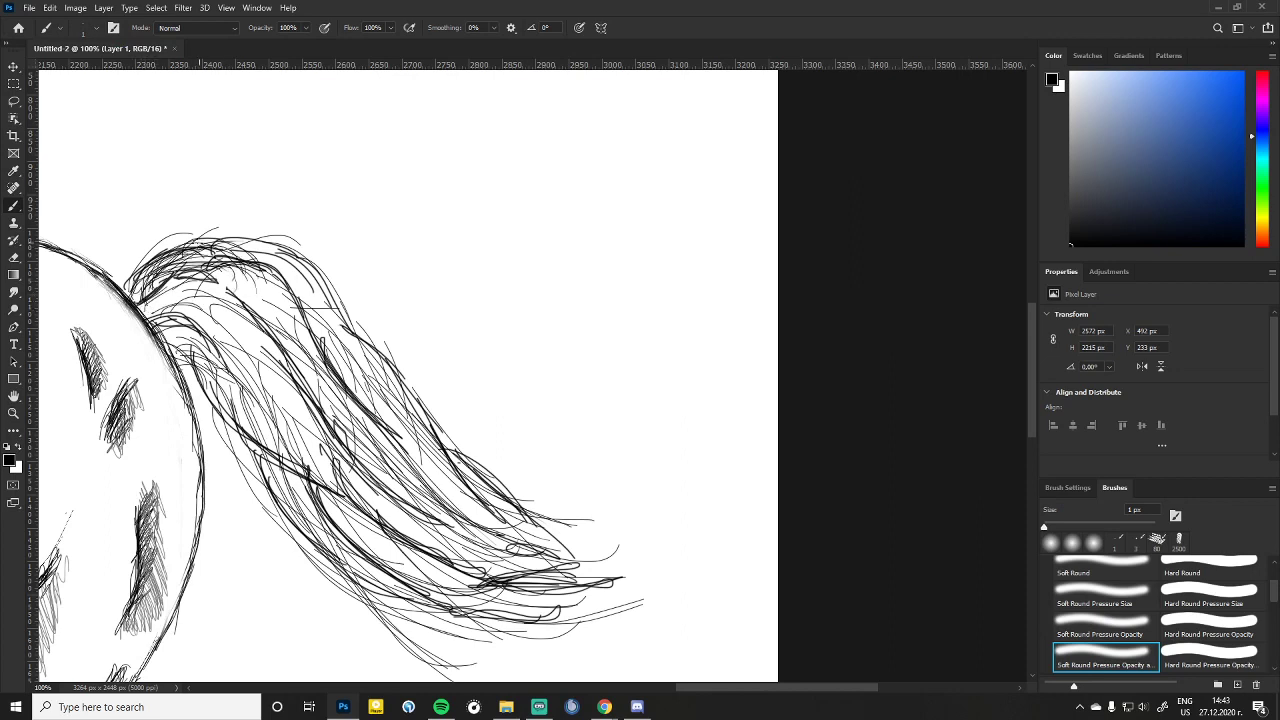
drag(142, 260, 214, 237)
mouse_move(140, 300)
mouse_down()
mouse_move(196, 266)
mouse_move(220, 284)
mouse_move(206, 284)
mouse_up()
mouse_move(148, 324)
mouse_down()
mouse_move(214, 292)
mouse_move(218, 316)
mouse_up()
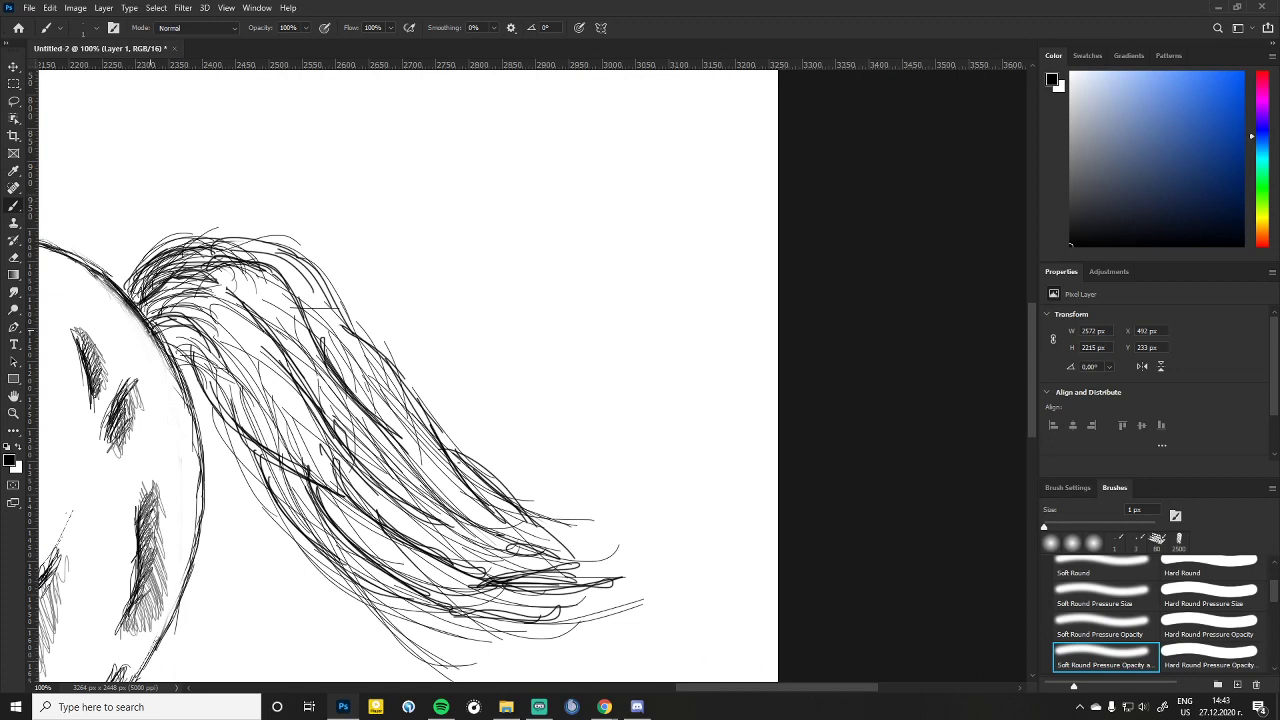
Step: Extend fine strands from the tail root down into the upper part of the tail
drag(166, 360, 266, 286)
mouse_move(180, 326)
mouse_down()
mouse_move(236, 284)
mouse_move(270, 394)
mouse_up()
mouse_move(214, 300)
mouse_down()
mouse_move(282, 384)
mouse_move(278, 408)
mouse_up()
drag(170, 316, 290, 390)
mouse_move(190, 284)
mouse_down()
mouse_move(292, 370)
mouse_move(304, 350)
mouse_up()
mouse_move(222, 270)
mouse_down()
mouse_move(298, 338)
mouse_move(278, 340)
mouse_up()
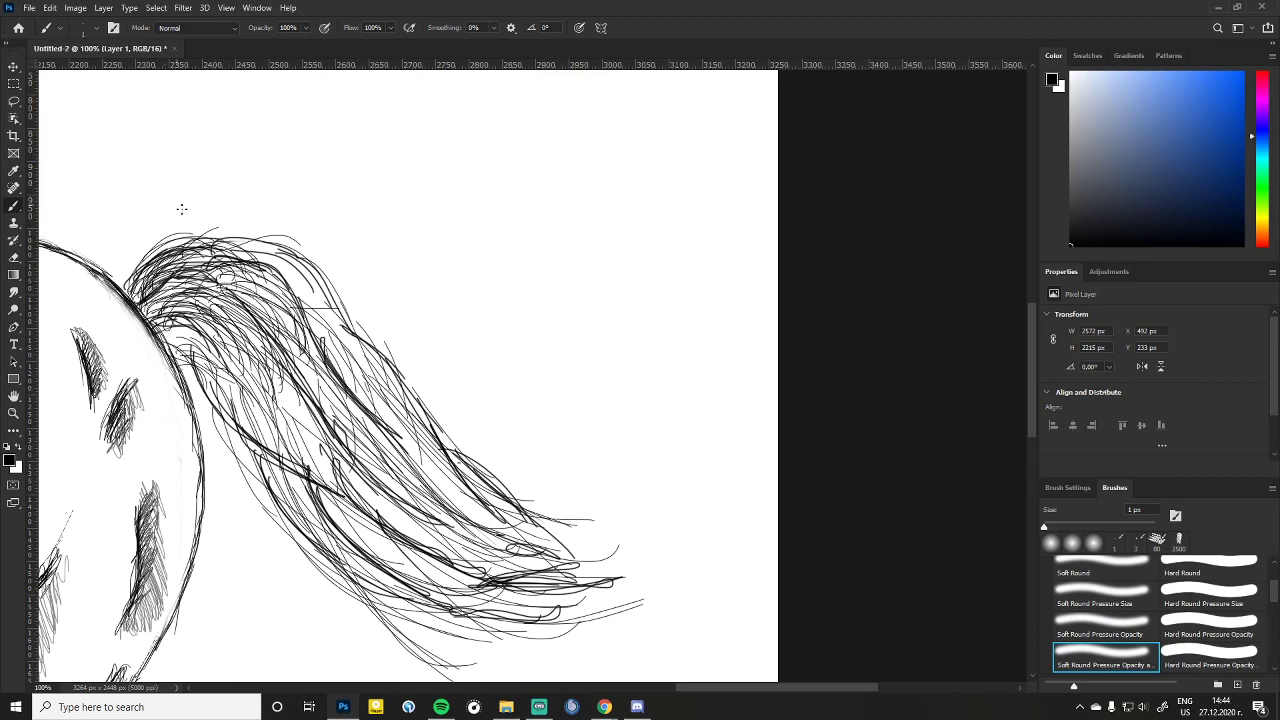
Step: Layer fine strands along the tail's upper outer curve down towards the middle
mouse_move(218, 244)
mouse_down()
mouse_move(276, 270)
mouse_move(290, 254)
mouse_move(332, 332)
mouse_up()
drag(266, 266, 338, 348)
mouse_move(264, 248)
mouse_down()
mouse_move(338, 318)
mouse_move(312, 280)
mouse_move(336, 342)
mouse_up()
mouse_move(296, 284)
mouse_down()
mouse_move(356, 362)
mouse_move(380, 366)
mouse_move(388, 378)
mouse_move(372, 398)
mouse_move(398, 420)
mouse_up()
drag(334, 334, 446, 490)
Step: Fill the gaps inside the upper half of the tail with fine flowing strands
mouse_move(296, 320)
mouse_down()
mouse_move(384, 448)
mouse_move(380, 466)
mouse_up()
drag(266, 302, 350, 412)
mouse_move(240, 282)
mouse_down()
mouse_move(312, 318)
mouse_move(292, 354)
mouse_up()
drag(202, 294, 240, 344)
mouse_move(168, 328)
mouse_down()
mouse_move(226, 346)
mouse_move(218, 356)
mouse_move(238, 366)
mouse_move(262, 438)
mouse_up()
drag(212, 312, 300, 462)
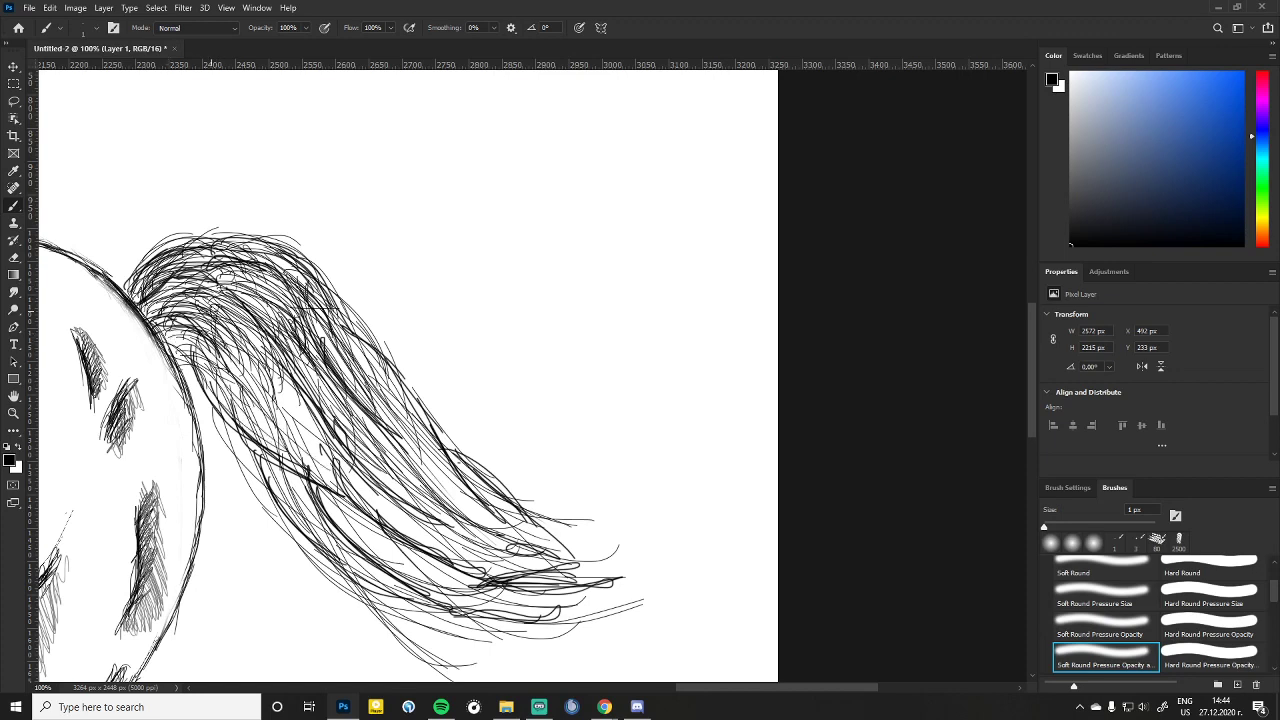
mouse_move(210, 334)
mouse_down()
mouse_move(326, 476)
mouse_move(246, 436)
mouse_move(340, 470)
mouse_up()
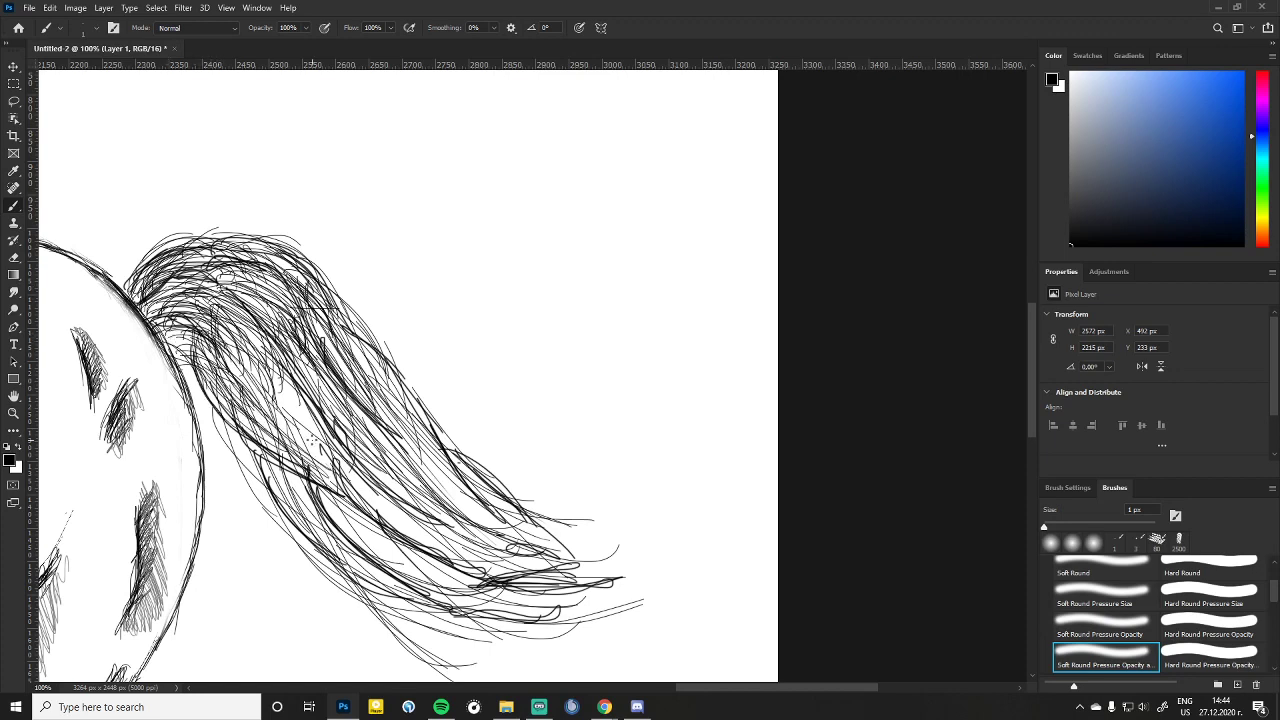
Step: Draw fine strands along the tail's underside down to its lower edge
drag(246, 350, 350, 500)
mouse_move(236, 390)
mouse_down()
mouse_move(332, 536)
mouse_move(354, 546)
mouse_up()
mouse_move(222, 428)
mouse_down()
mouse_move(352, 546)
mouse_move(330, 555)
mouse_move(384, 586)
mouse_up()
drag(260, 472, 398, 610)
drag(288, 494, 358, 582)
mouse_move(318, 522)
mouse_down()
mouse_move(422, 644)
mouse_move(354, 578)
mouse_up()
drag(374, 604, 434, 658)
Step: Fill the tail's middle and lower section with long fine strands running towards the tip
mouse_move(298, 456)
mouse_down()
mouse_move(414, 592)
mouse_move(436, 586)
mouse_up()
drag(296, 434, 438, 586)
mouse_move(324, 494)
mouse_down()
mouse_move(474, 588)
mouse_move(450, 566)
mouse_up()
mouse_move(328, 456)
mouse_down()
mouse_move(458, 560)
mouse_move(484, 562)
mouse_up()
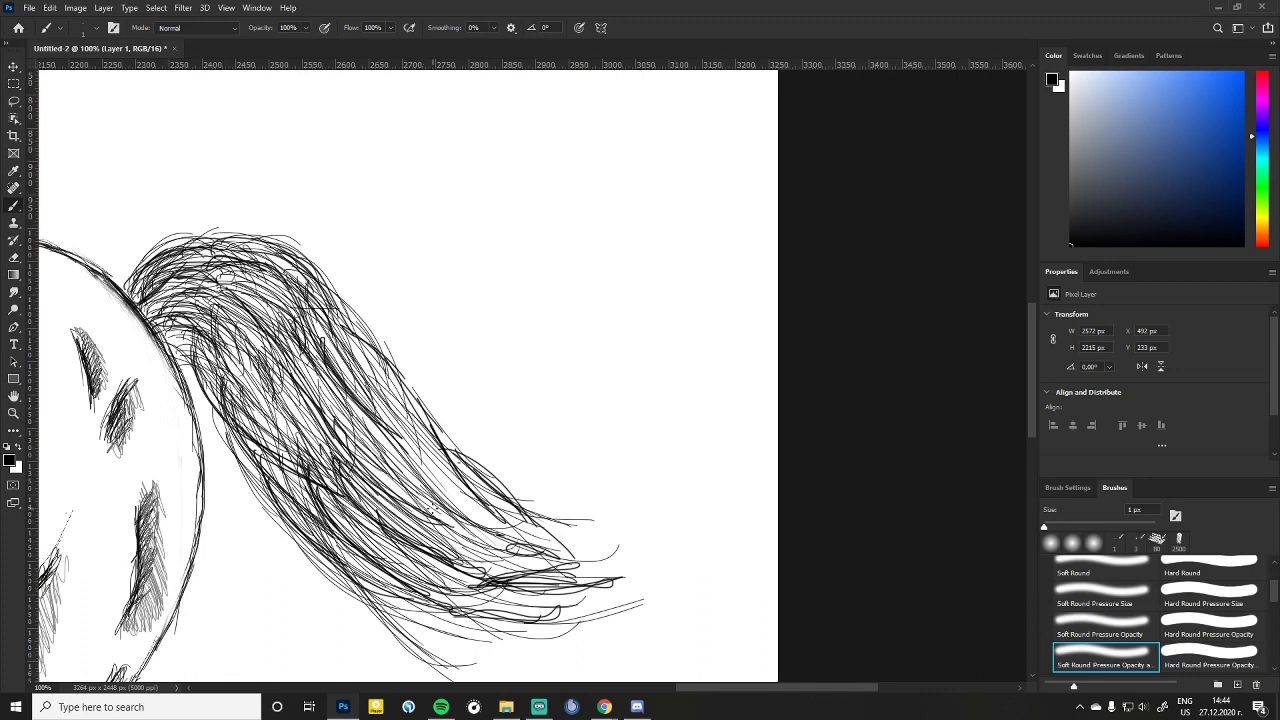
drag(360, 408, 476, 554)
drag(344, 362, 506, 544)
drag(410, 420, 516, 546)
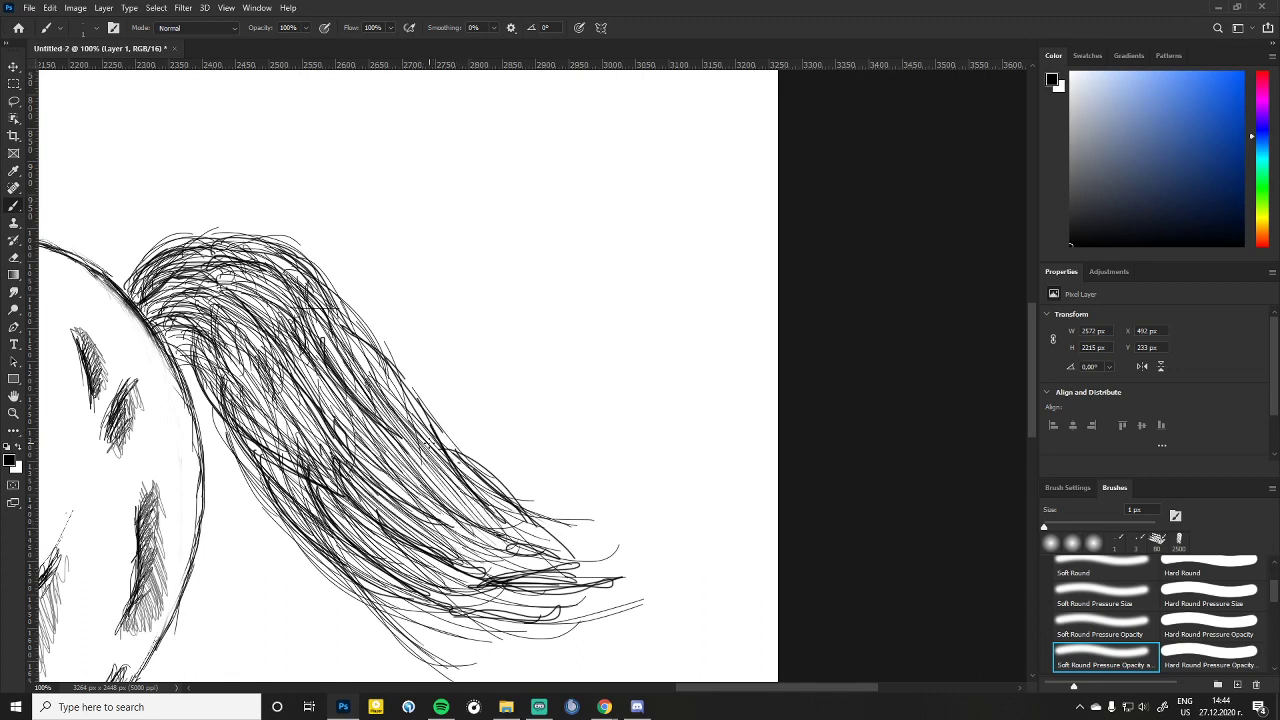
drag(376, 404, 566, 538)
drag(394, 442, 560, 576)
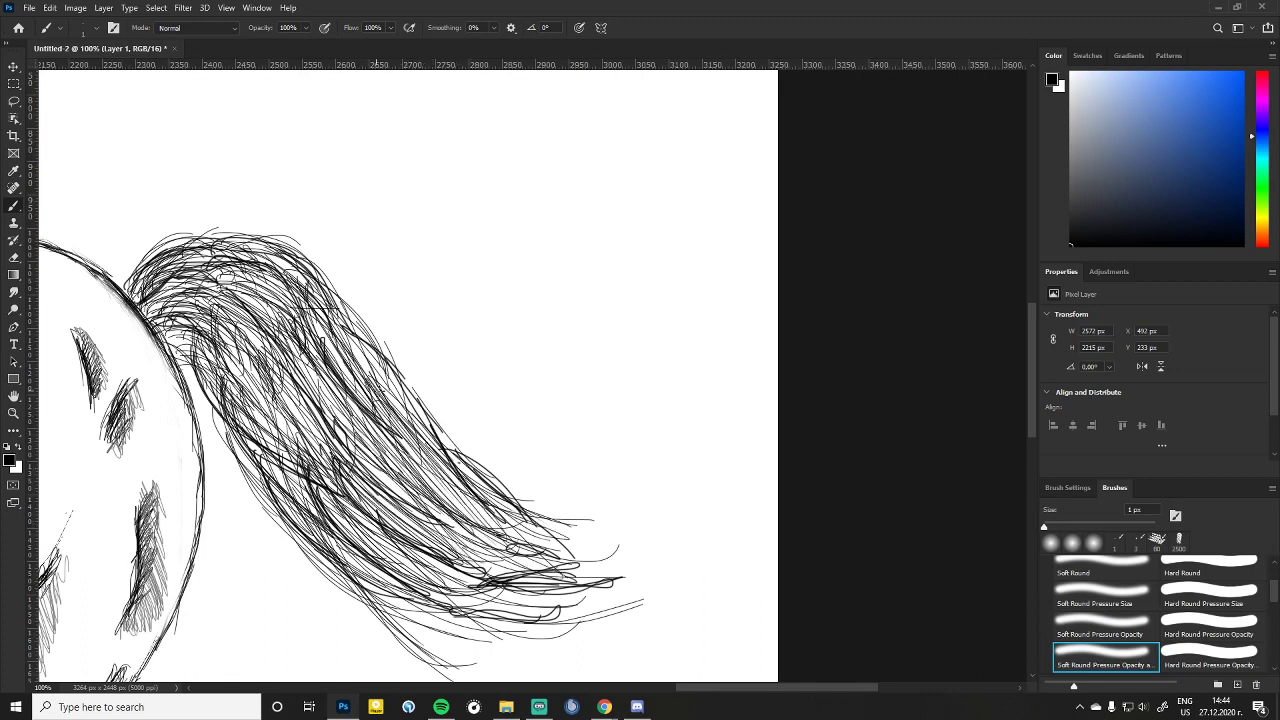
Step: Thicken the tail's upper edge, upper body and lower root with more fine strands
mouse_move(326, 318)
mouse_down()
mouse_move(390, 400)
mouse_move(392, 412)
mouse_move(376, 412)
mouse_move(392, 384)
mouse_up()
drag(310, 294, 380, 360)
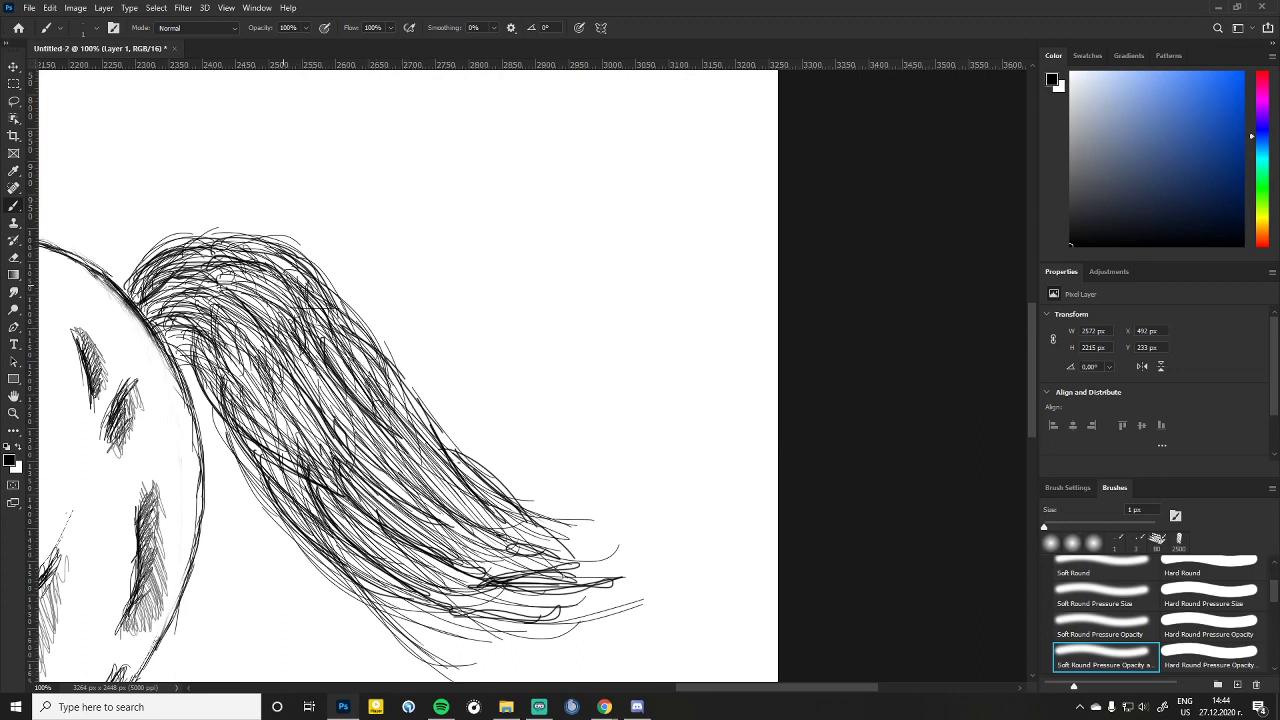
mouse_move(262, 262)
mouse_down()
mouse_move(320, 306)
mouse_move(328, 330)
mouse_up()
drag(214, 312, 328, 402)
mouse_move(204, 304)
mouse_down()
mouse_move(274, 334)
mouse_move(384, 446)
mouse_up()
mouse_move(164, 336)
mouse_down()
mouse_move(212, 352)
mouse_move(200, 346)
mouse_up()
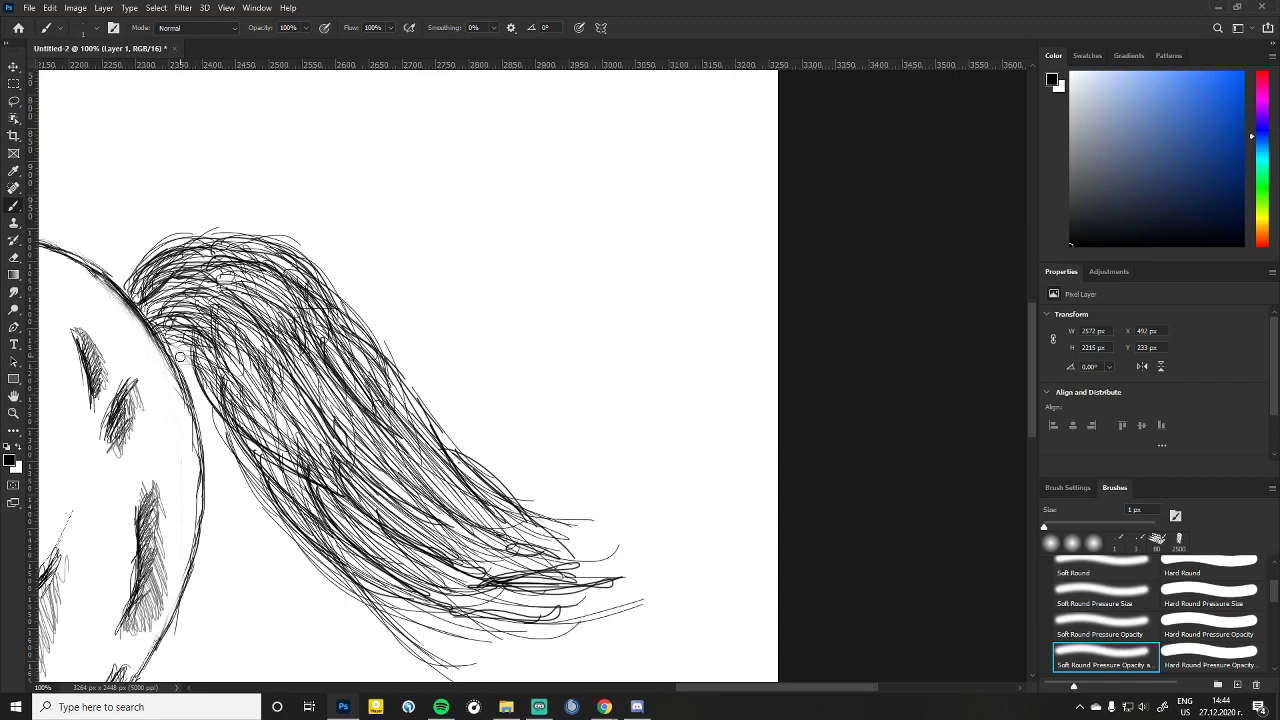
Step: Undo the last two strokes, then switch to another brush preset and back to Soft Round Pressure Opacity and Flow
key(ctrl+z)
key(ctrl+z)
key(comma)
key(comma)
key(comma)
key(comma)
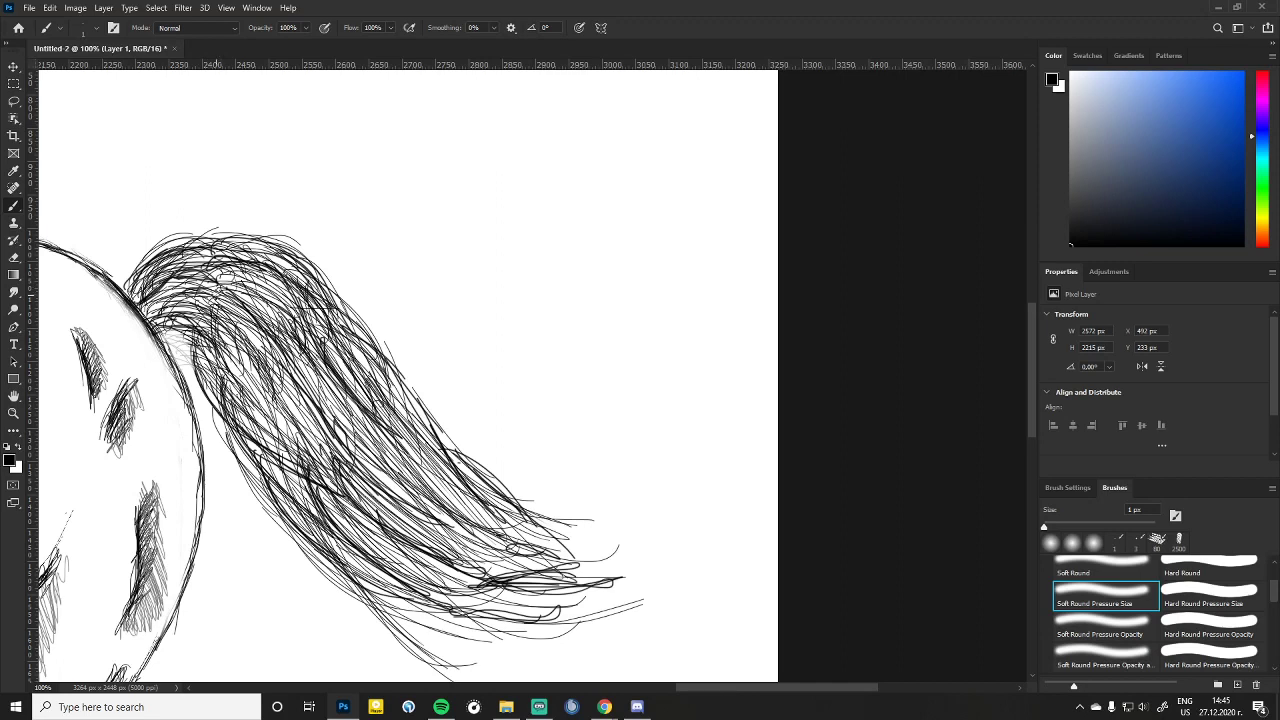
key(period)
key(period)
key(period)
key(period)
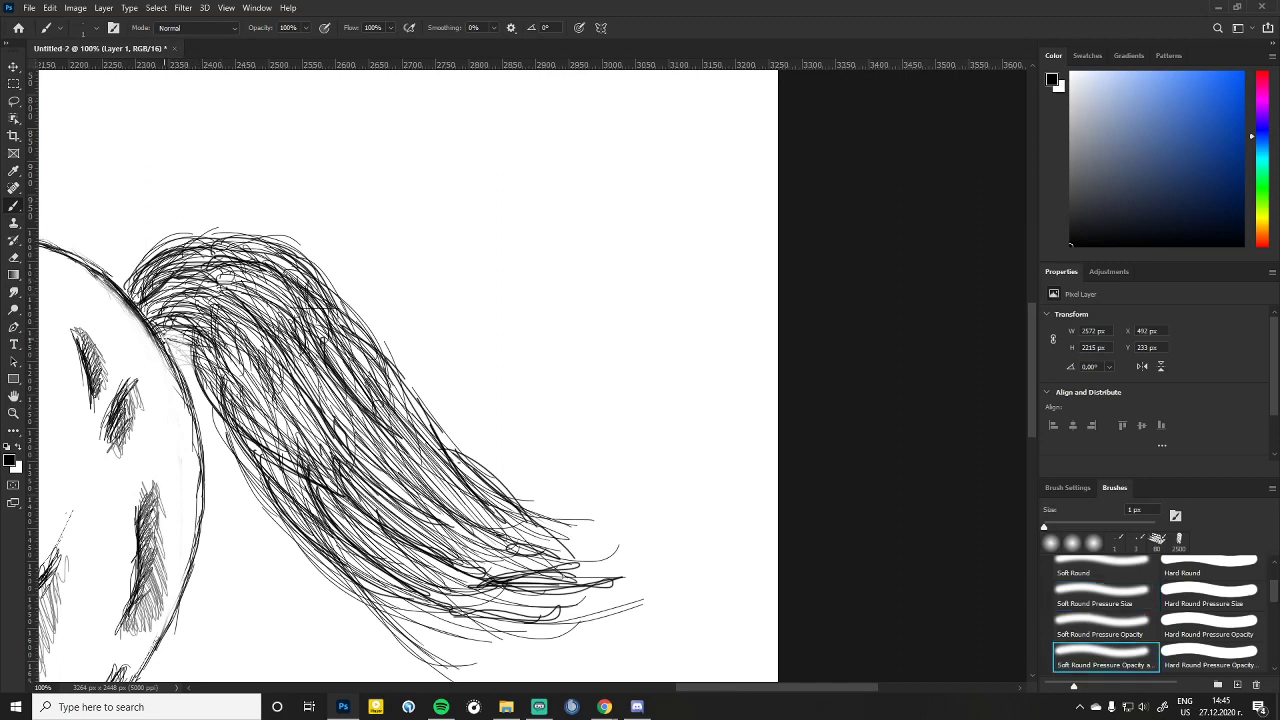
Step: Add fine strands at the tail root and down the underside of its upper half
mouse_move(172, 340)
mouse_down()
mouse_move(199, 347)
mouse_move(210, 296)
mouse_move(158, 248)
mouse_up()
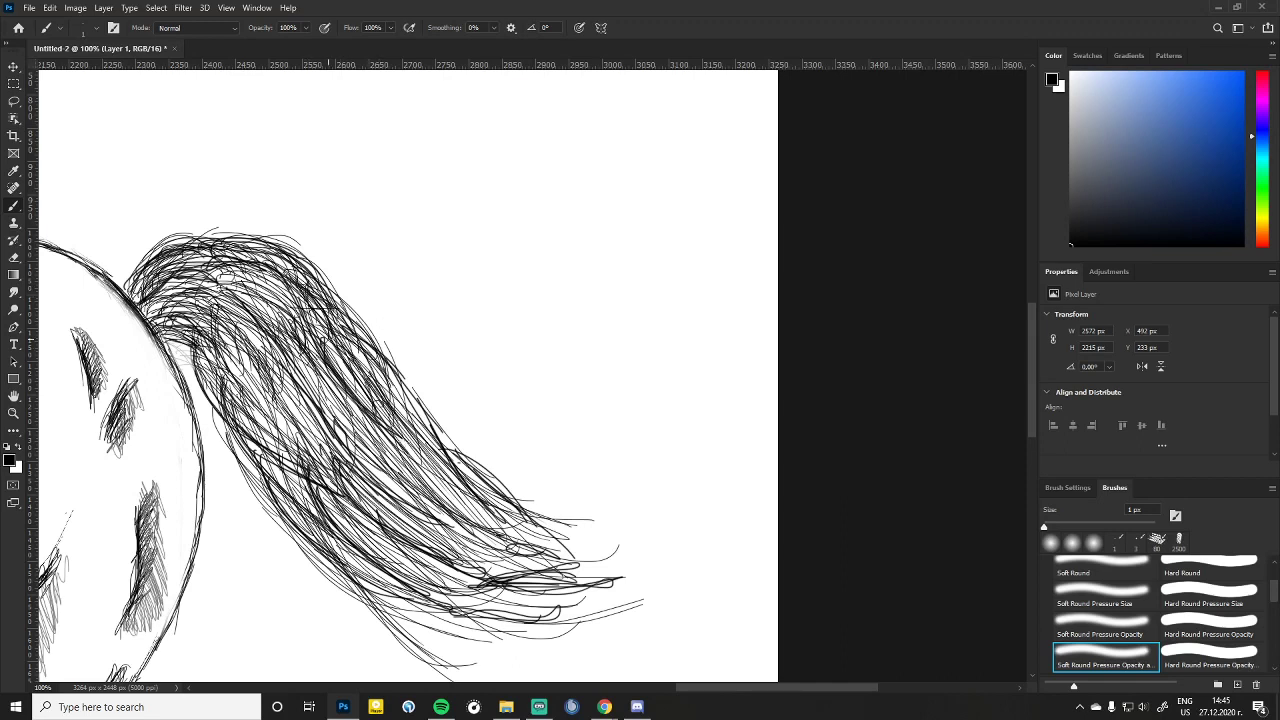
drag(262, 352, 340, 455)
drag(258, 324, 326, 458)
mouse_move(228, 326)
mouse_down()
mouse_move(314, 456)
mouse_move(295, 460)
mouse_up()
drag(211, 375, 251, 416)
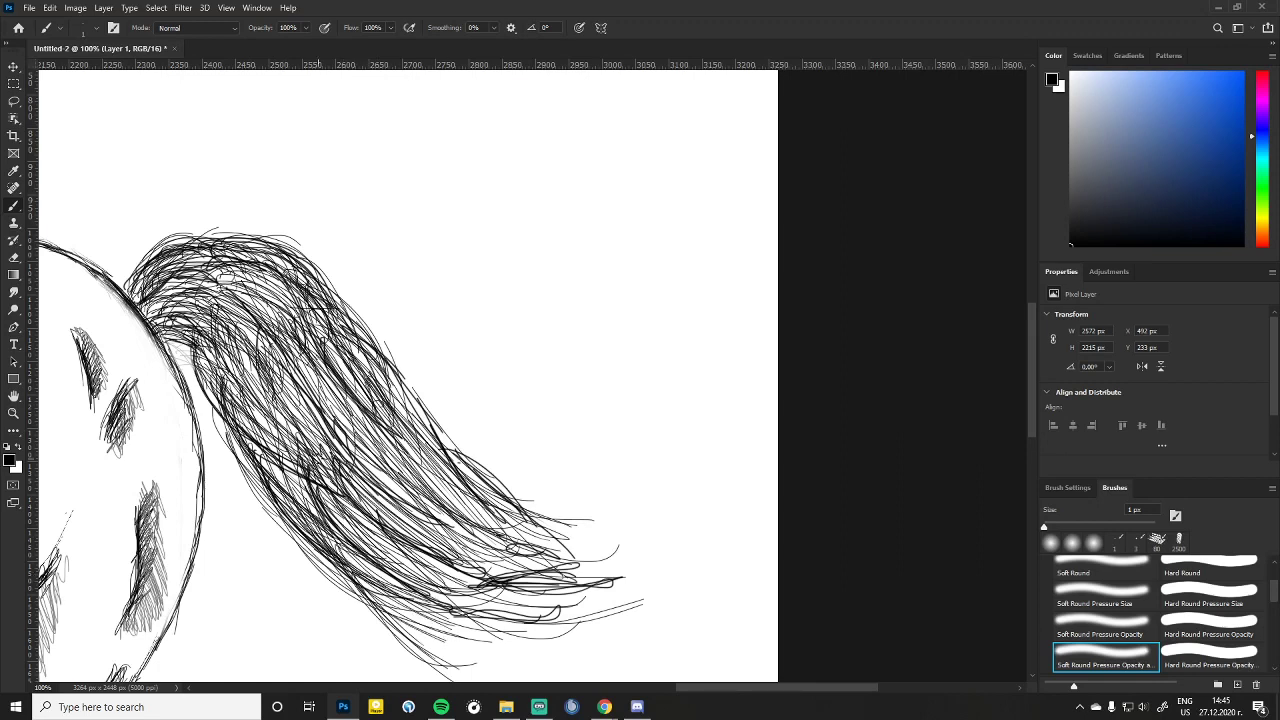
Step: Darken the centre of the tail with long fine strands running parallel to its flow
drag(328, 428, 448, 556)
drag(336, 404, 464, 560)
mouse_move(334, 392)
mouse_down()
mouse_move(466, 552)
mouse_move(464, 528)
mouse_up()
drag(346, 370, 496, 544)
drag(380, 404, 449, 479)
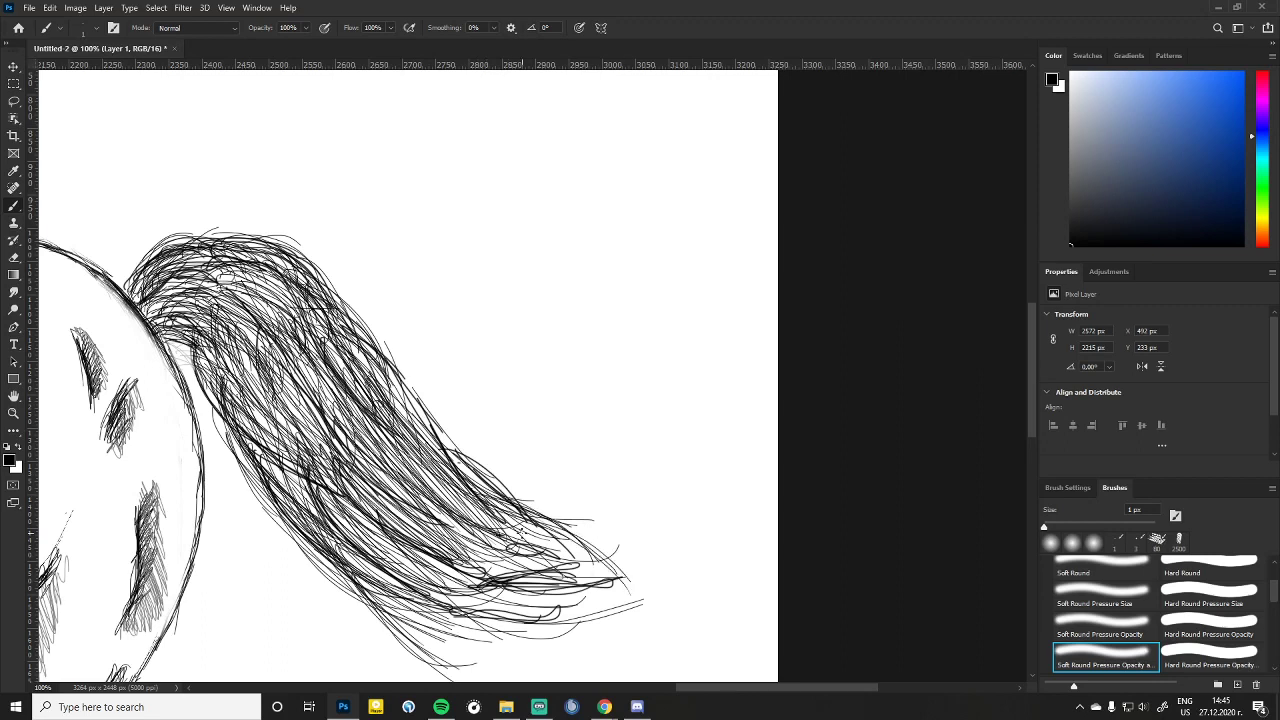
Step: Draw fine strands through the tail tip and along its lower fringe
drag(470, 521, 564, 596)
drag(454, 526, 578, 600)
drag(402, 470, 500, 566)
drag(444, 562, 566, 616)
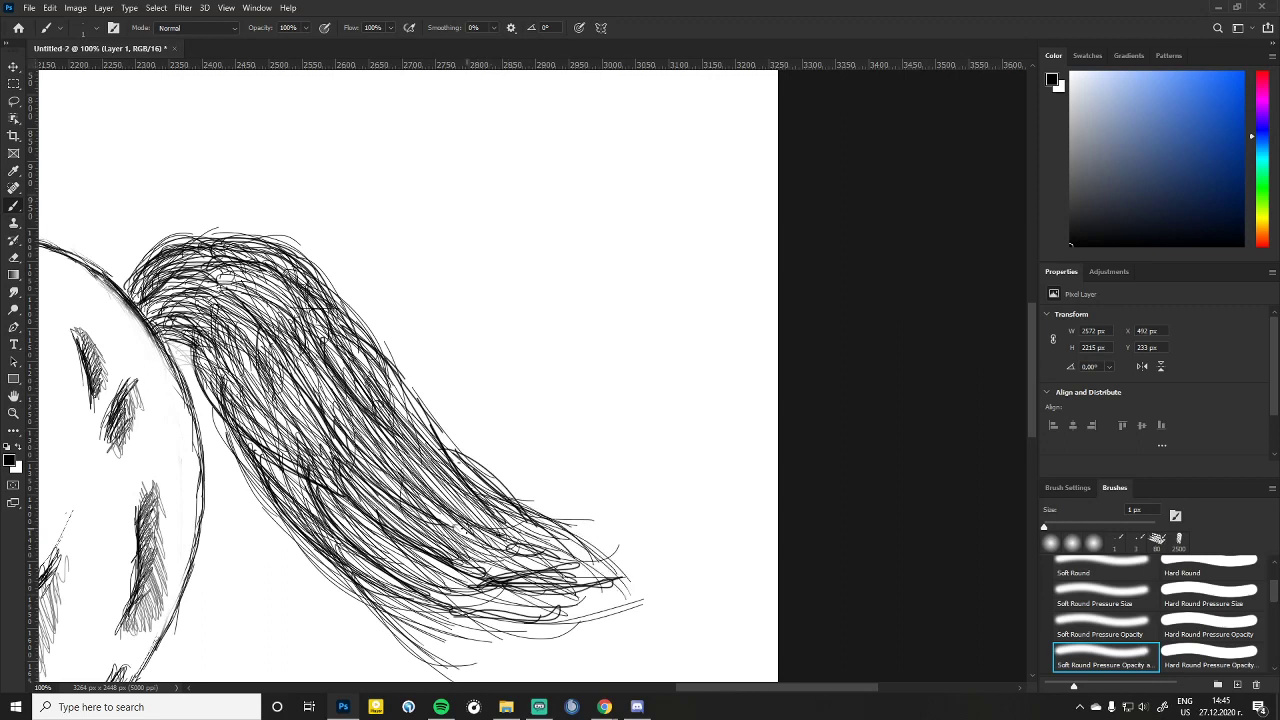
drag(424, 568, 558, 626)
drag(394, 566, 498, 638)
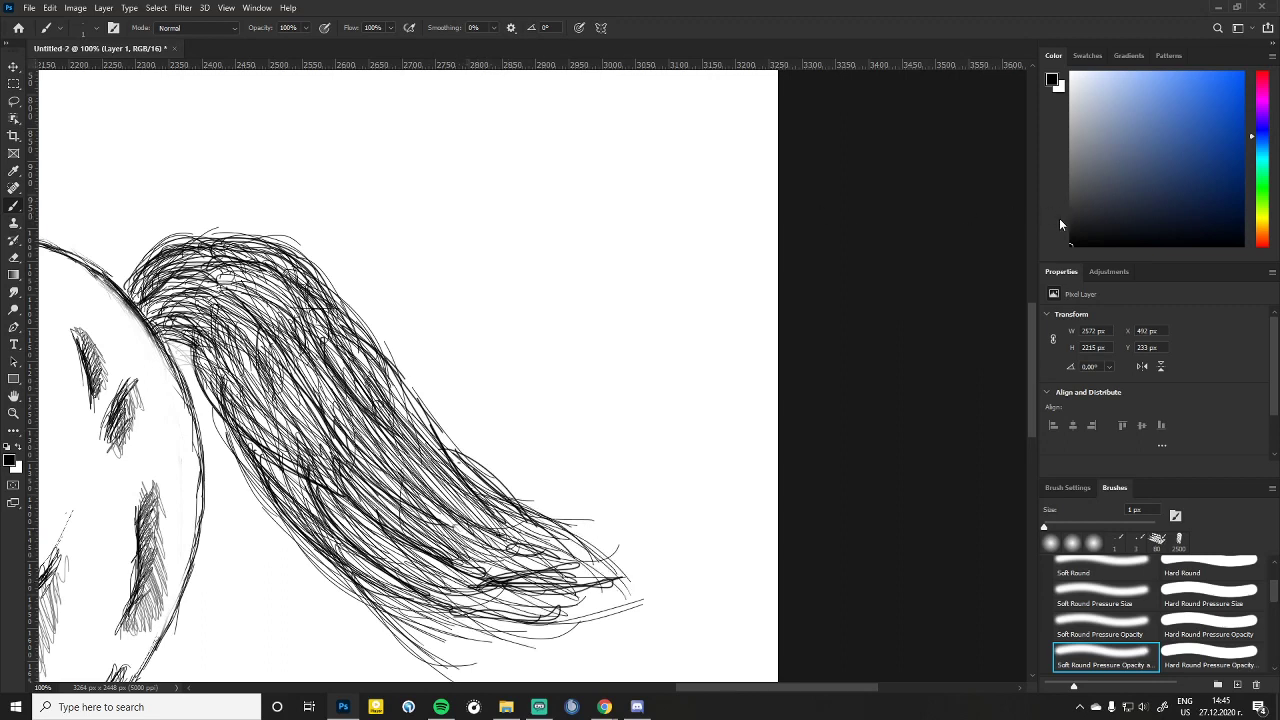
Step: Change the brush colour to dark grey and add fine strands through the middle of the tail
drag(302, 354, 446, 492)
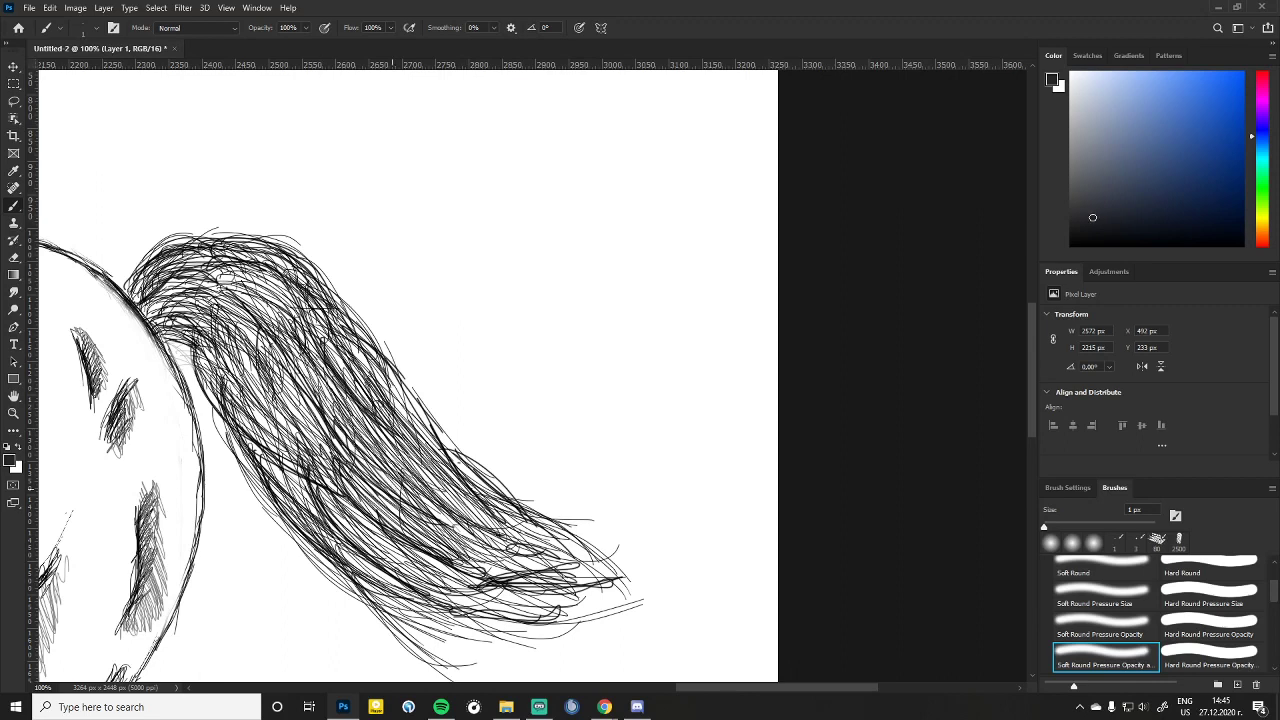
drag(284, 398, 426, 540)
drag(278, 400, 398, 548)
drag(258, 410, 368, 550)
drag(284, 470, 396, 524)
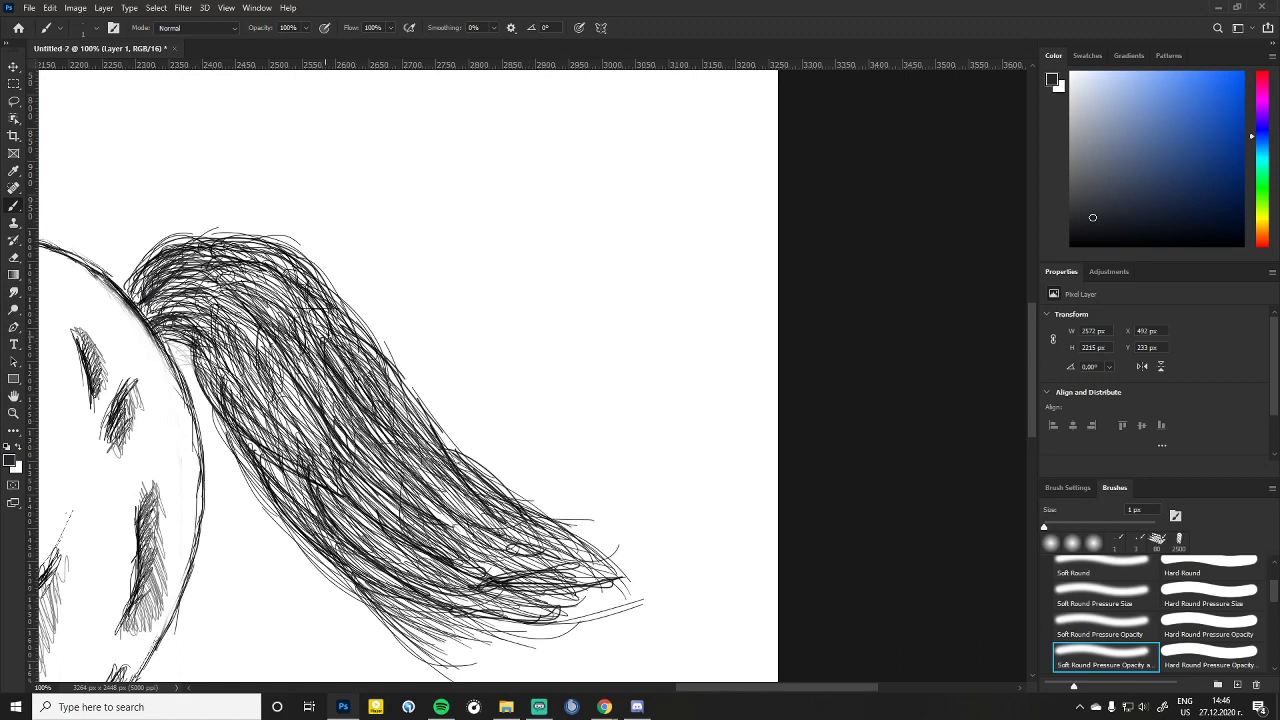
Step: Fill the remaining light gaps in the tail's upper body and outer middle with dark grey strands
drag(222, 364, 270, 448)
drag(216, 334, 284, 452)
drag(228, 322, 294, 440)
drag(228, 300, 314, 438)
mouse_move(234, 308)
mouse_down()
mouse_move(320, 440)
mouse_move(320, 418)
mouse_up()
drag(266, 354, 326, 434)
drag(236, 316, 326, 426)
drag(264, 298, 320, 380)
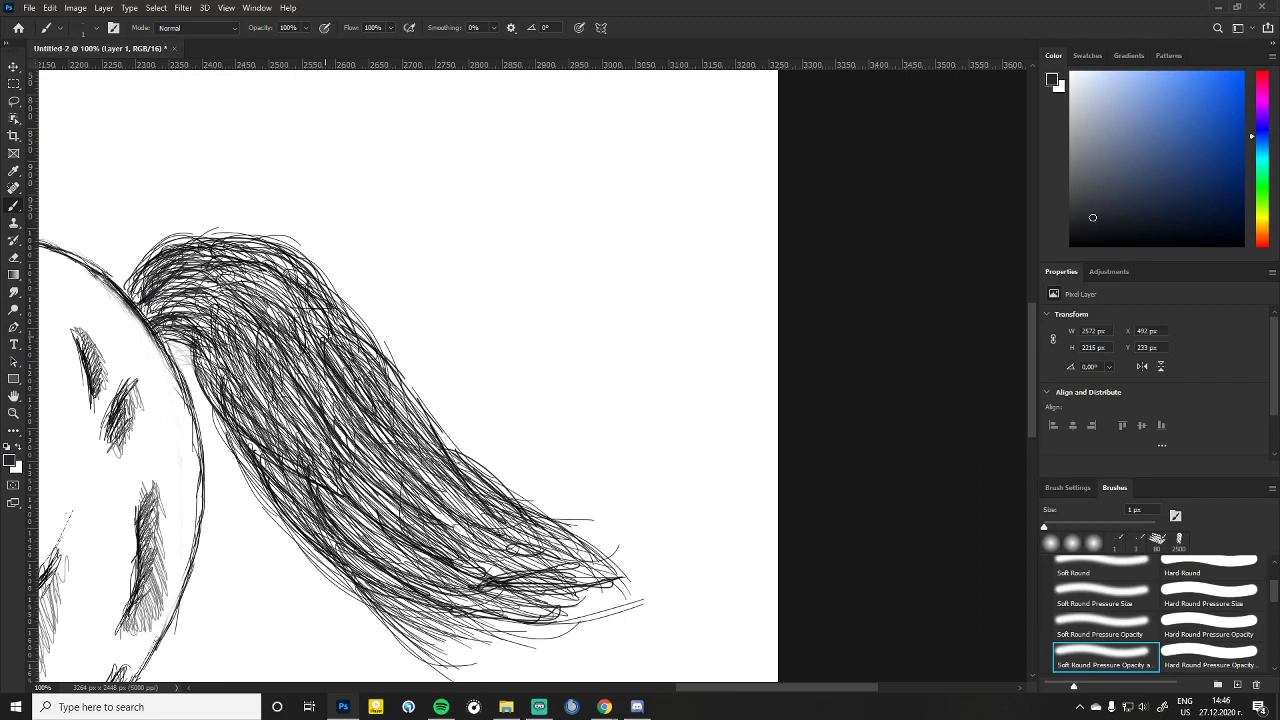
drag(384, 414, 478, 518)
drag(436, 466, 478, 506)
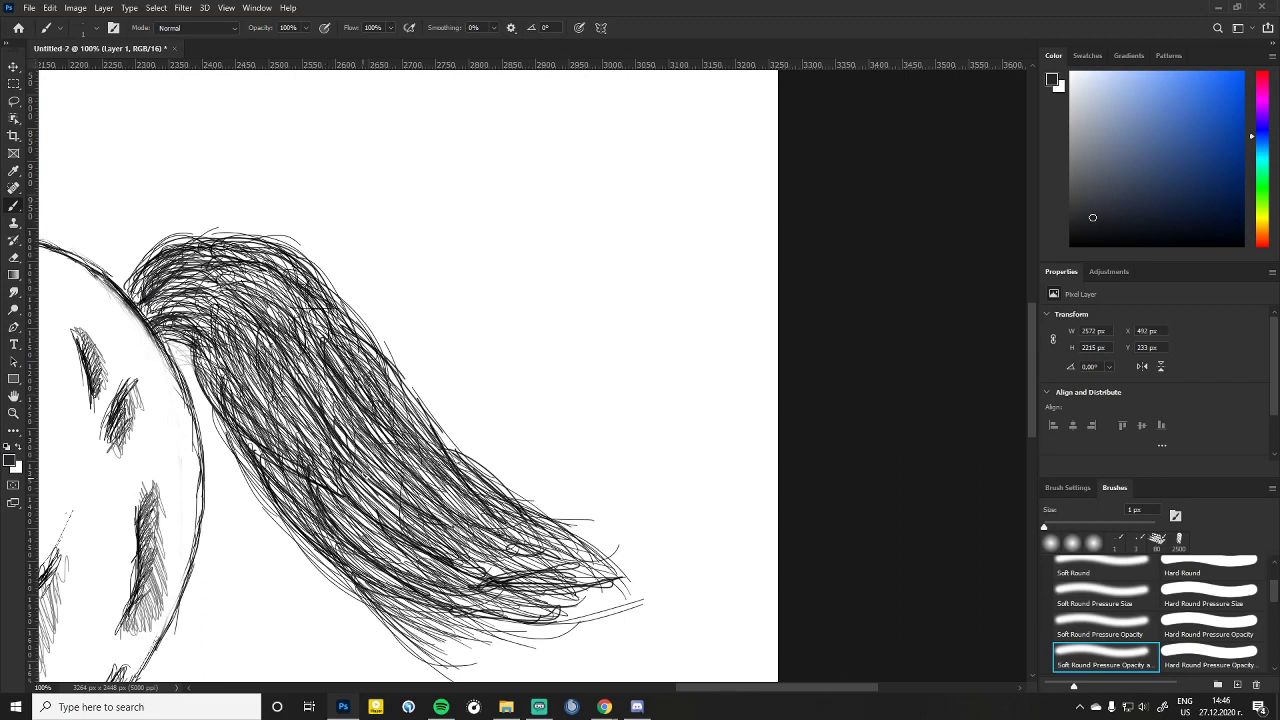
Step: Draw fine dark grey strands extending from the lower edge of the tail near its tip
key(ctrl+plus)
key(ctrl+minus)
key(ctrl+minus)
key(ctrl+minus)
key(ctrl+minus)
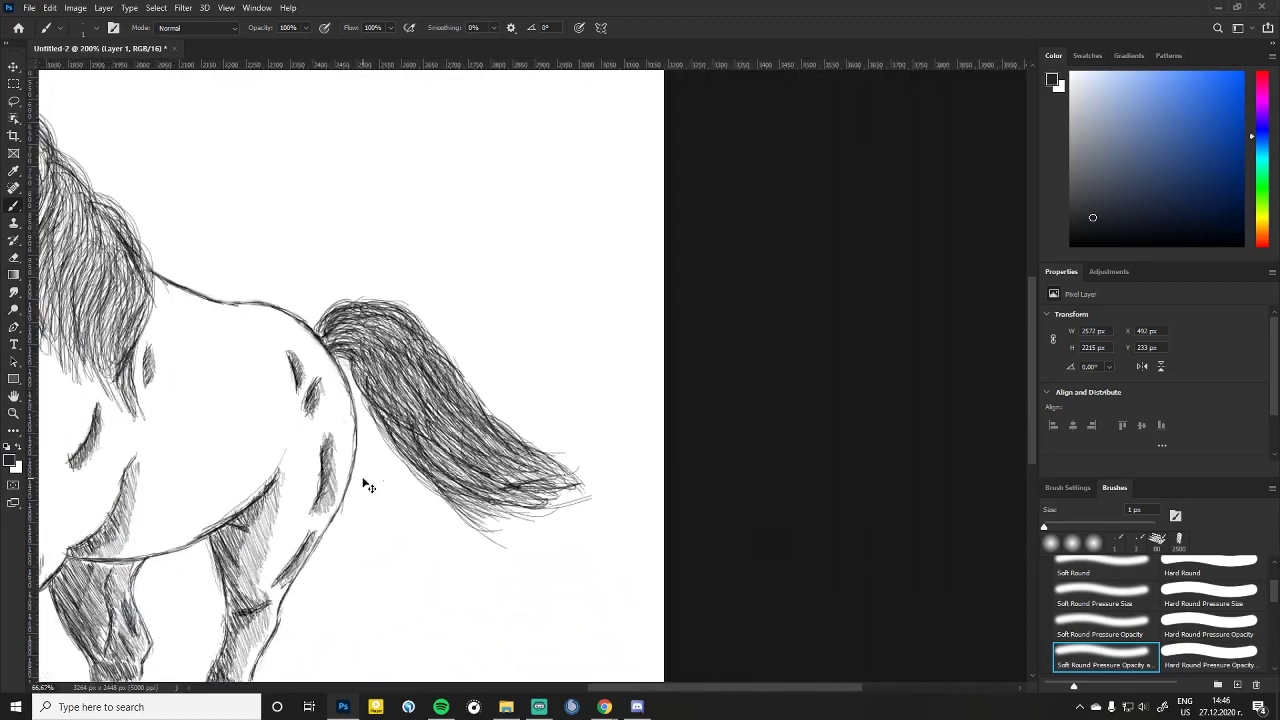
key(ctrl+plus)
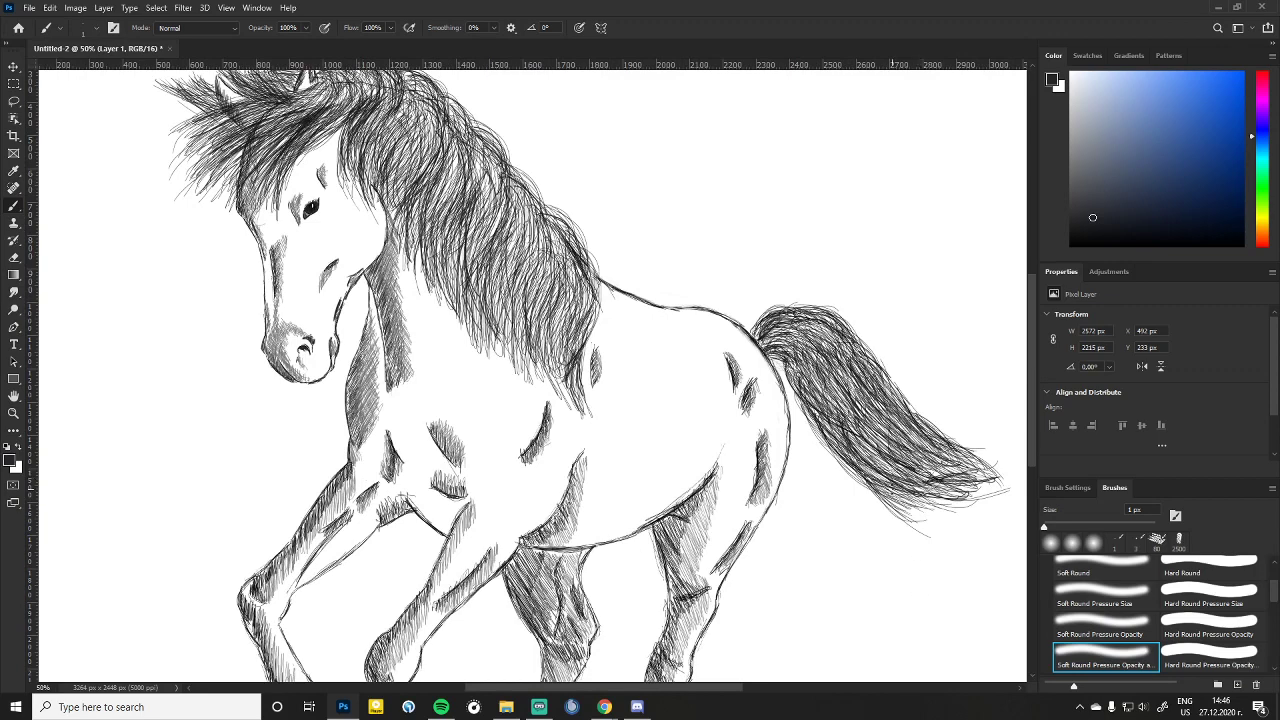
key(ctrl+plus)
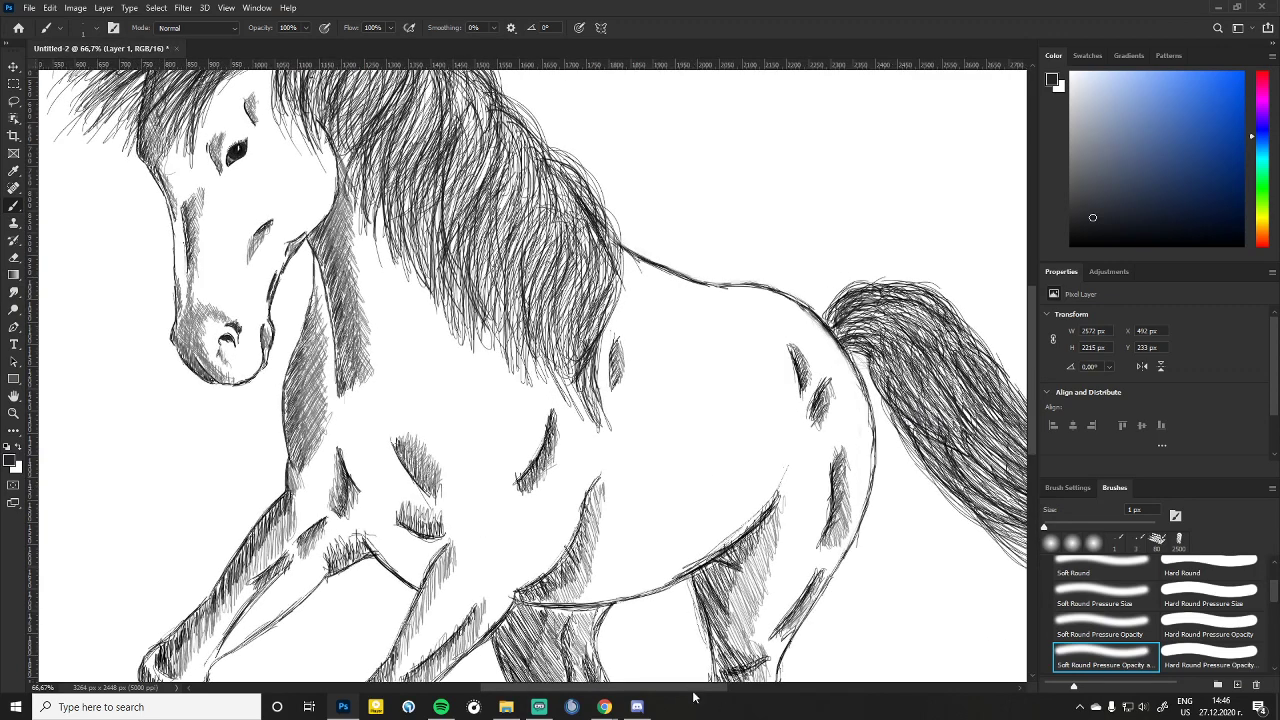
drag(700, 692, 828, 704)
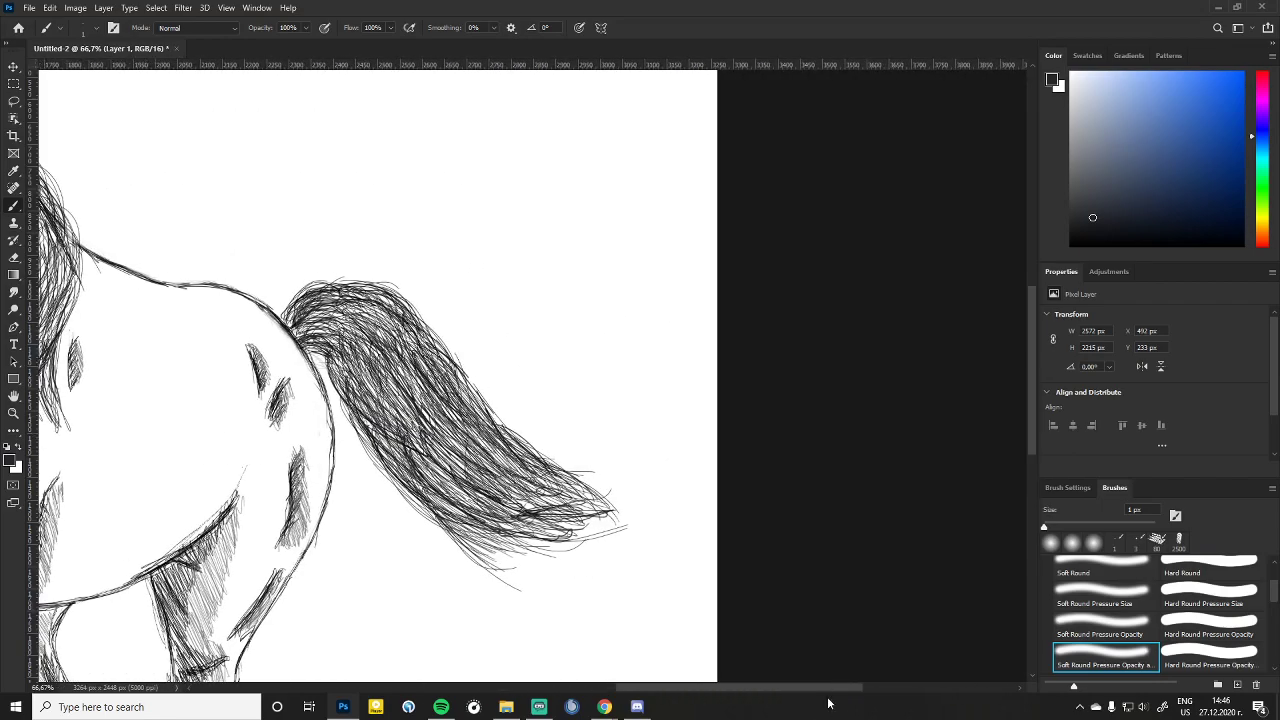
key(ctrl+plus)
key(ctrl+plus)
scroll(780, 443, down, 5)
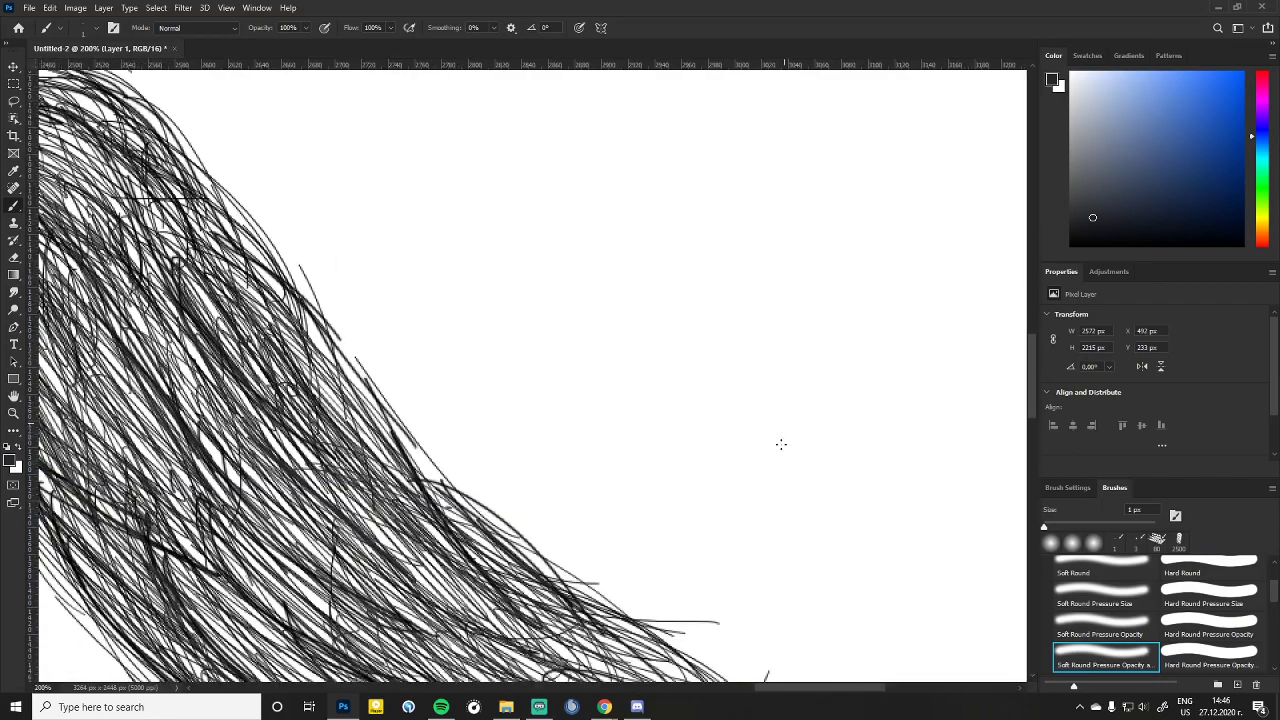
scroll(769, 441, down, 5)
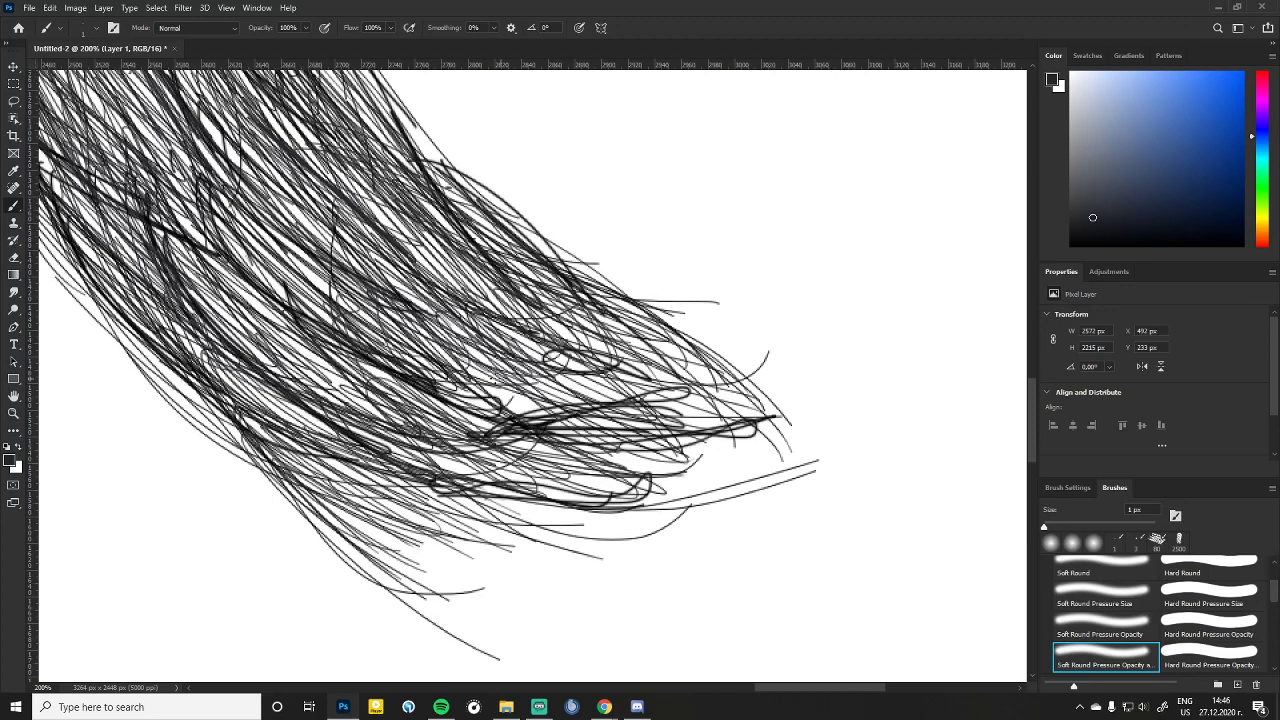
drag(454, 458, 602, 521)
drag(410, 420, 625, 526)
drag(378, 446, 624, 545)
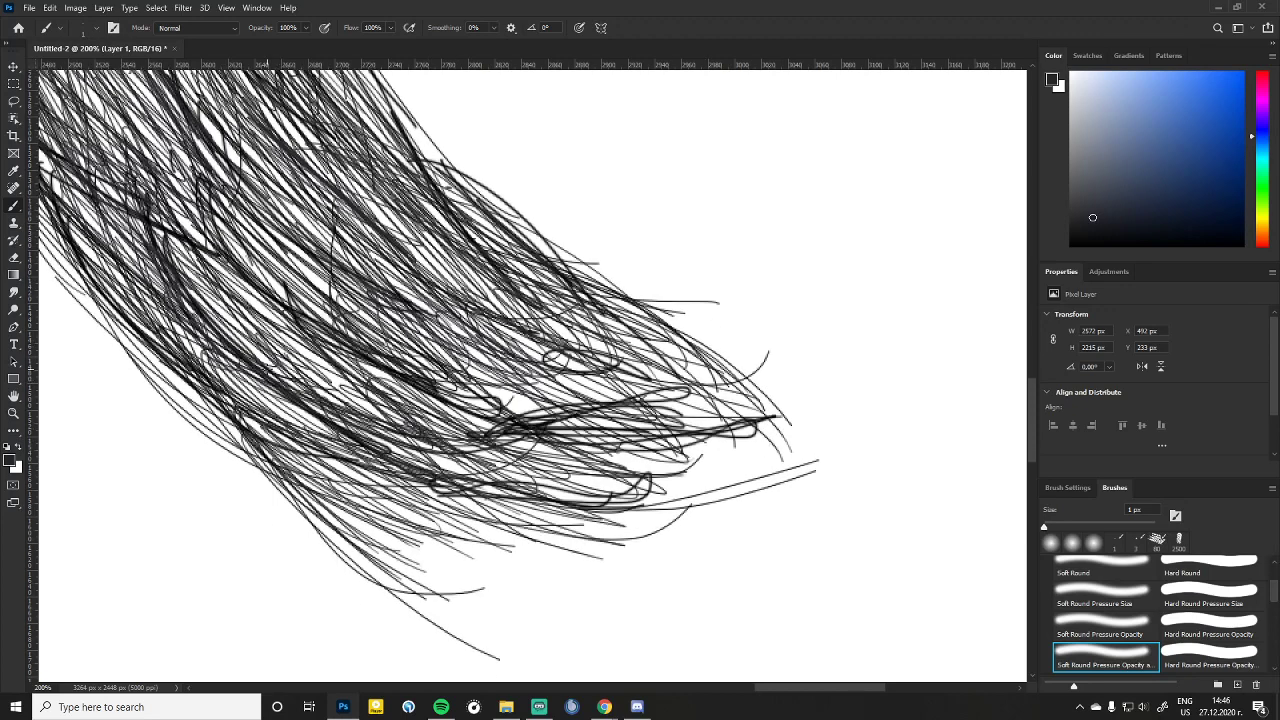
Step: Sweep longer fine strands outward from the tail's underside to fill the bottom fringe
drag(304, 412, 669, 572)
drag(312, 450, 656, 588)
drag(282, 436, 652, 594)
drag(384, 526, 592, 596)
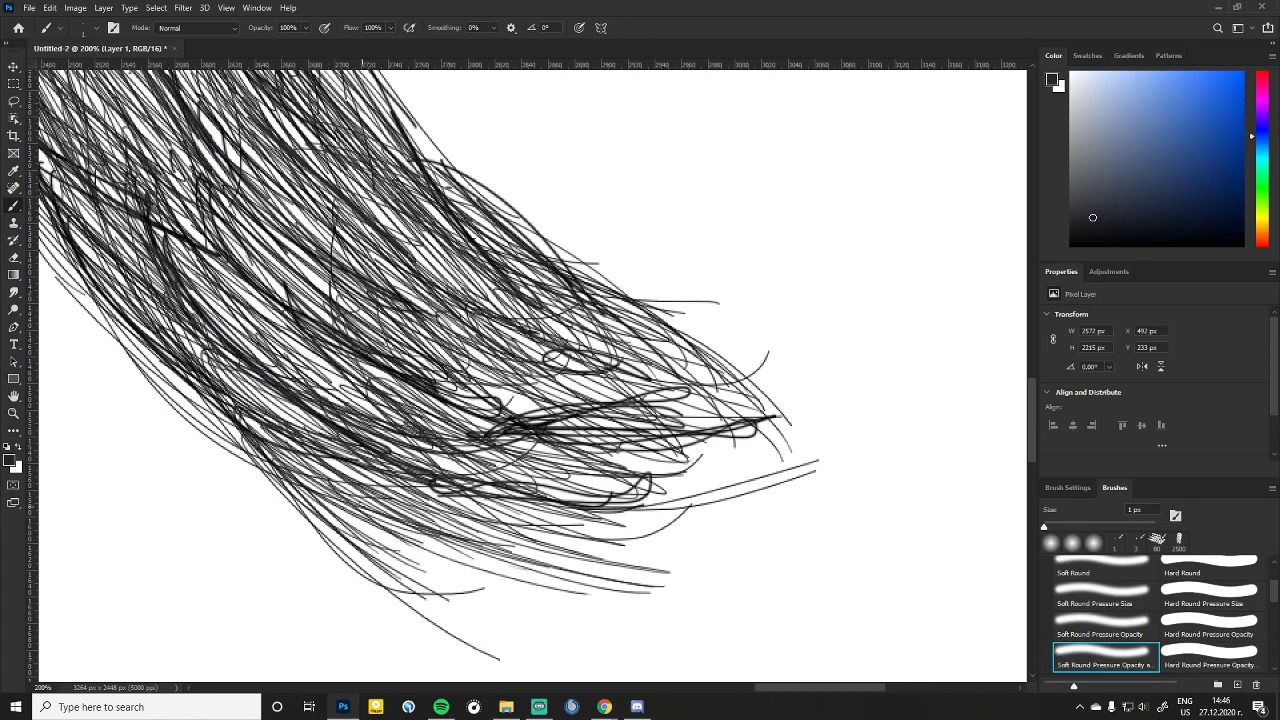
Step: Extend the tail tip outward with long fine strands filling the gap between the bottom fringe and the tip
mouse_move(412, 508)
mouse_down()
mouse_move(660, 572)
mouse_move(719, 556)
mouse_up()
drag(470, 497, 772, 556)
drag(474, 500, 736, 545)
drag(402, 436, 787, 557)
drag(522, 484, 767, 541)
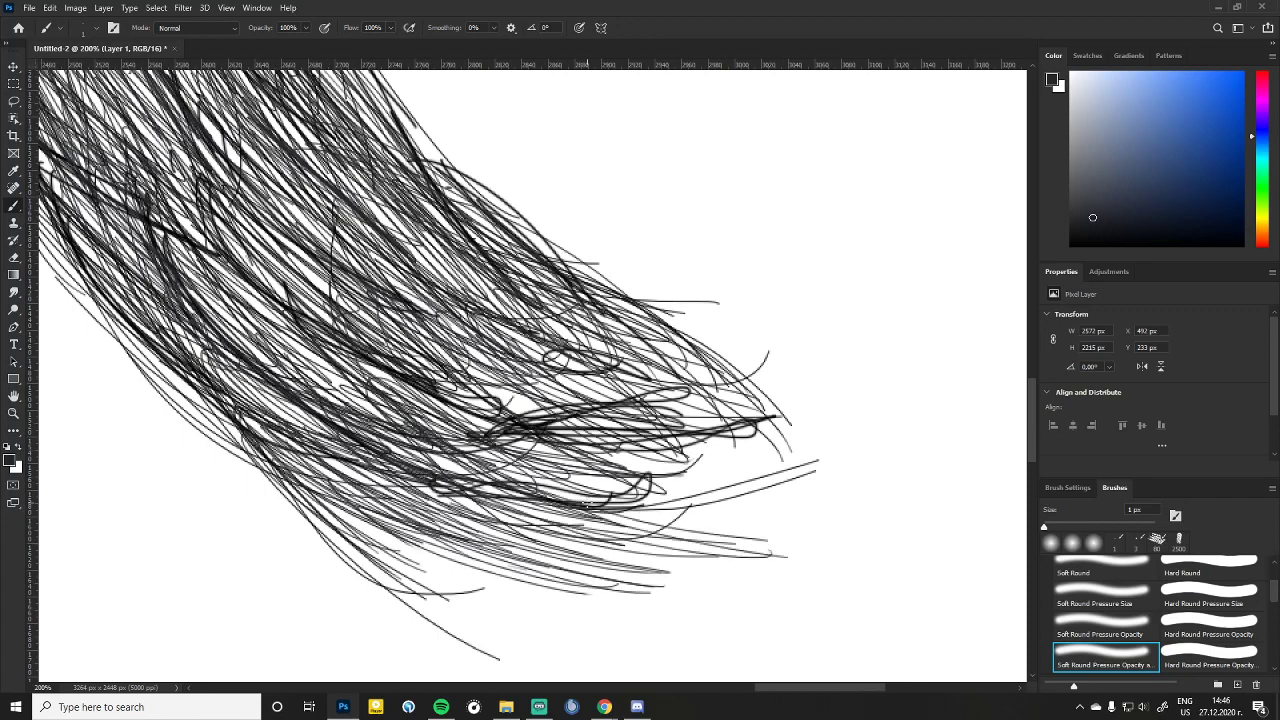
drag(422, 440, 785, 545)
mouse_move(466, 442)
mouse_down()
mouse_move(721, 523)
mouse_move(778, 526)
mouse_up()
mouse_move(438, 392)
mouse_down()
mouse_move(806, 516)
mouse_move(832, 500)
mouse_up()
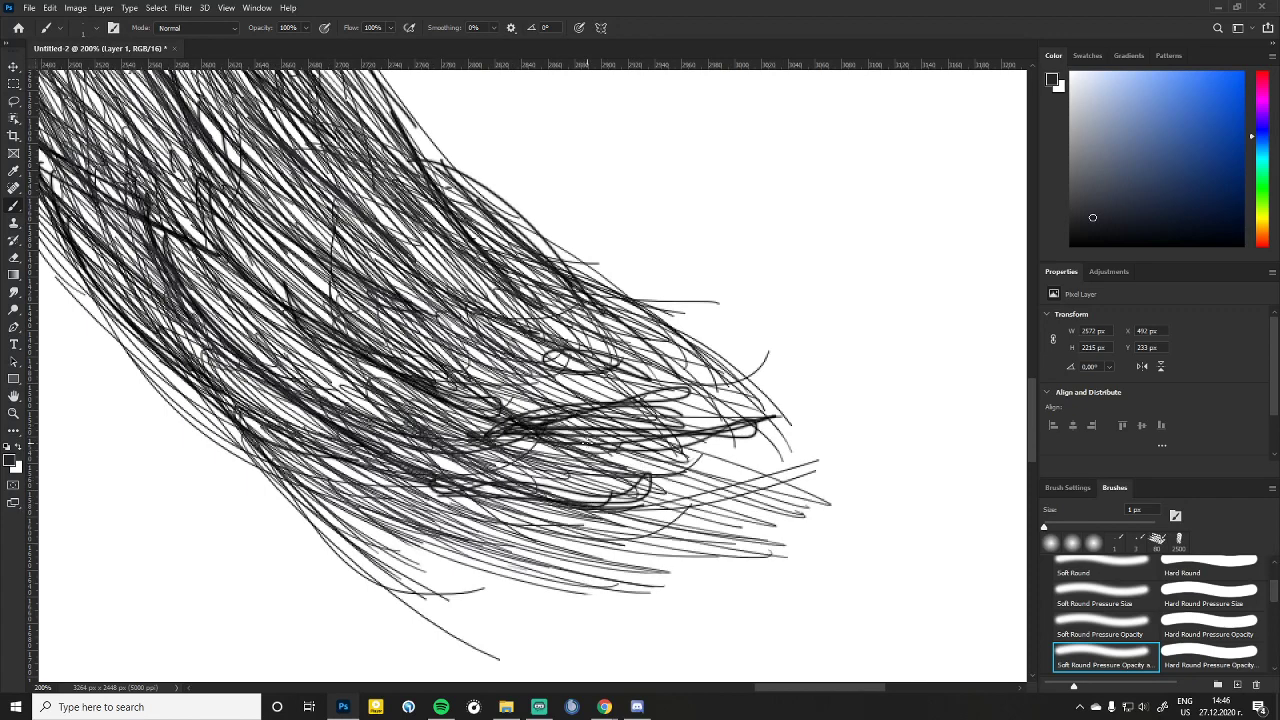
Step: Draw fine dark grey strands past the upper part of the tail tip to lengthen its ragged end
drag(470, 362, 830, 492)
drag(544, 370, 812, 440)
drag(510, 342, 806, 466)
drag(592, 350, 840, 468)
mouse_move(572, 330)
mouse_down()
mouse_move(856, 450)
mouse_move(832, 478)
mouse_up()
drag(612, 352, 842, 508)
Step: Sweep long fine dark grey strands outward along the lower side of the tail tip, gathering them into a point
drag(578, 446, 885, 540)
drag(594, 510, 920, 562)
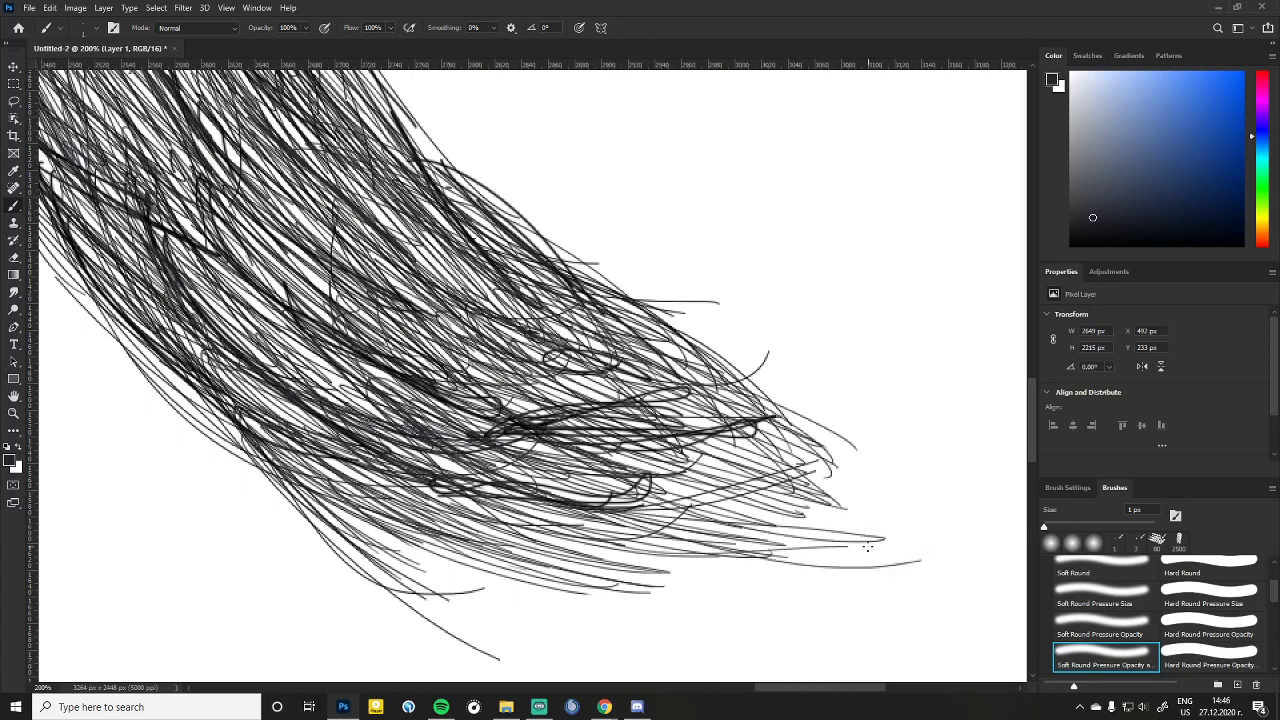
drag(550, 512, 868, 569)
drag(650, 566, 891, 572)
mouse_move(450, 494)
mouse_down()
mouse_move(688, 568)
mouse_move(828, 570)
mouse_up()
drag(432, 460, 876, 566)
drag(556, 490, 919, 559)
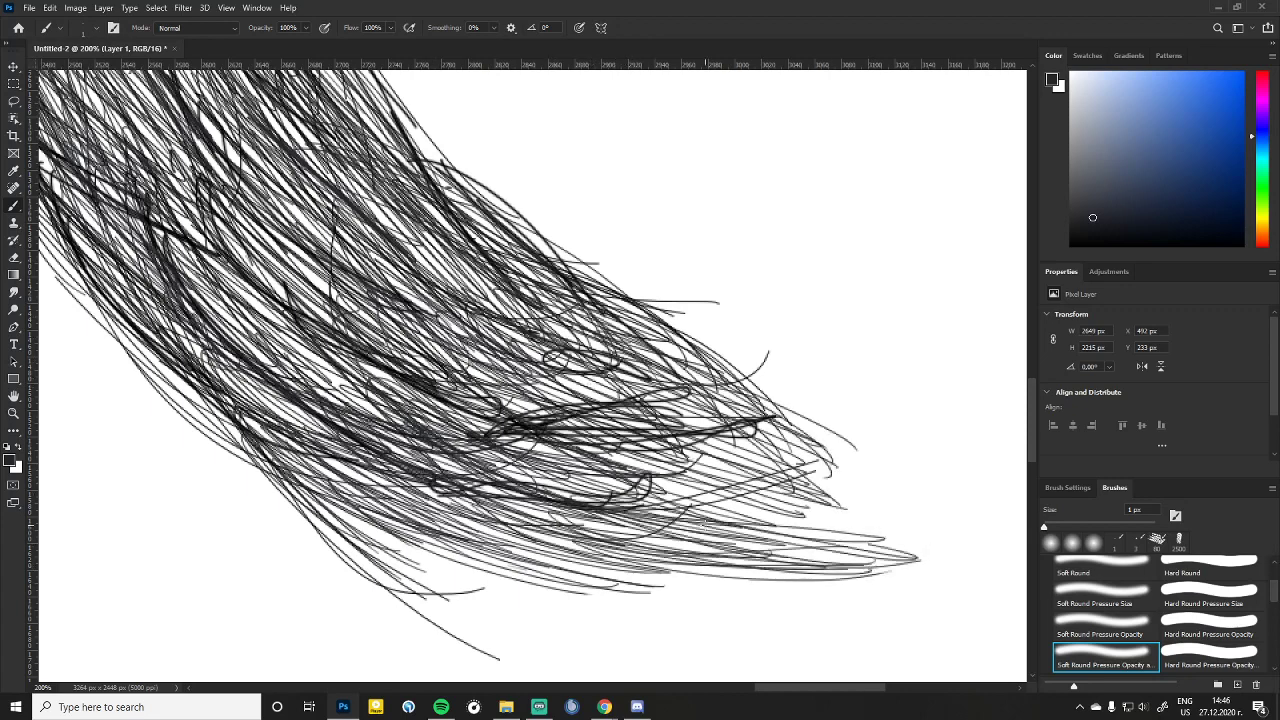
Step: Extend the middle and upper part of the tail tip outward with long tapering dark grey strands
drag(642, 506, 955, 537)
mouse_move(640, 484)
mouse_down()
mouse_move(925, 527)
mouse_move(907, 514)
mouse_up()
drag(658, 448, 921, 507)
drag(666, 406, 913, 500)
drag(734, 426, 906, 487)
drag(778, 416, 967, 480)
drag(758, 428, 946, 491)
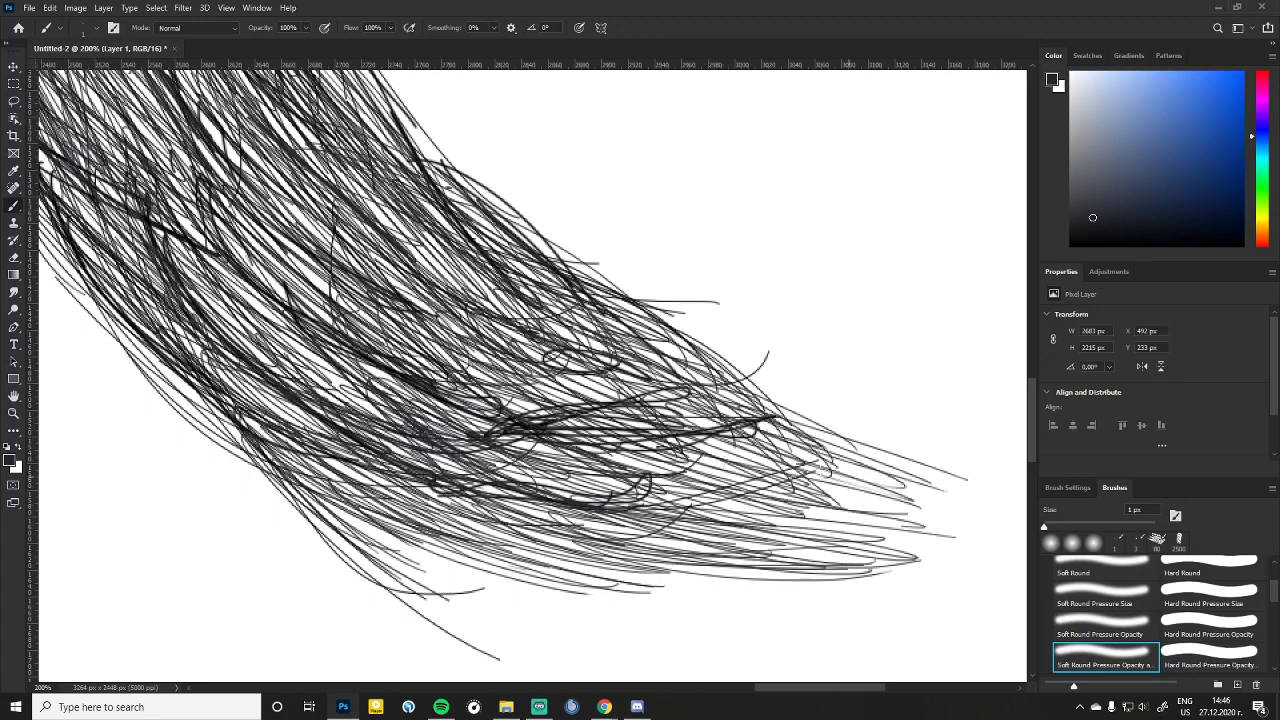
Step: Thicken the upper tail tip and the area leading into it with overlapping dark grey strands
drag(704, 441, 792, 464)
drag(690, 396, 864, 440)
drag(604, 378, 842, 430)
drag(592, 398, 848, 422)
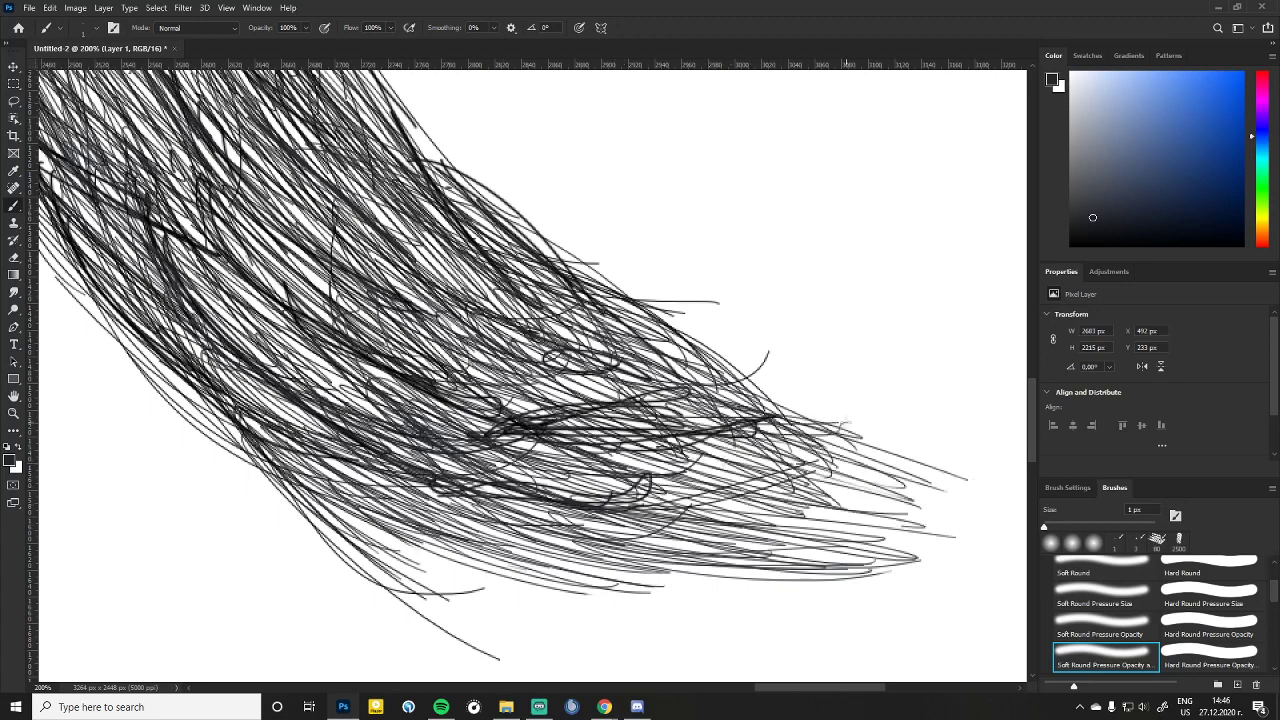
drag(546, 372, 732, 424)
drag(518, 354, 768, 418)
drag(444, 302, 730, 428)
mouse_move(404, 326)
mouse_down()
mouse_move(520, 392)
mouse_move(808, 468)
mouse_up()
drag(408, 358, 796, 486)
drag(442, 396, 680, 474)
drag(412, 416, 796, 508)
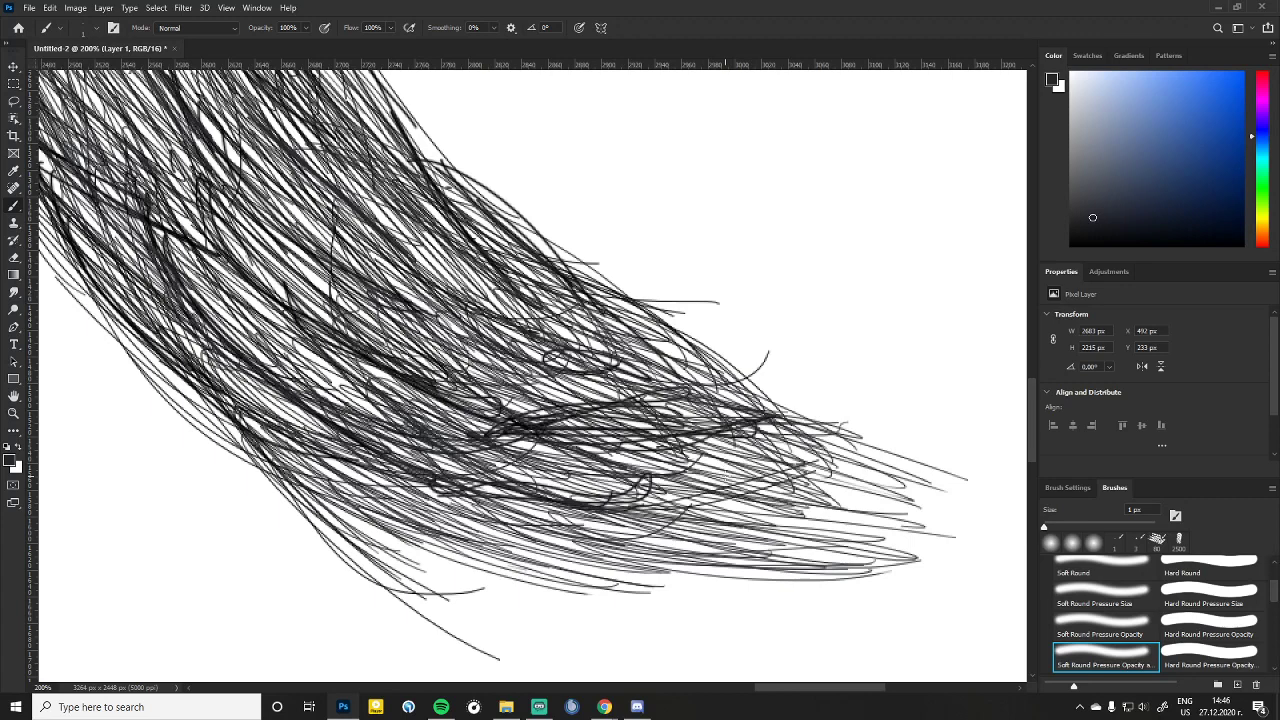
Step: Layer long dark grey strands through the tail's lower body, following the curve of its underside
drag(524, 454, 746, 522)
drag(256, 344, 668, 552)
drag(260, 382, 648, 536)
mouse_move(256, 380)
mouse_down()
mouse_move(570, 534)
mouse_move(540, 532)
mouse_up()
drag(170, 320, 514, 544)
drag(360, 484, 500, 550)
drag(274, 432, 564, 566)
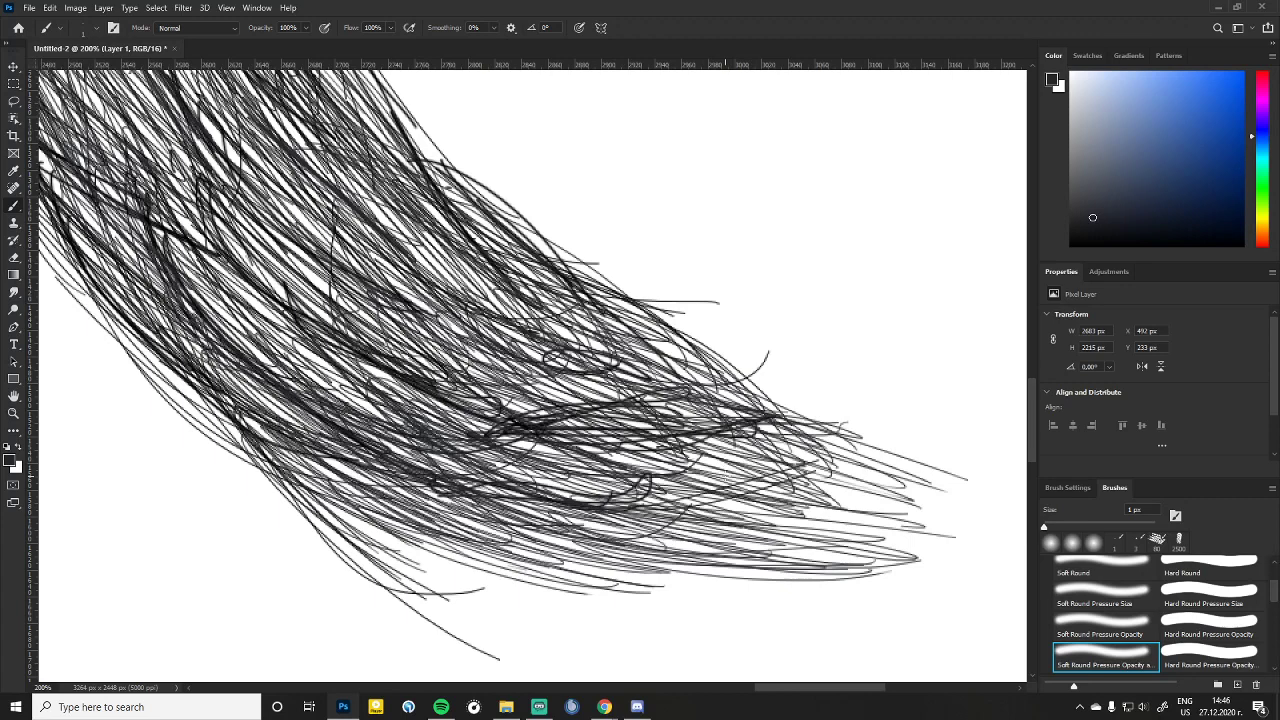
Step: Fill the tail's bottom fringe with dark grey strands and add a few long ones through the middle toward the tip
drag(432, 520, 588, 570)
drag(274, 410, 634, 568)
drag(294, 404, 624, 570)
drag(332, 456, 532, 586)
drag(244, 420, 508, 602)
drag(284, 468, 512, 603)
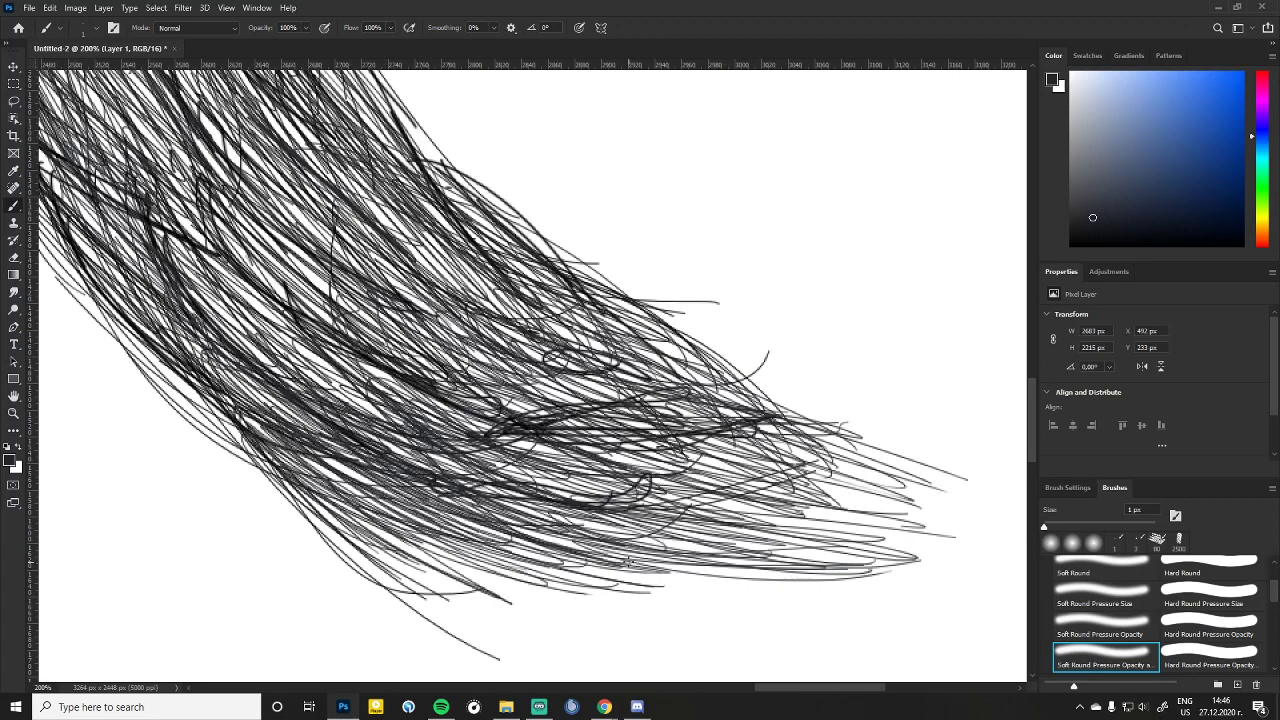
drag(254, 442, 488, 594)
drag(220, 396, 560, 574)
mouse_move(242, 344)
mouse_down()
mouse_move(564, 530)
mouse_move(612, 496)
mouse_move(828, 512)
mouse_up()
mouse_move(388, 388)
mouse_down()
mouse_move(492, 428)
mouse_move(838, 506)
mouse_up()
drag(384, 358, 612, 428)
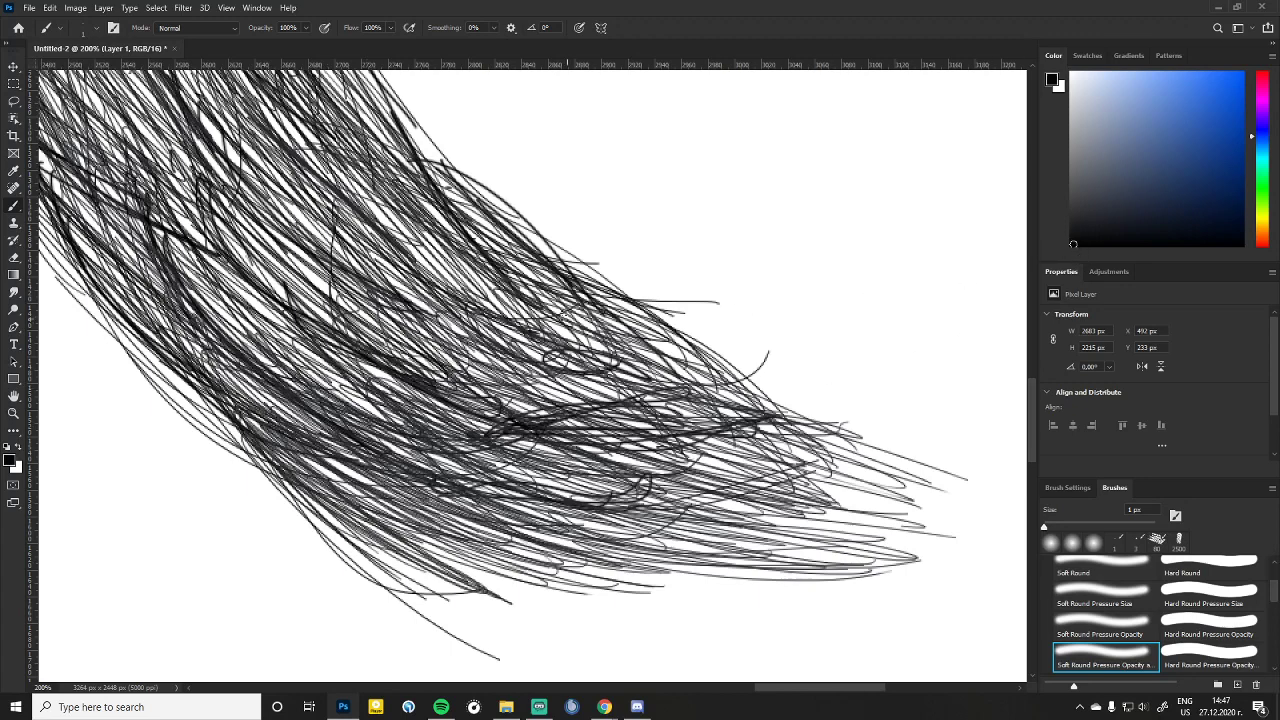
Step: Change the brush colour to black and darken the middle of the tail tip with fine strands
drag(514, 298, 738, 412)
drag(530, 344, 772, 456)
drag(466, 330, 734, 460)
drag(426, 332, 788, 478)
drag(594, 446, 778, 496)
drag(502, 438, 762, 516)
drag(456, 448, 738, 530)
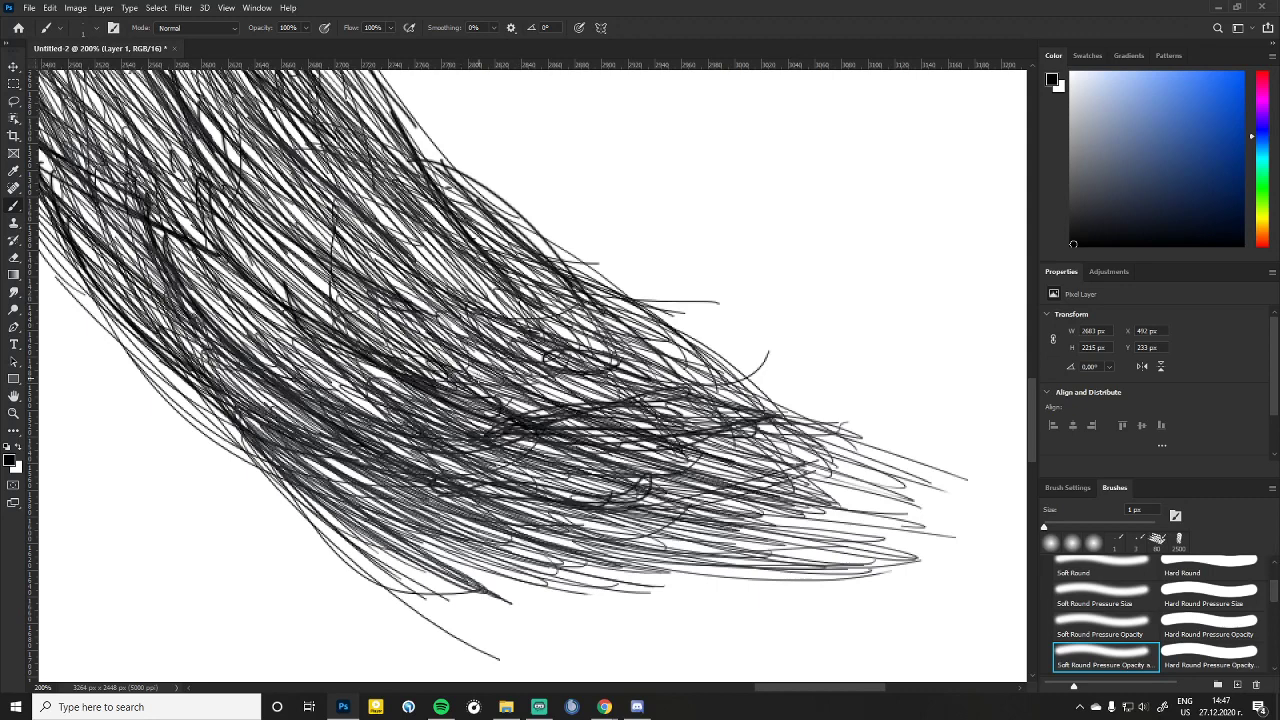
Step: Darken the tail's bottom fringe with fine black strands running along its underside
drag(400, 454, 718, 550)
drag(400, 476, 710, 578)
drag(426, 510, 662, 582)
mouse_move(406, 514)
mouse_down()
mouse_move(618, 576)
mouse_move(574, 578)
mouse_up()
drag(318, 488, 498, 558)
drag(274, 422, 550, 552)
mouse_move(258, 402)
mouse_down()
mouse_move(477, 512)
mouse_move(566, 530)
mouse_up()
Step: Sweep long black strands through the centre of the tail's lower body to deepen its shadow
drag(234, 360, 446, 474)
mouse_move(250, 344)
mouse_down()
mouse_move(400, 430)
mouse_move(486, 440)
mouse_up()
drag(194, 272, 558, 472)
mouse_move(190, 222)
mouse_down()
mouse_move(430, 382)
mouse_move(508, 414)
mouse_up()
drag(230, 218, 551, 467)
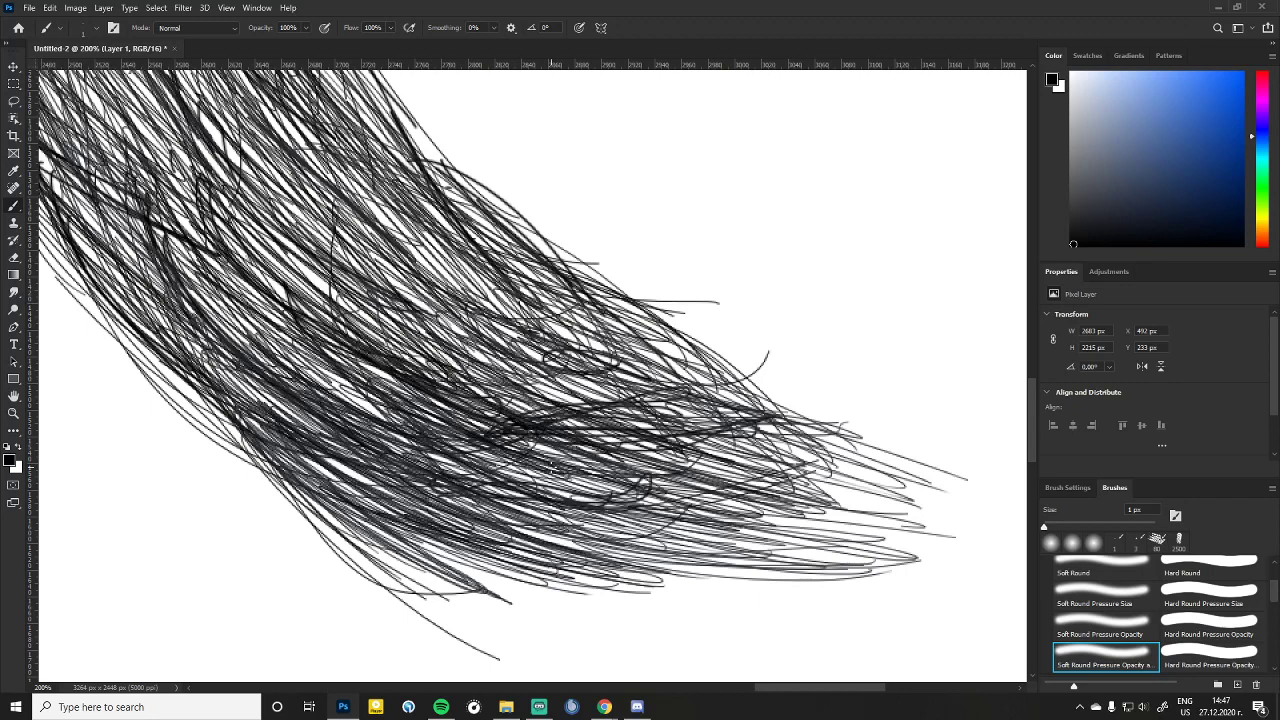
Step: Carry long black strands from the tail's middle out to the tip and its lower fringe
drag(316, 204, 728, 436)
drag(492, 326, 732, 422)
drag(532, 372, 900, 504)
drag(476, 450, 846, 532)
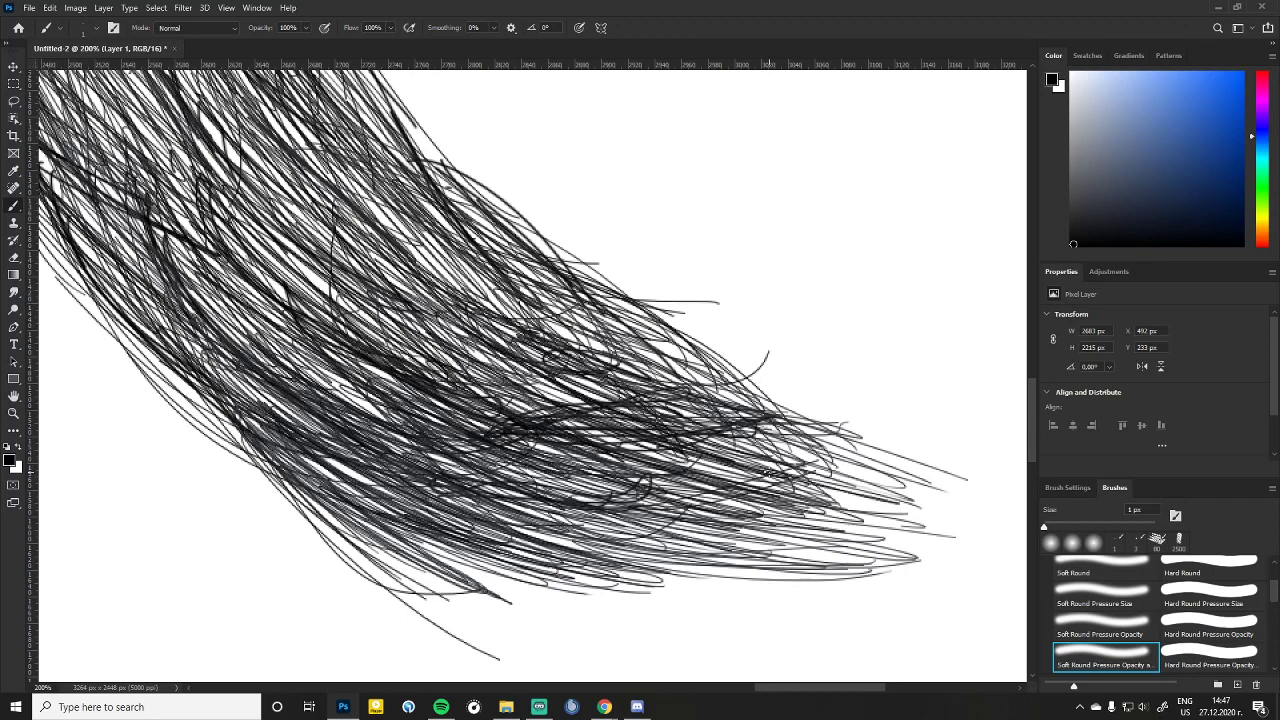
drag(456, 470, 786, 564)
drag(436, 490, 776, 586)
drag(472, 454, 850, 530)
drag(572, 444, 896, 516)
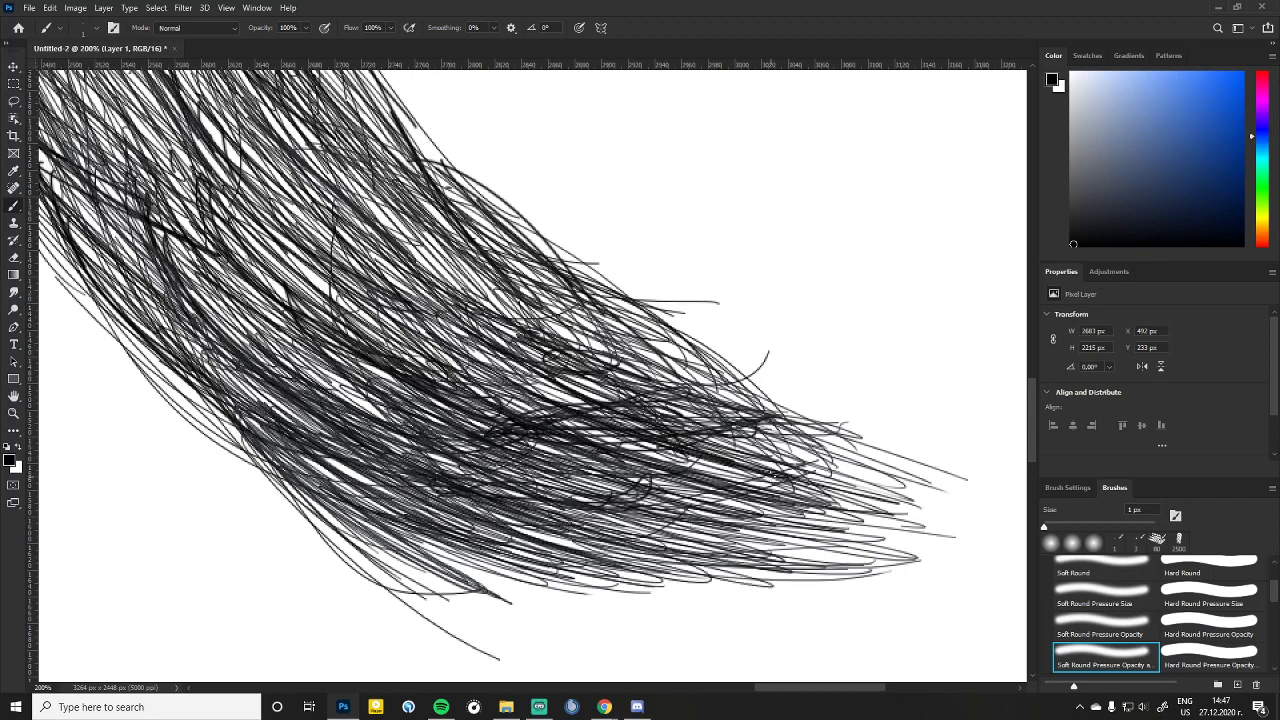
Step: Reinforce the outermost end of the tail tip with long tapering black strands
drag(606, 390, 936, 488)
drag(656, 498, 938, 540)
drag(700, 526, 960, 552)
drag(758, 530, 950, 523)
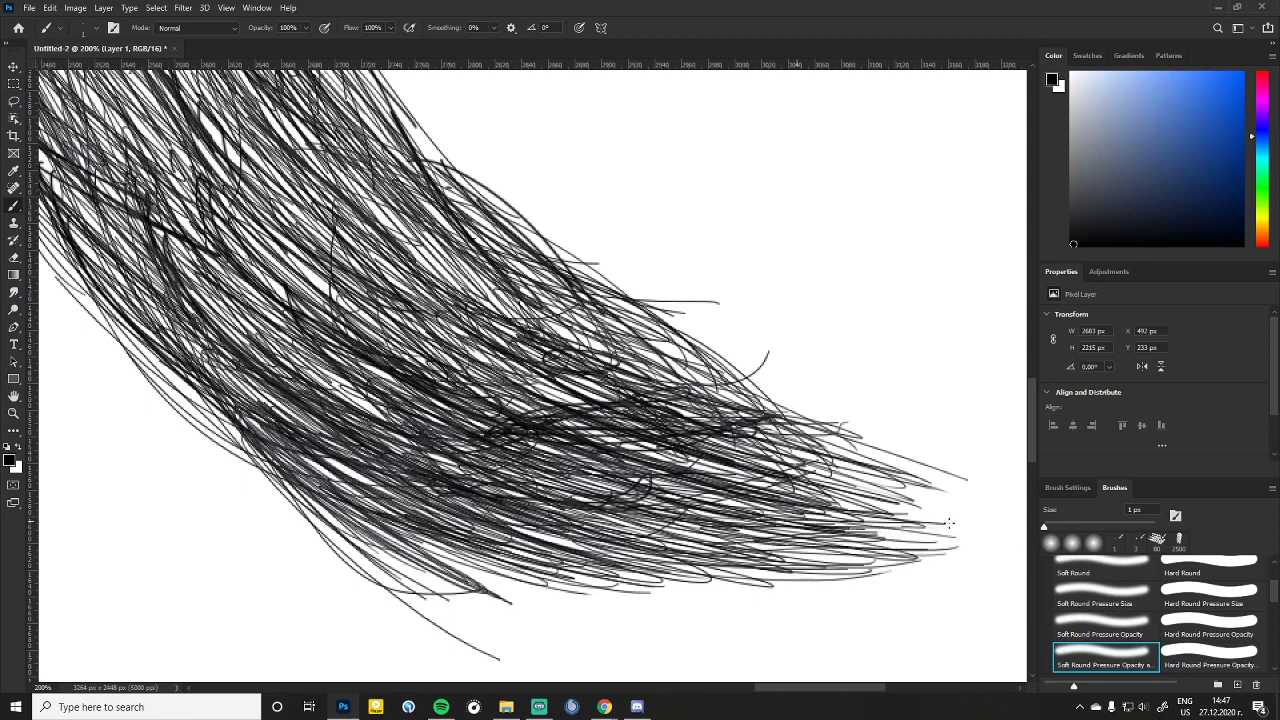
drag(736, 496, 948, 518)
drag(696, 474, 918, 512)
drag(696, 441, 922, 485)
drag(676, 437, 880, 475)
drag(650, 409, 930, 476)
mouse_move(624, 384)
mouse_down()
mouse_move(890, 450)
mouse_move(842, 431)
mouse_up()
Step: Add long black strands along the tail's upper outer edge, letting some ends stick out
drag(548, 333, 778, 406)
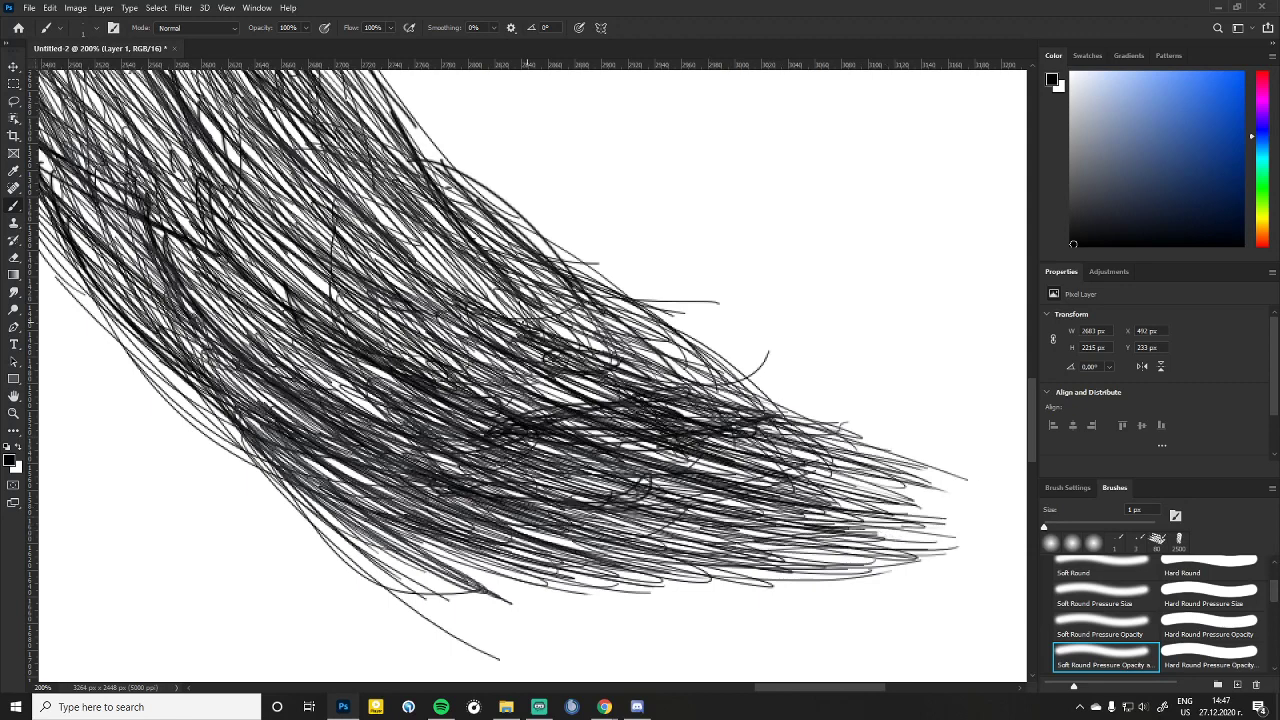
drag(452, 292, 786, 380)
drag(360, 210, 706, 370)
mouse_move(382, 174)
mouse_down()
mouse_move(678, 318)
mouse_move(576, 266)
mouse_up()
drag(352, 166, 552, 240)
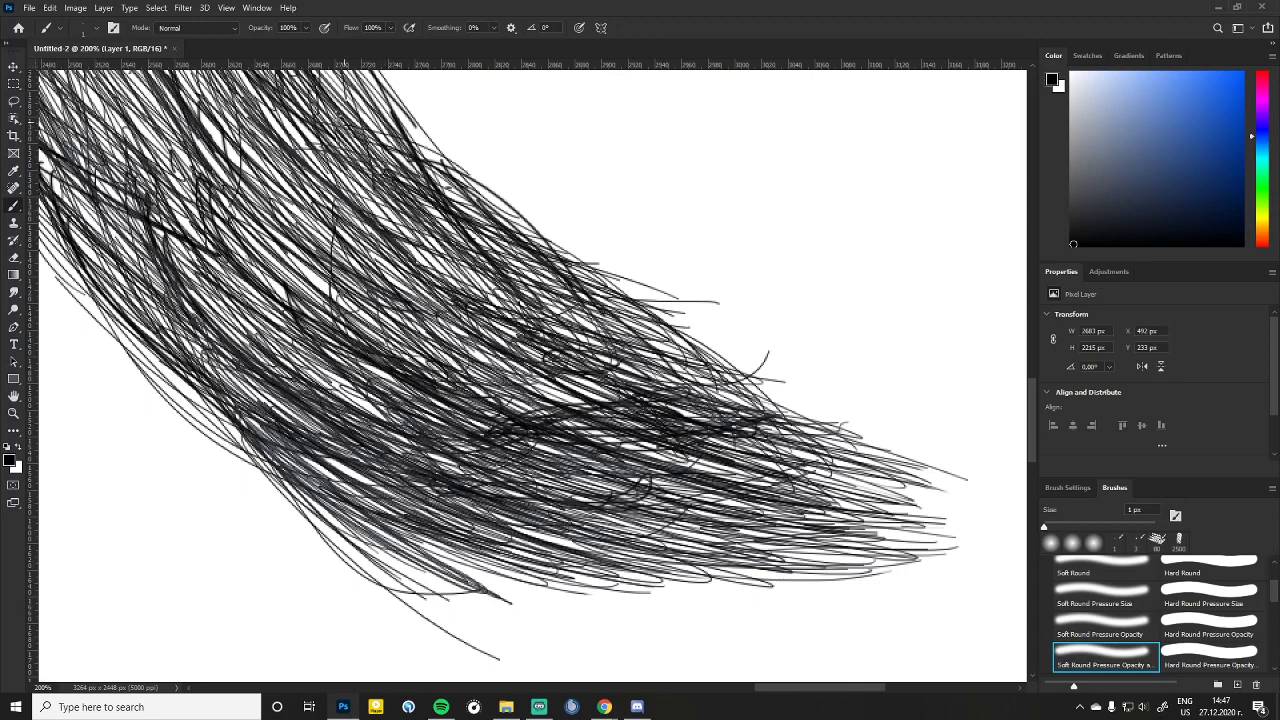
Step: Darken the tail's middle with diagonal black strands, working from the upper side down toward the underside
drag(280, 130, 426, 222)
drag(264, 154, 440, 298)
drag(260, 180, 442, 310)
drag(218, 174, 468, 352)
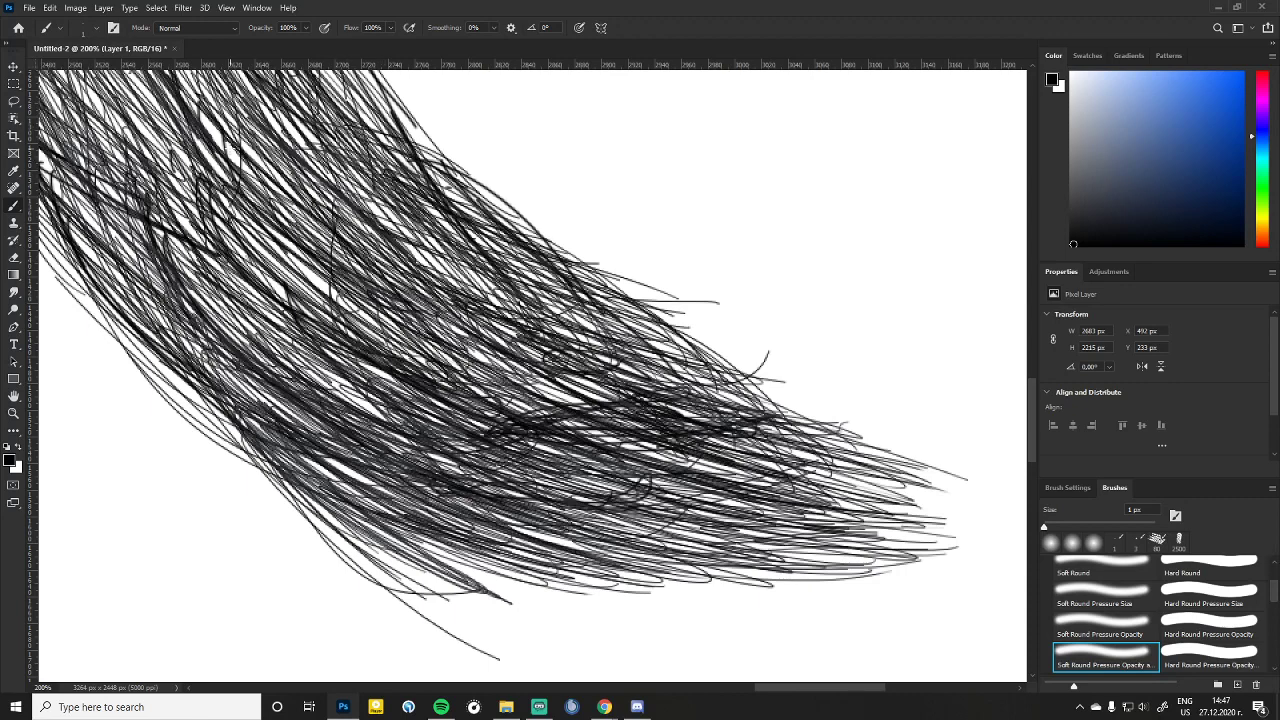
drag(222, 202, 444, 356)
drag(194, 178, 414, 354)
drag(132, 194, 388, 414)
drag(184, 286, 356, 432)
drag(136, 292, 348, 454)
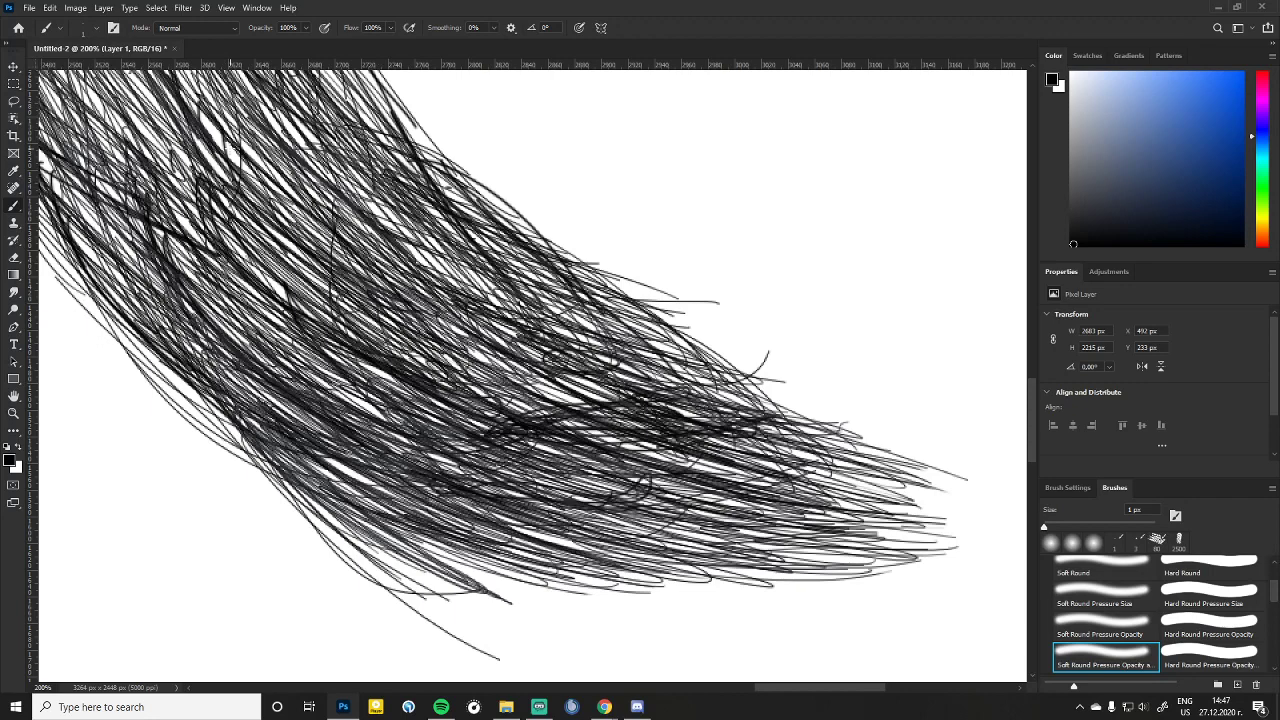
Step: Strengthen the tail's underside edge with short black strands running down to the bottom fringe
drag(170, 364, 300, 450)
mouse_move(96, 294)
mouse_down()
mouse_move(284, 470)
mouse_move(256, 438)
mouse_up()
mouse_move(50, 244)
mouse_down()
mouse_move(232, 434)
mouse_move(184, 396)
mouse_up()
drag(48, 254, 212, 412)
drag(168, 360, 304, 460)
drag(188, 380, 332, 482)
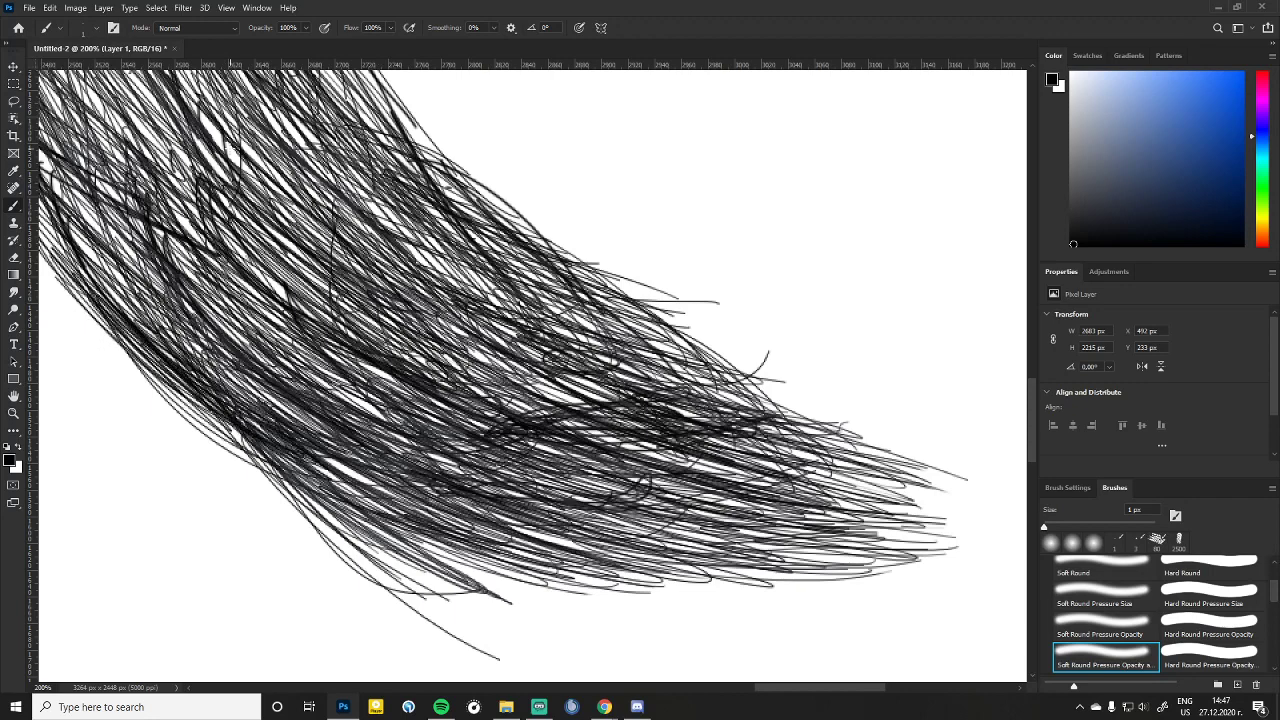
drag(224, 416, 400, 520)
drag(244, 432, 424, 538)
drag(334, 506, 460, 566)
drag(344, 530, 476, 578)
Step: Fill the light gaps in the tail's central body with overlapping diagonal black strands
drag(176, 322, 410, 486)
drag(204, 298, 420, 464)
mouse_move(188, 280)
mouse_down()
mouse_move(424, 458)
mouse_move(440, 436)
mouse_up()
drag(252, 310, 452, 452)
drag(212, 228, 476, 430)
mouse_move(212, 194)
mouse_down()
mouse_move(484, 404)
mouse_move(484, 366)
mouse_up()
drag(252, 146, 496, 358)
drag(292, 150, 428, 282)
drag(308, 148, 524, 308)
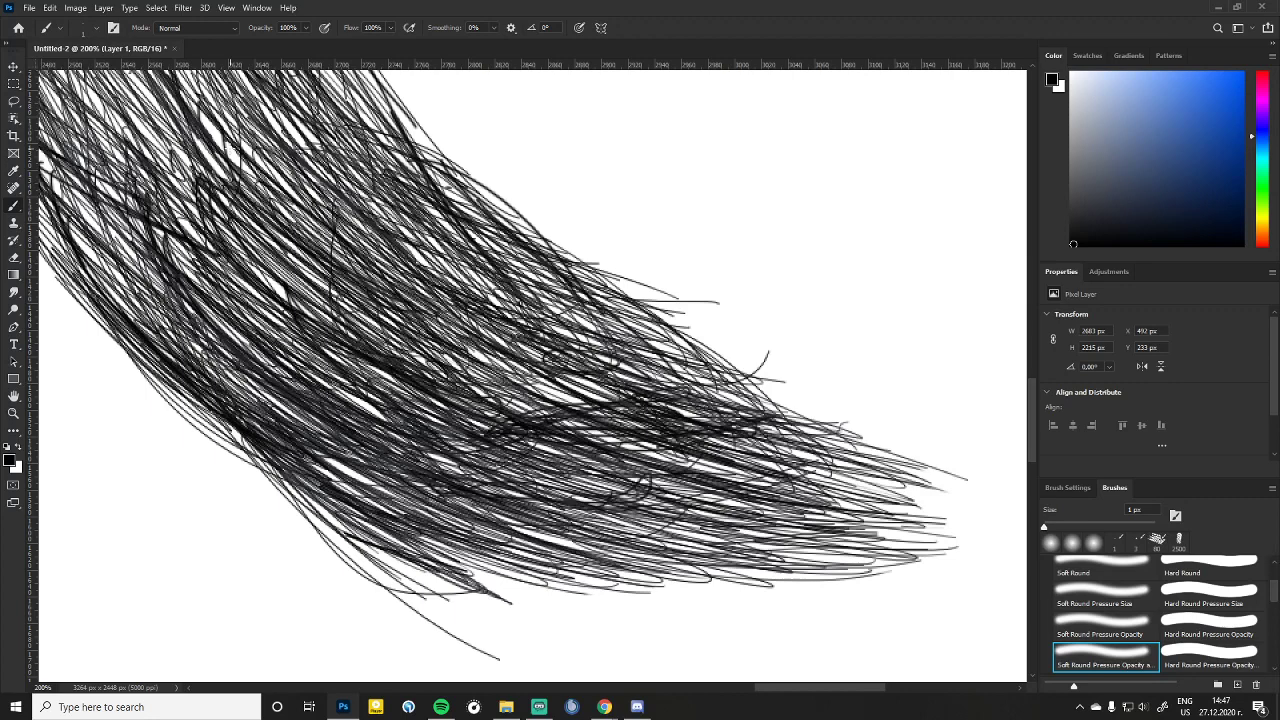
Step: Darken the area between the tail's centre and its upper outer edge with dense black strands
drag(352, 176, 506, 284)
drag(368, 208, 552, 330)
drag(416, 292, 640, 406)
drag(406, 312, 512, 372)
drag(440, 346, 620, 428)
drag(416, 312, 556, 414)
drag(478, 330, 604, 422)
drag(352, 232, 604, 368)
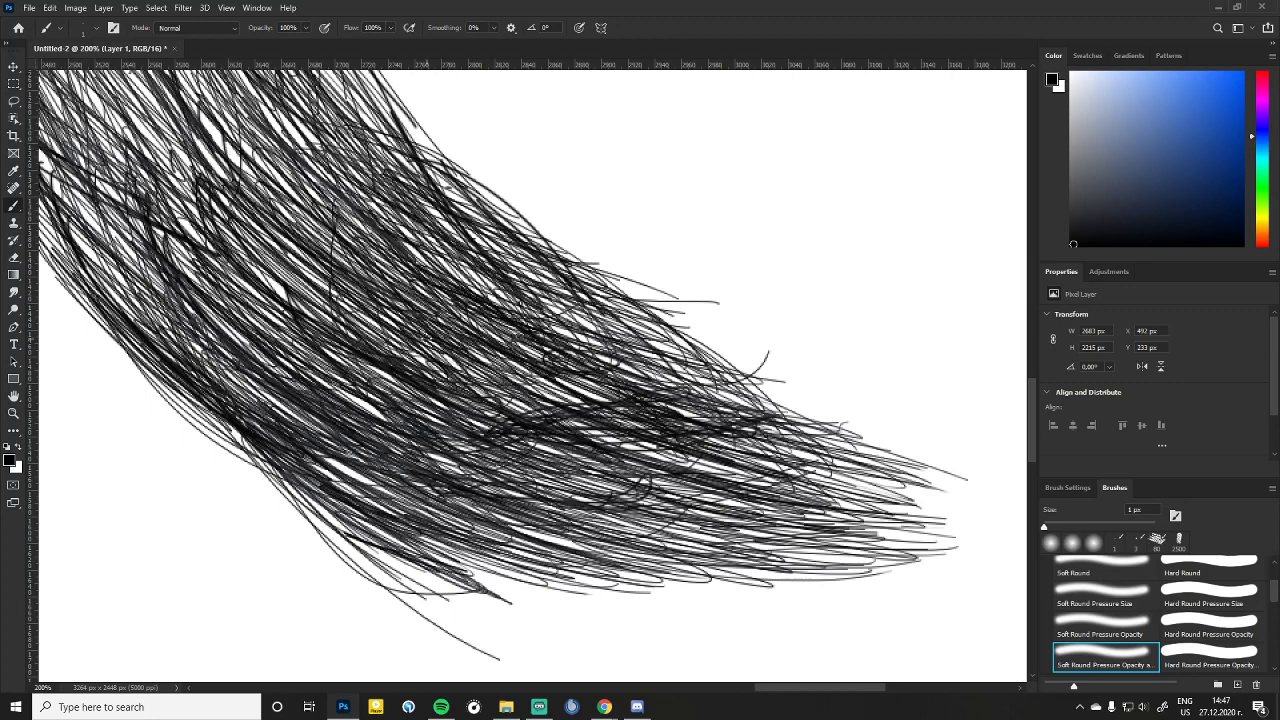
drag(388, 214, 604, 348)
drag(416, 218, 614, 320)
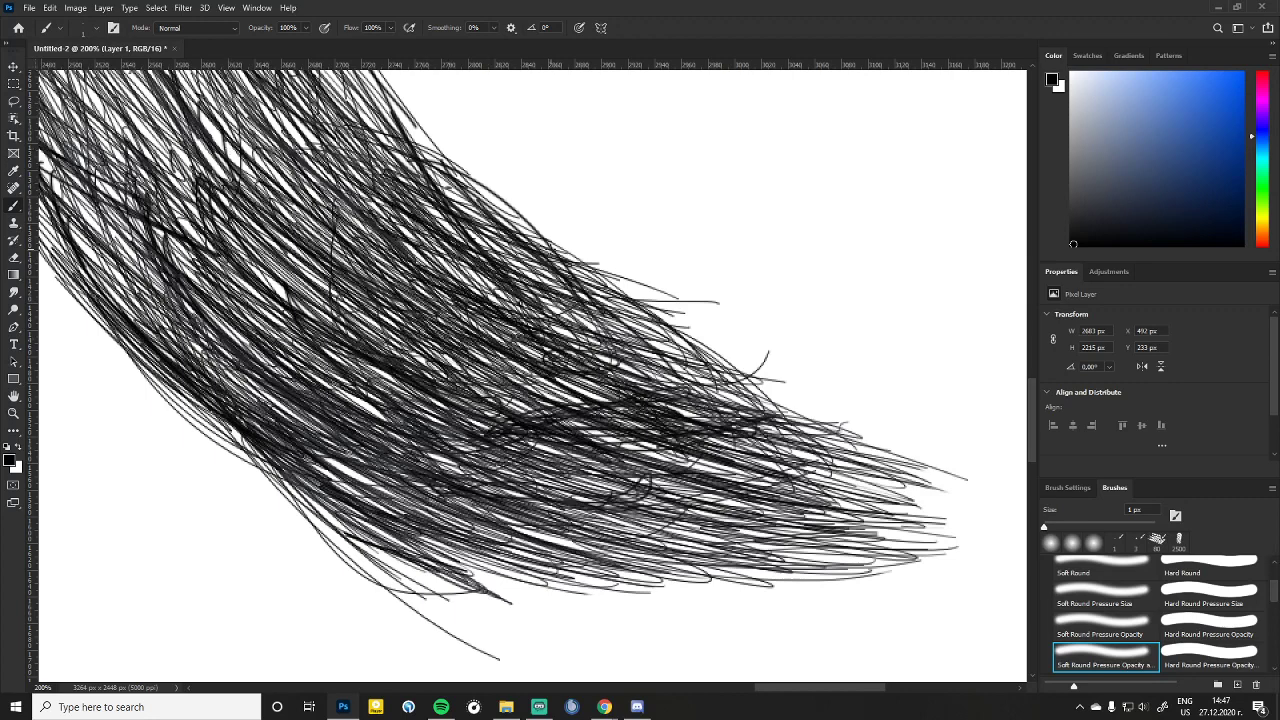
Step: Draw diagonal black strands down through the inner middle of the upper tail, below its root
scroll(523, 199, up, 5)
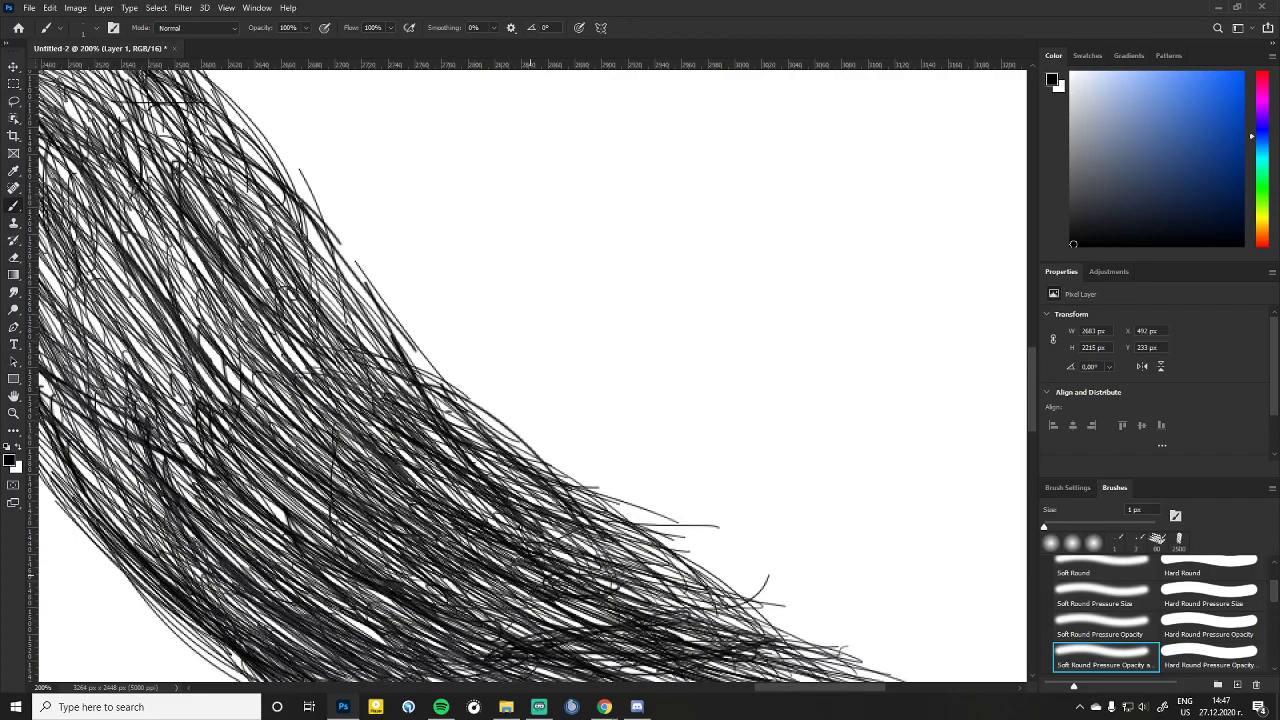
drag(862, 692, 823, 695)
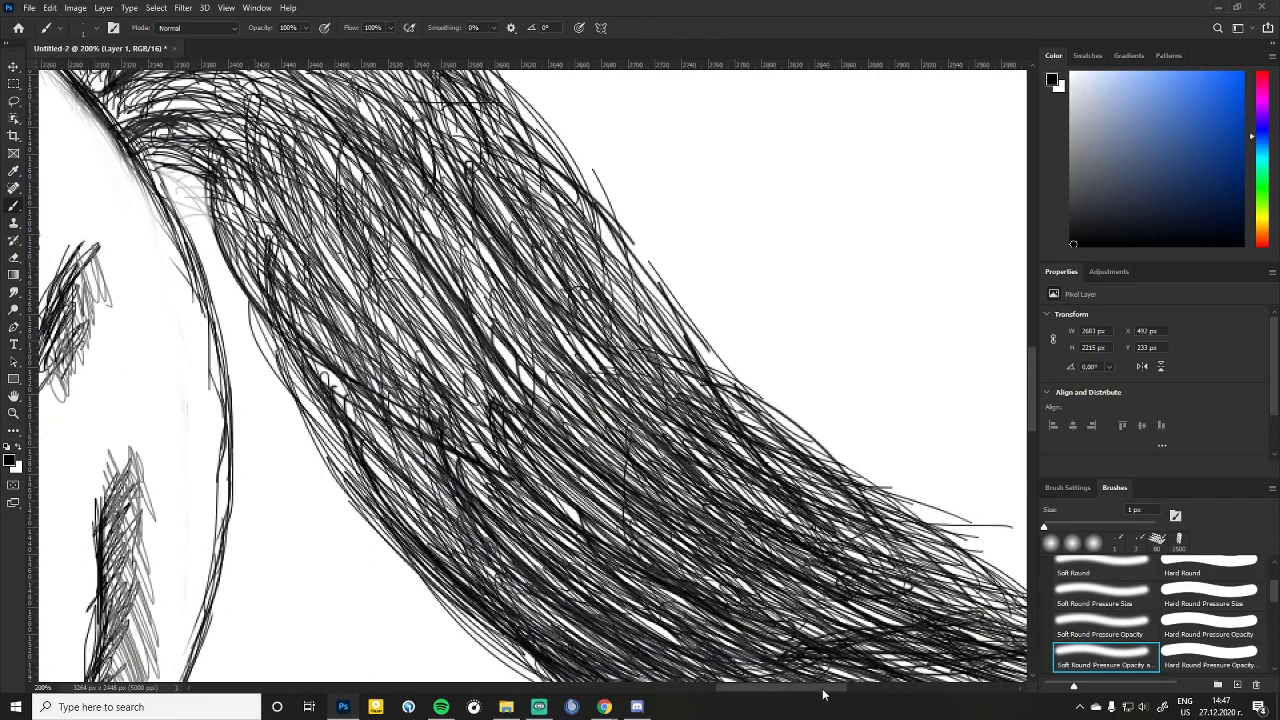
drag(372, 184, 476, 298)
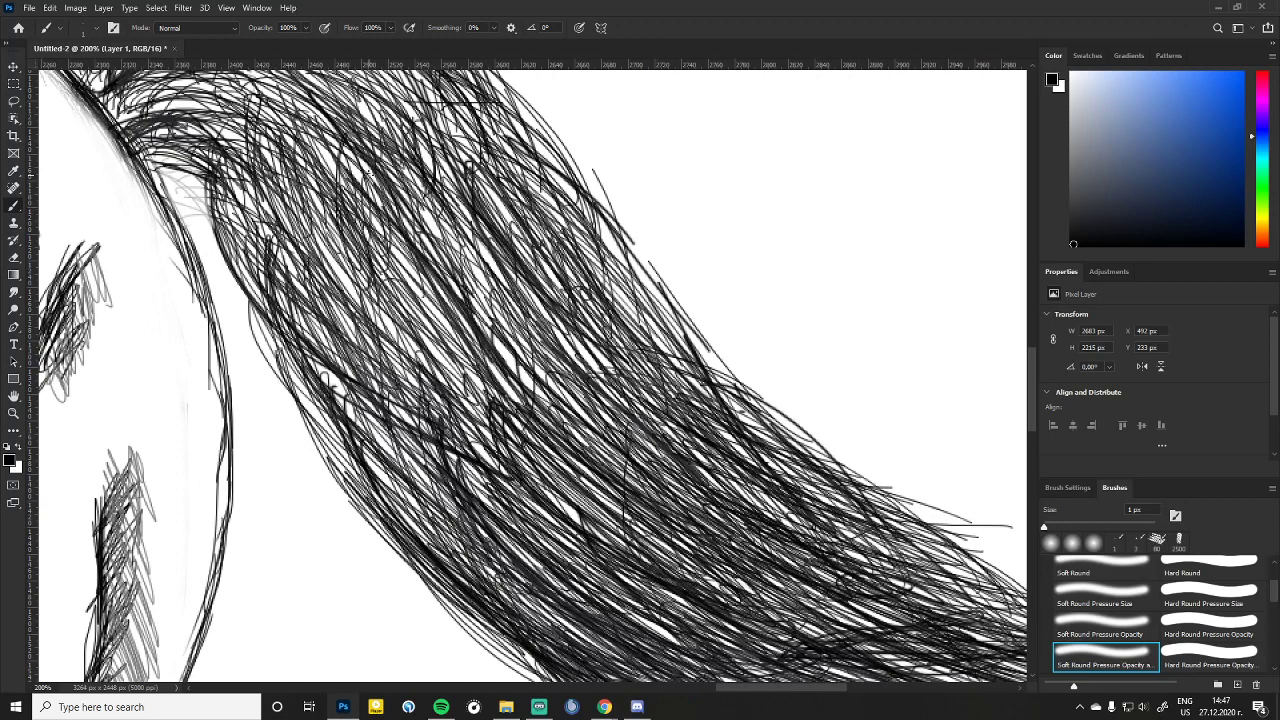
drag(356, 218, 530, 396)
drag(358, 222, 556, 426)
drag(370, 256, 532, 406)
mouse_move(366, 250)
mouse_down()
mouse_move(488, 392)
mouse_move(492, 418)
mouse_up()
drag(320, 238, 494, 432)
drag(304, 270, 438, 462)
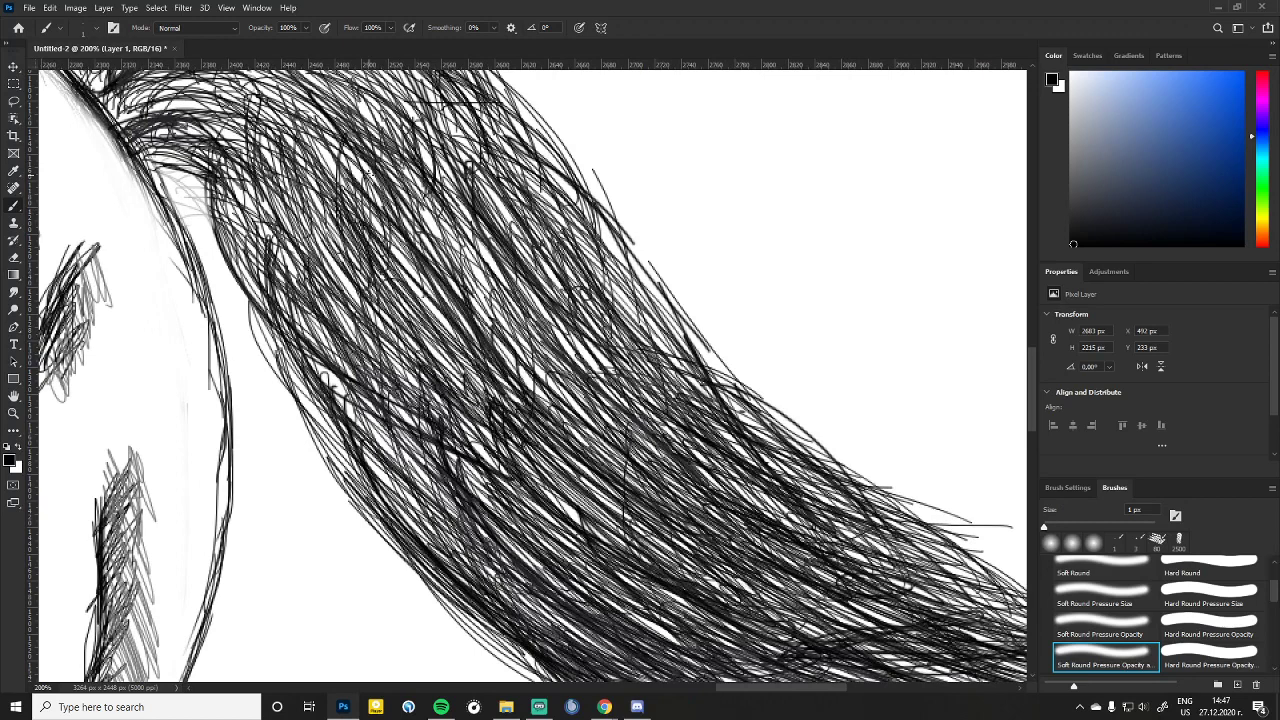
Step: Thicken the upper tail's inner edge and centre with long curved black strands
mouse_move(290, 310)
mouse_down()
mouse_move(450, 515)
mouse_move(405, 488)
mouse_move(395, 515)
mouse_up()
drag(300, 370, 438, 500)
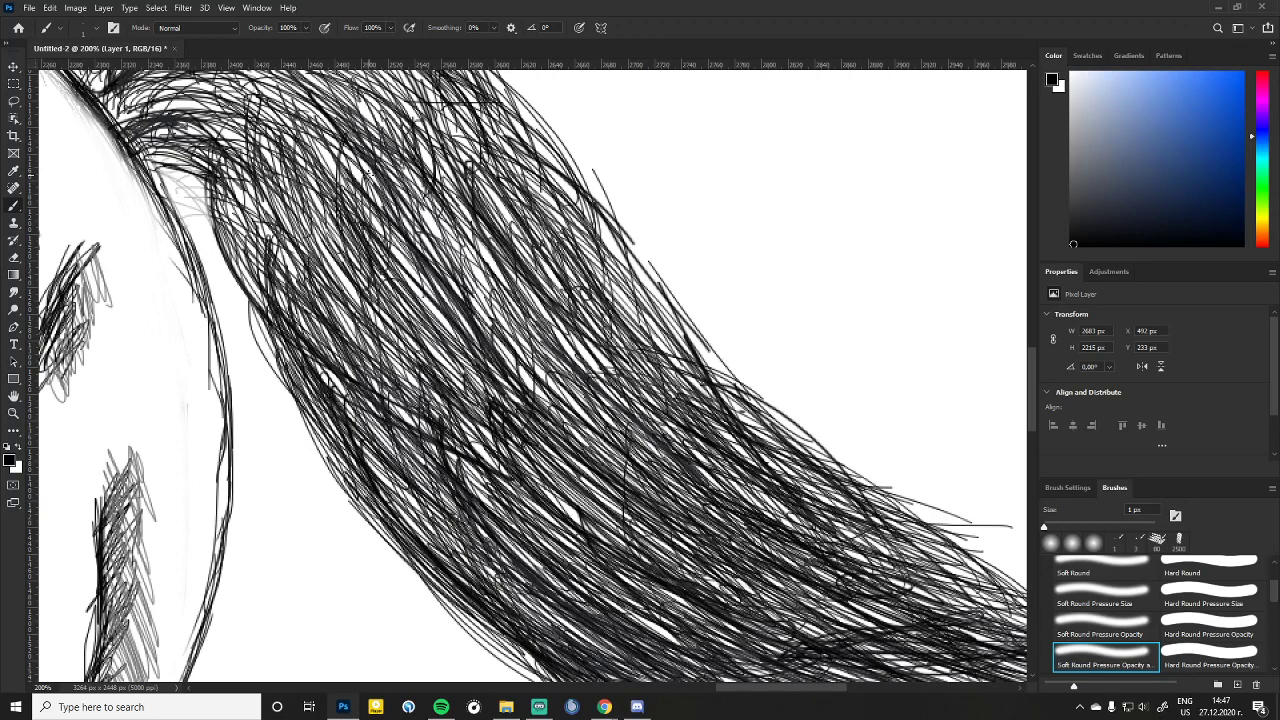
drag(365, 245, 560, 470)
drag(370, 200, 580, 450)
mouse_move(420, 215)
mouse_down()
mouse_move(595, 415)
mouse_move(610, 405)
mouse_up()
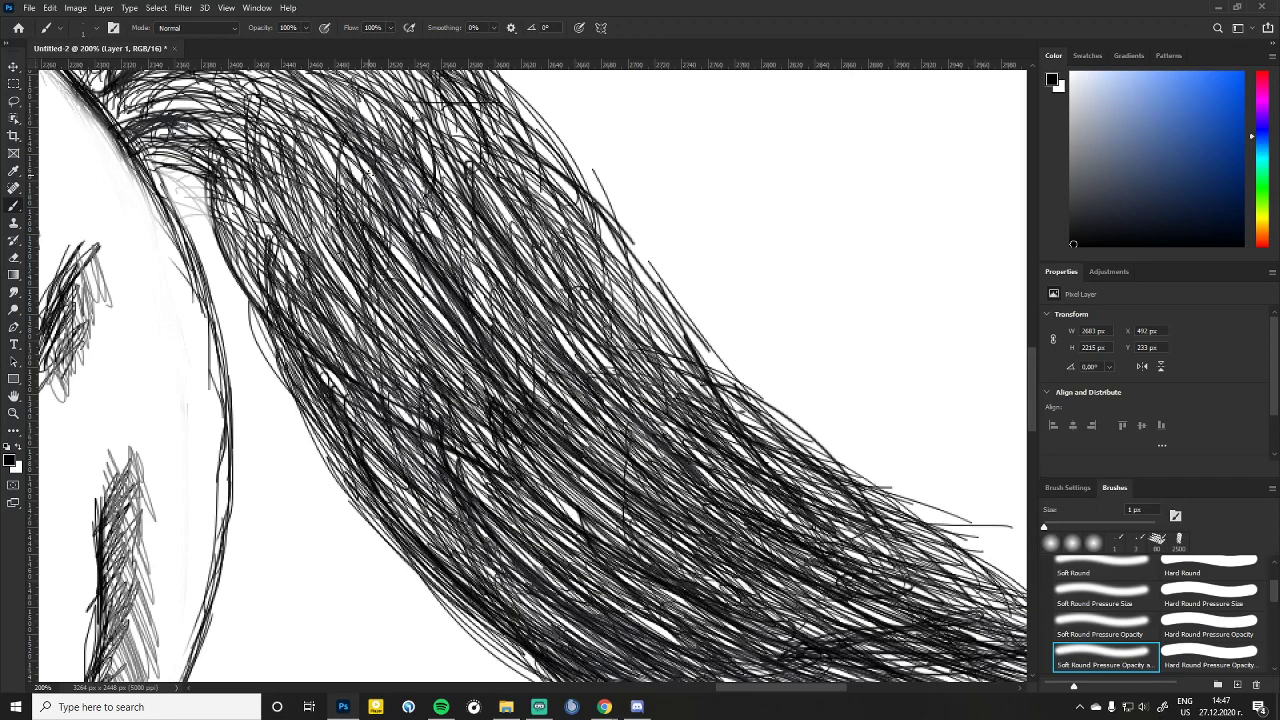
Step: Darken the outer half of the upper tail with long diagonal black strands
mouse_move(436, 190)
mouse_down()
mouse_move(630, 380)
mouse_move(615, 336)
mouse_up()
drag(488, 166, 640, 315)
drag(545, 186, 716, 376)
drag(466, 216, 724, 408)
mouse_move(412, 200)
mouse_down()
mouse_move(582, 362)
mouse_move(565, 378)
mouse_up()
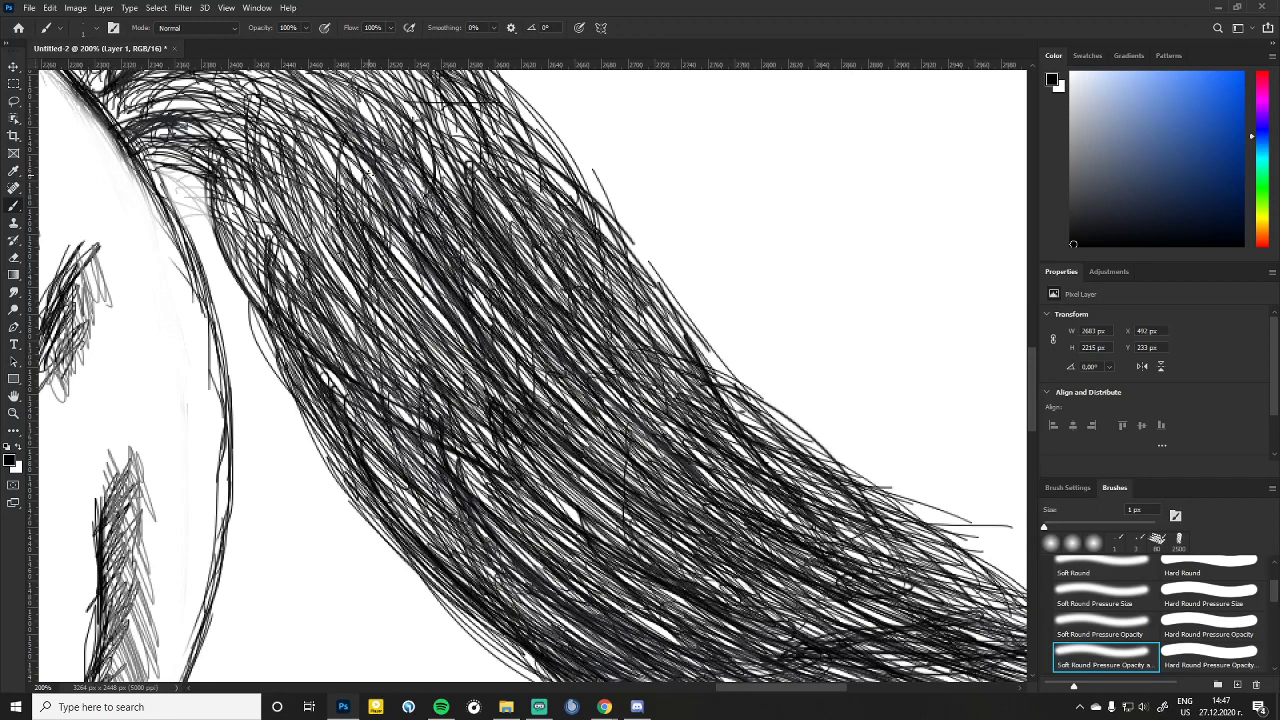
Step: Fill the inner side of the upper tail near the hindquarters with short black strands
drag(358, 190, 470, 350)
drag(272, 162, 456, 356)
mouse_move(262, 198)
mouse_down()
mouse_move(382, 366)
mouse_move(322, 345)
mouse_up()
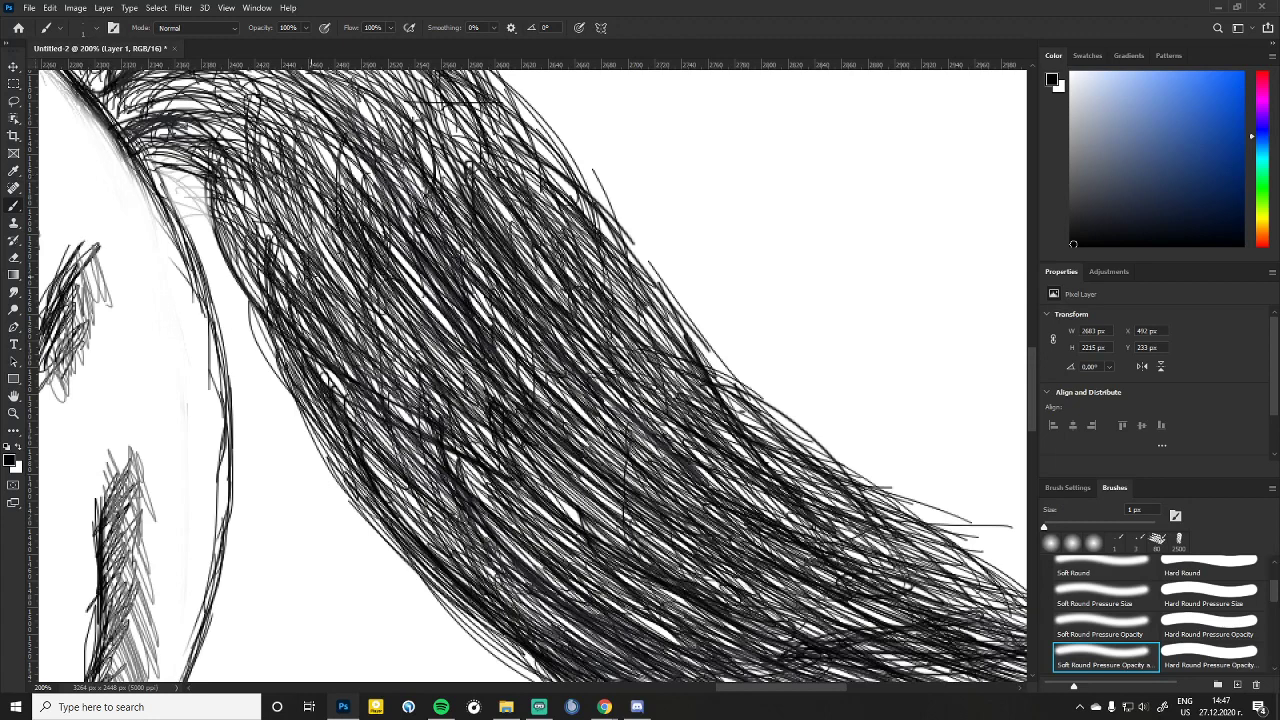
drag(228, 170, 314, 304)
drag(270, 234, 350, 366)
drag(246, 276, 276, 366)
drag(240, 236, 318, 396)
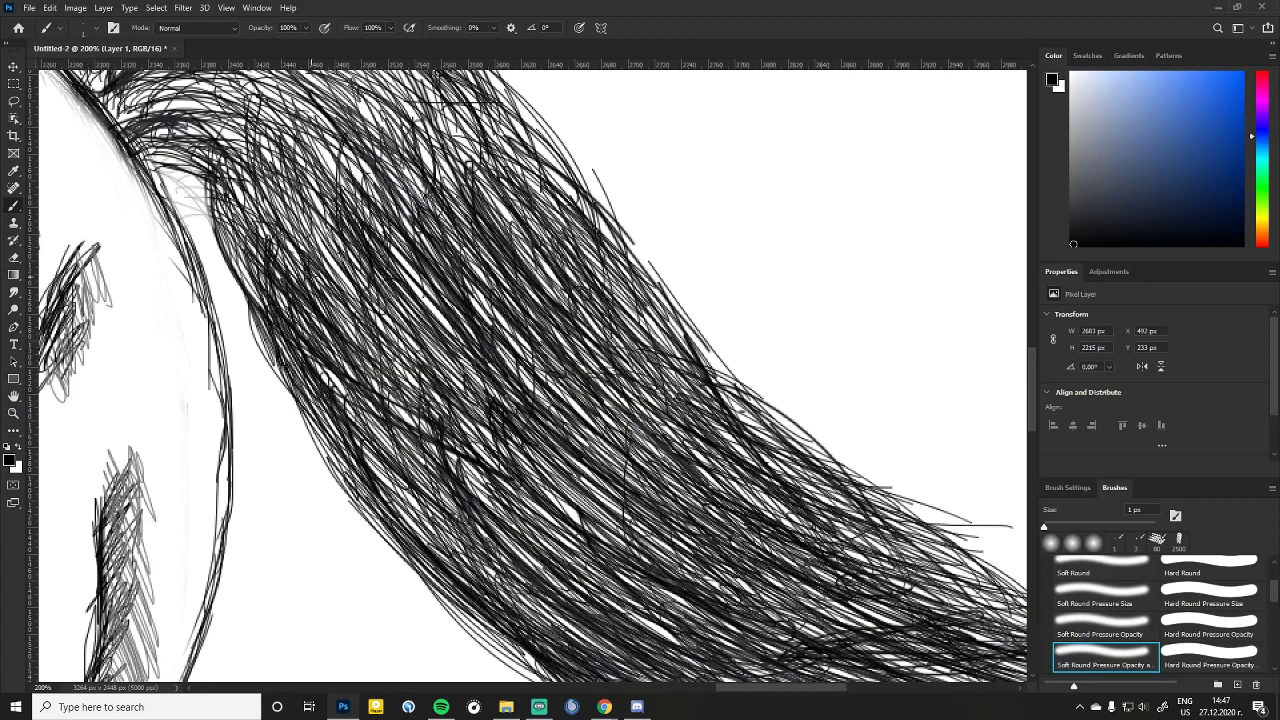
Step: Add black strands just below the tail's root to darken the top of the hair
mouse_move(266, 146)
mouse_down()
mouse_move(340, 250)
mouse_move(380, 232)
mouse_up()
drag(290, 124, 408, 224)
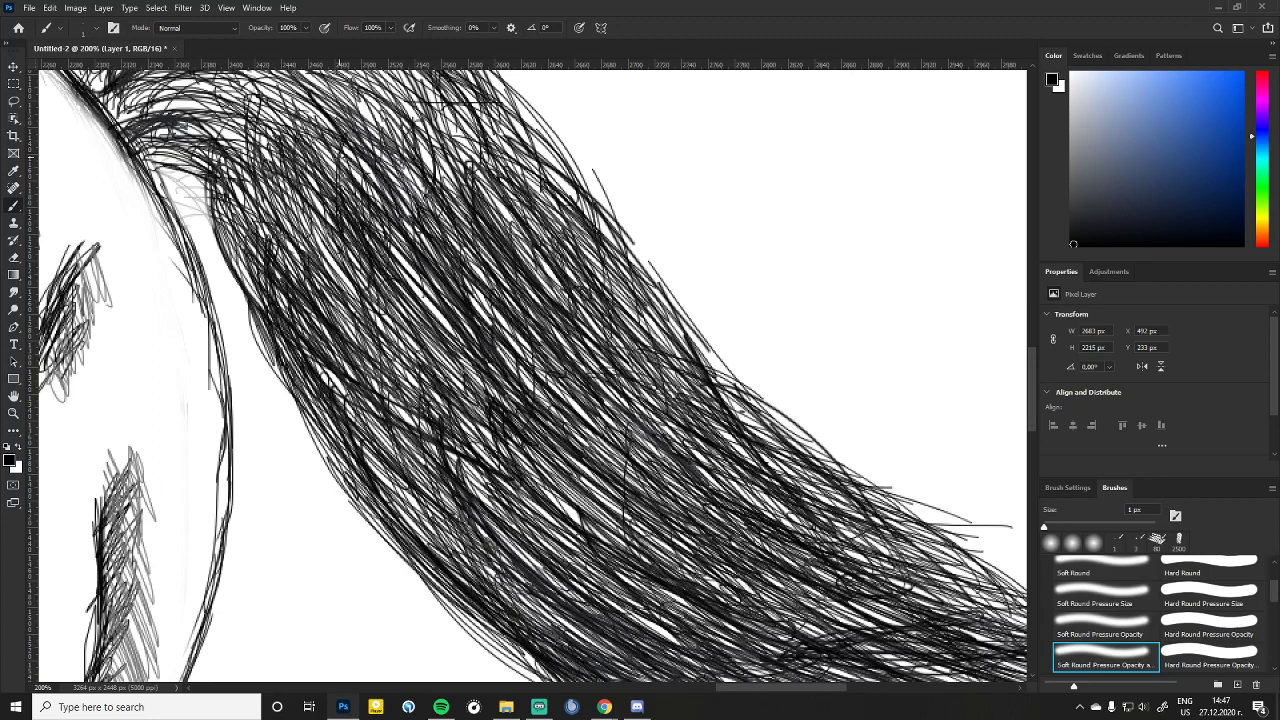
mouse_move(358, 122)
mouse_down()
mouse_move(434, 216)
mouse_move(470, 214)
mouse_move(496, 294)
mouse_up()
drag(412, 206, 456, 310)
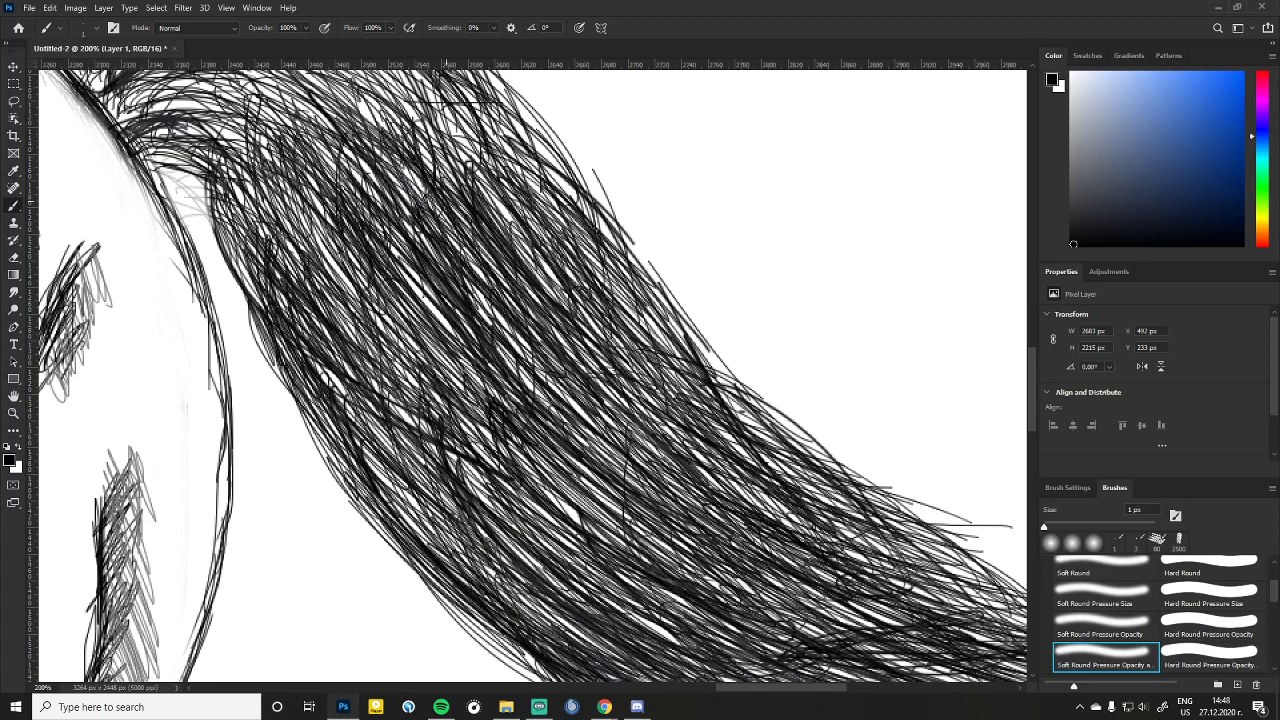
Step: Darken the centre and outer half of the upper tail with diagonal black strands
drag(396, 254, 470, 342)
drag(396, 198, 486, 316)
mouse_move(388, 106)
mouse_down()
mouse_move(514, 228)
mouse_move(530, 218)
mouse_up()
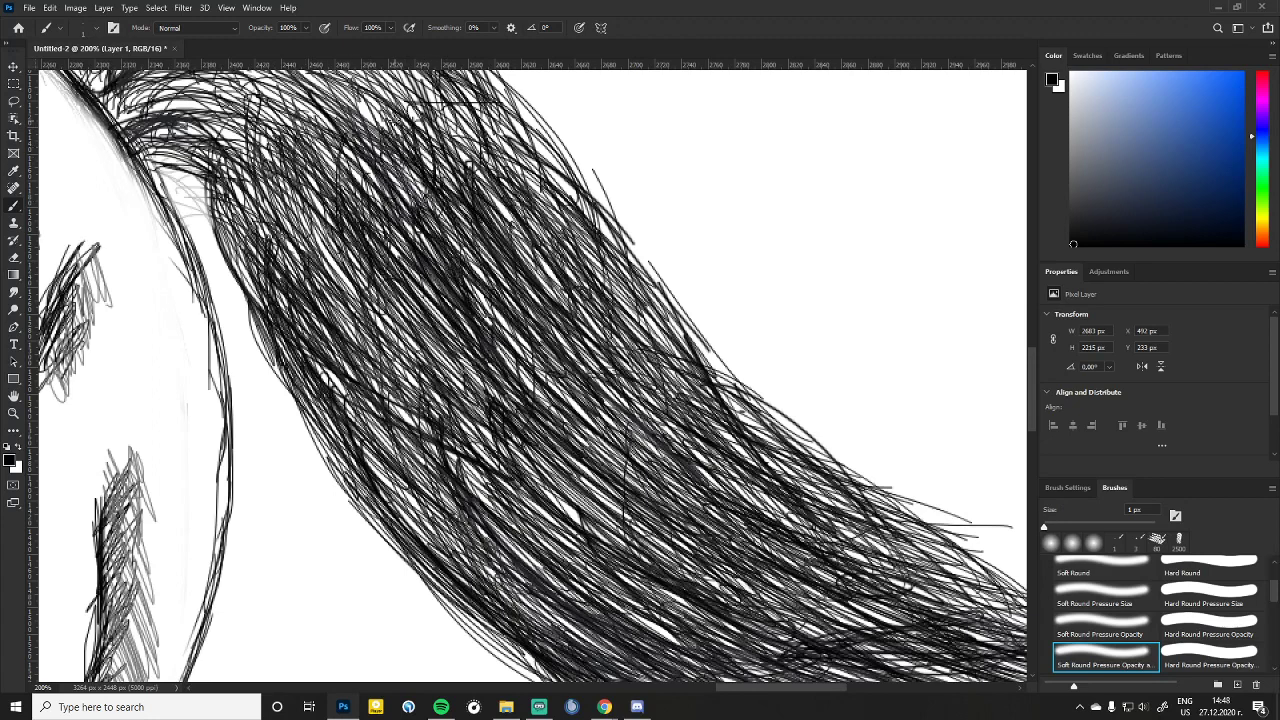
drag(440, 100, 558, 218)
drag(490, 122, 574, 202)
mouse_move(502, 98)
mouse_down()
mouse_move(570, 196)
mouse_move(556, 156)
mouse_move(620, 230)
mouse_up()
drag(548, 148, 626, 256)
drag(500, 178, 564, 260)
drag(474, 200, 570, 300)
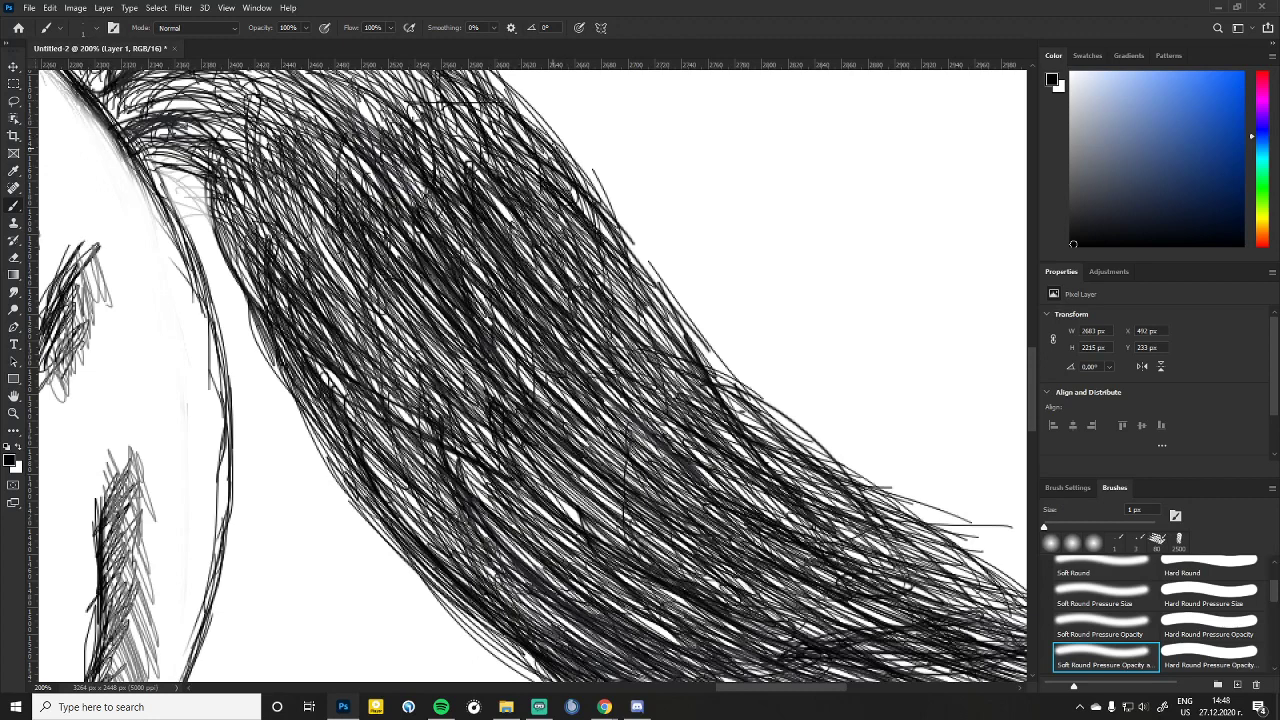
Step: Fill the light gaps across the middle of the tail with short diagonal black strands
drag(474, 300, 582, 420)
drag(510, 394, 612, 470)
mouse_move(510, 446)
mouse_down()
mouse_move(628, 550)
mouse_move(598, 552)
mouse_move(612, 528)
mouse_up()
drag(410, 424, 496, 512)
drag(340, 434, 418, 514)
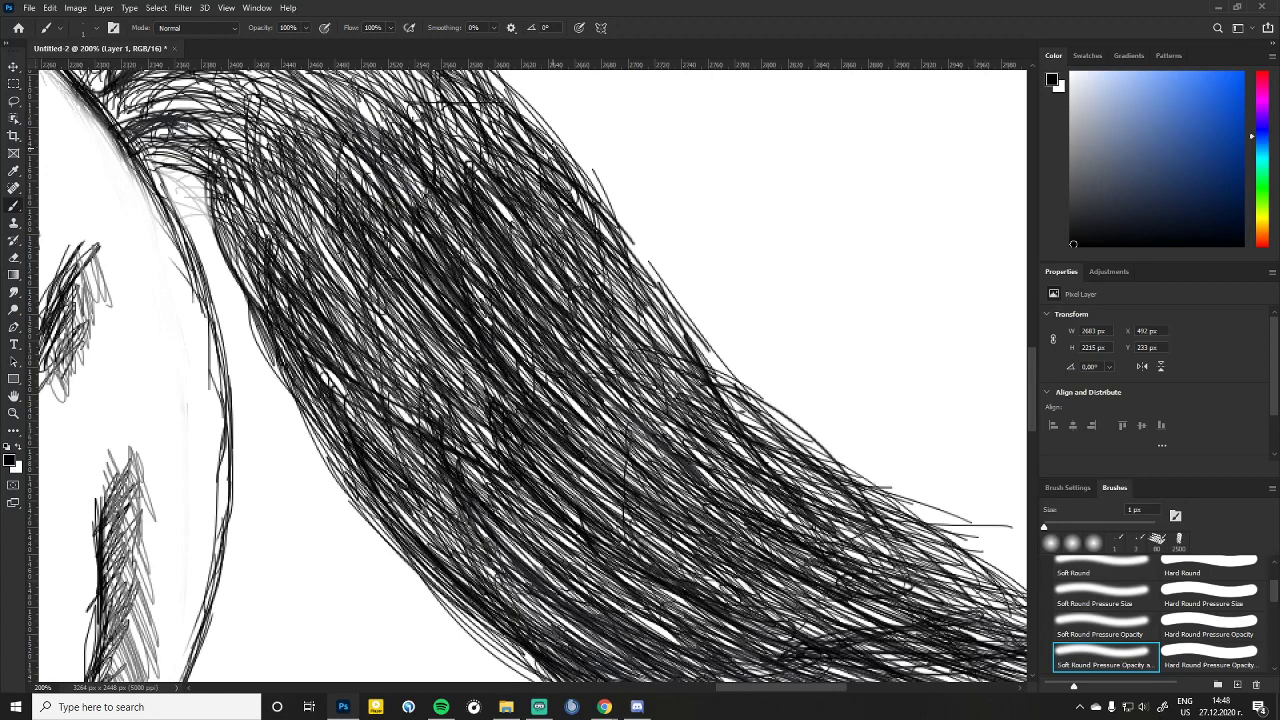
mouse_move(328, 370)
mouse_down()
mouse_move(418, 486)
mouse_move(400, 442)
mouse_up()
mouse_move(342, 338)
mouse_down()
mouse_move(414, 450)
mouse_move(438, 440)
mouse_up()
mouse_move(388, 348)
mouse_down()
mouse_move(440, 440)
mouse_move(494, 448)
mouse_up()
drag(408, 322, 484, 406)
drag(508, 352, 564, 434)
drag(524, 330, 608, 432)
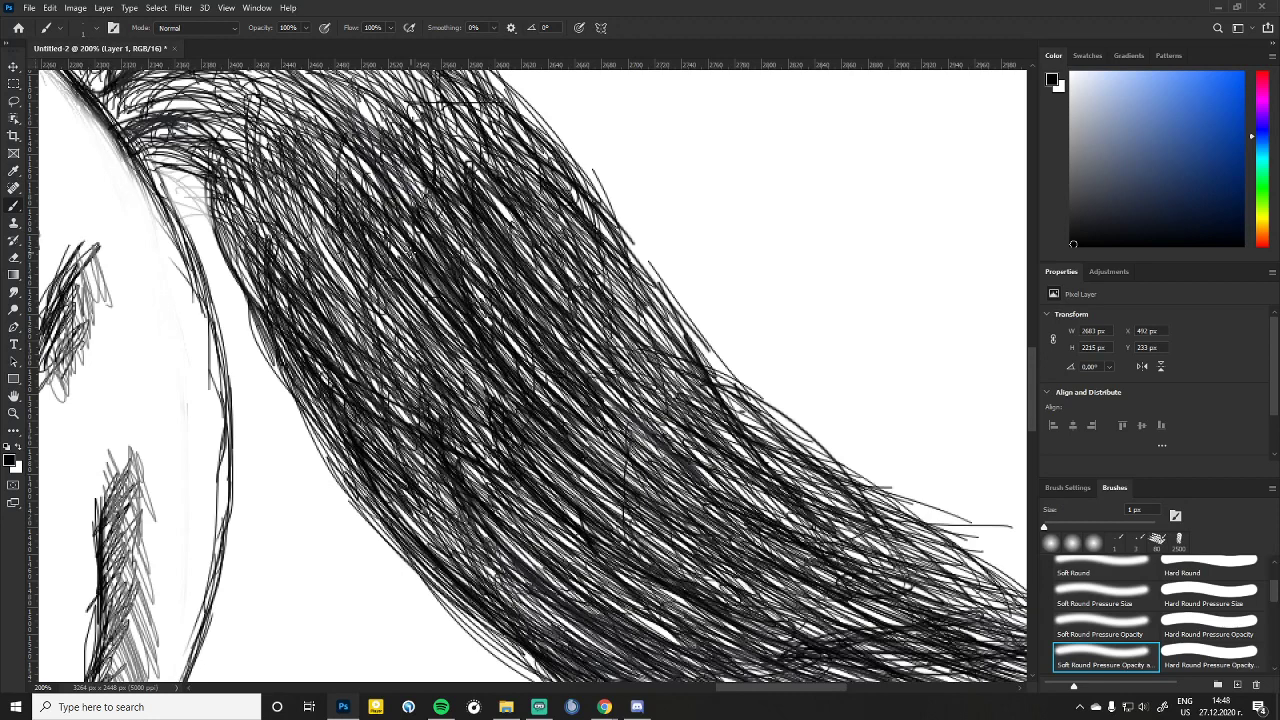
Step: Build up long black strands along the tail's outer edge where it bends outward
drag(786, 526, 922, 590)
mouse_move(798, 528)
mouse_down()
mouse_move(940, 604)
mouse_move(926, 592)
mouse_up()
drag(734, 494, 910, 586)
mouse_move(700, 454)
mouse_down()
mouse_move(916, 572)
mouse_move(906, 560)
mouse_up()
drag(726, 450, 902, 554)
drag(698, 434, 930, 552)
drag(760, 456, 886, 528)
drag(688, 418, 860, 506)
drag(698, 420, 856, 508)
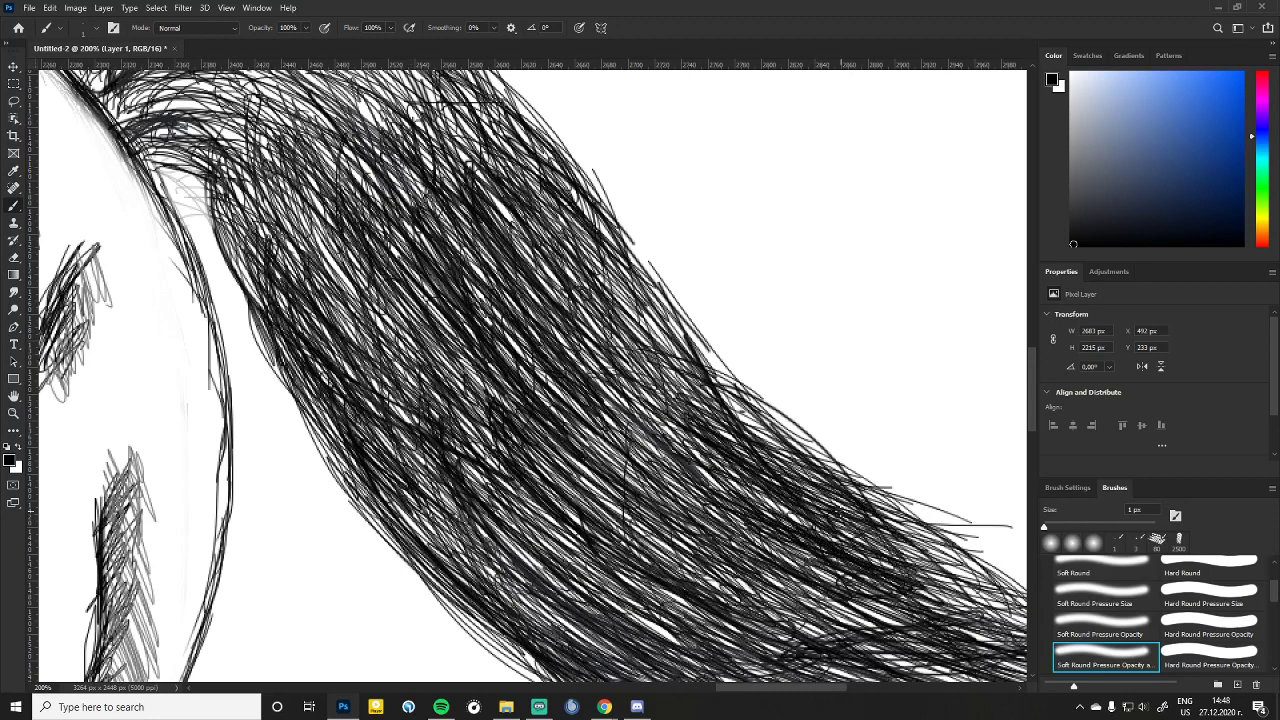
drag(674, 400, 840, 486)
mouse_move(664, 378)
mouse_down()
mouse_move(844, 484)
mouse_move(818, 464)
mouse_up()
drag(648, 356, 832, 452)
Step: Darken the hair just inside the outer bend of the lower tail with sloping black strands
drag(784, 508, 946, 584)
drag(792, 532, 920, 624)
drag(746, 528, 908, 624)
drag(776, 556, 880, 612)
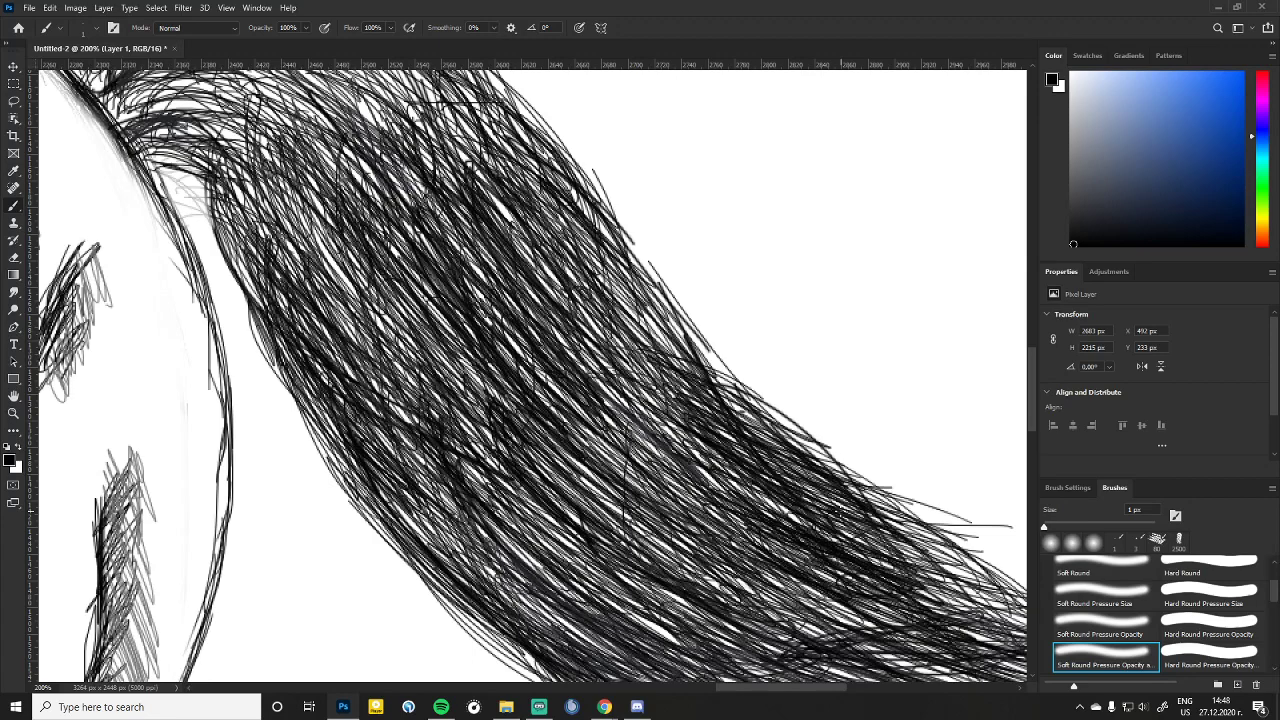
drag(708, 548, 866, 626)
mouse_move(692, 540)
mouse_down()
mouse_move(872, 628)
mouse_move(820, 644)
mouse_up()
drag(718, 570, 820, 644)
Step: Draw curved black strands across the tail's arch, from the root toward the outer side
scroll(632, 355, up, 10)
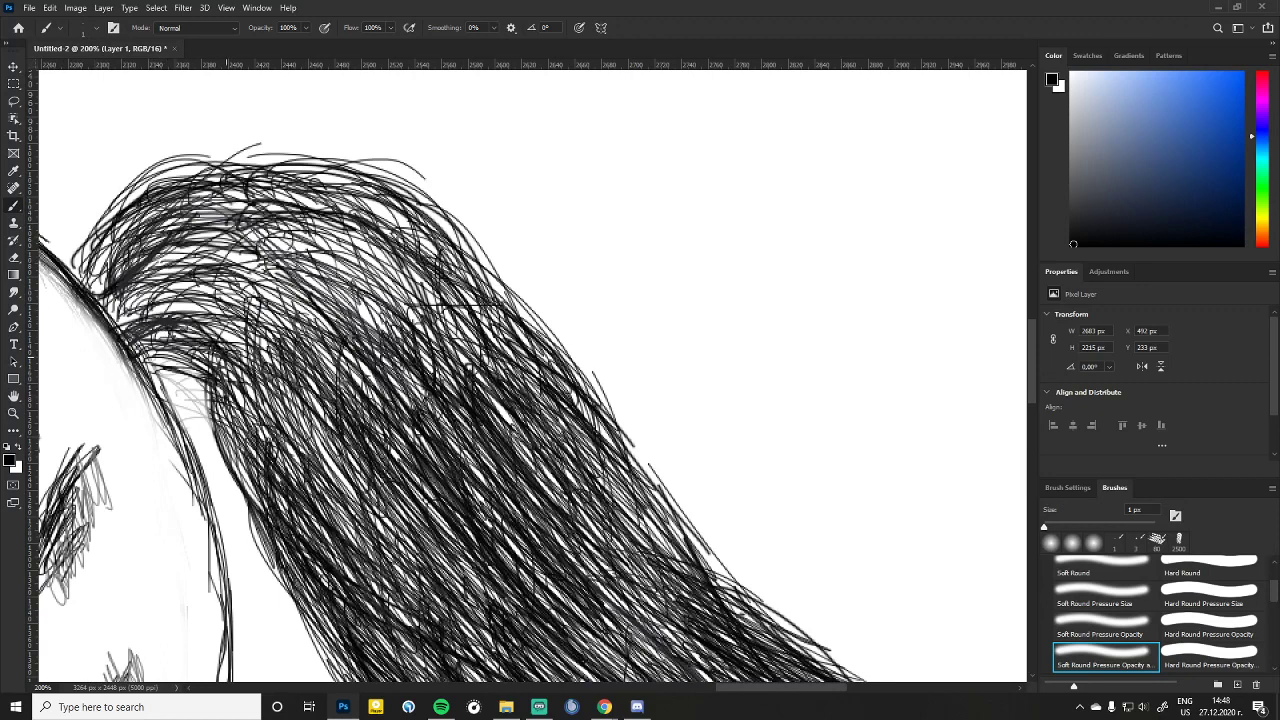
drag(148, 291, 288, 344)
mouse_move(172, 282)
mouse_down()
mouse_move(292, 342)
mouse_move(286, 328)
mouse_up()
drag(202, 280, 304, 340)
drag(168, 264, 296, 318)
drag(200, 266, 300, 320)
mouse_move(214, 247)
mouse_down()
mouse_move(330, 312)
mouse_move(366, 310)
mouse_up()
drag(270, 230, 390, 304)
drag(310, 232, 408, 300)
mouse_move(340, 218)
mouse_down()
mouse_move(430, 288)
mouse_move(418, 268)
mouse_move(455, 264)
mouse_up()
drag(405, 210, 452, 246)
mouse_move(246, 204)
mouse_down()
mouse_move(320, 224)
mouse_move(330, 211)
mouse_up()
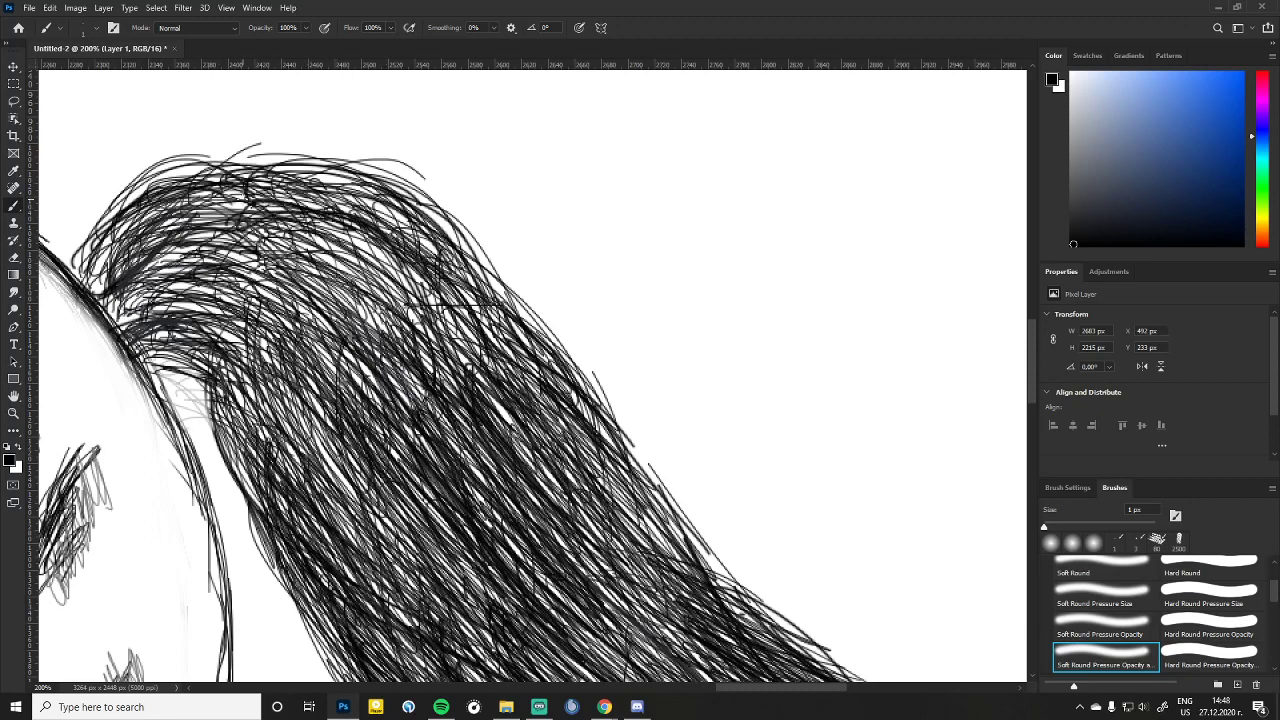
Step: Thicken the start of the tail at its root with short curved black strands
drag(236, 246, 330, 290)
drag(208, 306, 262, 288)
mouse_move(162, 310)
mouse_down()
mouse_move(236, 296)
mouse_move(136, 326)
mouse_up()
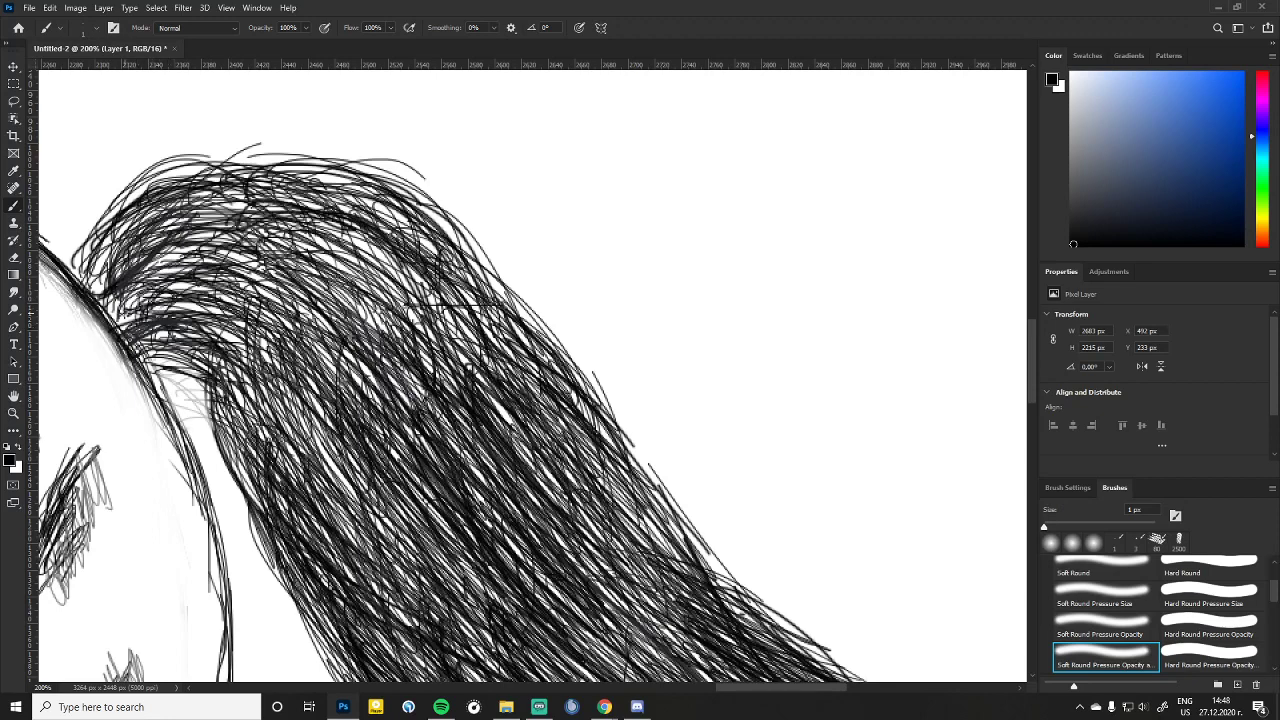
drag(170, 284, 110, 310)
drag(170, 252, 130, 282)
mouse_move(130, 226)
mouse_down()
mouse_move(98, 274)
mouse_move(124, 324)
mouse_move(104, 322)
mouse_up()
mouse_move(126, 258)
mouse_down()
mouse_move(90, 296)
mouse_move(122, 268)
mouse_move(106, 264)
mouse_move(140, 220)
mouse_move(204, 200)
mouse_up()
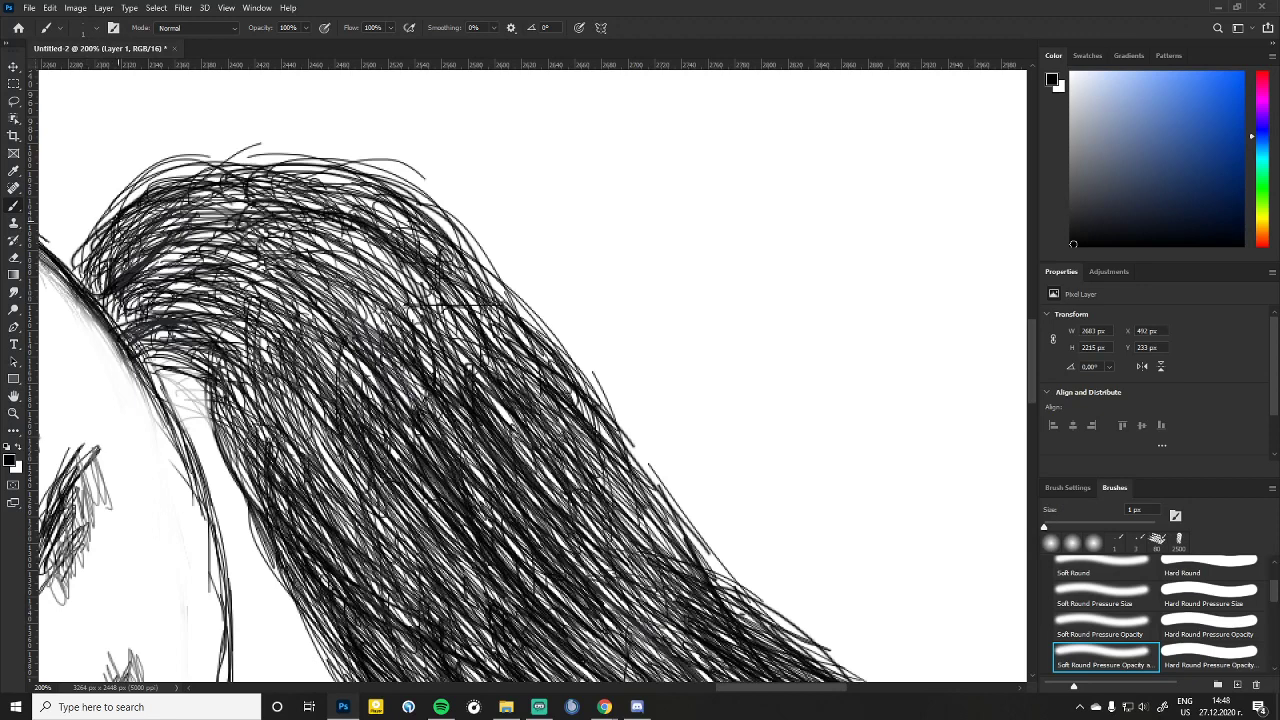
Step: Reinforce the top of the tail's arch with curved black strands following its upper contour
mouse_move(118, 222)
mouse_down()
mouse_move(162, 184)
mouse_move(284, 166)
mouse_up()
drag(194, 174, 298, 164)
drag(174, 201, 342, 190)
drag(268, 202, 362, 204)
mouse_move(282, 196)
mouse_down()
mouse_move(392, 210)
mouse_move(412, 226)
mouse_up()
drag(282, 176, 404, 212)
drag(326, 182, 418, 218)
drag(322, 186, 412, 234)
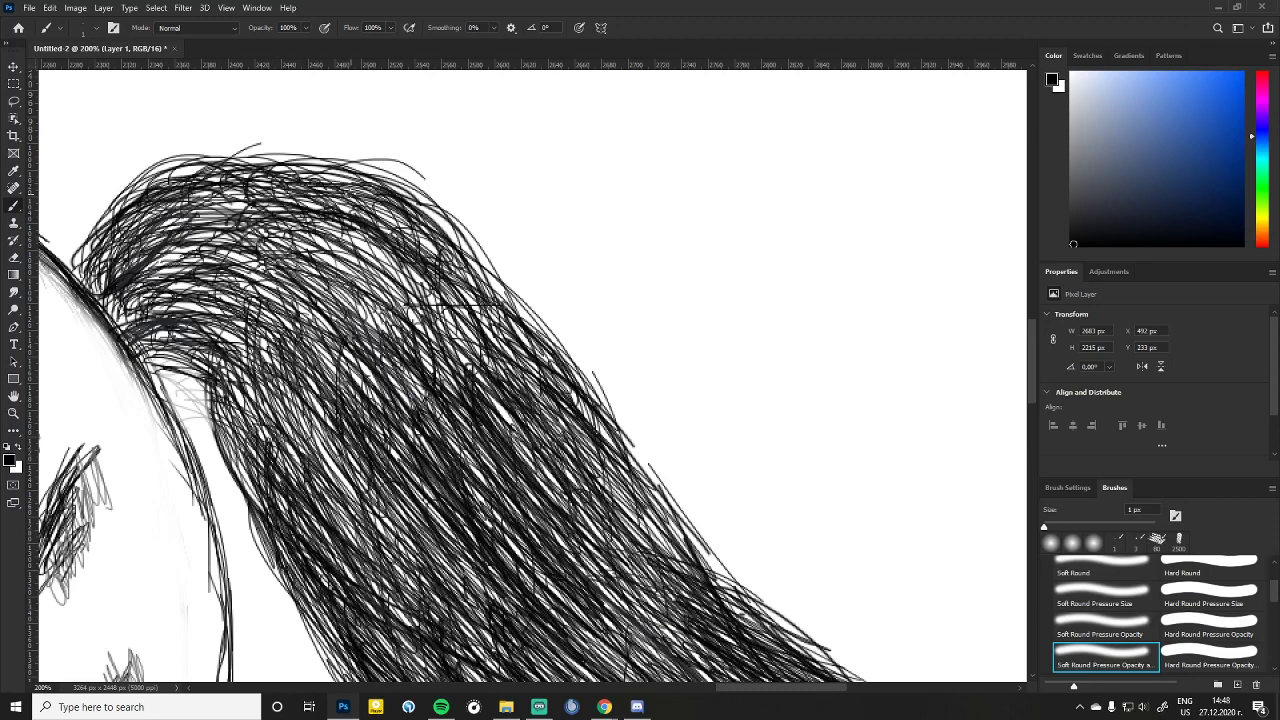
Step: Fill the hair beneath the tail's arch with downward-curving black strands from the outer to the inner side
drag(360, 200, 428, 240)
mouse_move(370, 218)
mouse_down()
mouse_move(434, 256)
mouse_move(422, 266)
mouse_up()
drag(344, 226, 442, 296)
drag(332, 232, 444, 322)
drag(316, 250, 428, 326)
drag(272, 258, 426, 346)
drag(274, 294, 354, 344)
mouse_move(228, 298)
mouse_down()
mouse_move(322, 352)
mouse_move(296, 386)
mouse_up()
drag(238, 342, 300, 424)
drag(224, 378, 274, 422)
Step: Layer more curved black strands over the tail's root and the inside of its arch
drag(166, 304, 246, 344)
drag(148, 268, 234, 312)
drag(172, 286, 212, 294)
drag(176, 248, 236, 276)
mouse_move(130, 244)
mouse_down()
mouse_move(210, 278)
mouse_move(252, 256)
mouse_up()
mouse_move(142, 224)
mouse_down()
mouse_move(270, 240)
mouse_move(280, 222)
mouse_up()
mouse_move(188, 194)
mouse_down()
mouse_move(296, 220)
mouse_move(338, 246)
mouse_up()
drag(284, 220, 390, 280)
mouse_move(242, 240)
mouse_down()
mouse_move(336, 284)
mouse_move(296, 312)
mouse_up()
drag(224, 266, 344, 346)
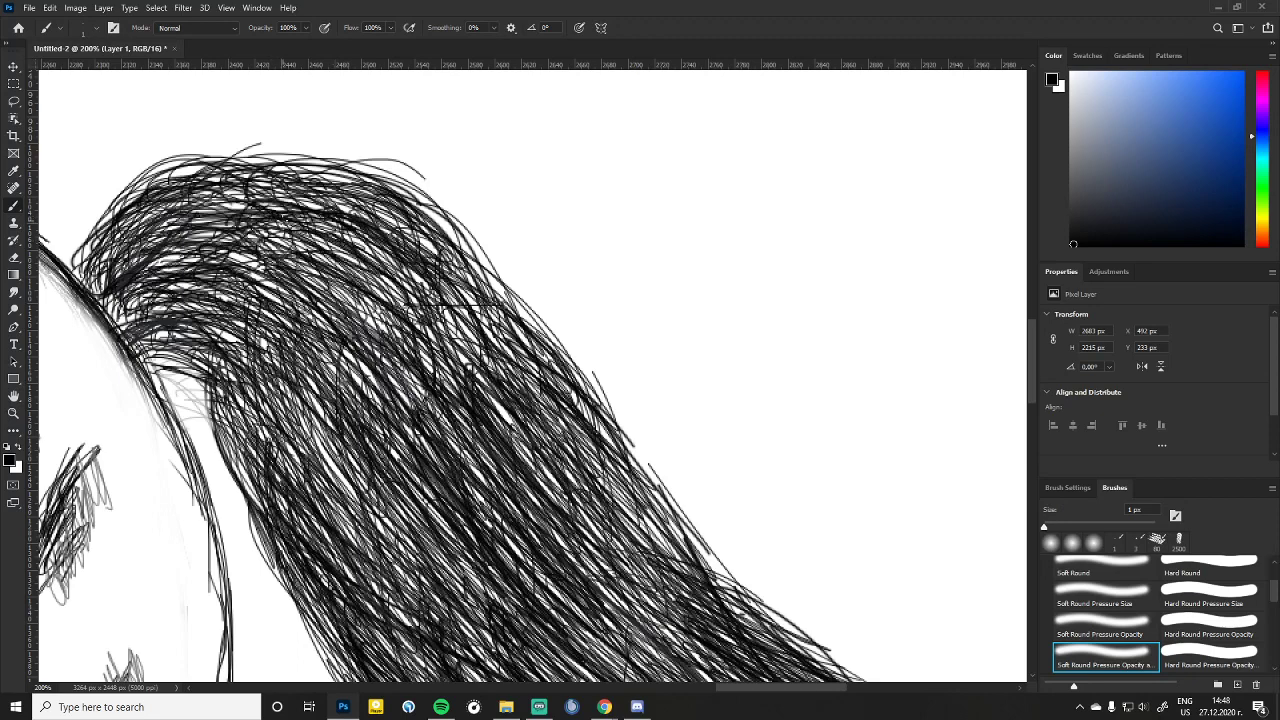
Step: Close the remaining light gaps below the tail's arch and down its inner half with black strands
drag(252, 324, 310, 362)
drag(204, 334, 288, 378)
drag(246, 326, 292, 384)
mouse_move(268, 268)
mouse_down()
mouse_move(390, 350)
mouse_move(388, 330)
mouse_up()
drag(308, 250, 416, 324)
drag(356, 252, 416, 296)
drag(406, 248, 484, 342)
mouse_move(332, 302)
mouse_down()
mouse_move(408, 400)
mouse_move(396, 436)
mouse_up()
drag(330, 438, 368, 502)
drag(292, 416, 360, 496)
drag(282, 414, 386, 510)
drag(284, 380, 342, 488)
drag(200, 286, 278, 350)
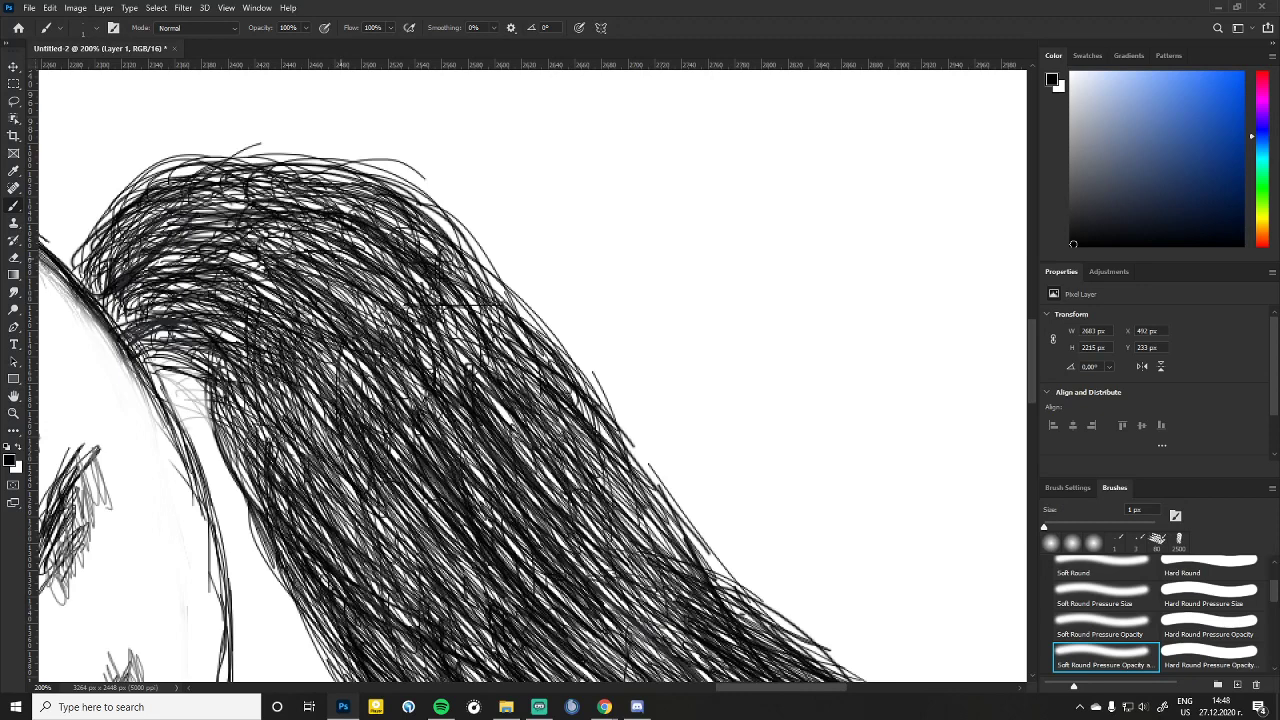
Step: Add short black strands near the tail's root and along its inner edge beside the hindquarters
drag(216, 254, 282, 296)
drag(200, 240, 282, 306)
drag(248, 382, 274, 414)
mouse_move(252, 452)
mouse_down()
mouse_move(286, 484)
mouse_move(268, 480)
mouse_up()
drag(230, 438, 260, 480)
drag(222, 410, 244, 472)
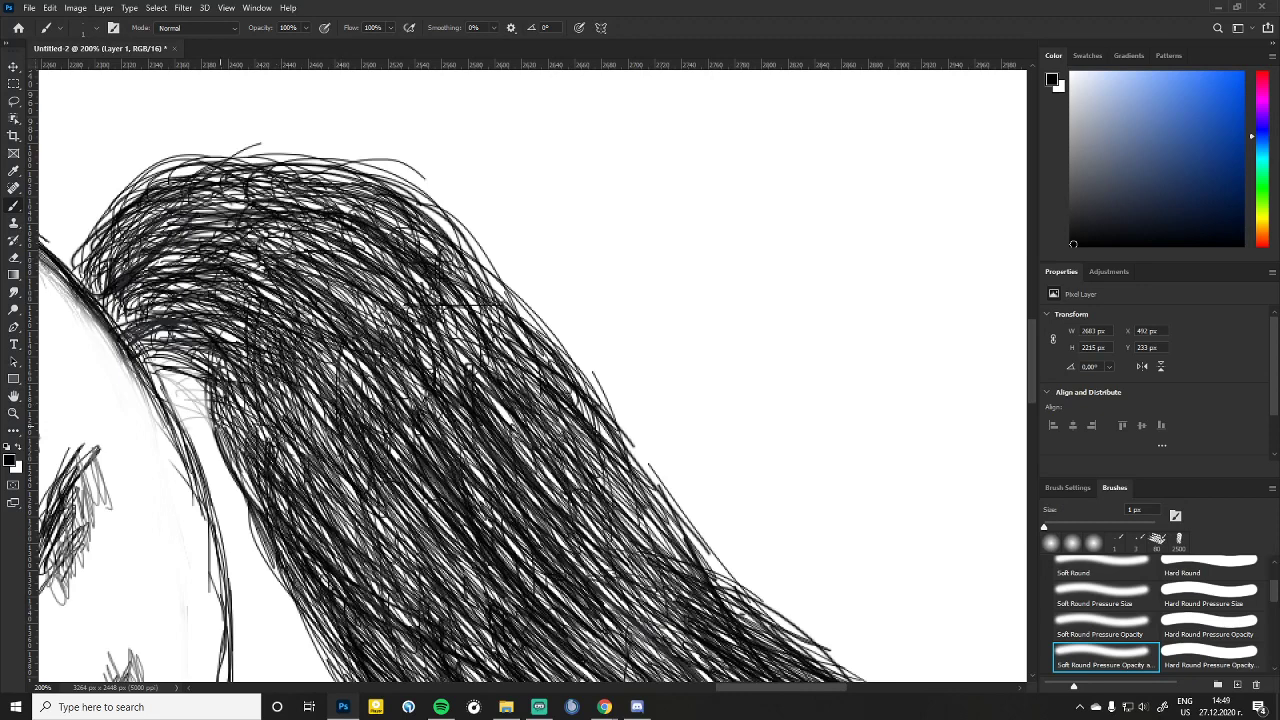
Step: Soften the outer edge of the hind thigh's shadow with mid-grey and light grey hatching
scroll(219, 424, down, 8)
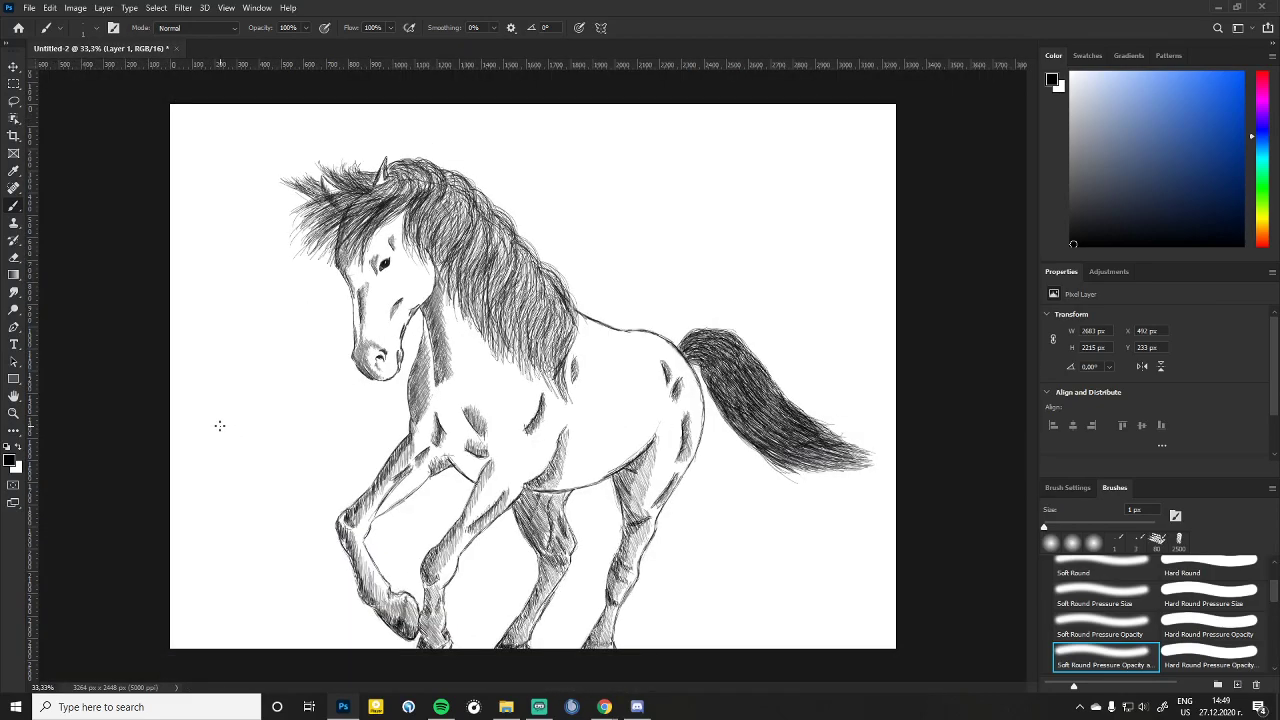
scroll(219, 424, up, 5)
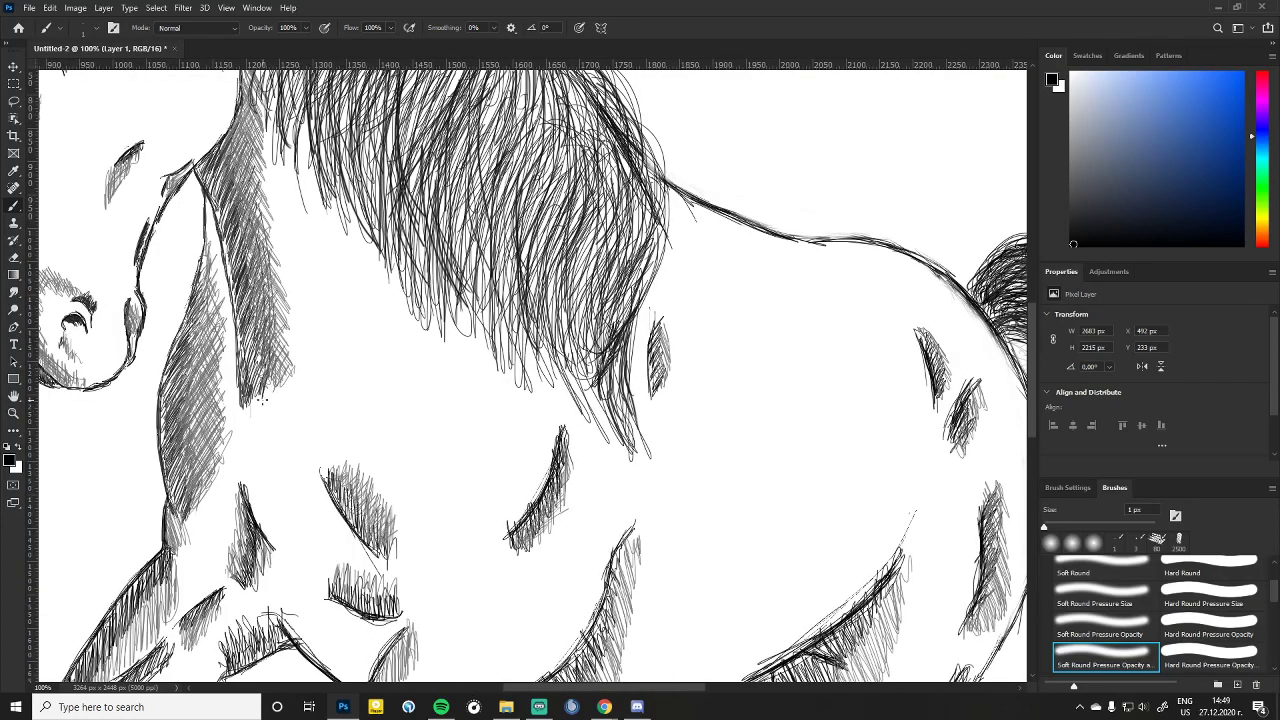
drag(1084, 200, 1087, 207)
scroll(911, 425, down, 5)
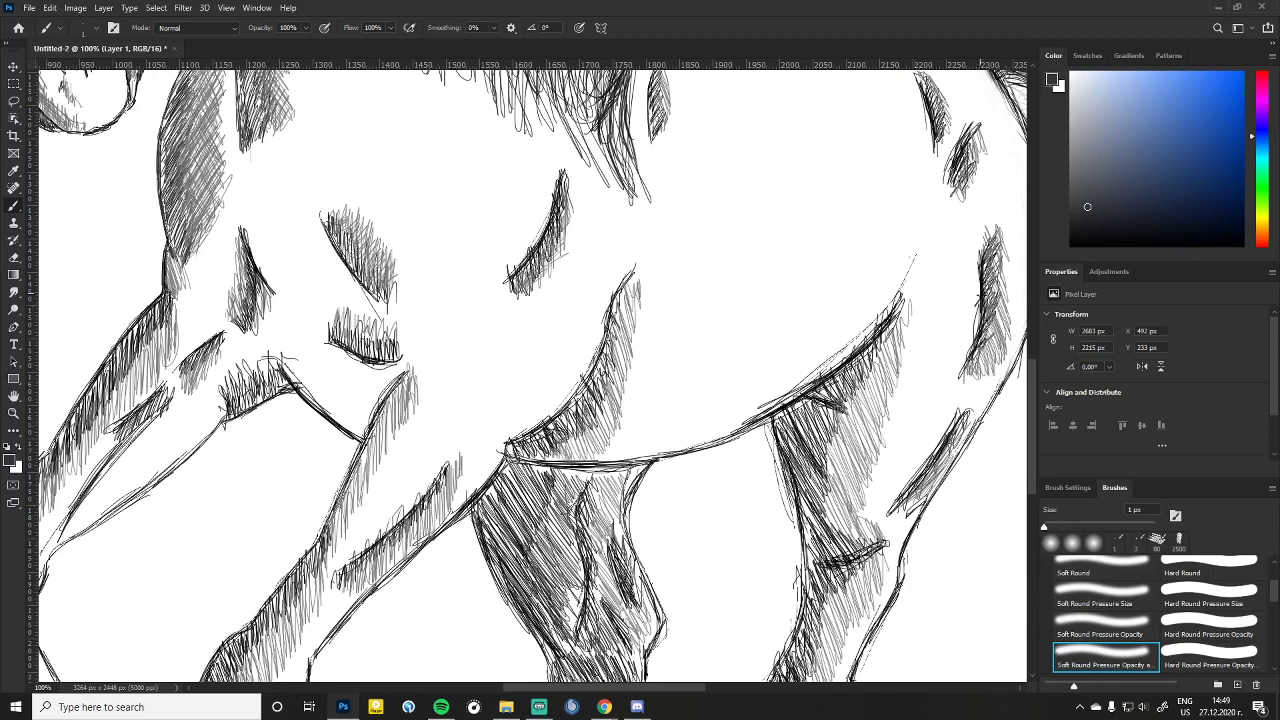
click(1070, 125)
mouse_move(866, 524)
mouse_down()
mouse_move(914, 306)
mouse_move(892, 456)
mouse_up()
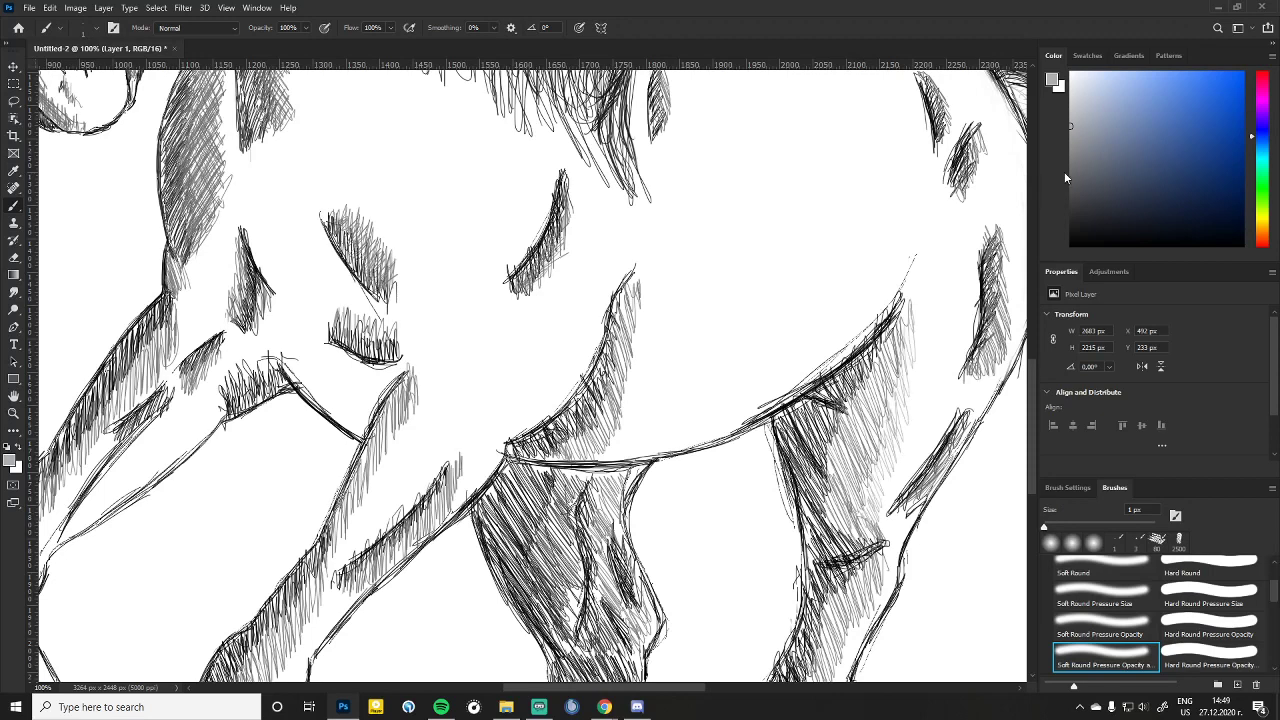
click(1072, 83)
click(1073, 101)
drag(918, 368, 925, 278)
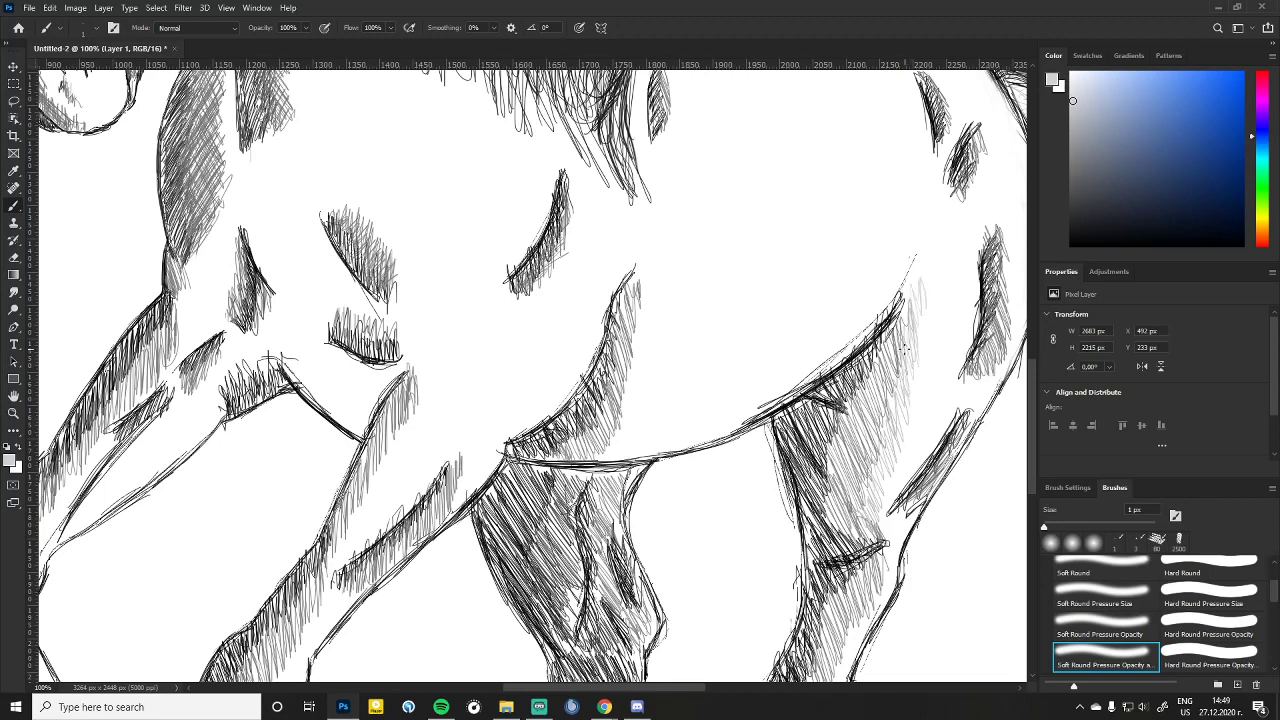
Step: Hatch faint near-white grey tones over the hind thigh, belly and upper foreleg
click(1075, 78)
scroll(821, 483, up, 1)
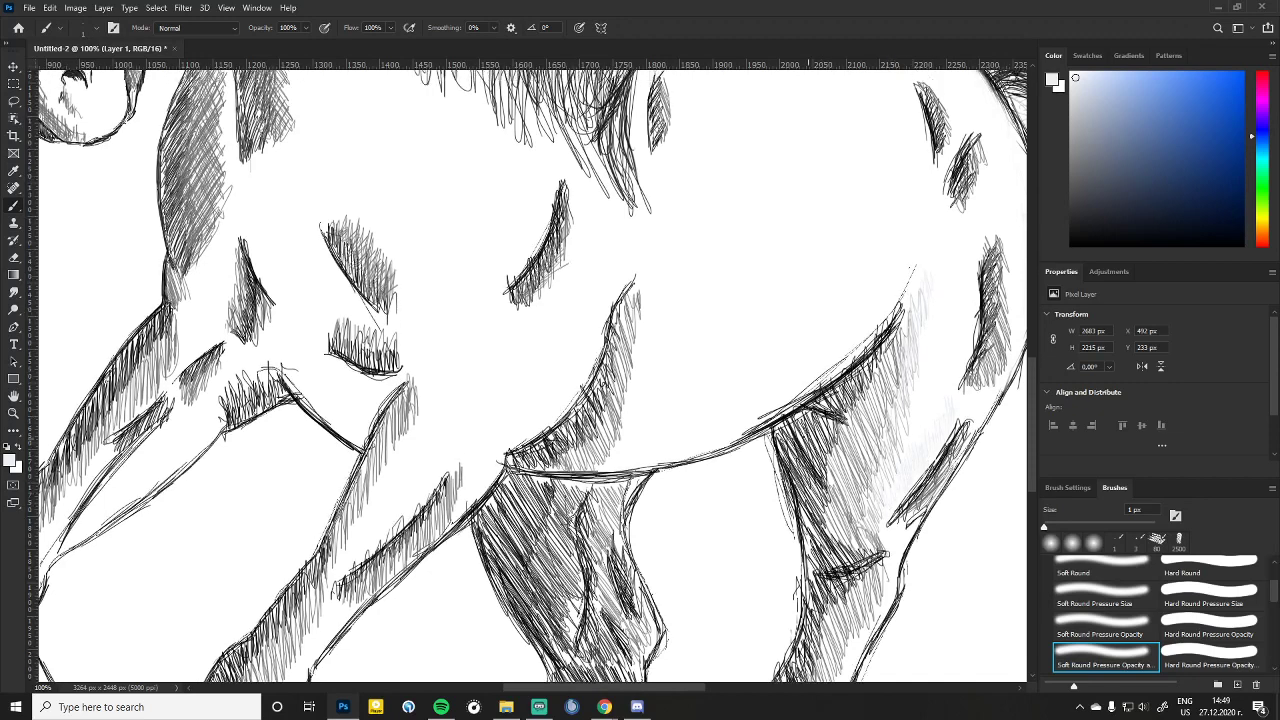
scroll(749, 277, down, 2)
scroll(749, 277, up, 1)
scroll(749, 277, down, 3)
scroll(843, 418, down, 5)
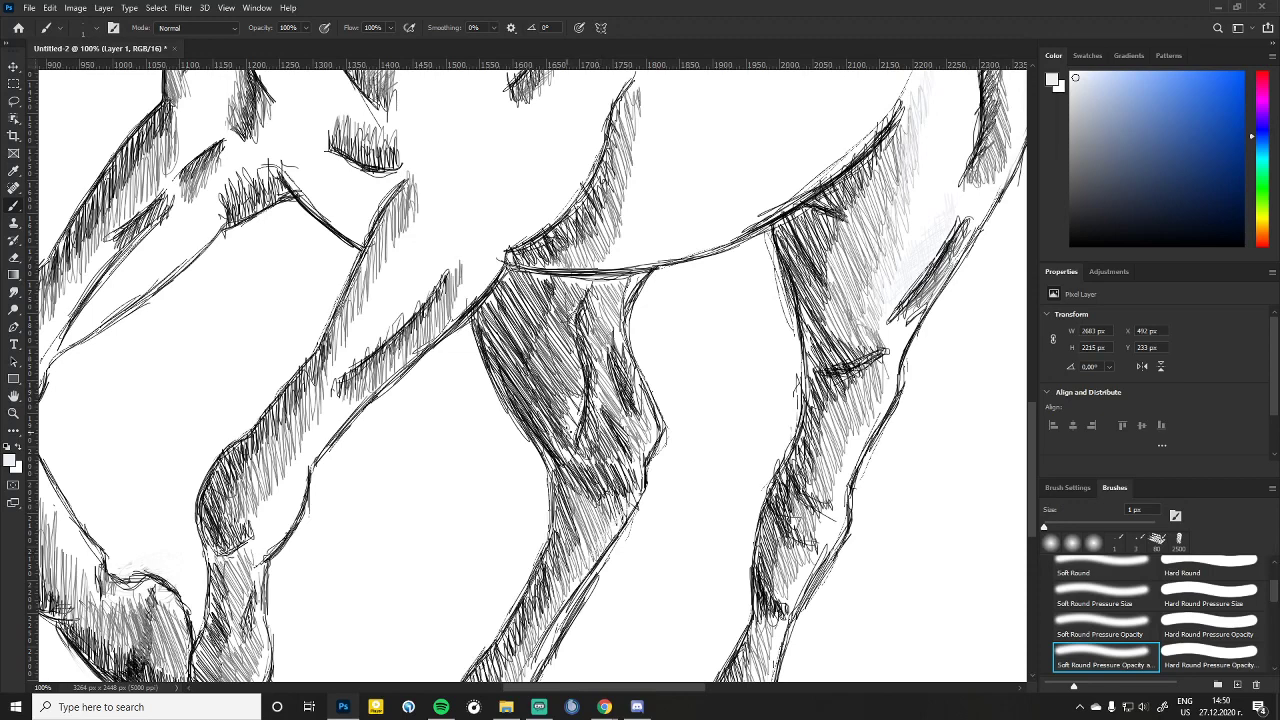
drag(577, 373, 571, 389)
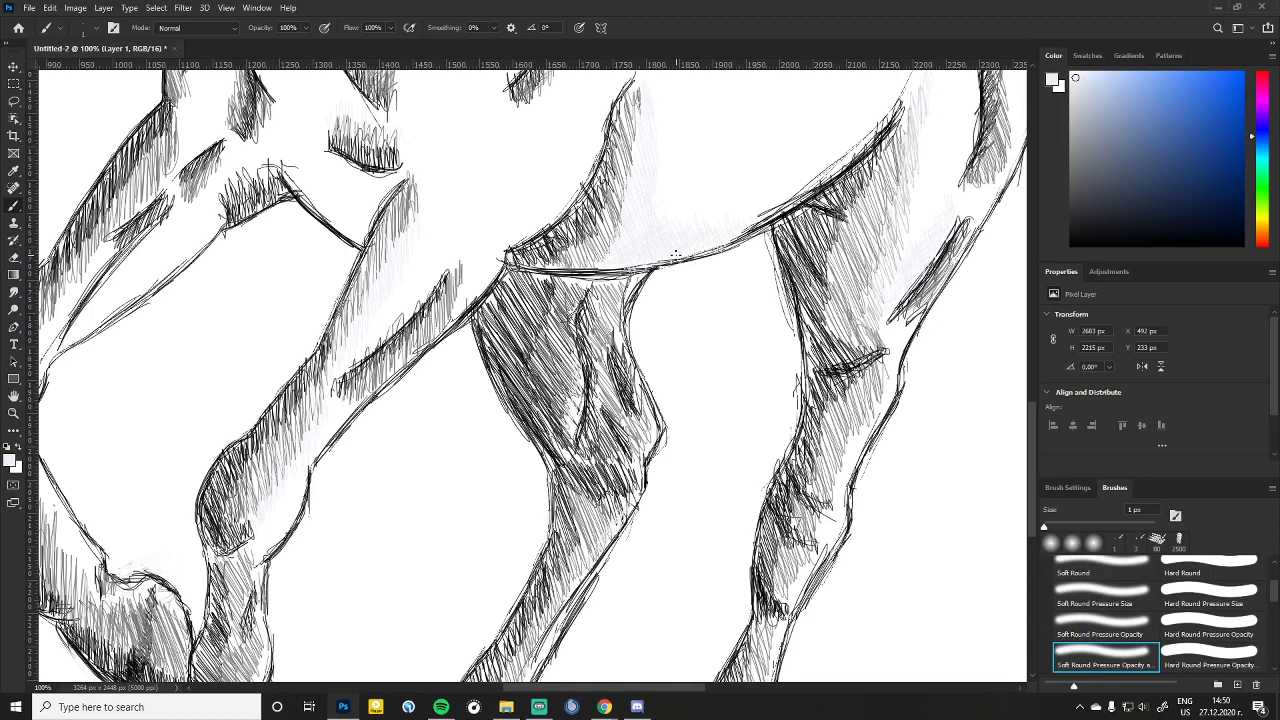
Step: Cross-hatch the shadow behind the elbow, where the belly meets the foreleg, in dark grey
drag(616, 162, 566, 248)
click(1080, 203)
mouse_move(616, 240)
mouse_down()
mouse_move(584, 262)
mouse_move(560, 258)
mouse_up()
drag(610, 208, 546, 254)
mouse_move(638, 180)
mouse_down()
mouse_move(554, 246)
mouse_move(592, 208)
mouse_up()
drag(632, 138, 598, 184)
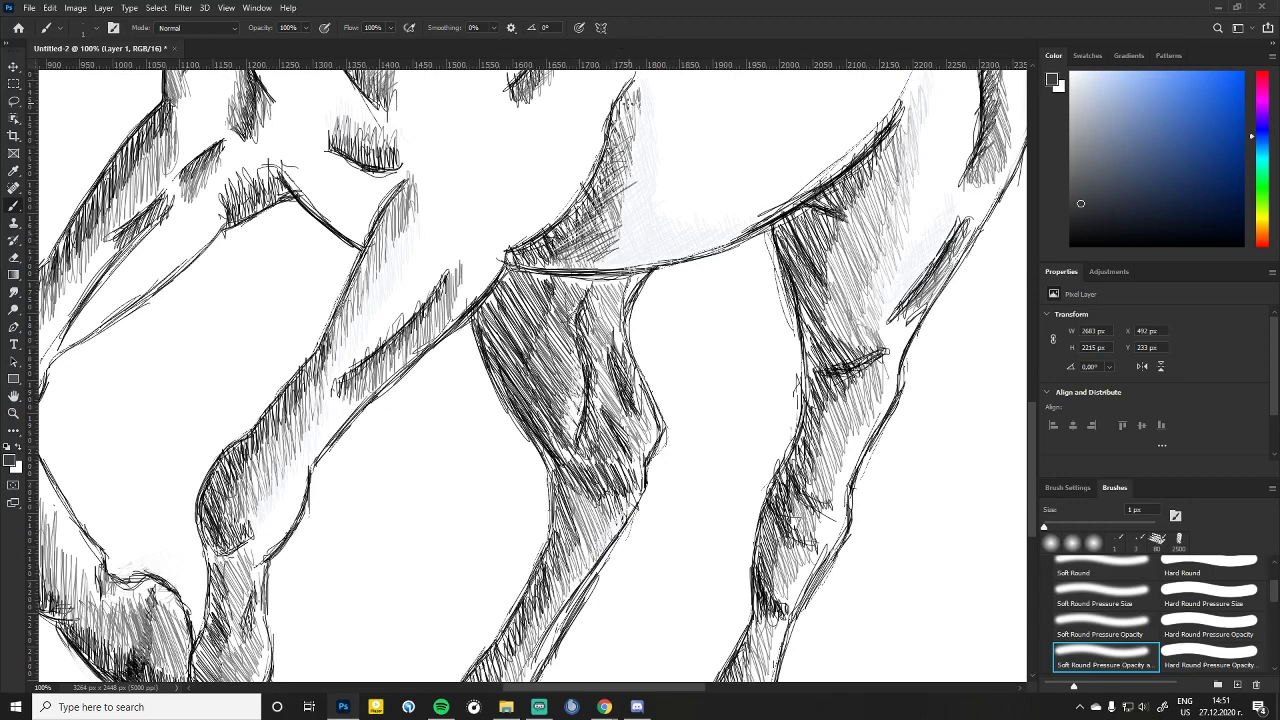
drag(630, 106, 560, 240)
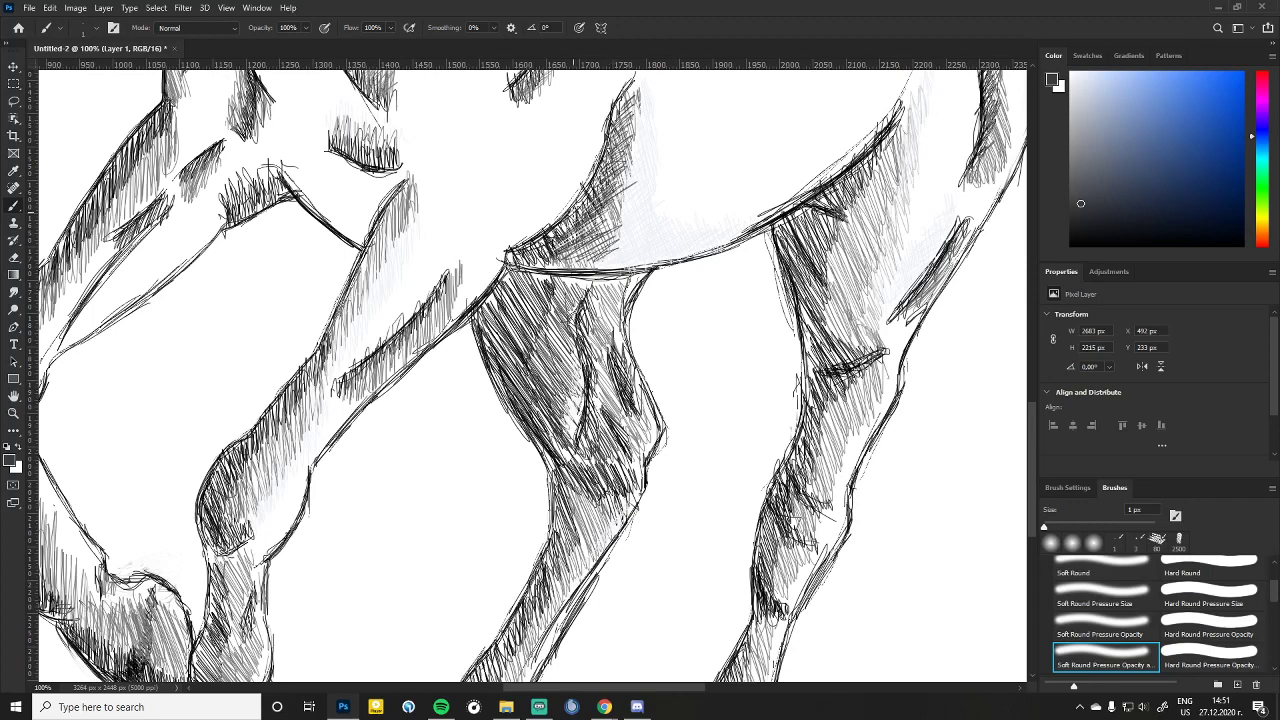
mouse_move(614, 206)
mouse_down()
mouse_move(558, 250)
mouse_move(578, 262)
mouse_up()
drag(612, 248, 598, 264)
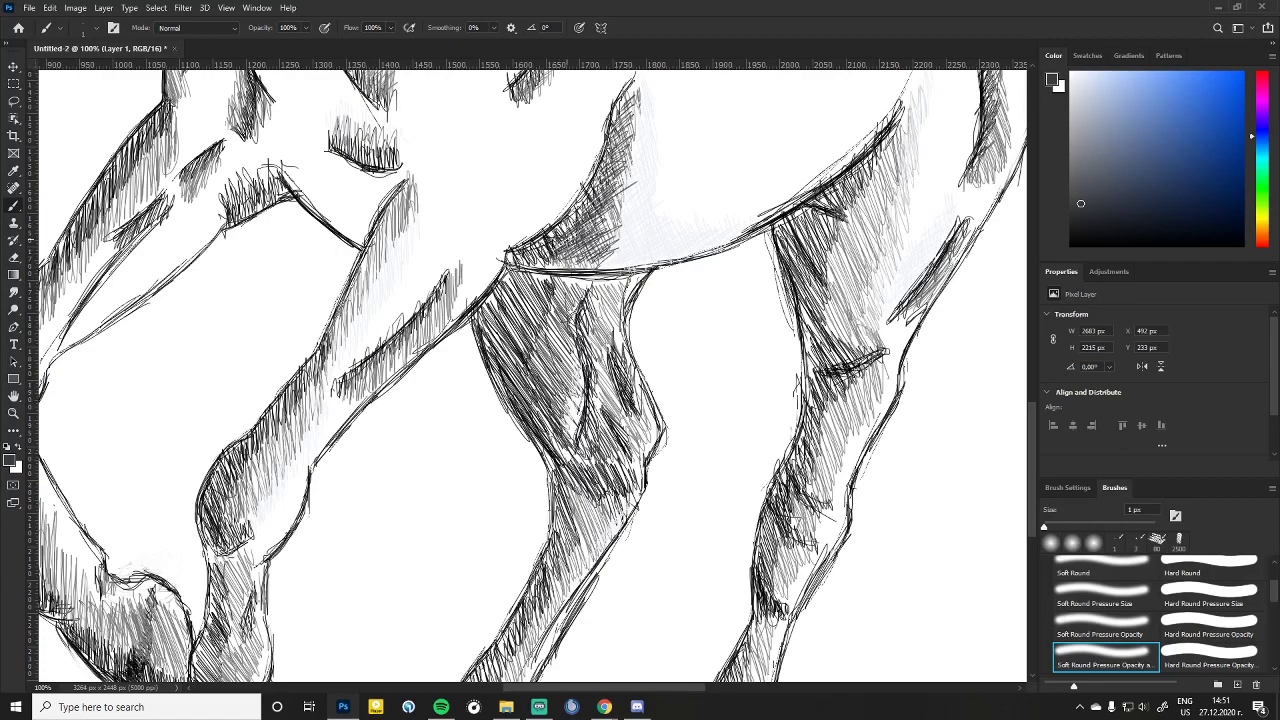
drag(614, 206, 600, 234)
Step: Shade the neck, back and rump with very faint near-white grey hatching
key(ctrl+minus)
key(ctrl+minus)
key(ctrl+minus)
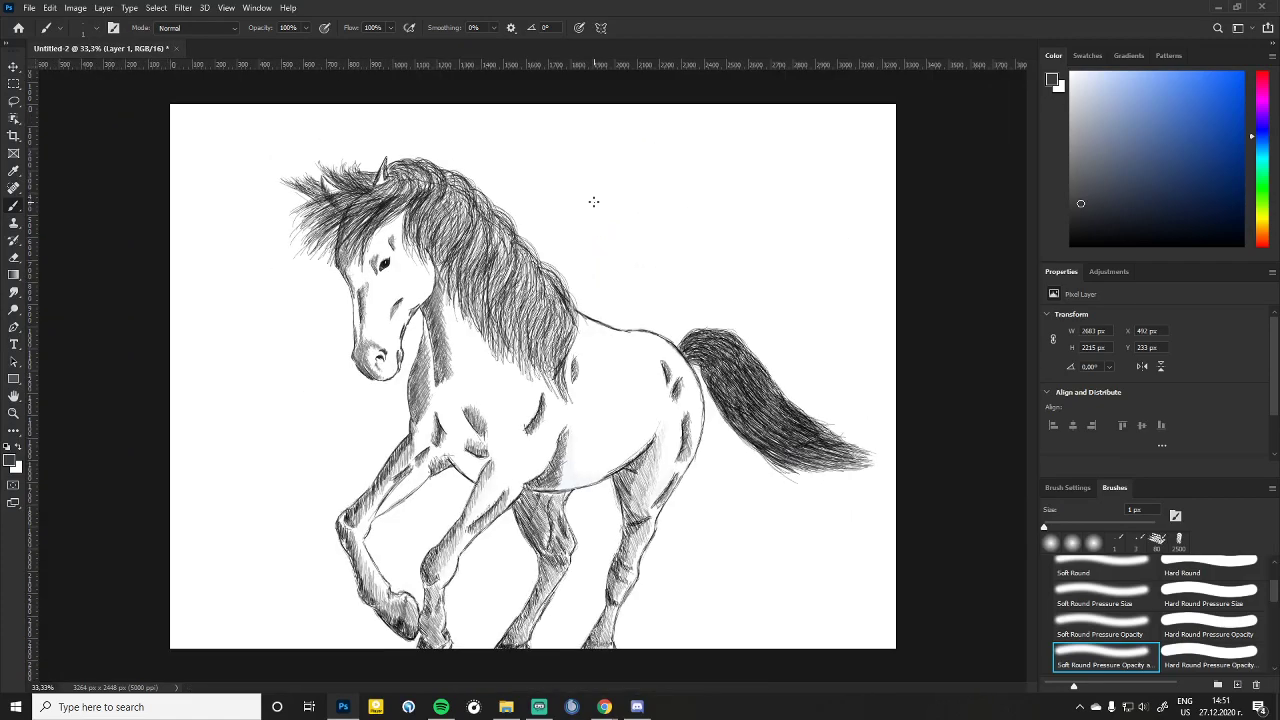
scroll(593, 200, up, 1)
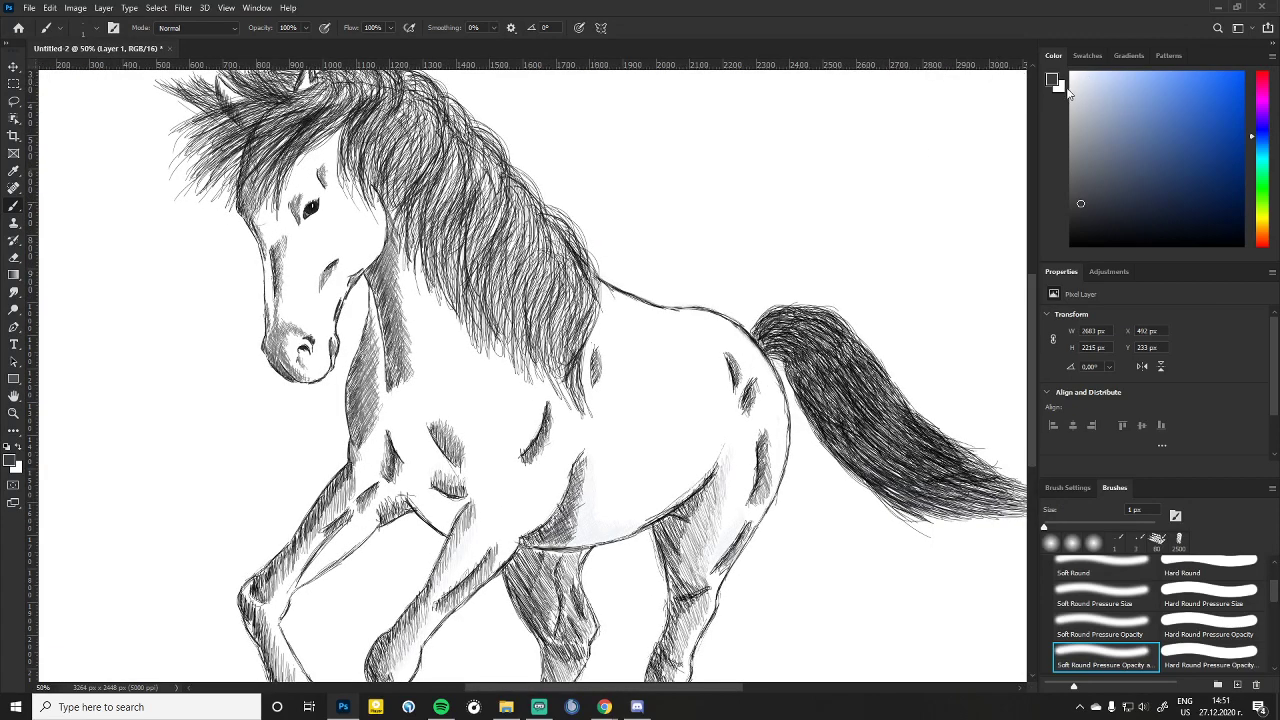
click(1071, 78)
key(ctrl+plus)
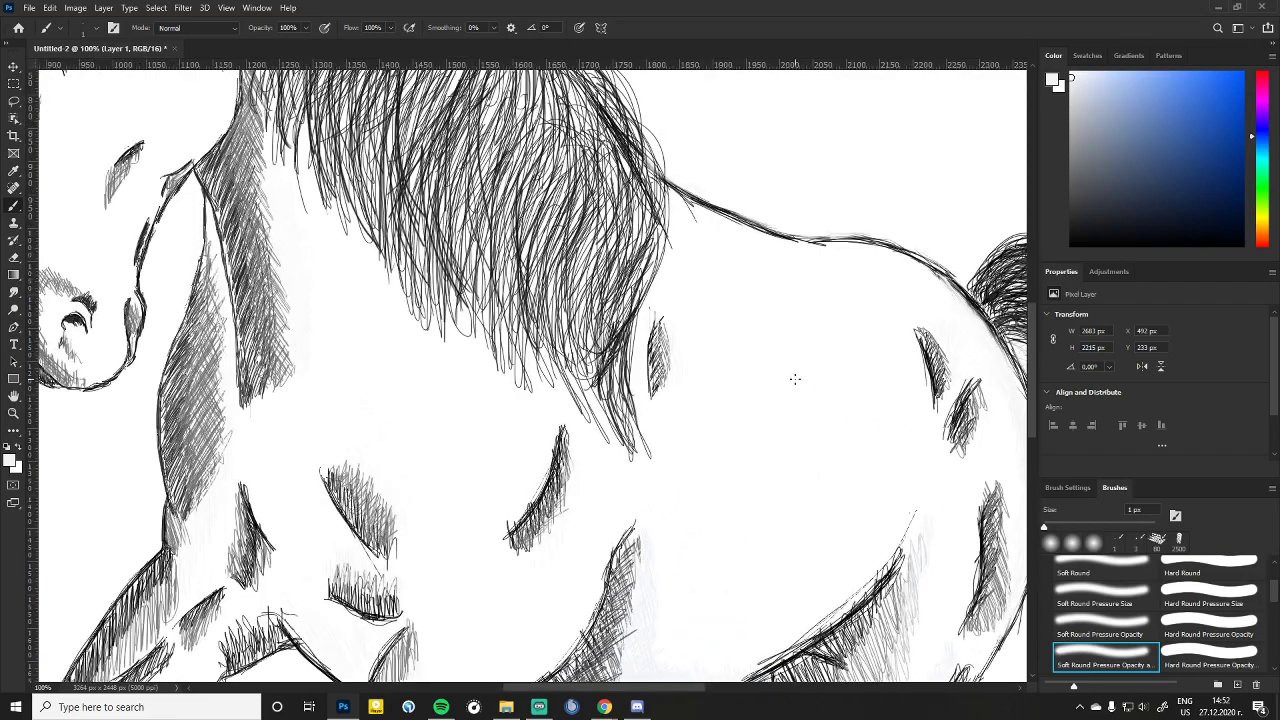
scroll(709, 647, right, 5)
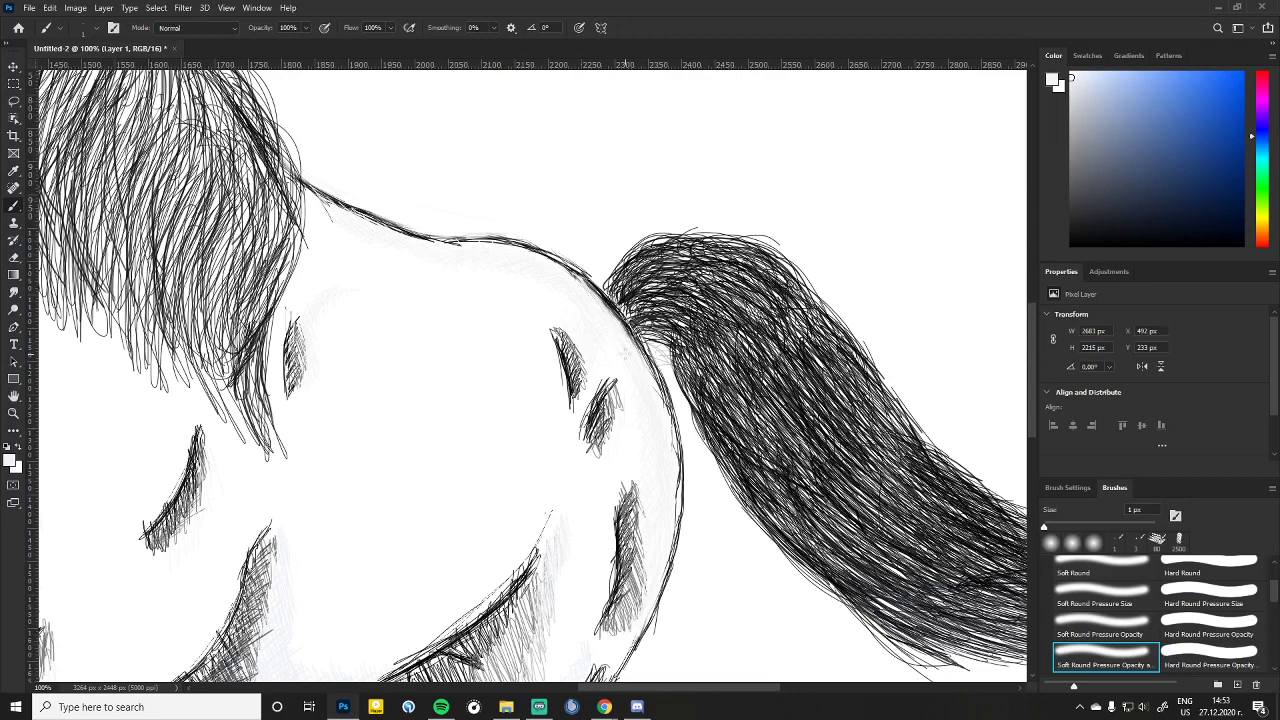
key(ctrl+minus)
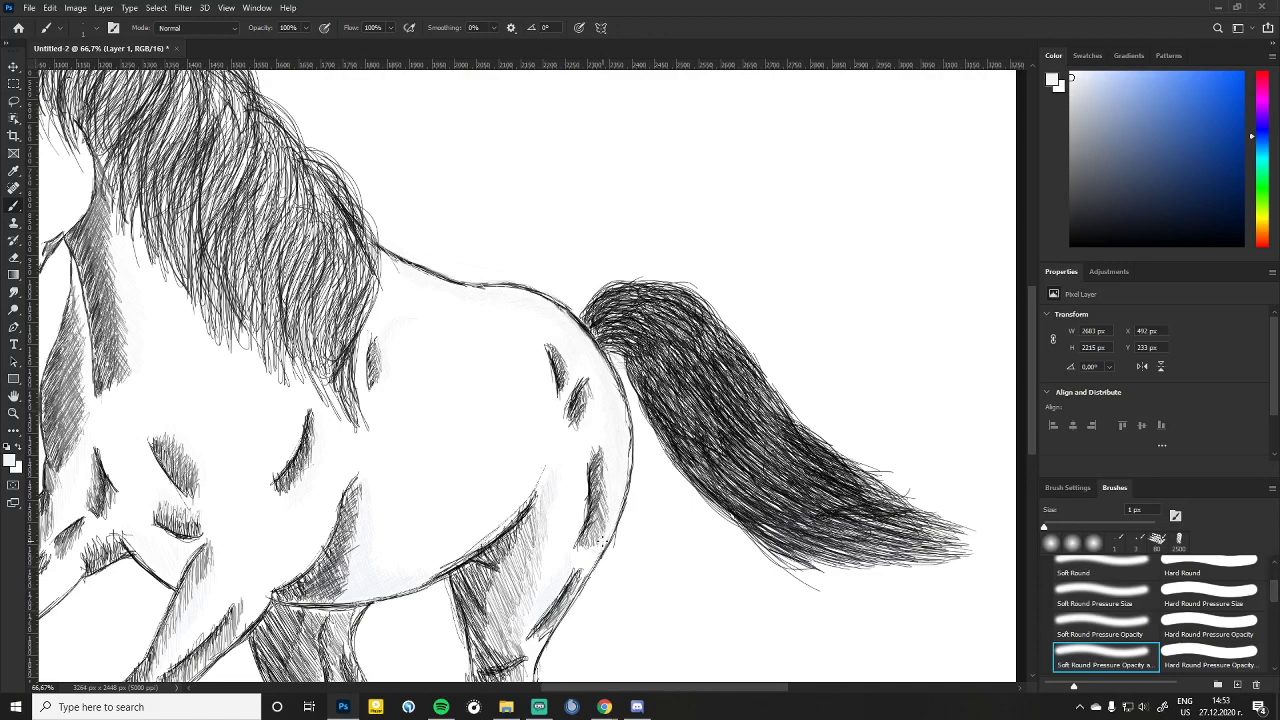
scroll(603, 541, down, 5)
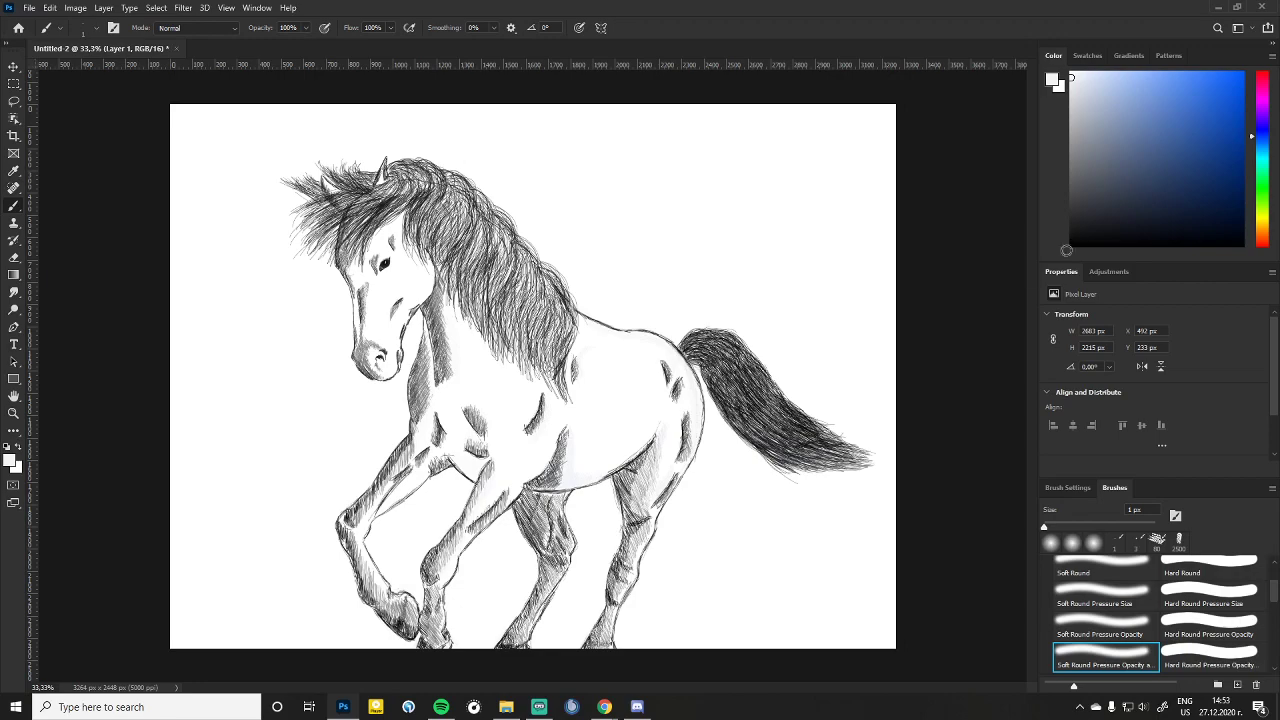
Step: Sign the drawing in black with the artist's handwritten name and the date 27/12/20 beside the lower hind leg
click(1071, 244)
key(ctrl+plus)
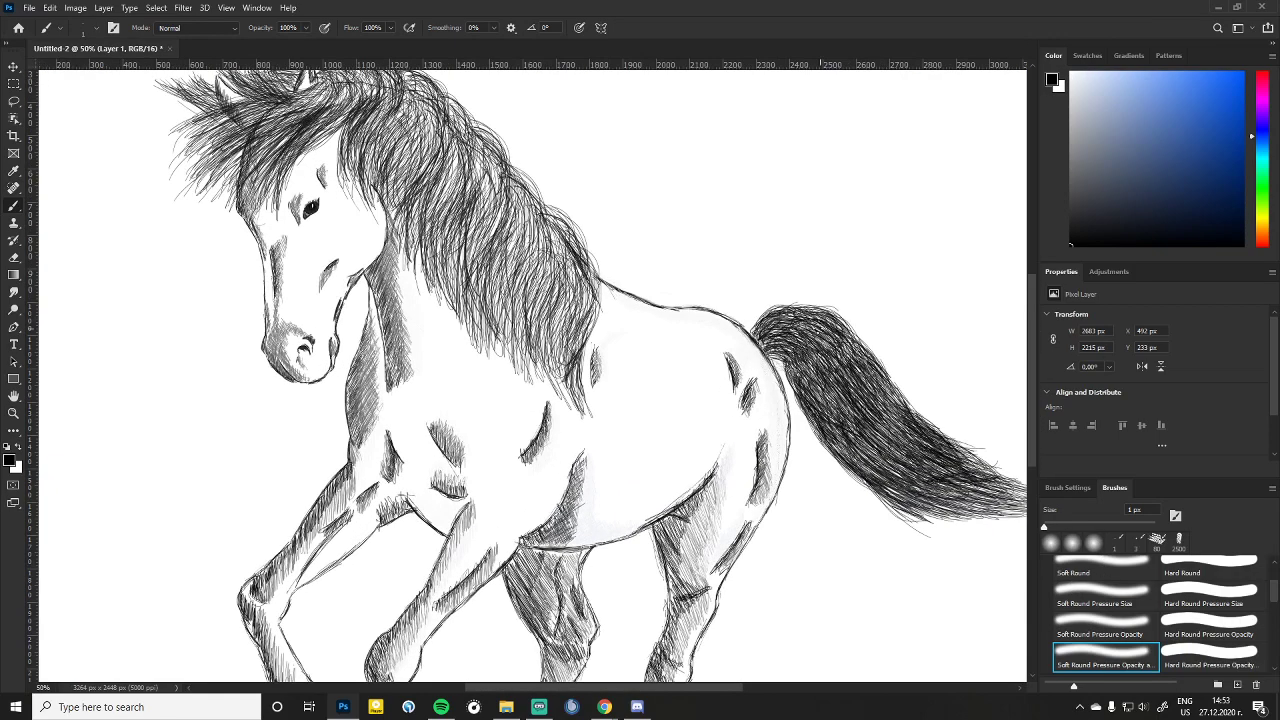
scroll(724, 401, down, 5)
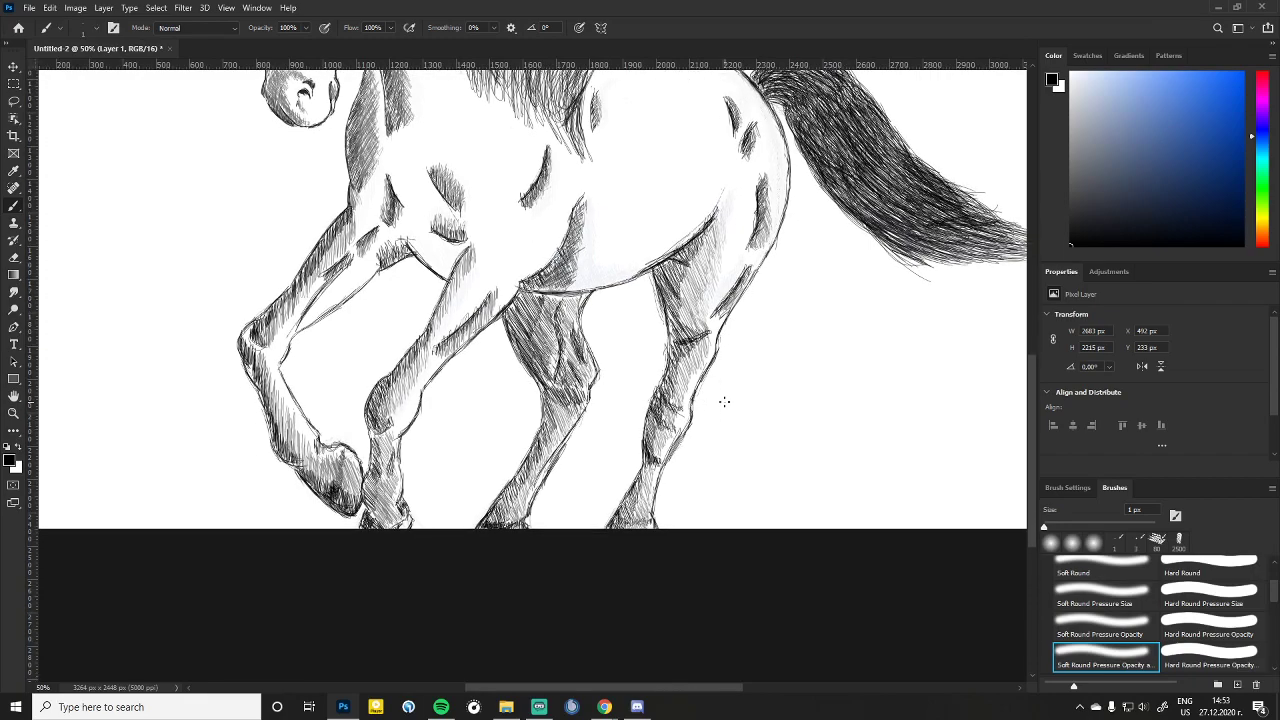
key(ctrl+plus)
key(ctrl+plus)
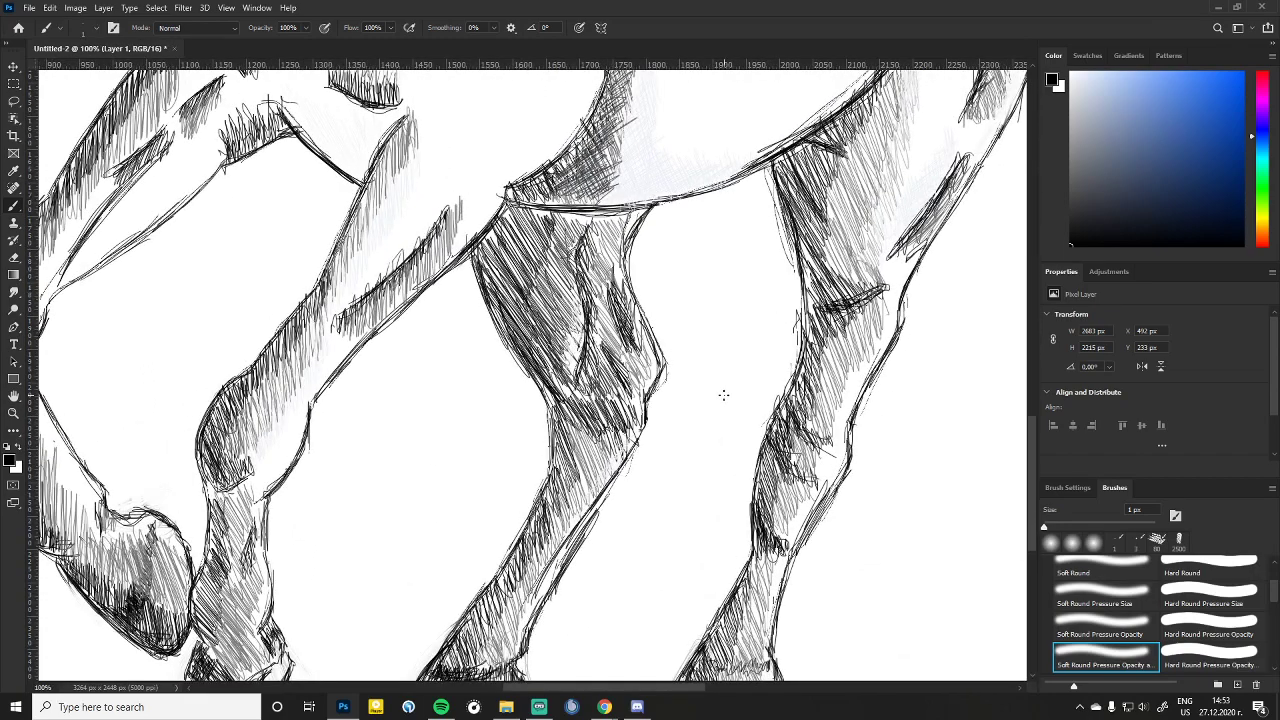
scroll(724, 395, down, 1)
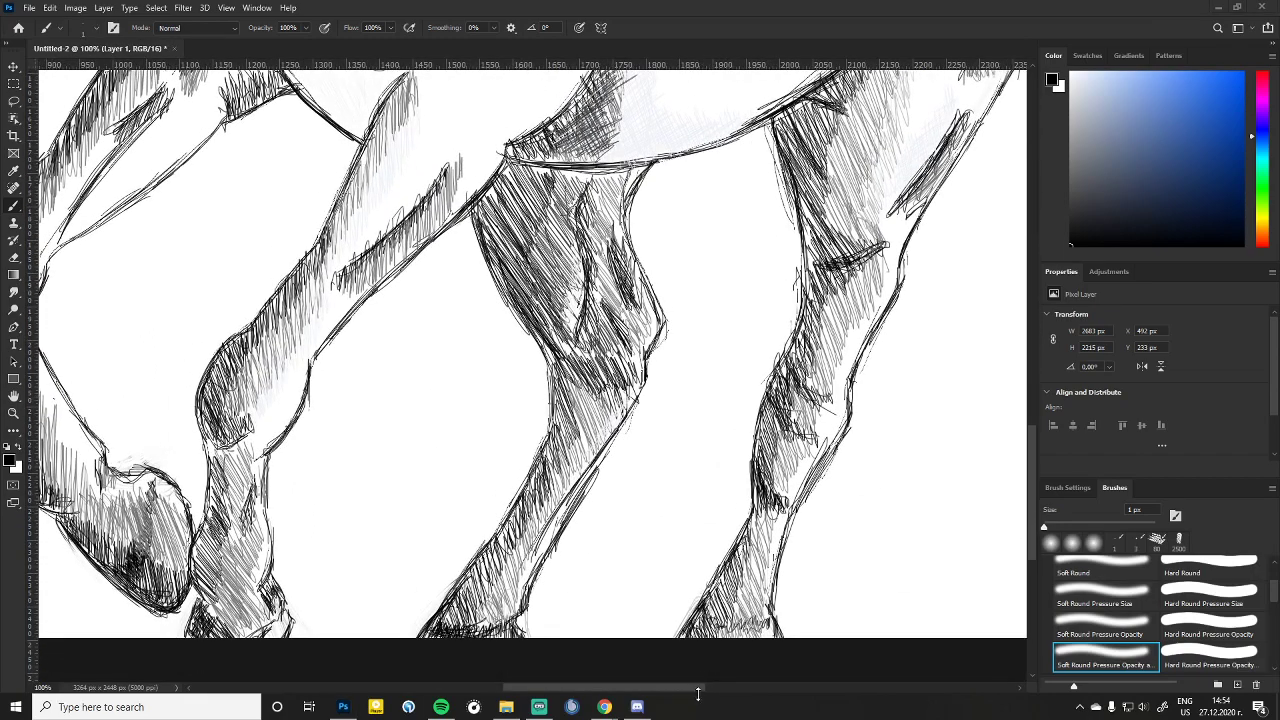
drag(677, 688, 760, 697)
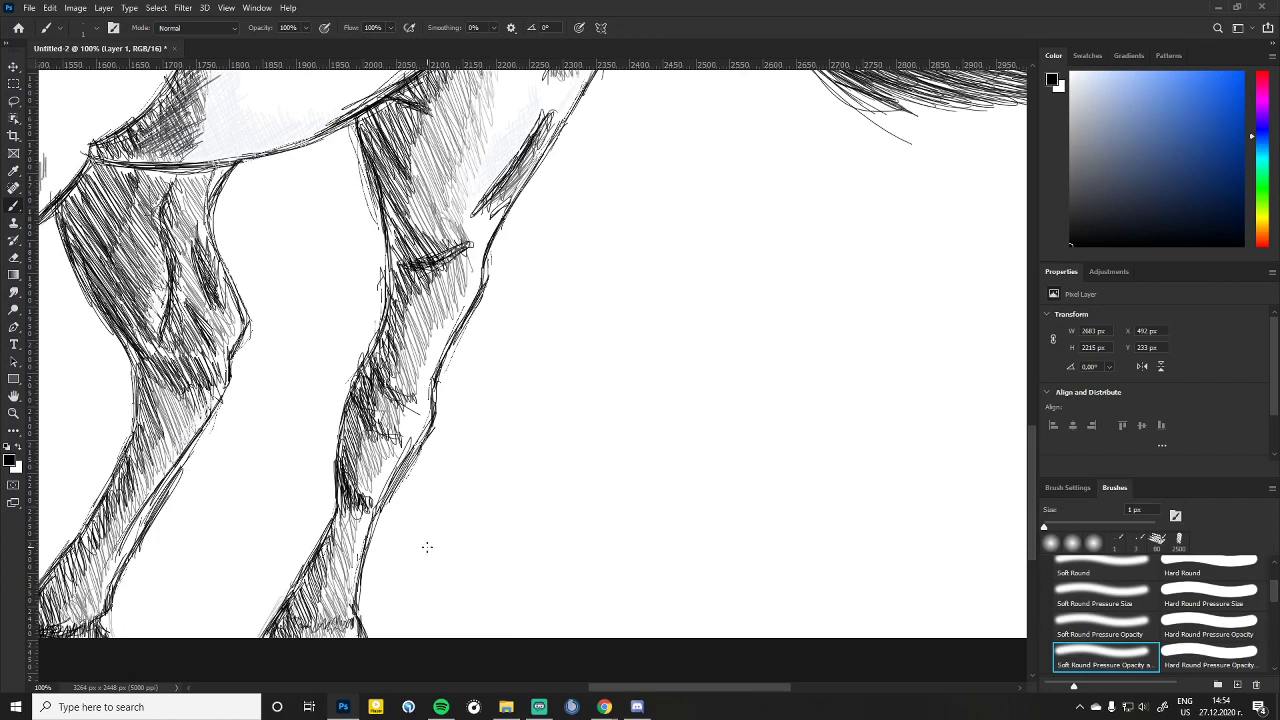
mouse_move(412, 540)
mouse_down()
mouse_move(452, 541)
mouse_move(468, 511)
mouse_up()
mouse_move(470, 548)
mouse_down()
mouse_move(472, 564)
mouse_move(512, 541)
mouse_move(479, 563)
mouse_up()
drag(517, 499, 512, 535)
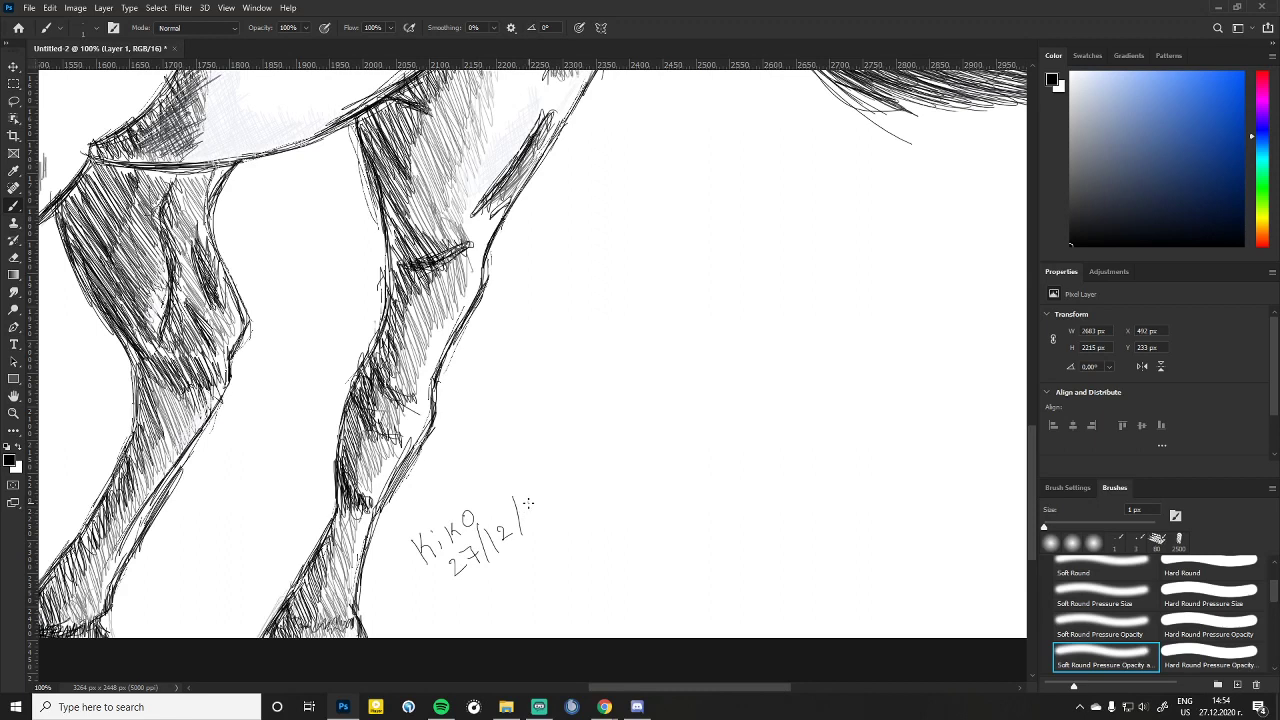
drag(545, 487, 544, 494)
Step: Save the drawing as a Photoshop file named Horse in the Drawings folder, with Maximize Compatibility on
click(29, 8)
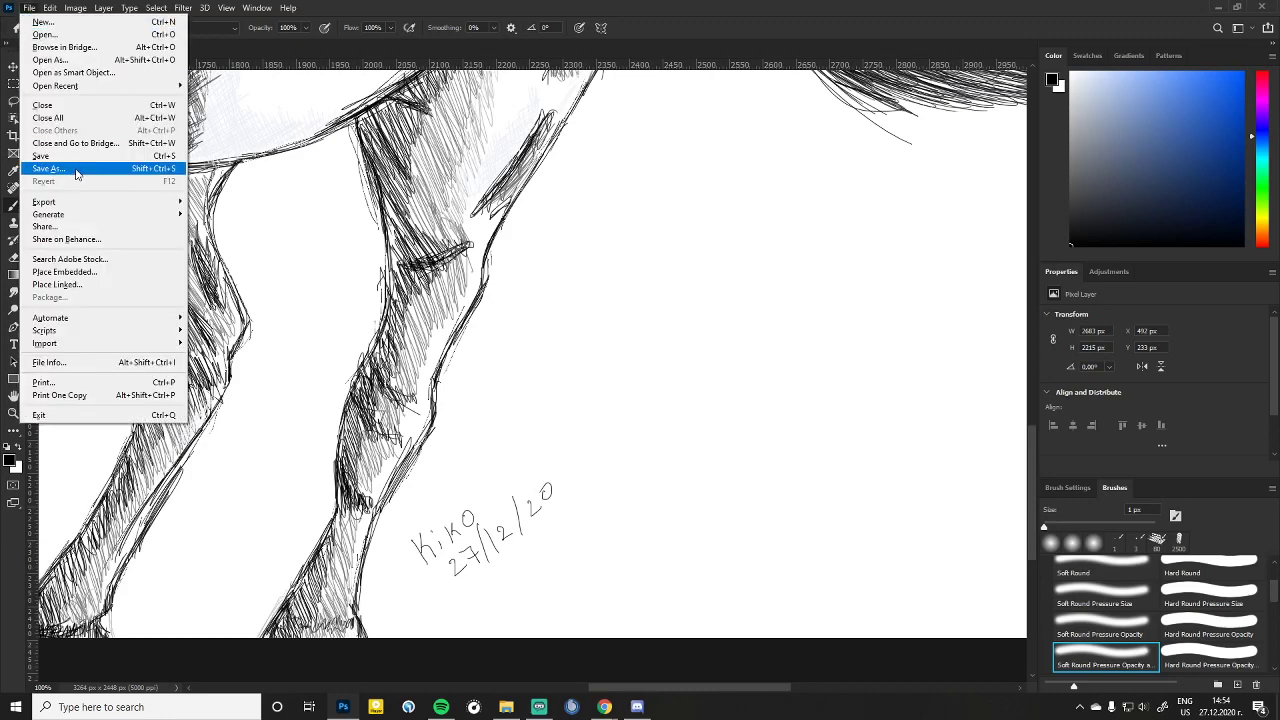
click(85, 162)
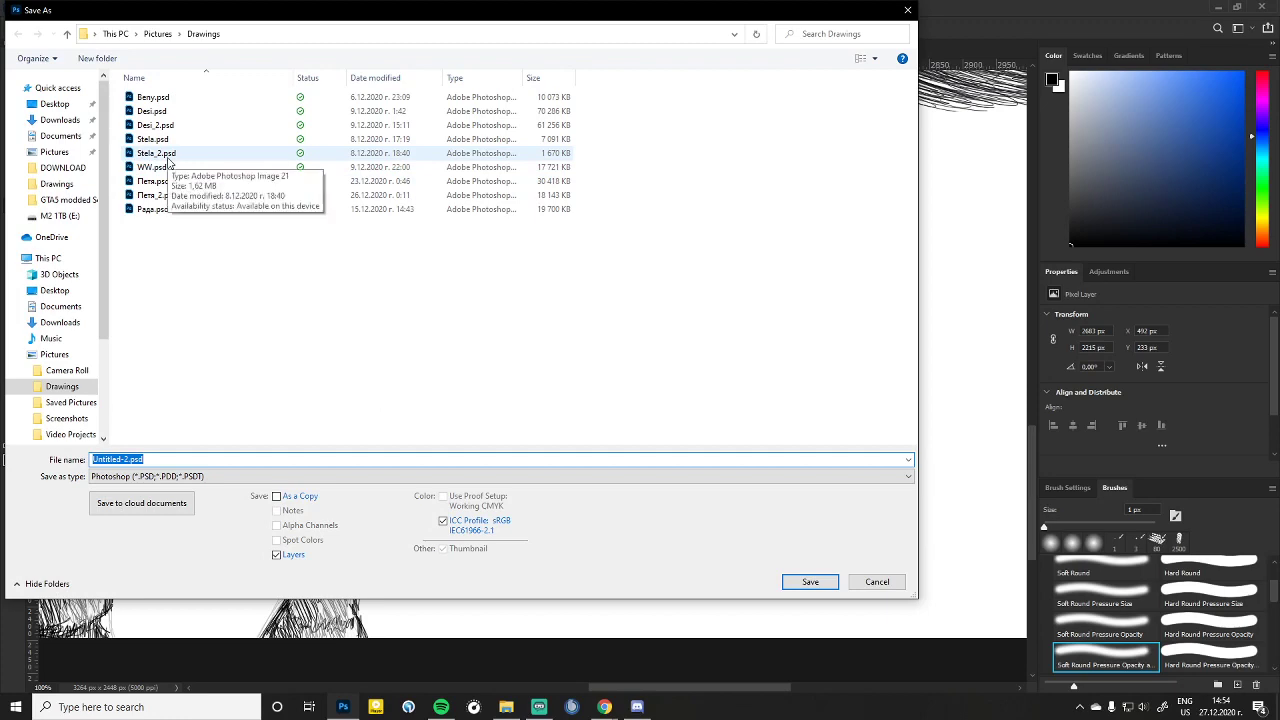
text(Horse)
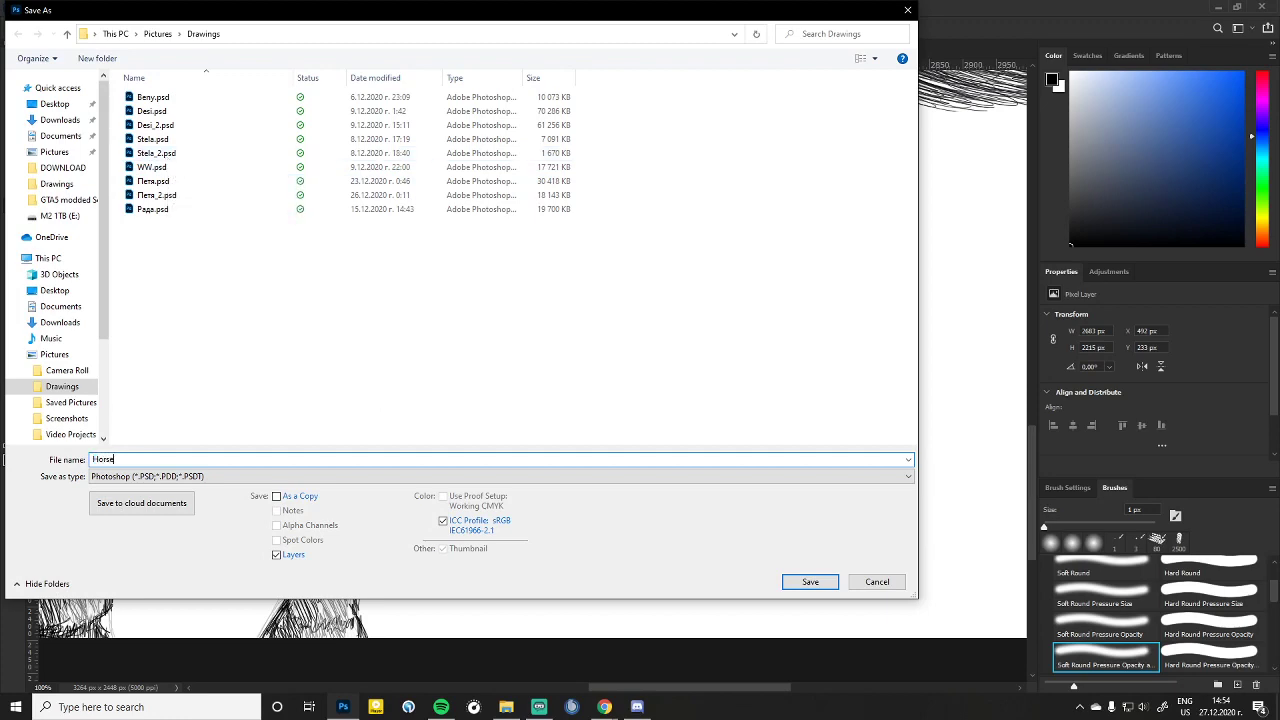
key(Return)
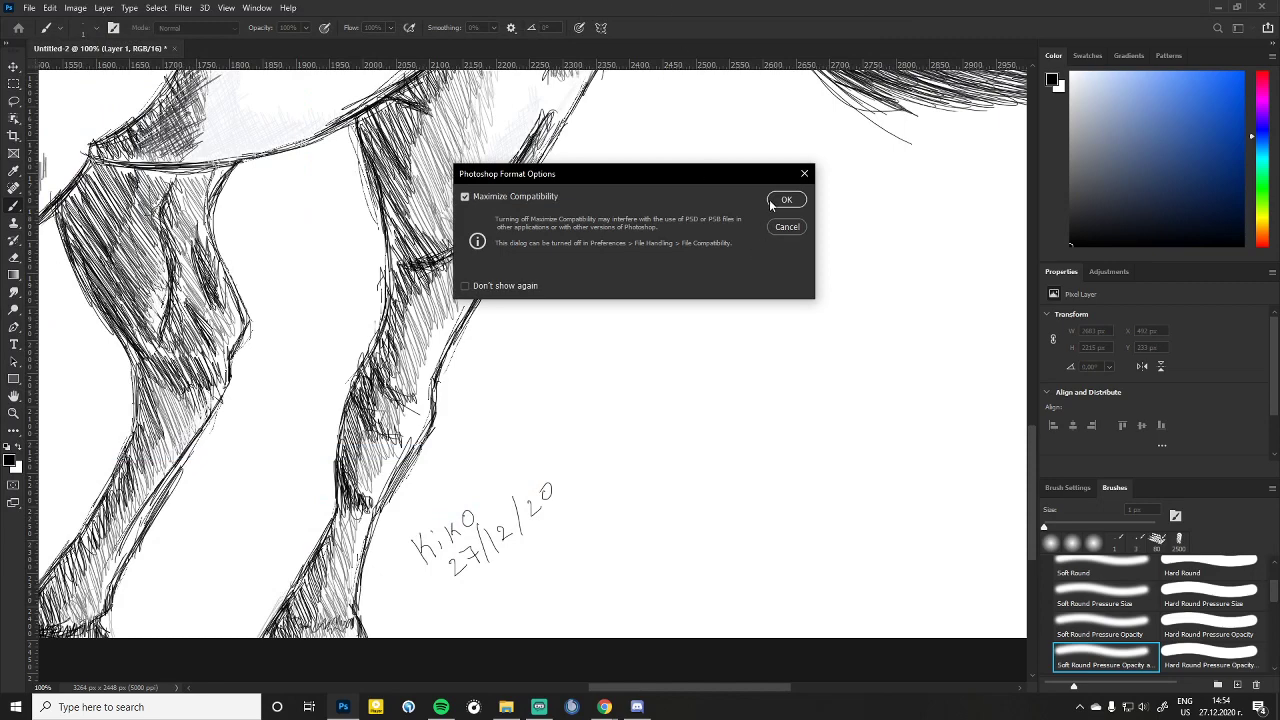
click(786, 200)
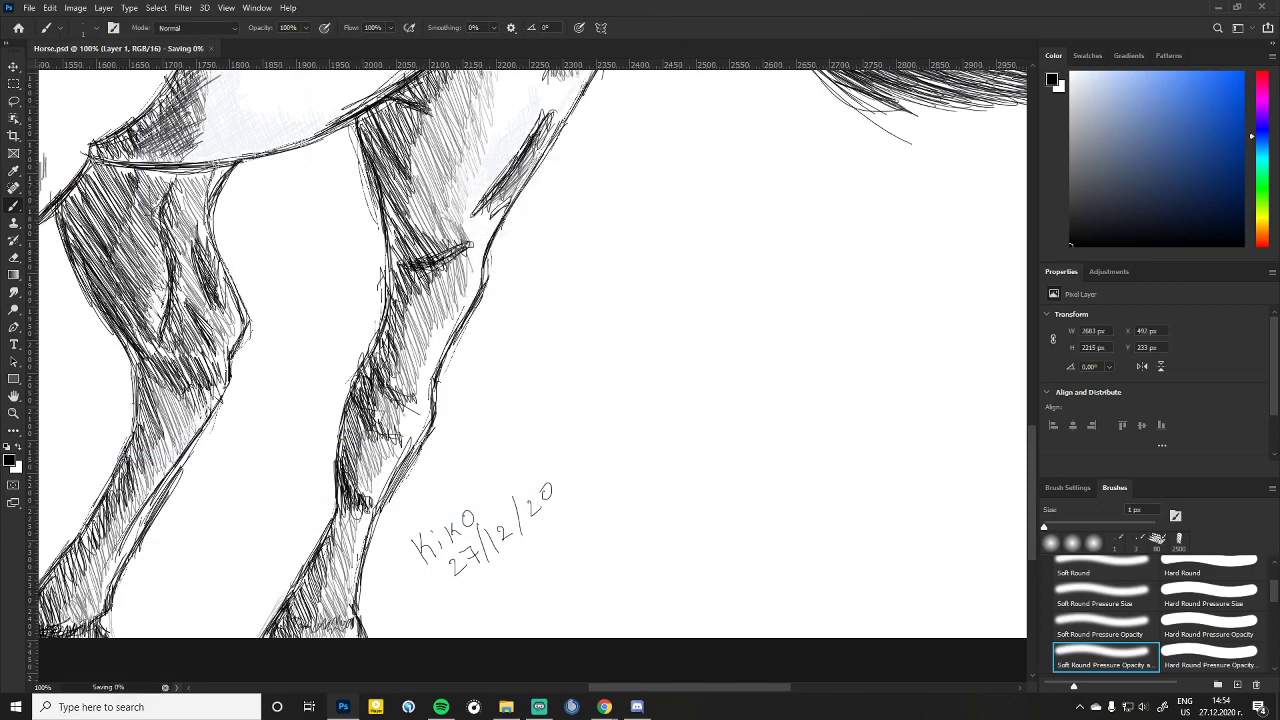